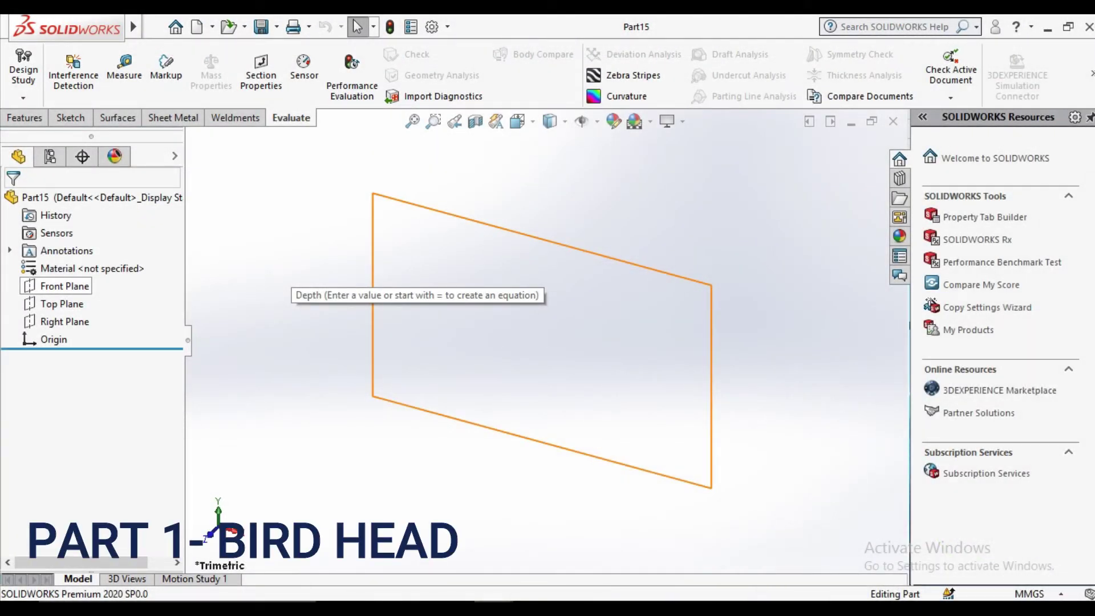
# Step: Start a sketch on the Front Plane and draw a vertical centreline up from the origin
pyautogui.click(65, 285)
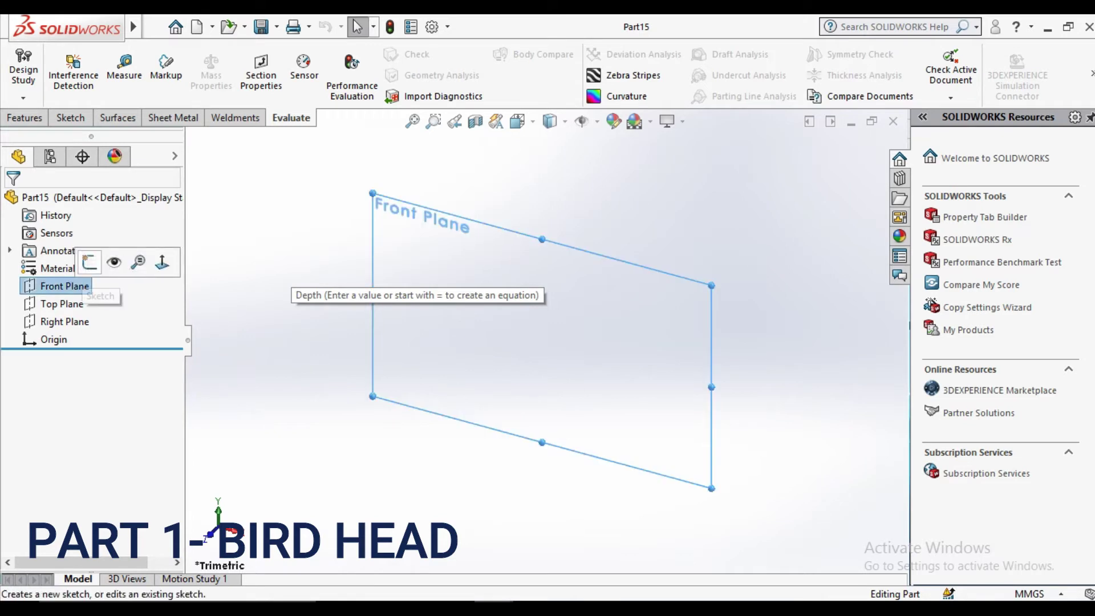
pyautogui.click(91, 254)
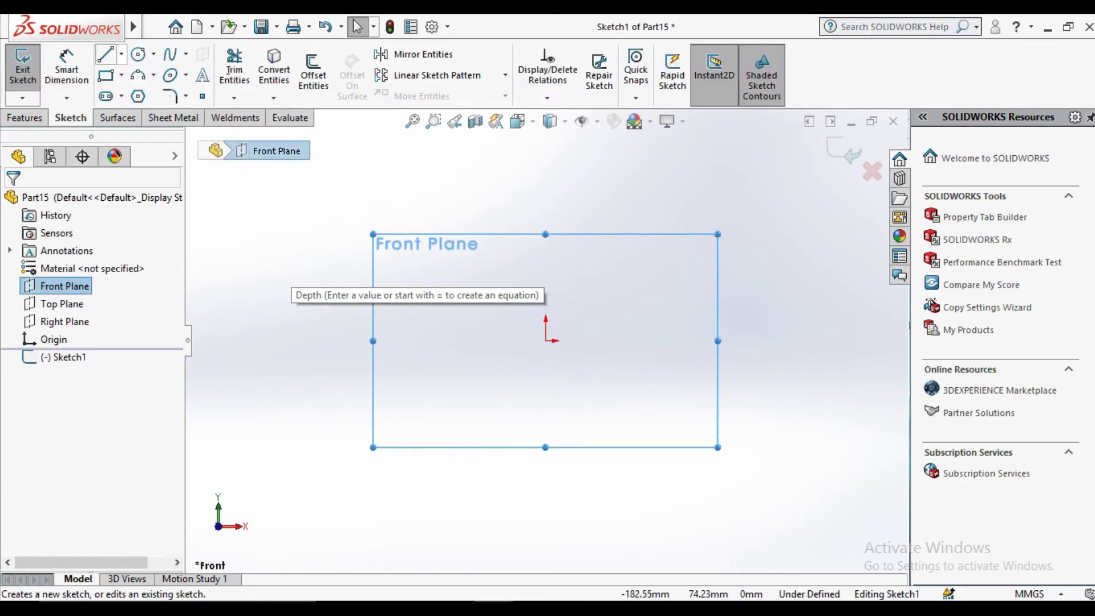
pyautogui.click(122, 54)
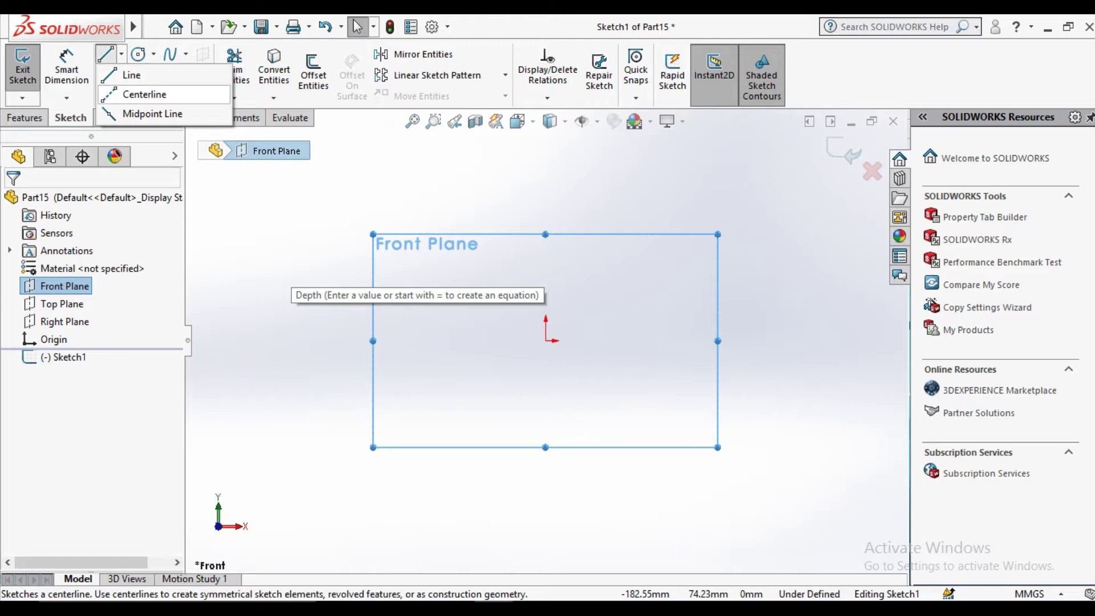
pyautogui.click(144, 94)
pyautogui.click(546, 341)
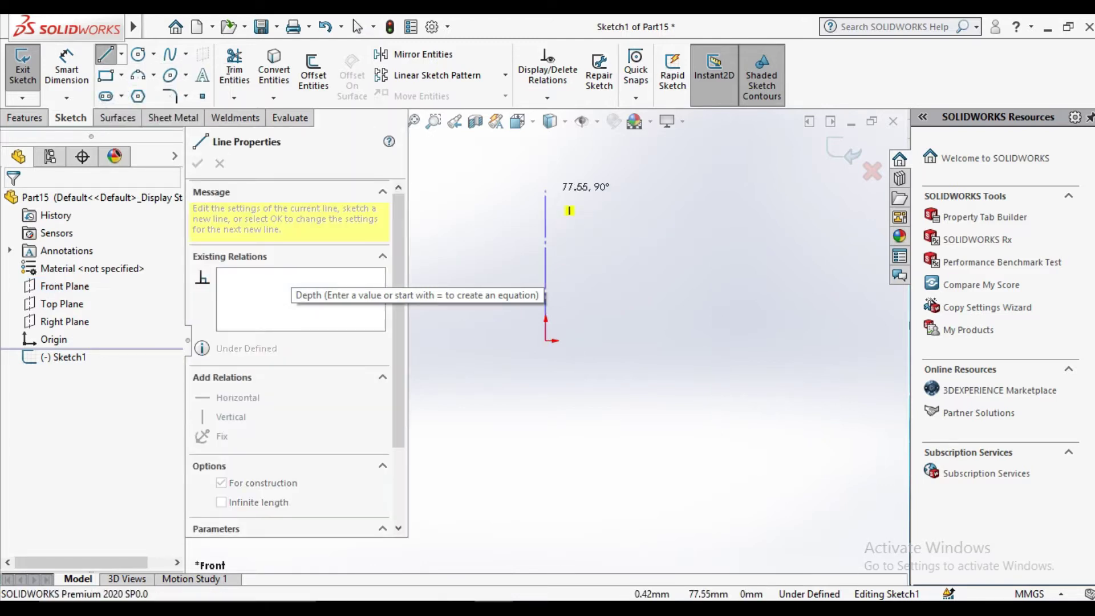
pyautogui.click(546, 190)
pyautogui.rightClick(570, 188)
pyautogui.click(601, 201)
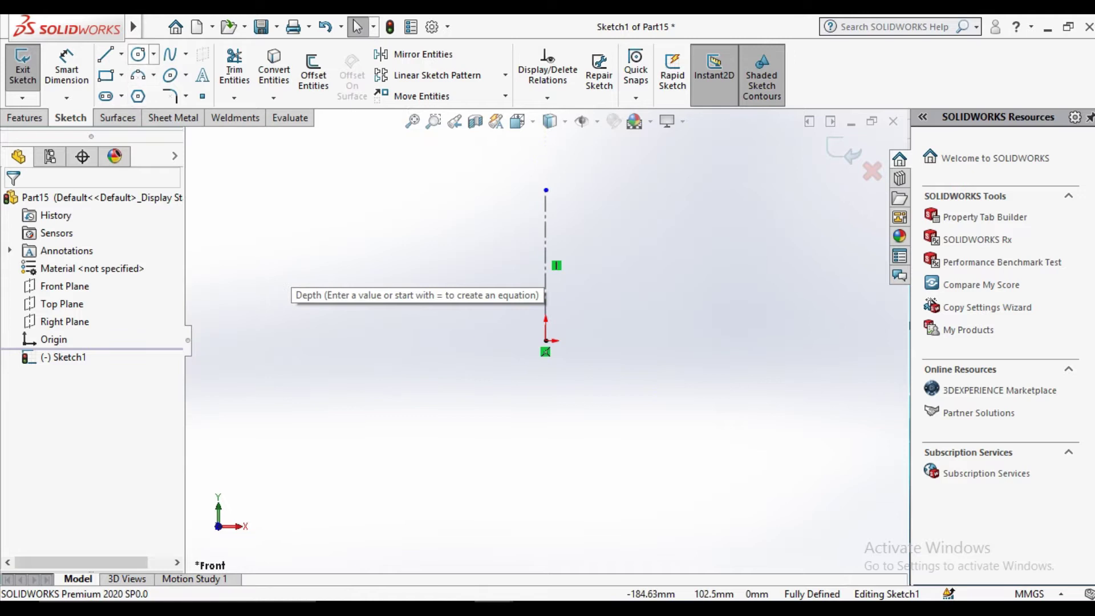
# Step: Draw a circle centred on the centreline, touching the origin, and dimension it Ø30 mm
pyautogui.click(138, 54)
pyautogui.click(546, 265)
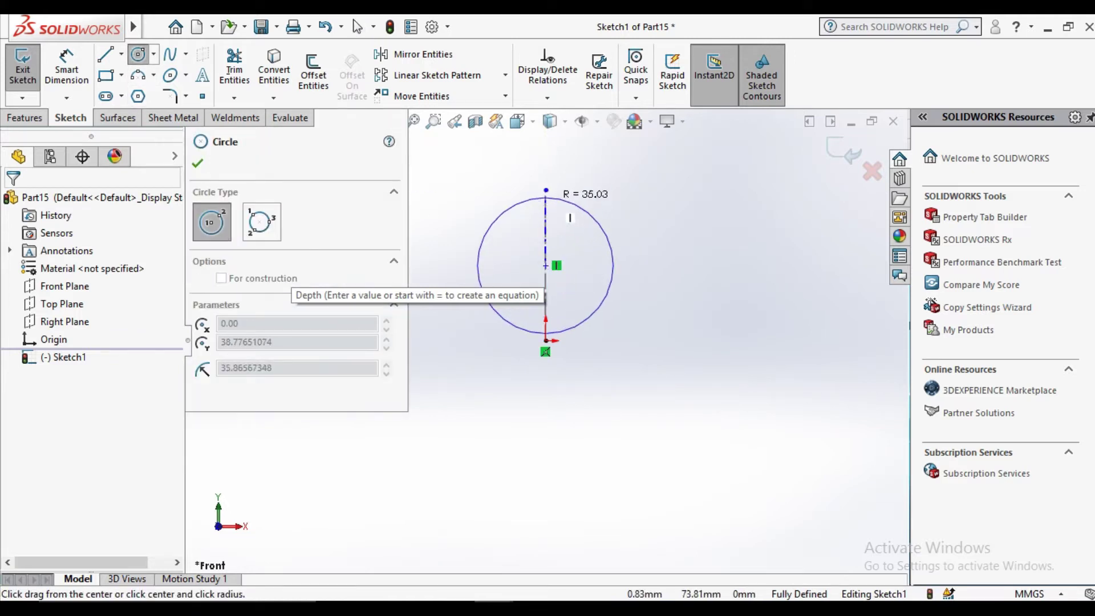
pyautogui.click(570, 194)
pyautogui.rightClick(561, 178)
pyautogui.click(570, 188)
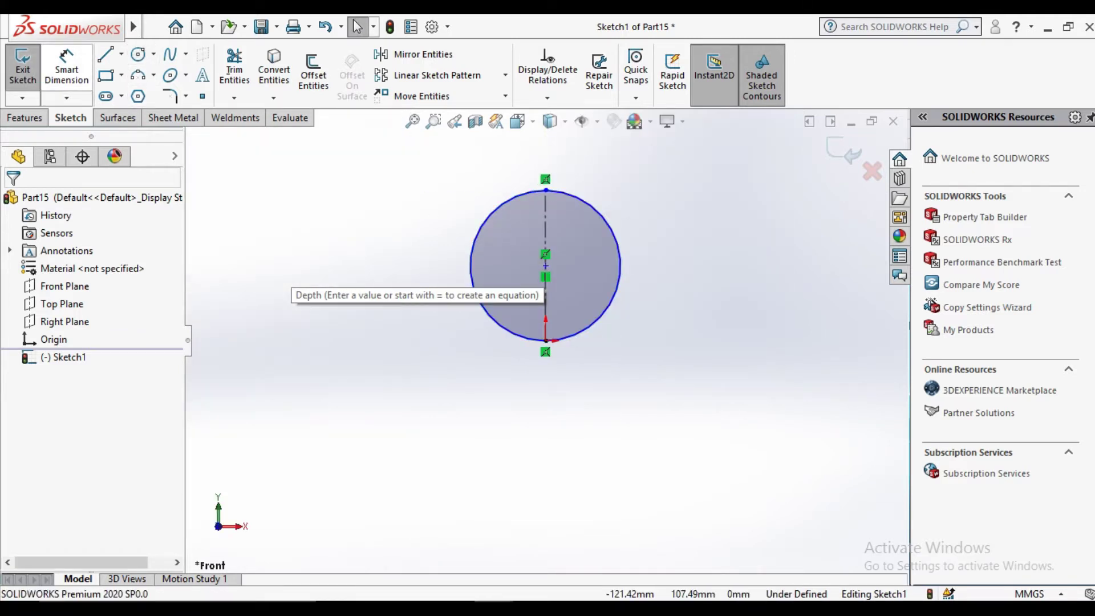
pyautogui.click(66, 68)
pyautogui.click(615, 228)
pyautogui.click(596, 179)
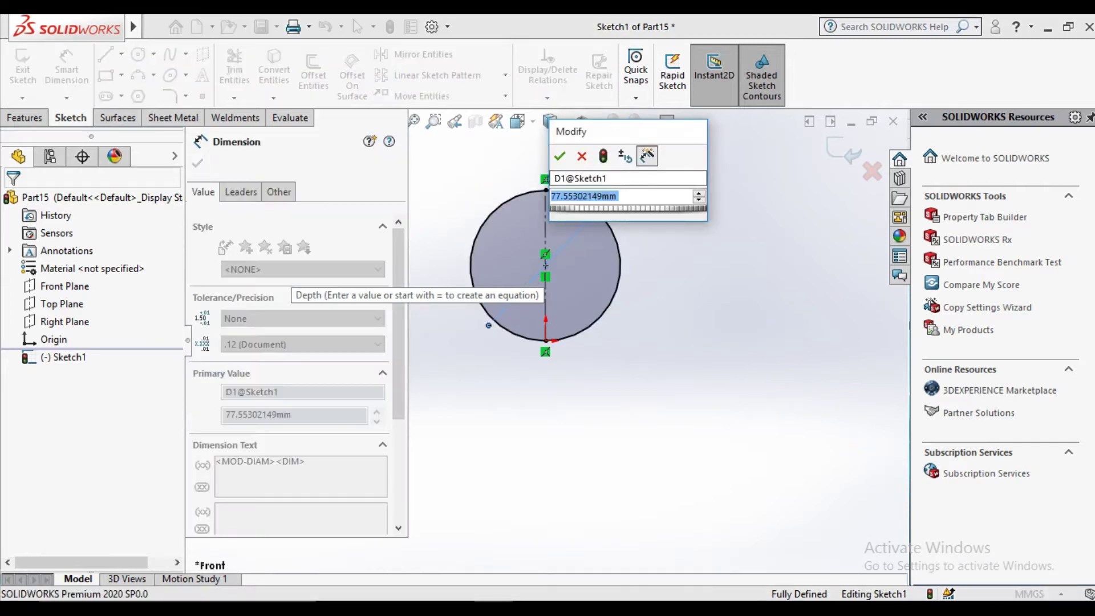
pyautogui.write('30')
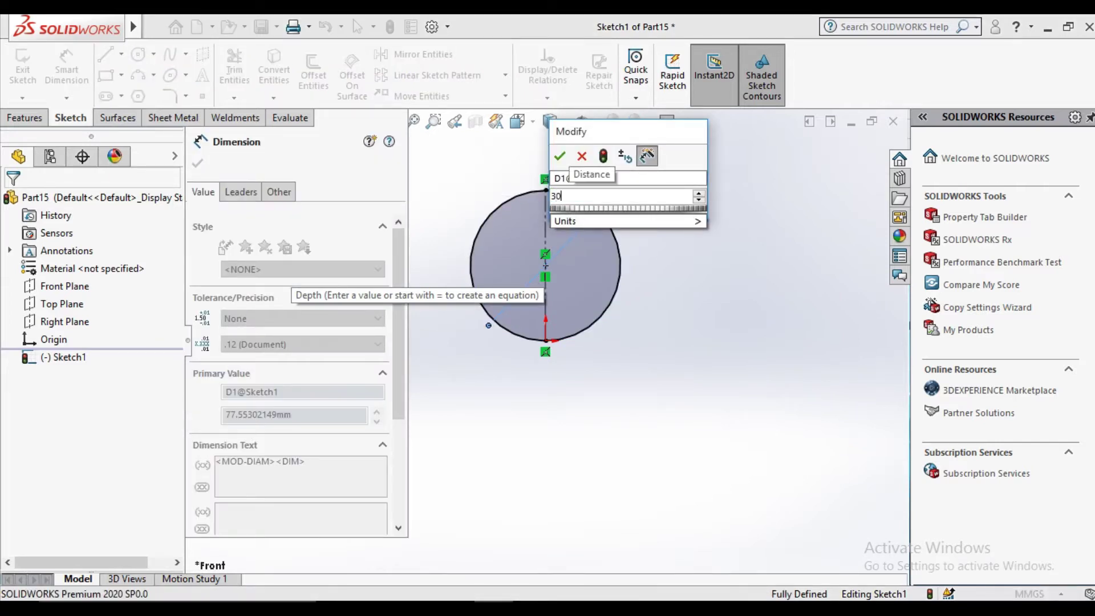
pyautogui.press('Return')
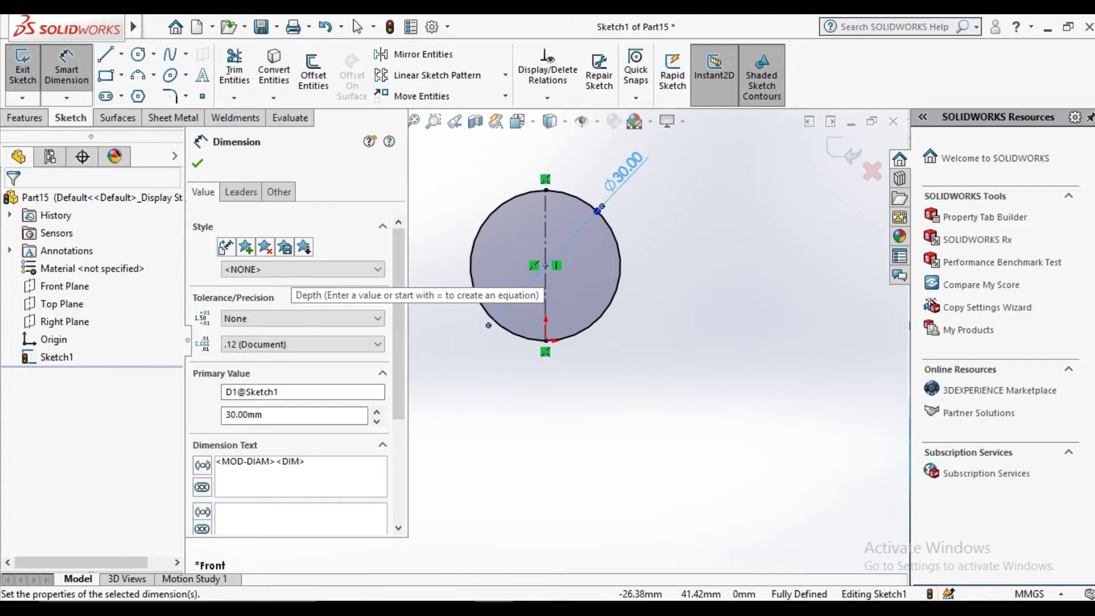
pyautogui.press('Escape')
# Step: Trim away the circle's left half against the centreline
pyautogui.click(234, 74)
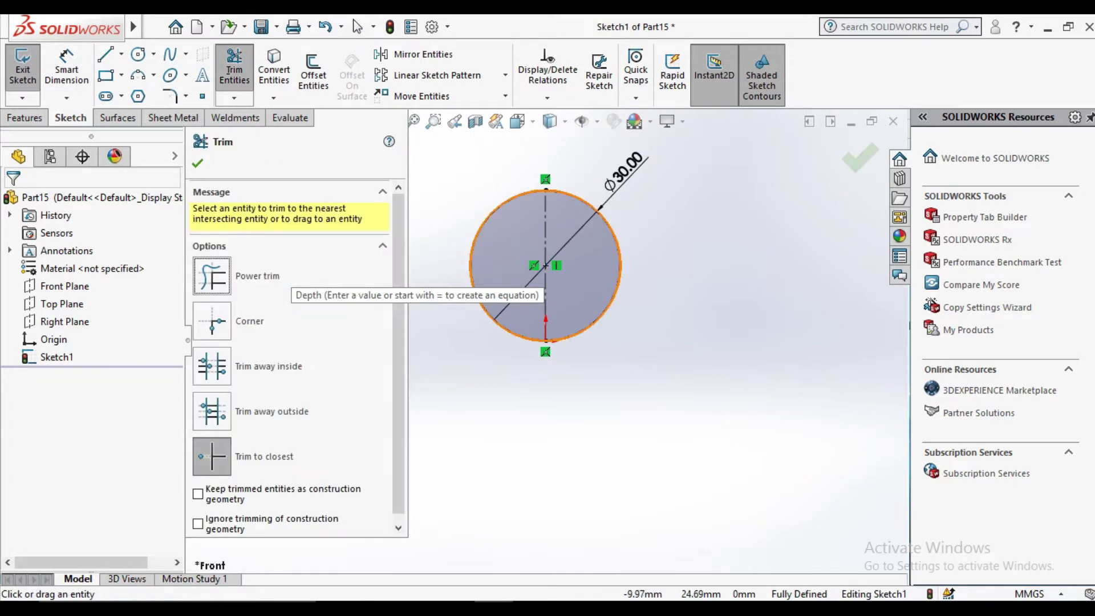
pyautogui.click(471, 265)
pyautogui.press('Escape')
# Step: Revolve the half-circle 180° about the centreline, letting the open sketch auto-close
pyautogui.click(26, 118)
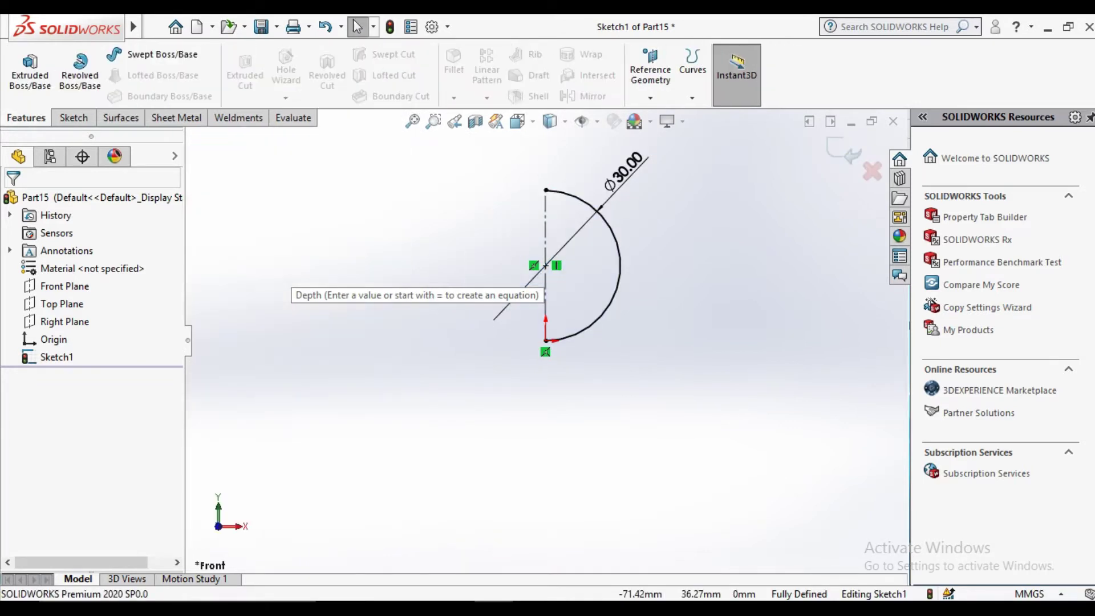
pyautogui.click(80, 71)
pyautogui.click(589, 321)
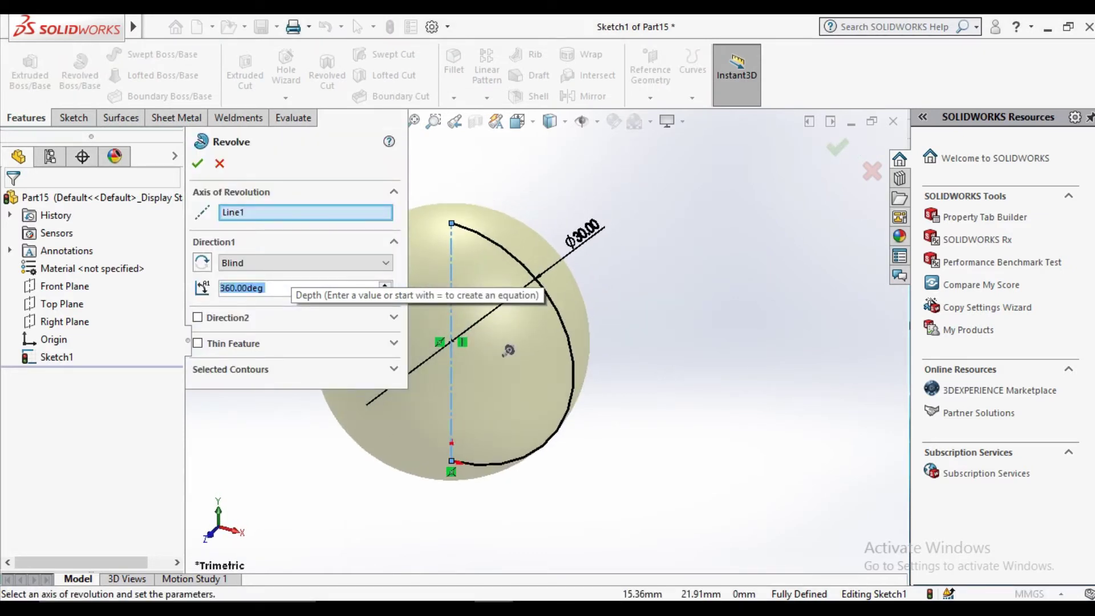
pyautogui.write('180')
pyautogui.press('Return')
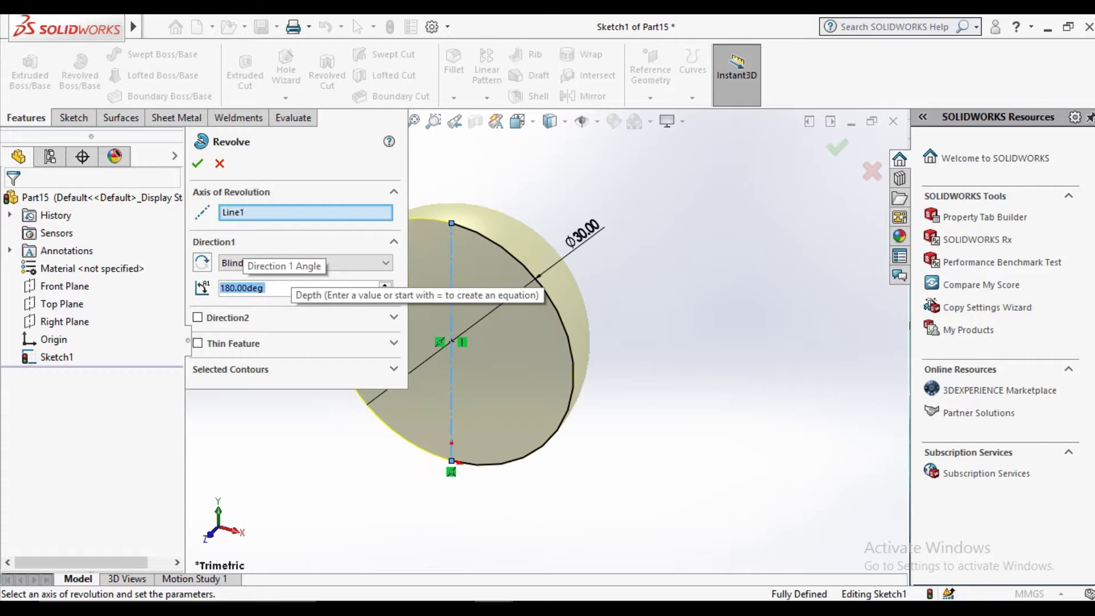
pyautogui.press('Return')
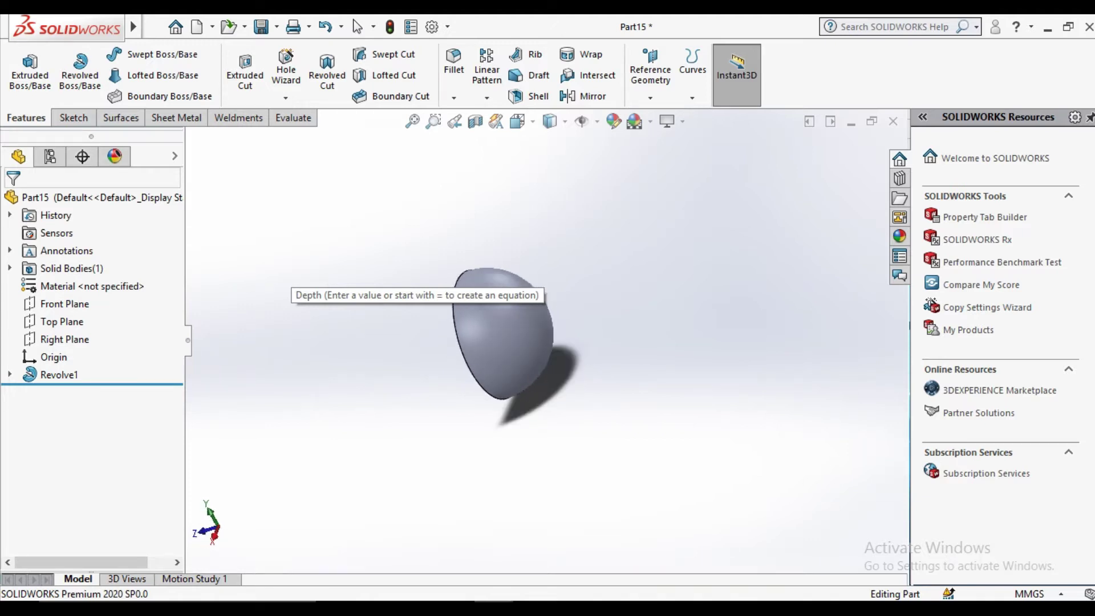
# Step: Create Plane1 offset 10 mm from the Front Plane, with the offset flipped
pyautogui.click(64, 304)
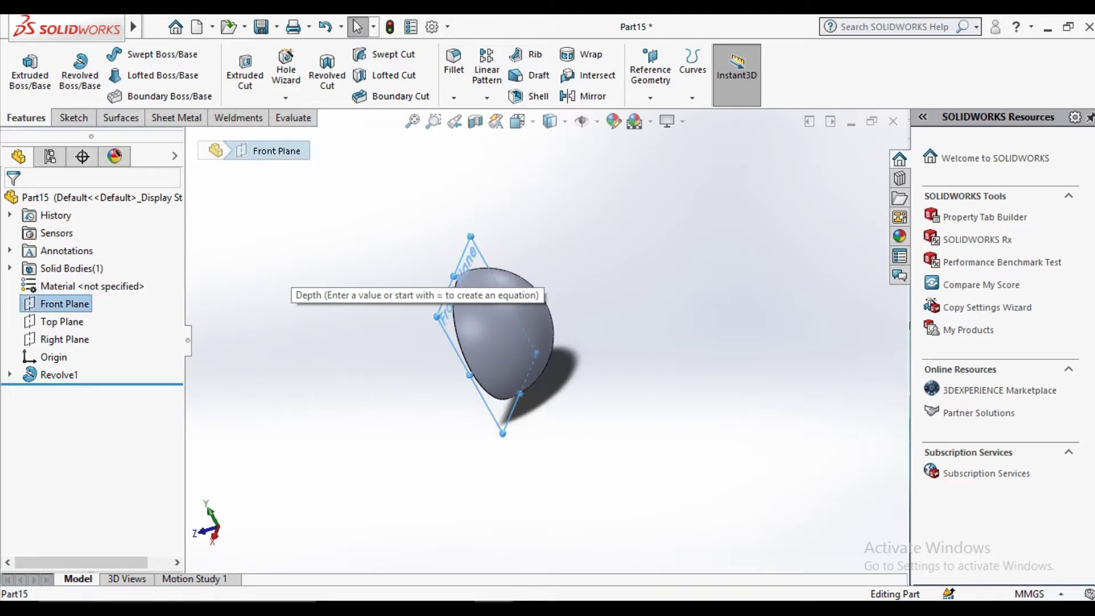
pyautogui.click(650, 68)
pyautogui.click(656, 115)
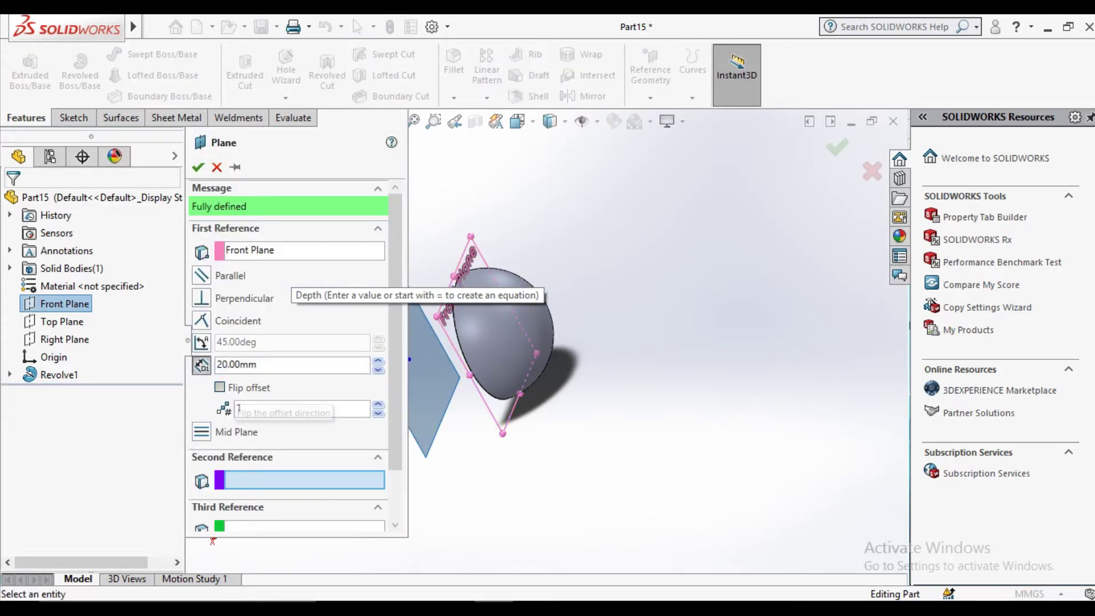
pyautogui.click(219, 387)
pyautogui.write('10')
pyautogui.press('Return')
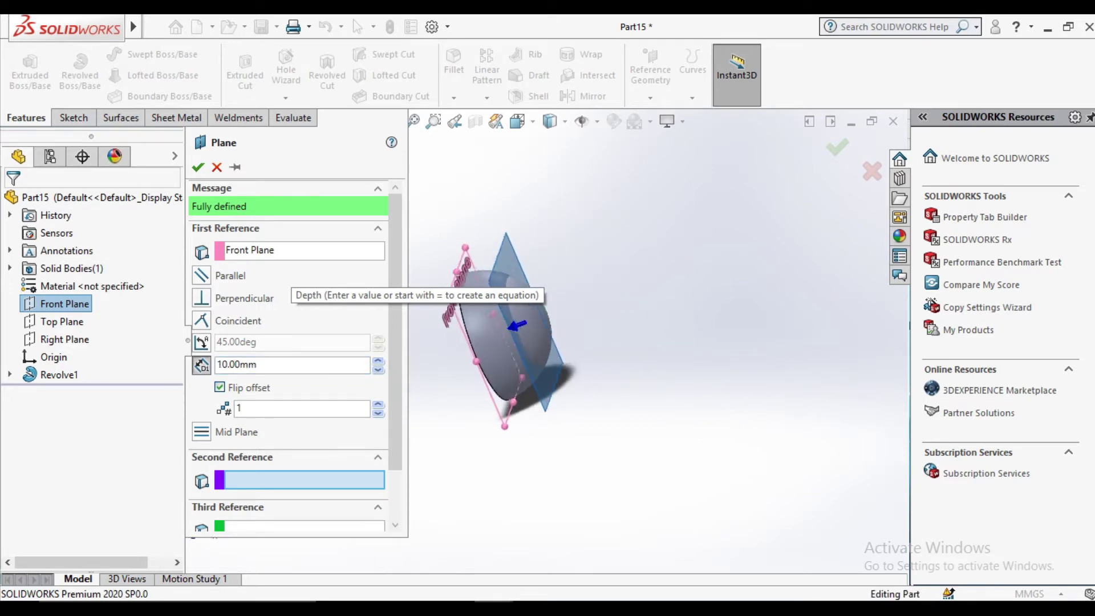
pyautogui.click(198, 167)
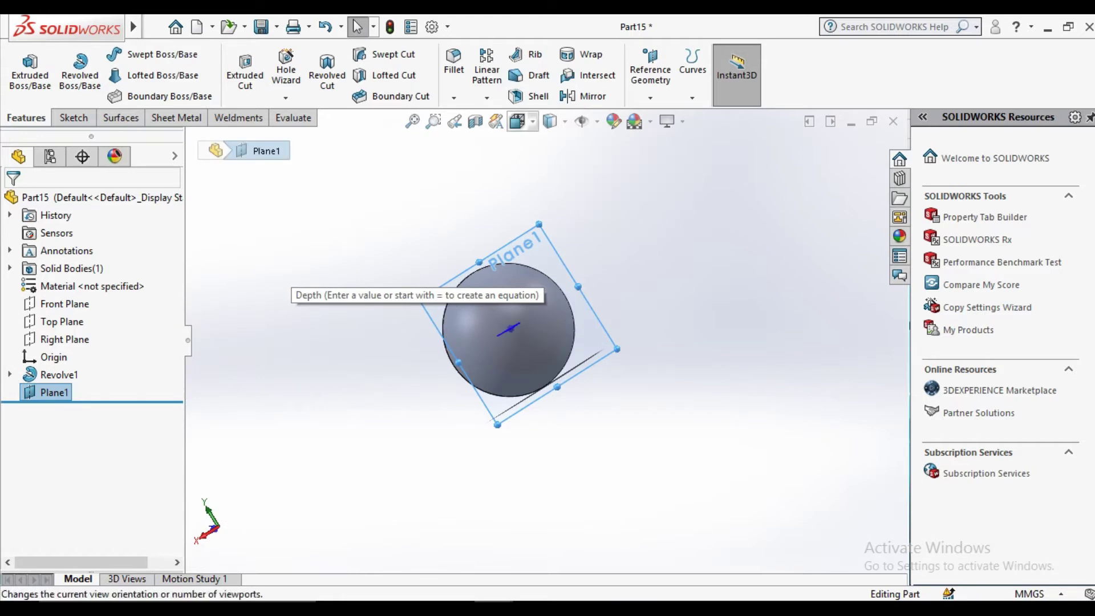
# Step: View Plane1 Normal To and start a new sketch on it
pyautogui.click(517, 121)
pyautogui.click(522, 142)
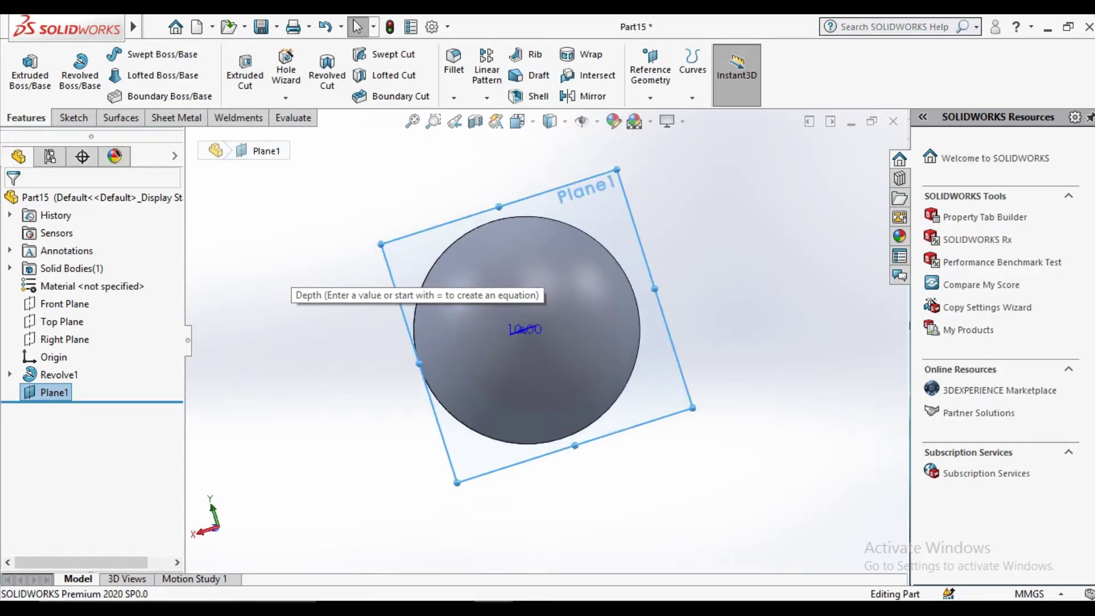
pyautogui.click(74, 117)
pyautogui.click(23, 69)
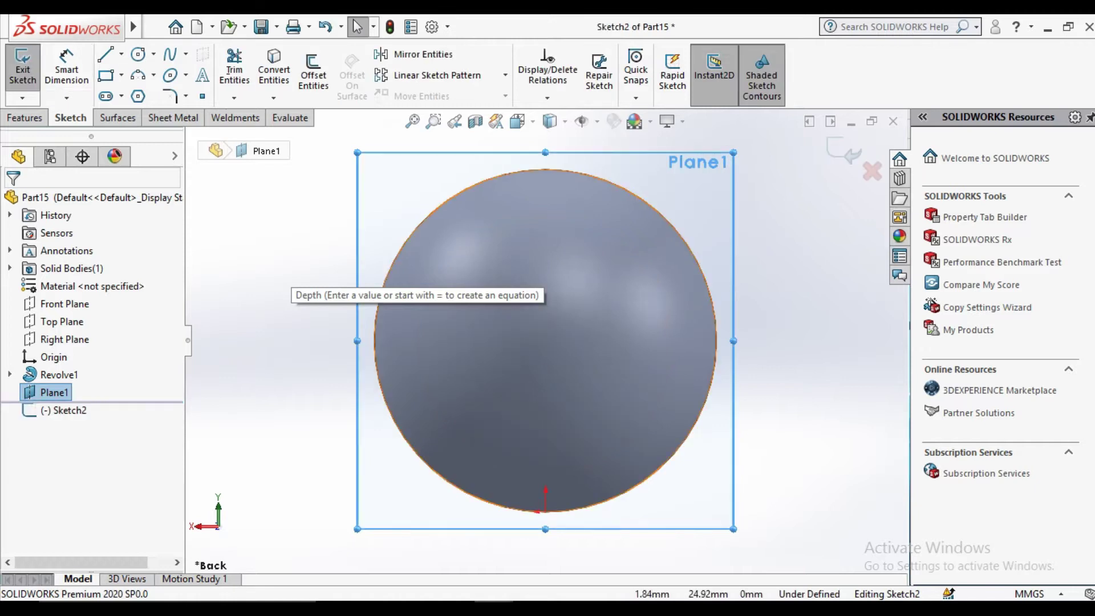
# Step: Draw a circle centred on the origin, dimension it Ø20 mm, and exit Sketch2
pyautogui.click(546, 341)
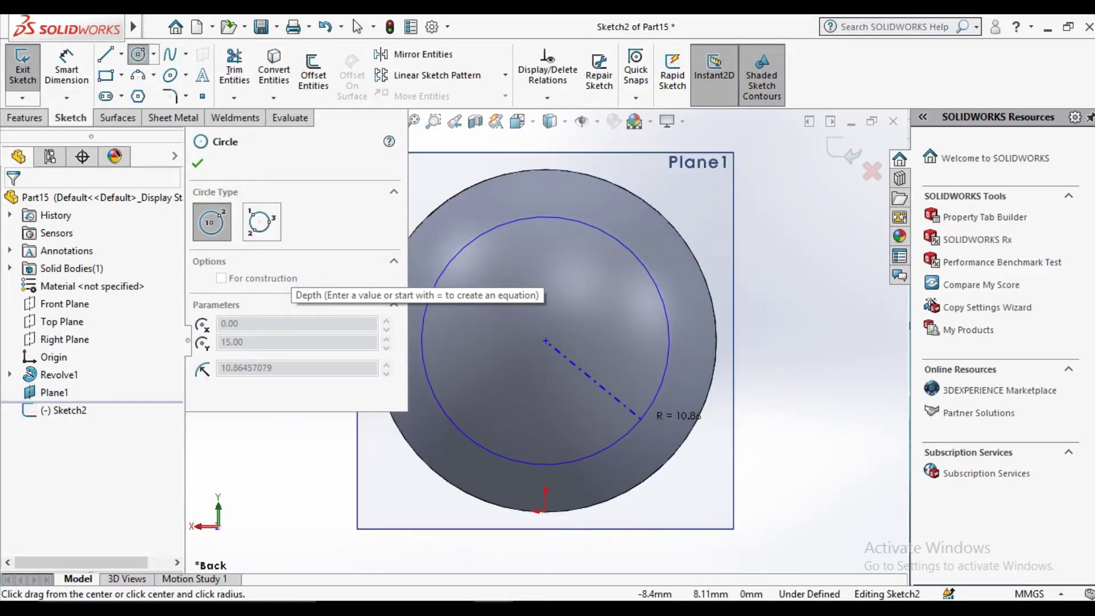
pyautogui.click(647, 410)
pyautogui.press('Escape')
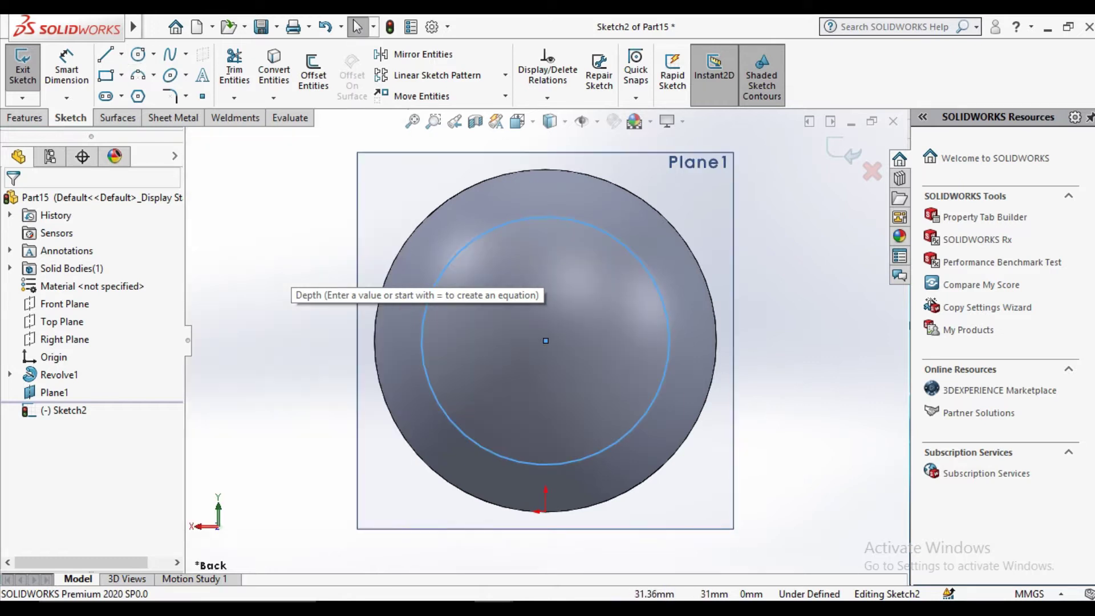
pyautogui.click(66, 69)
pyautogui.click(669, 308)
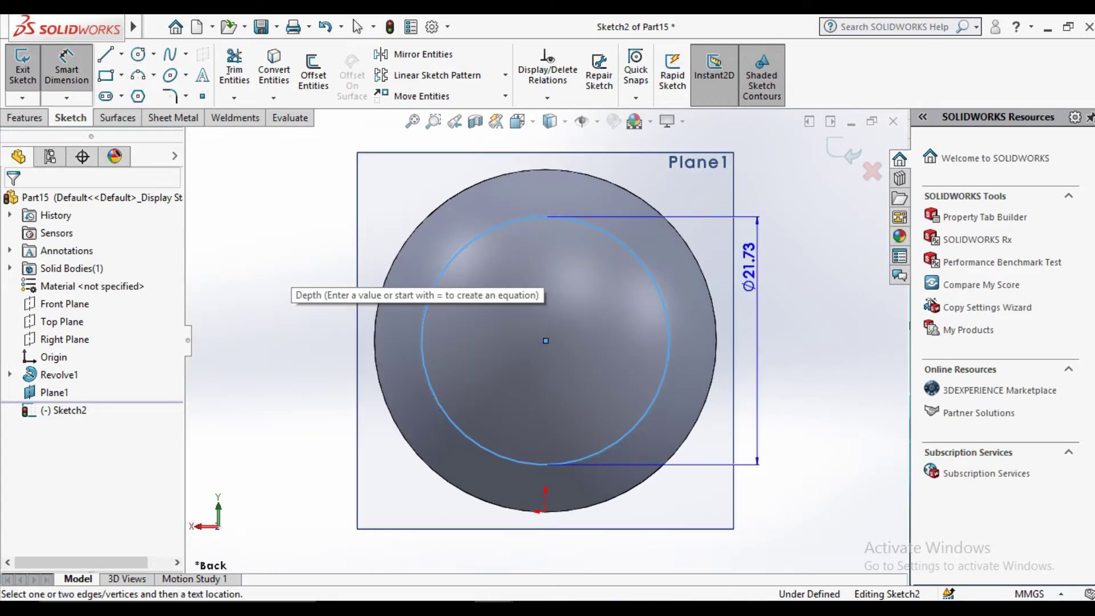
pyautogui.click(727, 285)
pyautogui.write('20')
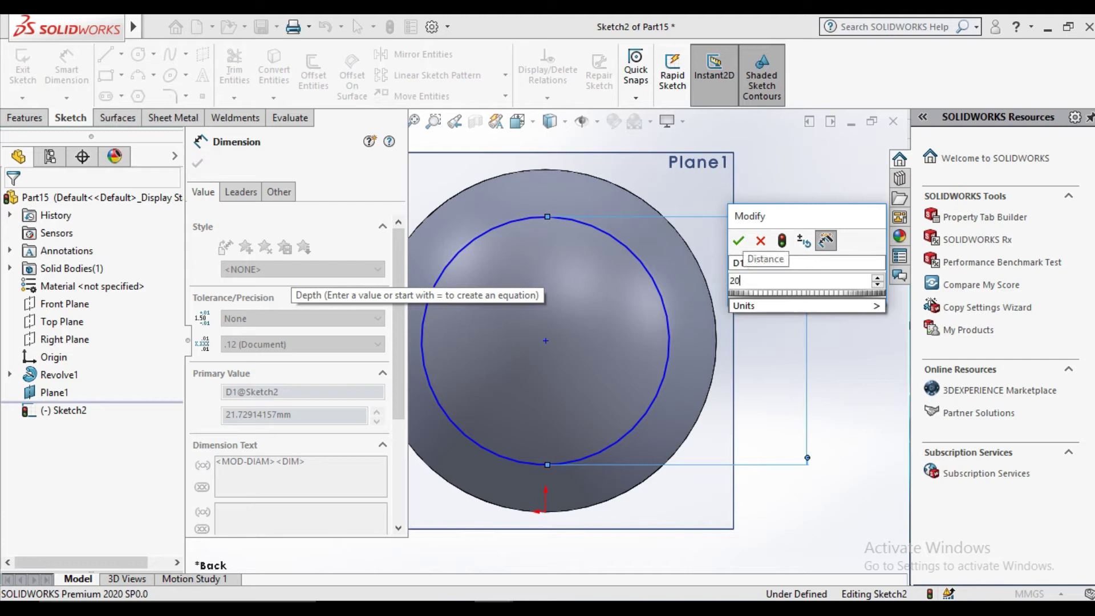
pyautogui.press('Return')
pyautogui.click(357, 27)
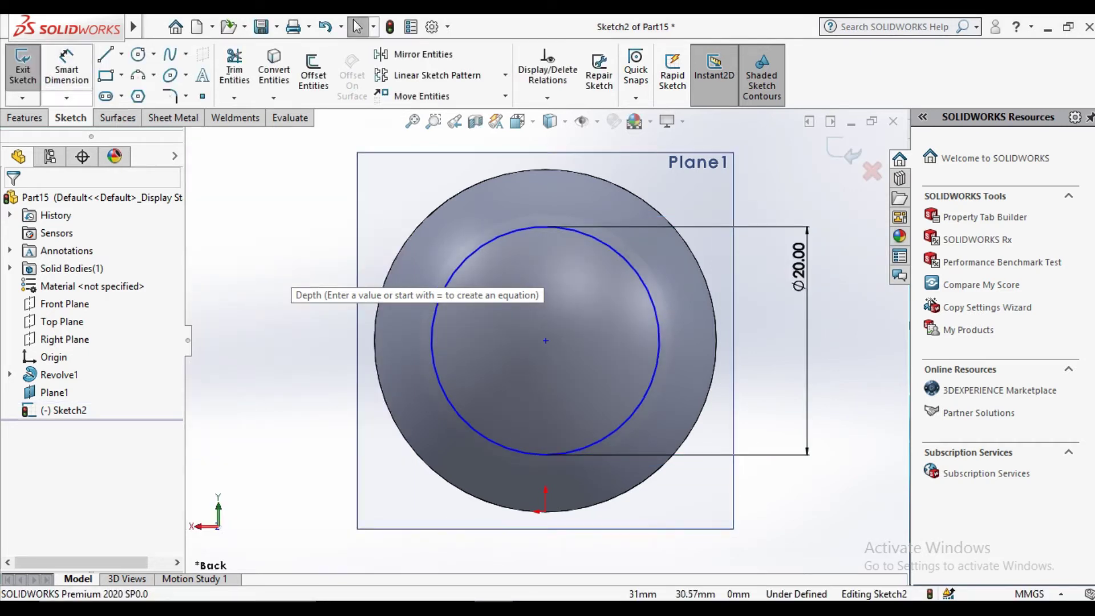
pyautogui.click(23, 69)
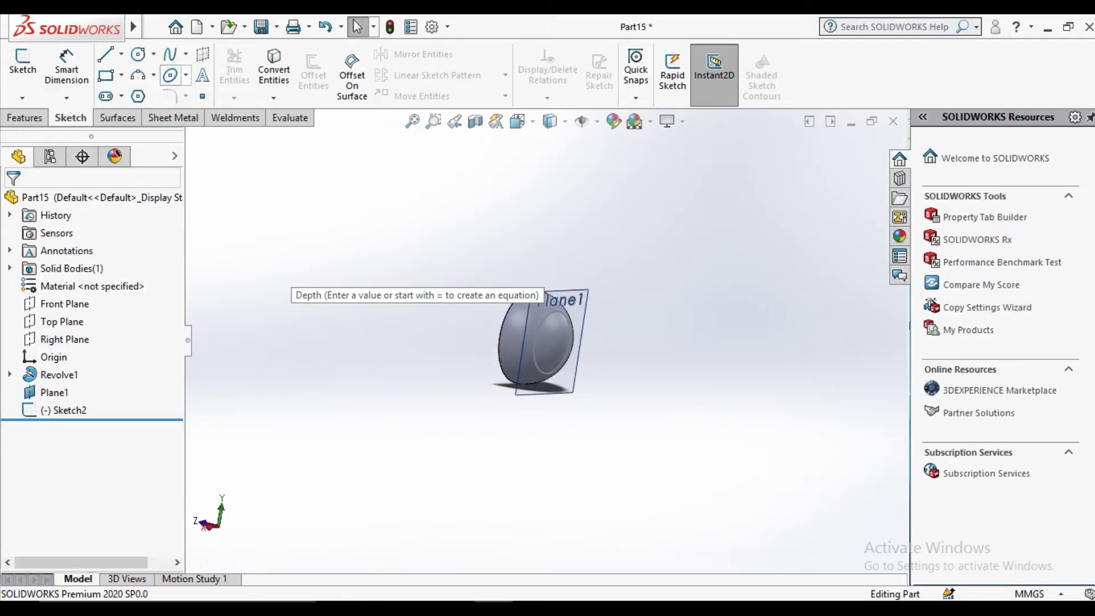
# Step: Create Plane2 offset 25 mm from Plane1, flipped away from the dome
pyautogui.click(25, 118)
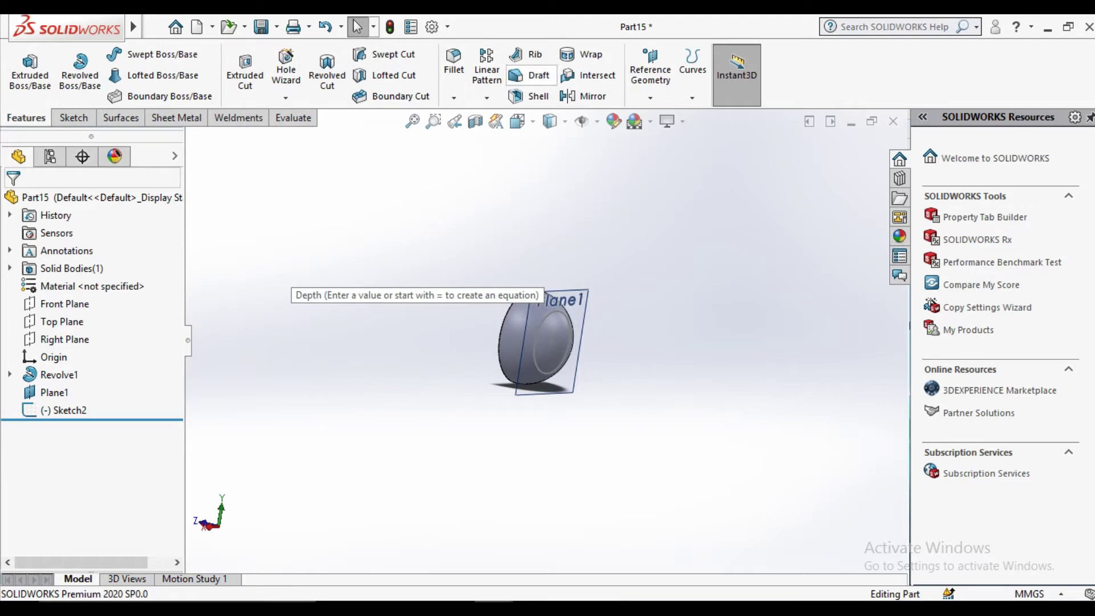
pyautogui.click(650, 74)
pyautogui.click(656, 115)
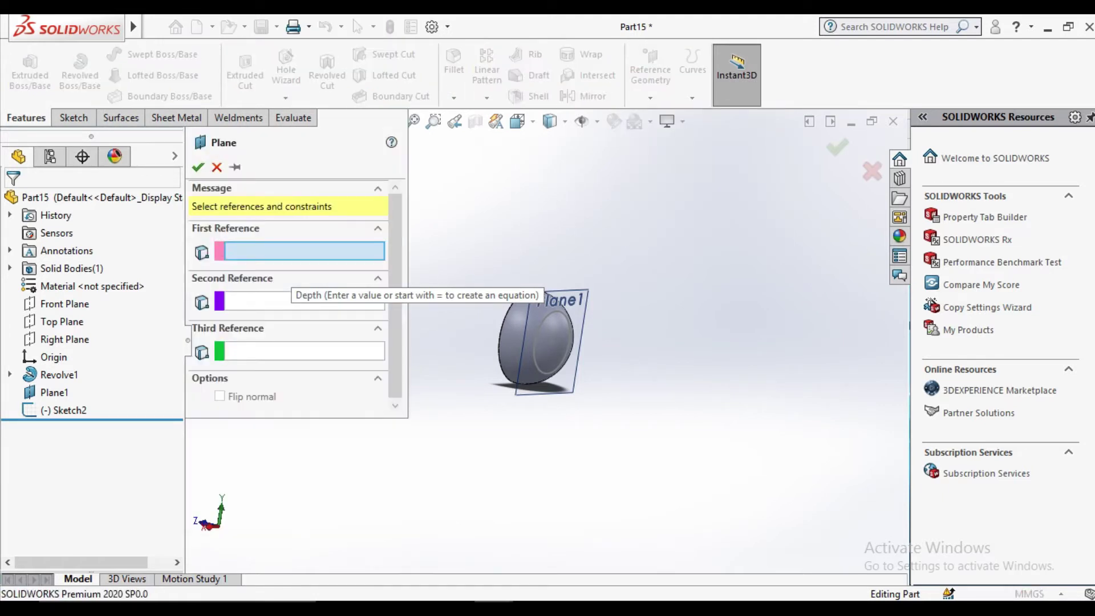
pyautogui.click(520, 342)
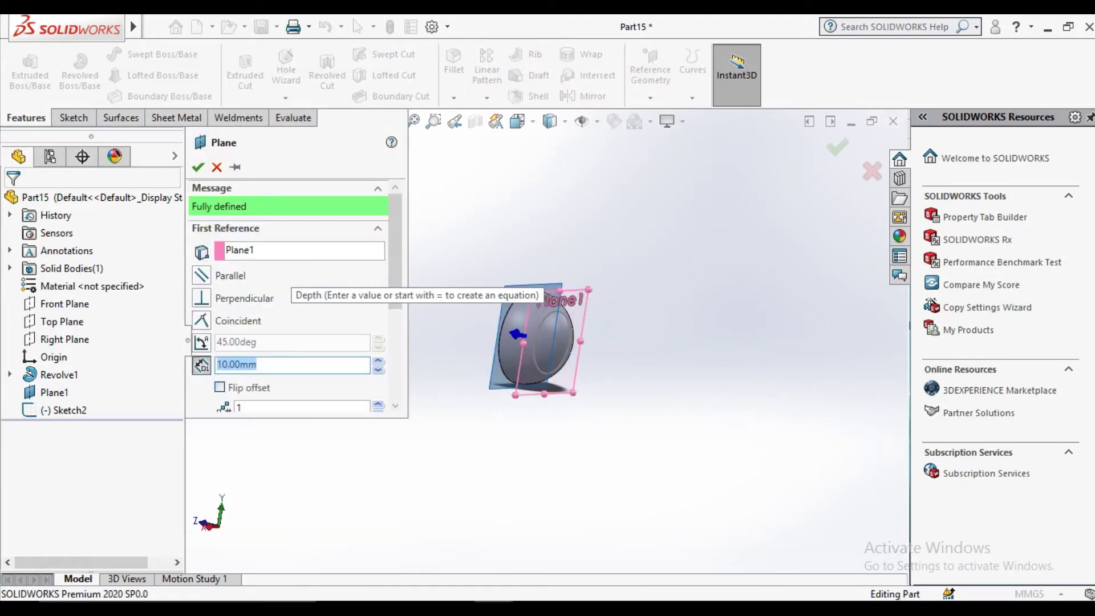
pyautogui.click(378, 360)
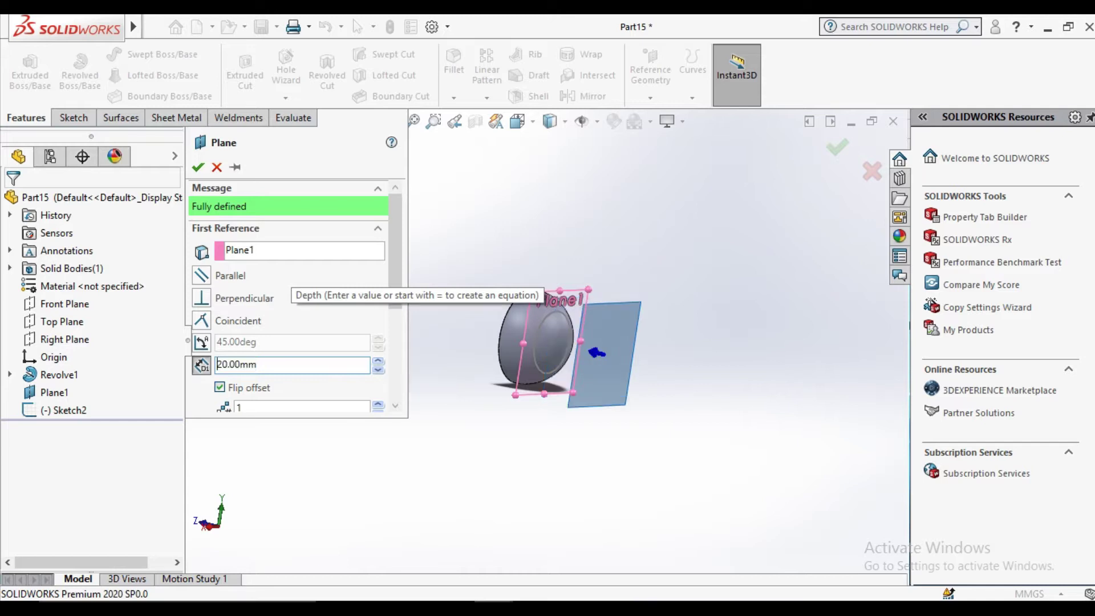
pyautogui.click(378, 361)
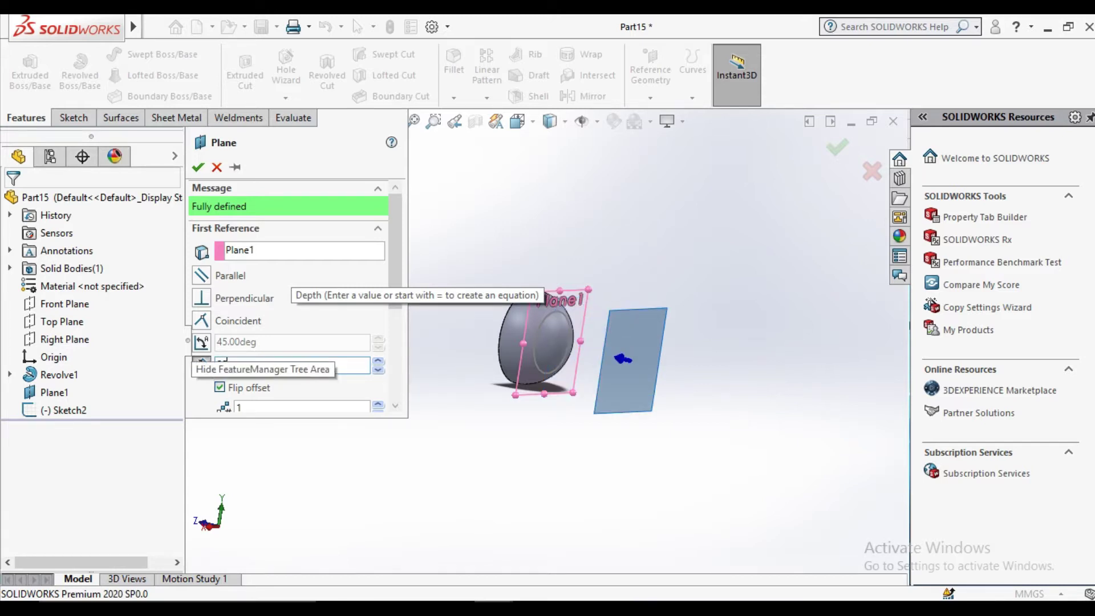
pyautogui.press('Up')
pyautogui.press('Right')
pyautogui.press('Right')
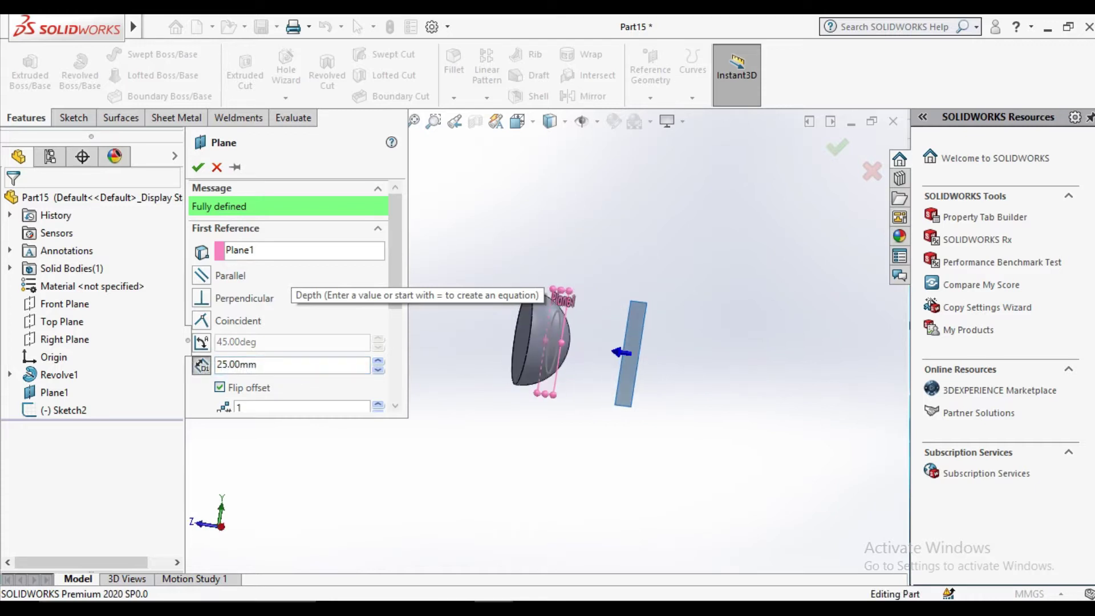
pyautogui.press('Return')
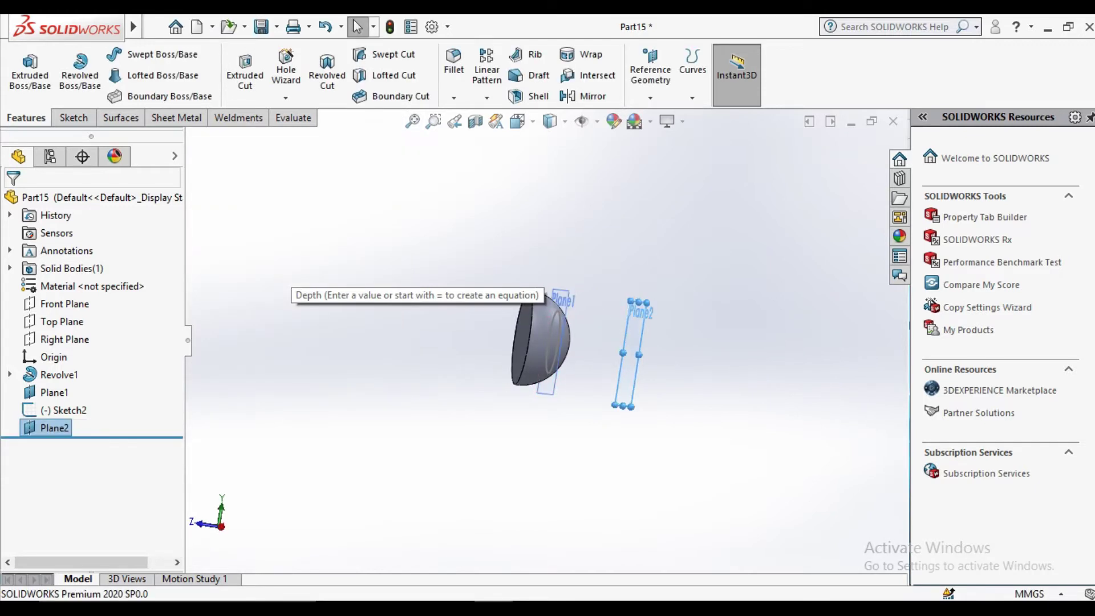
pyautogui.press('Left')
pyautogui.click(649, 319)
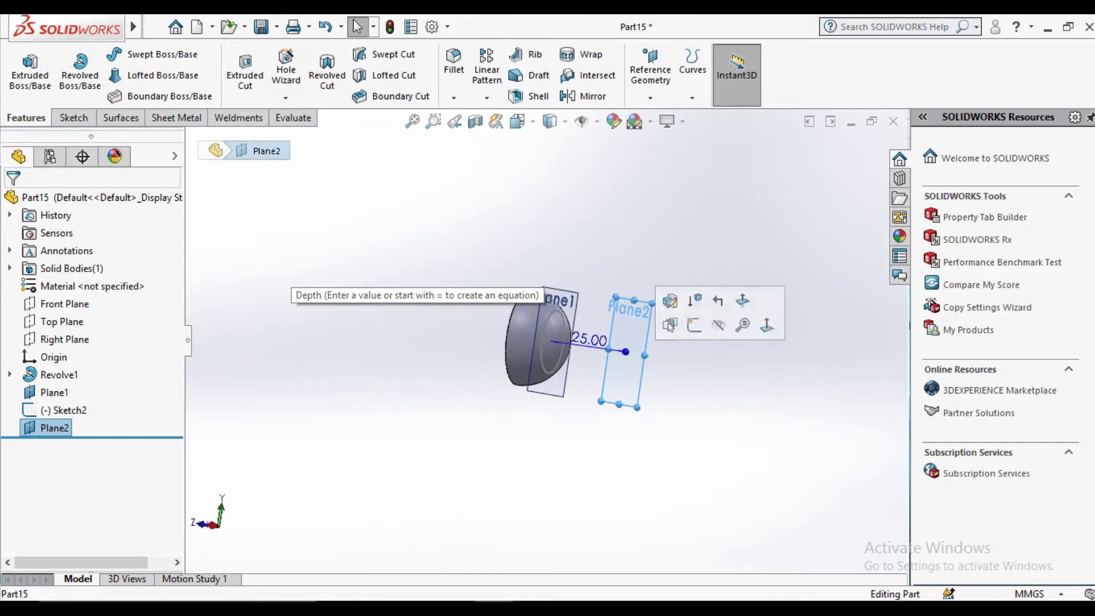
# Step: Sketch a Ø2 mm circle on Plane2, viewed Normal To
pyautogui.click(694, 325)
pyautogui.click(549, 121)
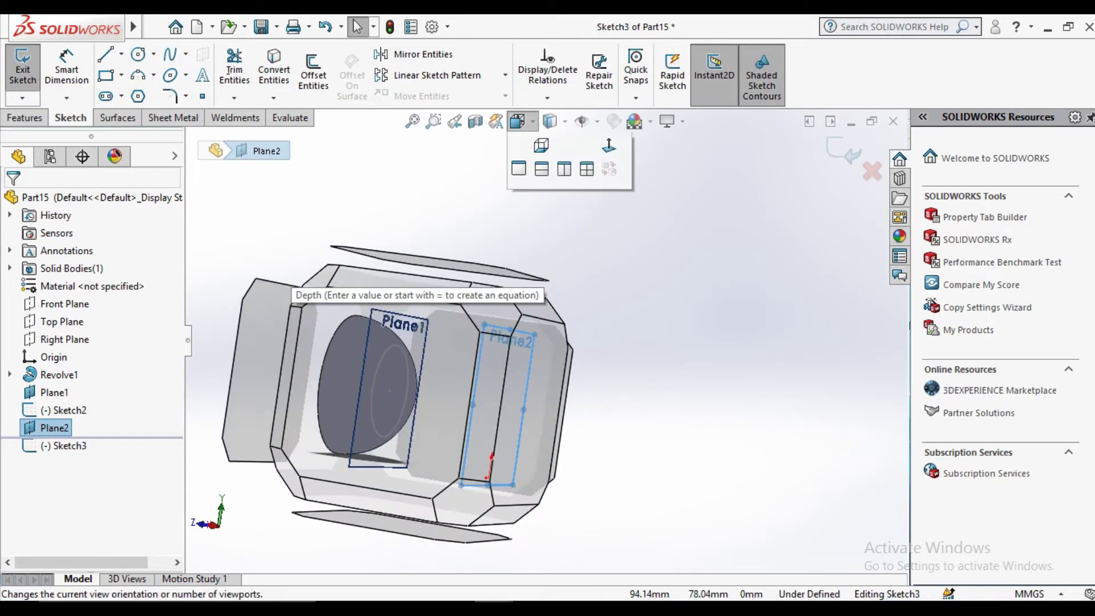
pyautogui.click(534, 149)
pyautogui.click(137, 55)
pyautogui.click(545, 432)
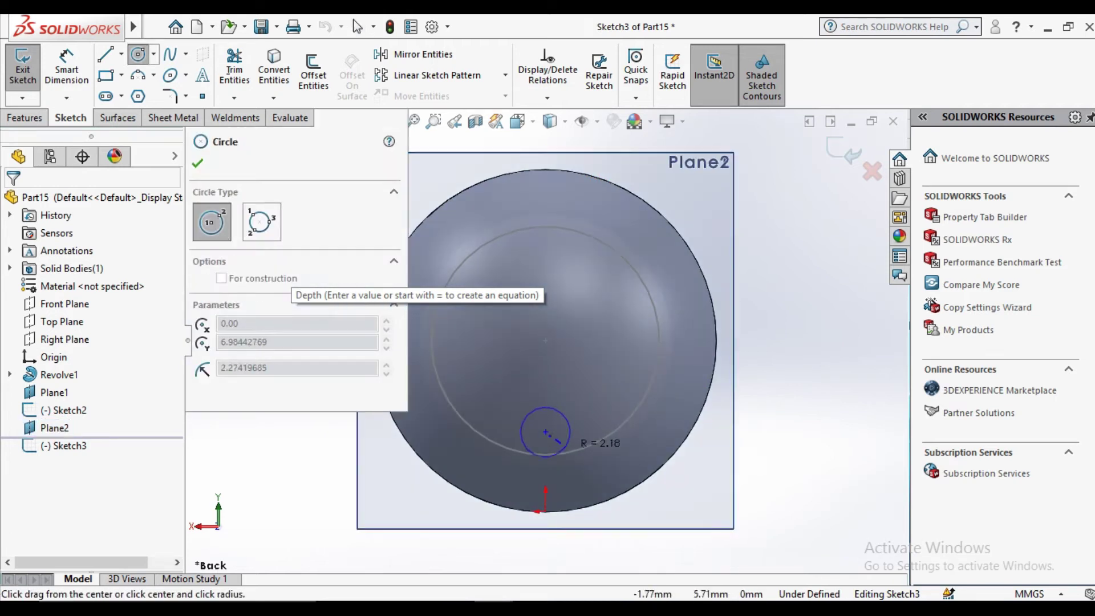
pyautogui.click(66, 68)
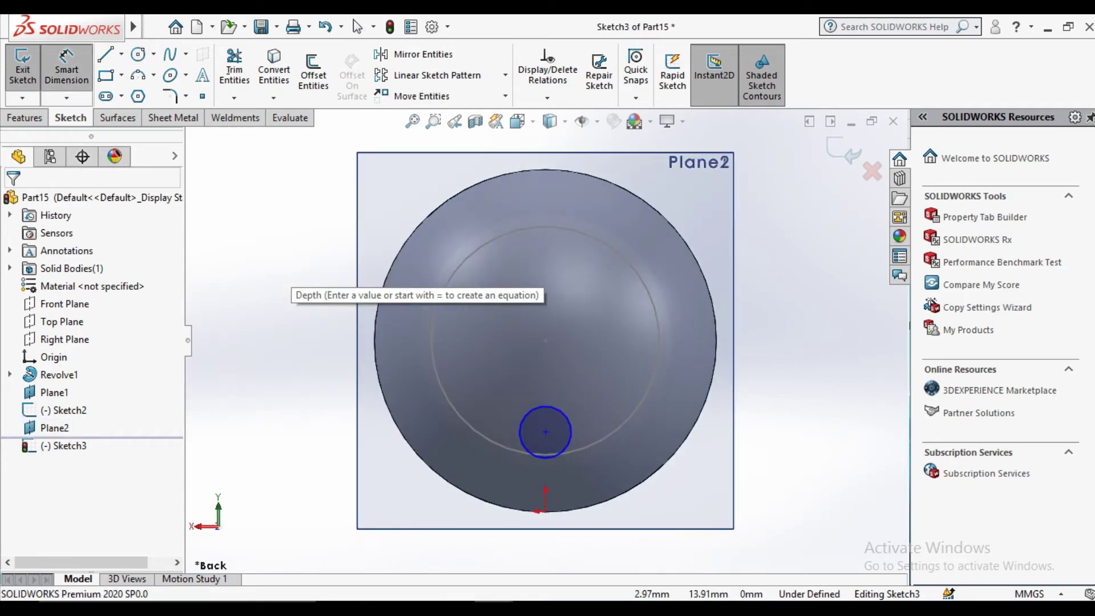
pyautogui.click(585, 435)
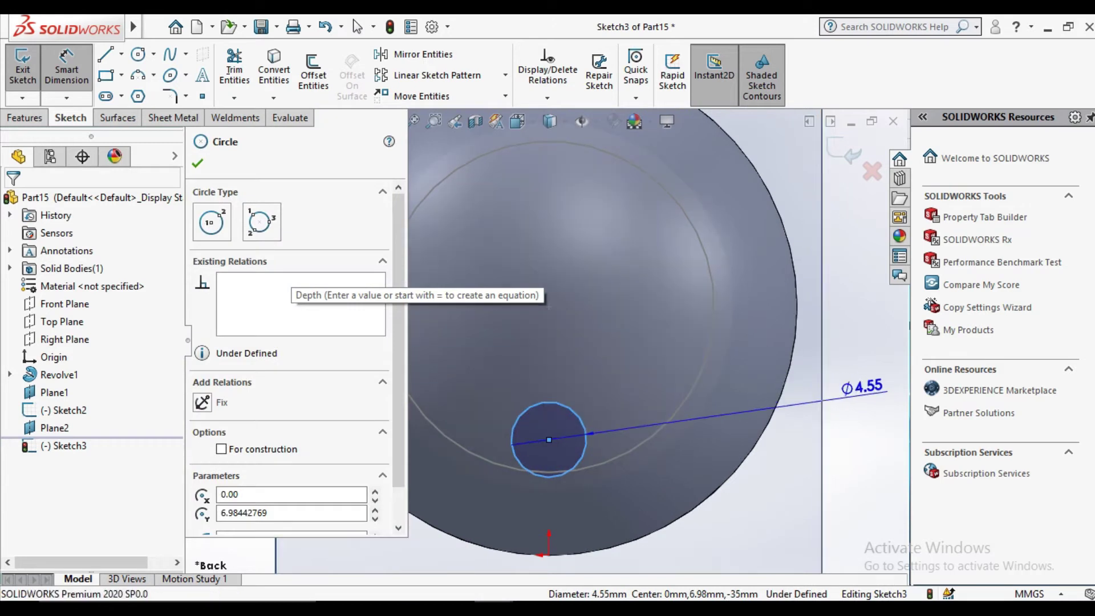
pyautogui.click(815, 402)
pyautogui.write('2')
pyautogui.press('Return')
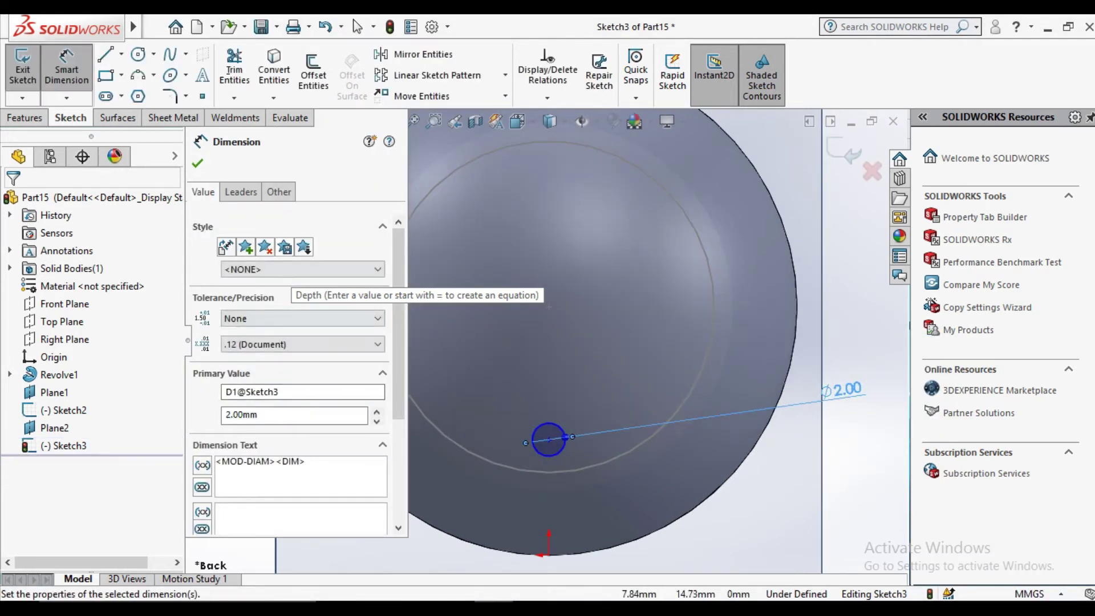
pyautogui.press('Escape')
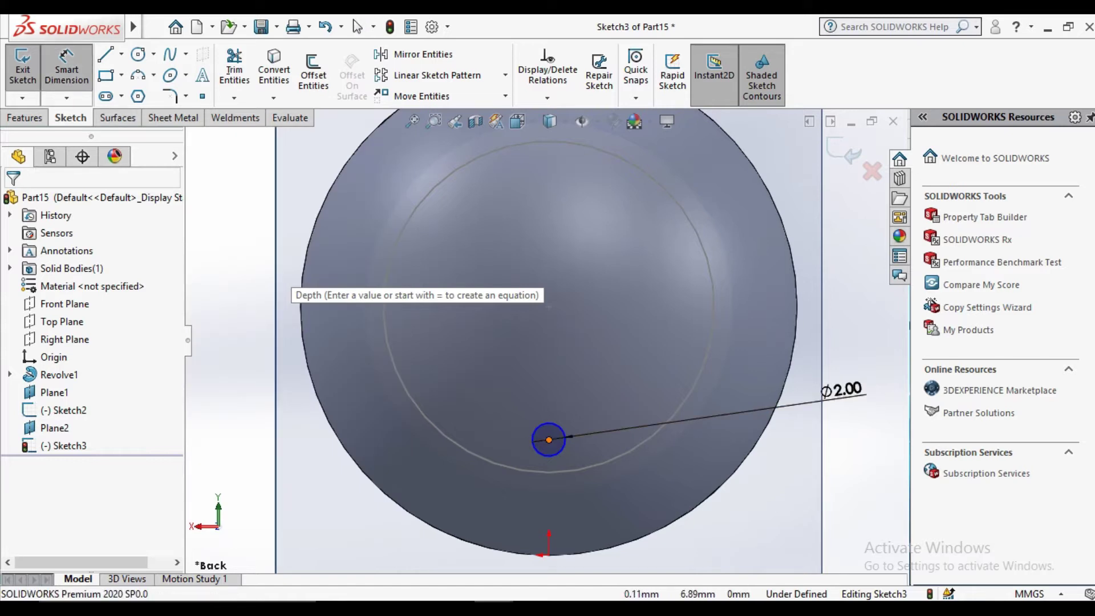
# Step: Dimension the circle 8 mm vertically from the Sketch2 point and exit the sketch
pyautogui.click(548, 307)
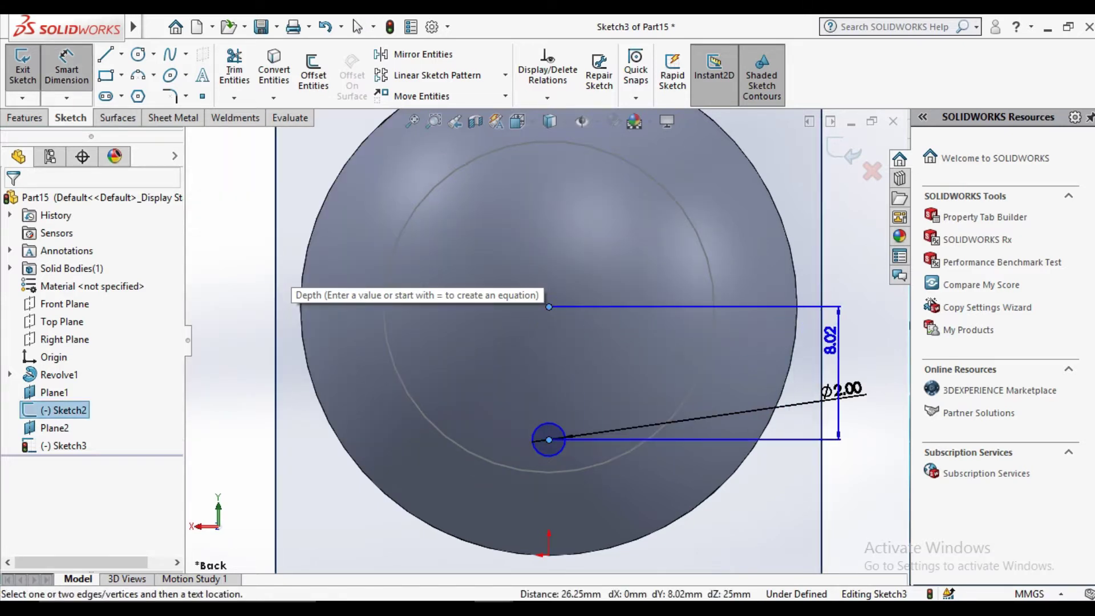
pyautogui.click(841, 373)
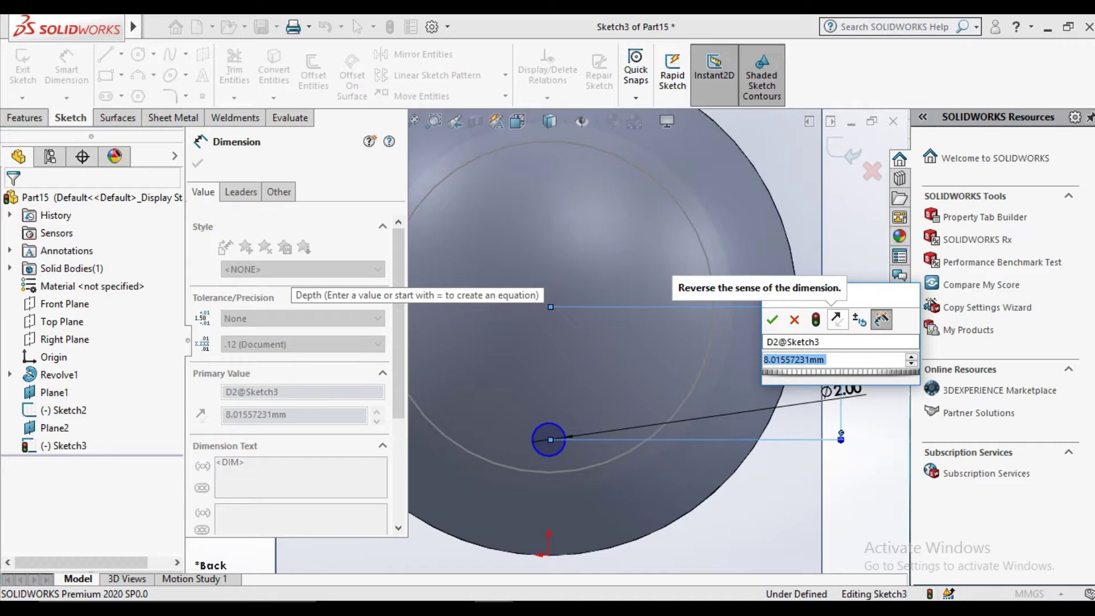
pyautogui.write('8')
pyautogui.press('Return')
pyautogui.click(197, 163)
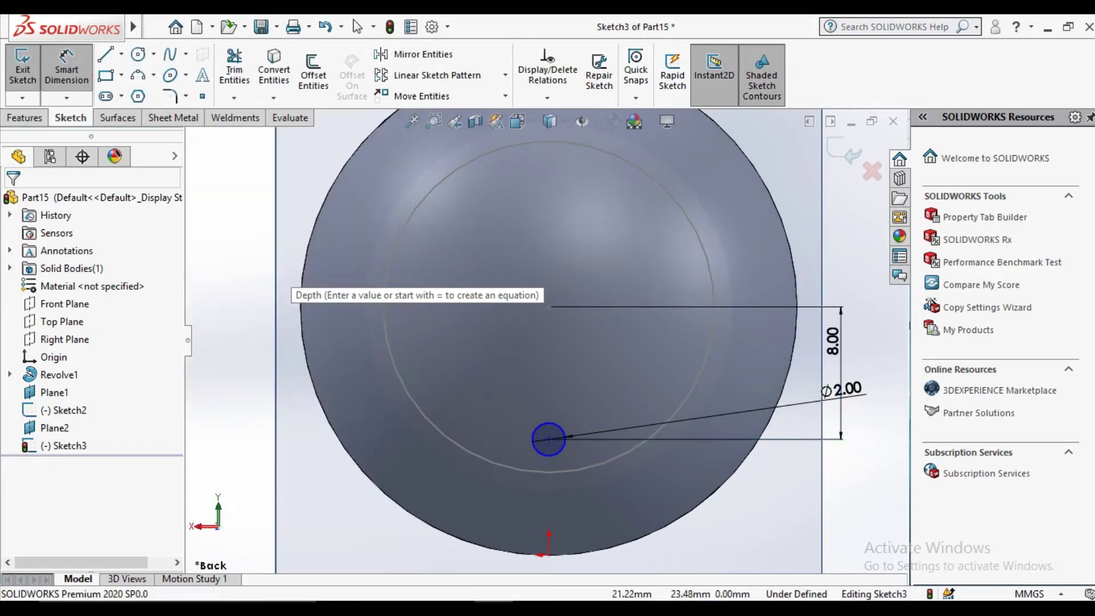
pyautogui.scroll(5, 559, 410)
pyautogui.moveTo(559, 411); pyautogui.dragTo(575, 399, button='middle')
pyautogui.hotkey('ctrl', '4')
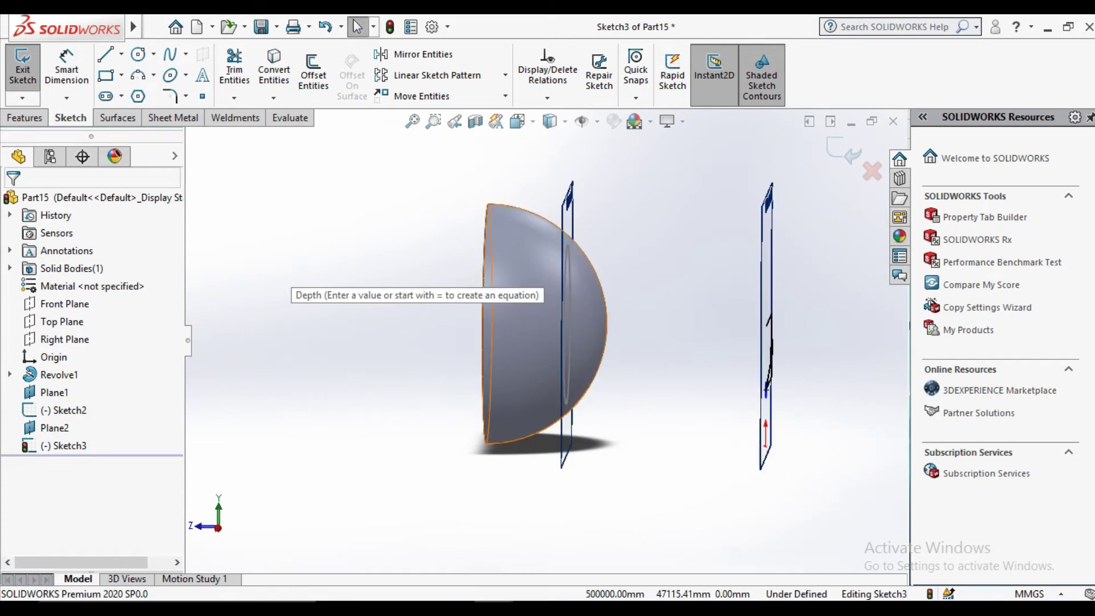
pyautogui.hotkey('ctrl', 'b')
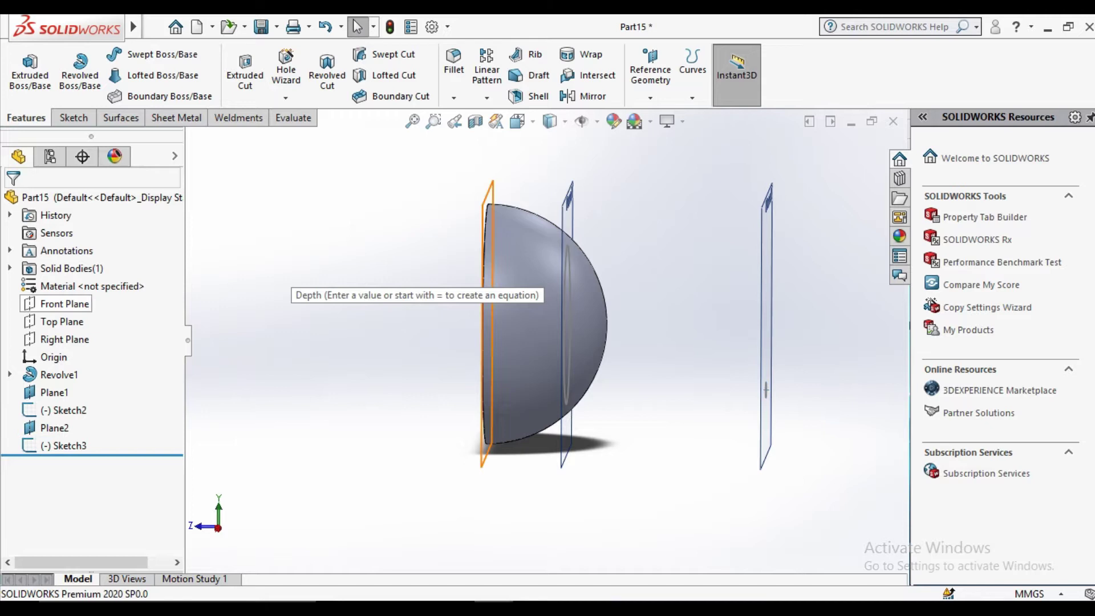
# Step: Start a sketch on the Right Plane and hide Plane1 and Plane2
pyautogui.click(64, 339)
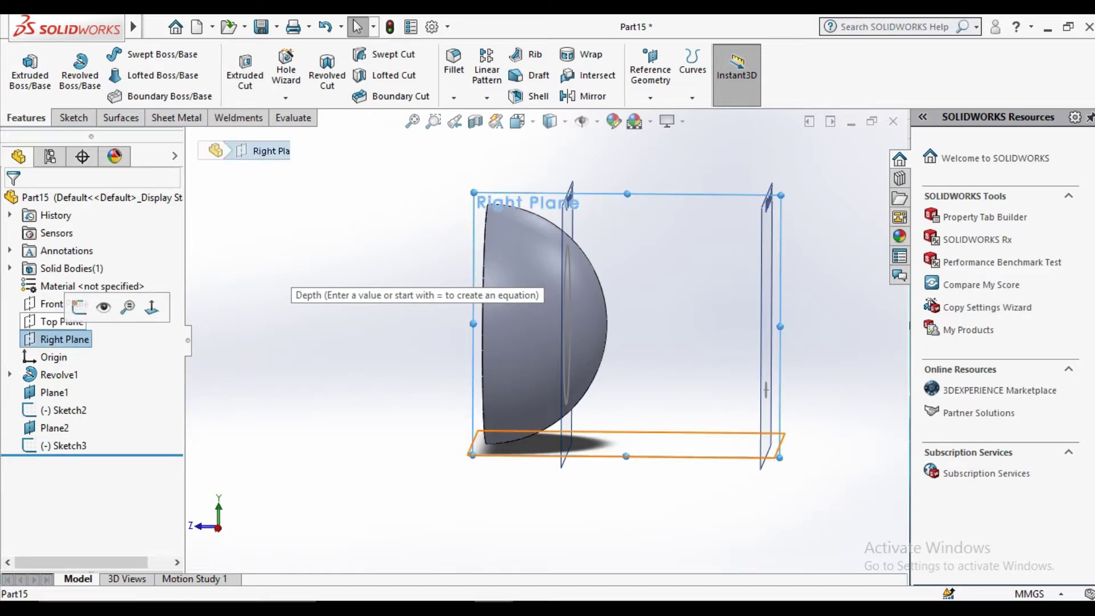
pyautogui.click(98, 303)
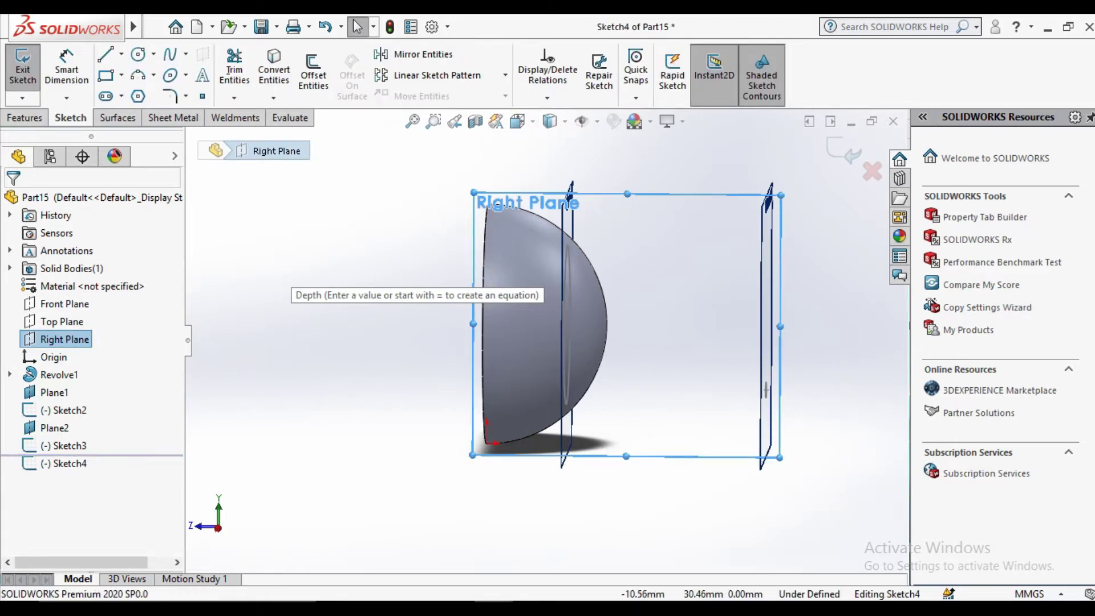
pyautogui.moveTo(628, 342); pyautogui.dragTo(673, 353, button='middle')
pyautogui.rightClick(596, 200)
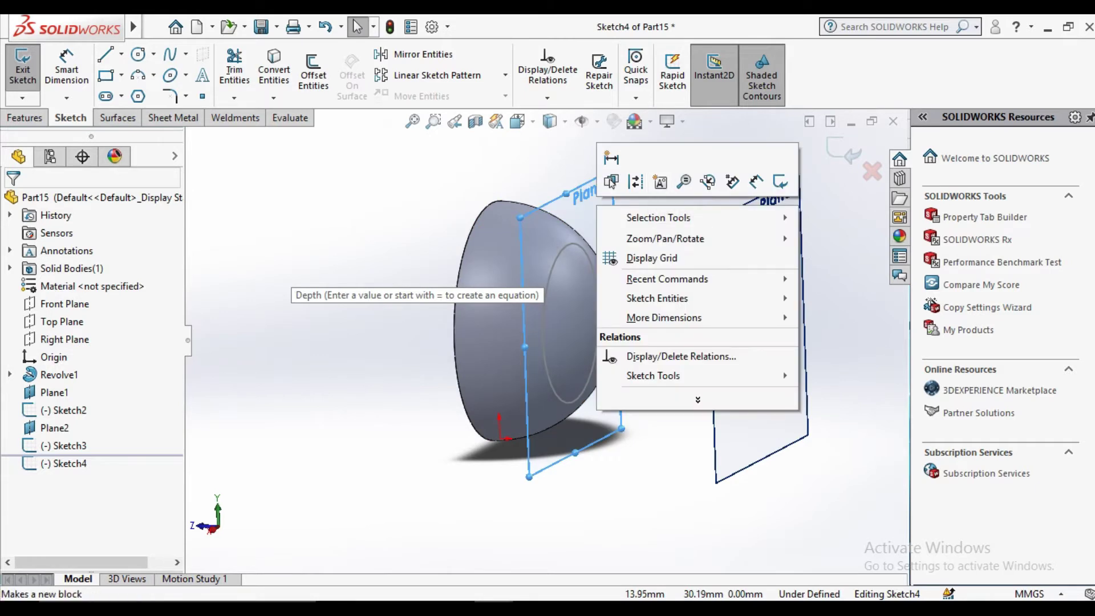
pyautogui.click(759, 393)
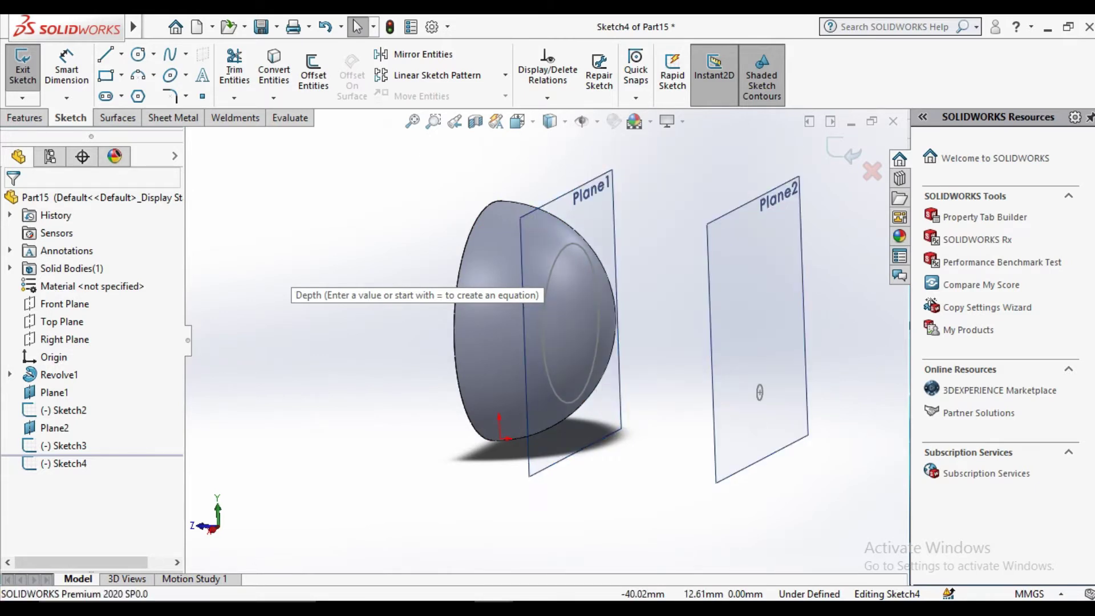
pyautogui.rightClick(55, 393)
pyautogui.press('Escape')
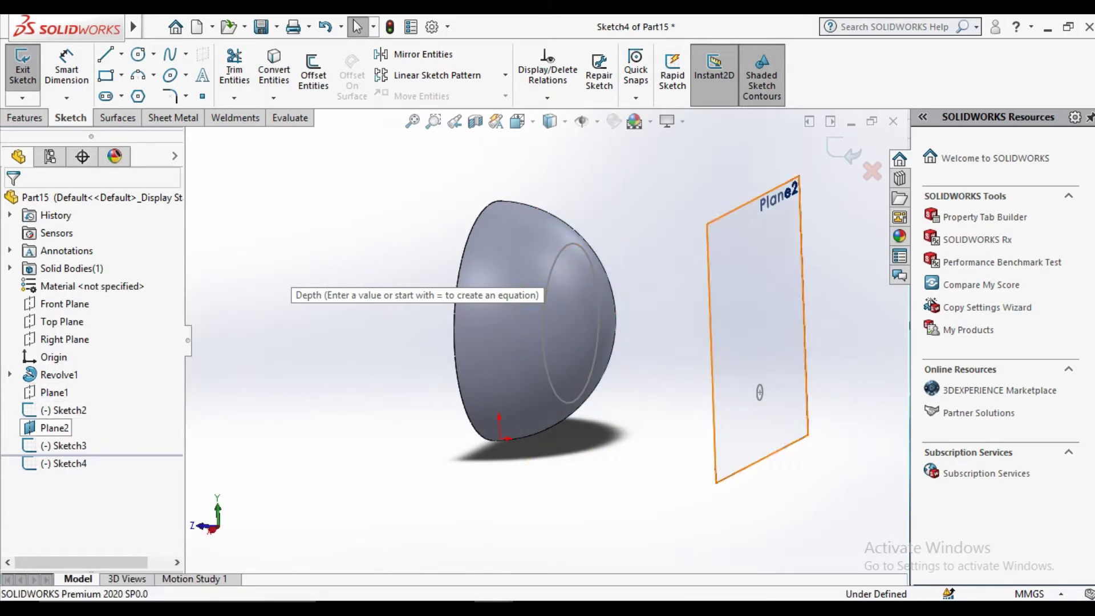
pyautogui.rightClick(50, 427)
pyautogui.click(94, 326)
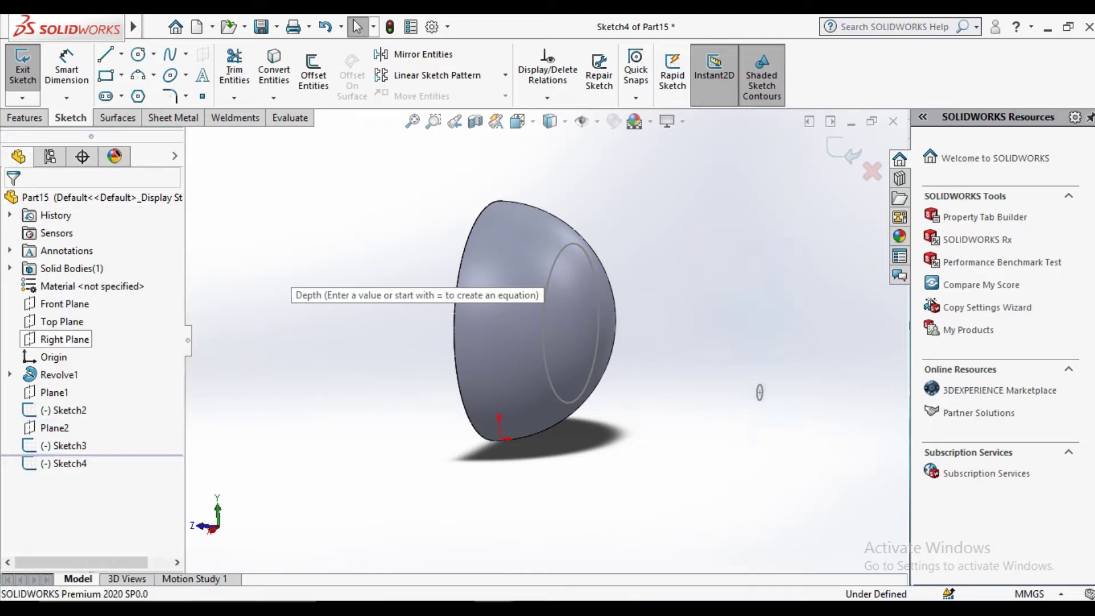
# Step: In Right view, draw a three-point arc from the dome's edge to the vertical line
pyautogui.click(517, 121)
pyautogui.click(765, 440)
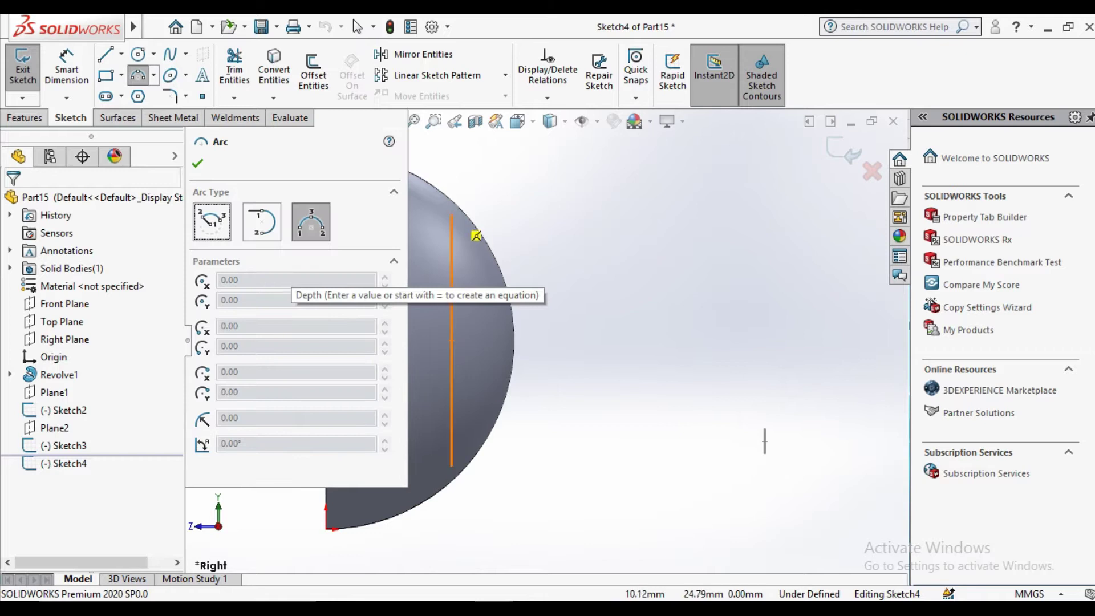
pyautogui.scroll(-3, 451, 341)
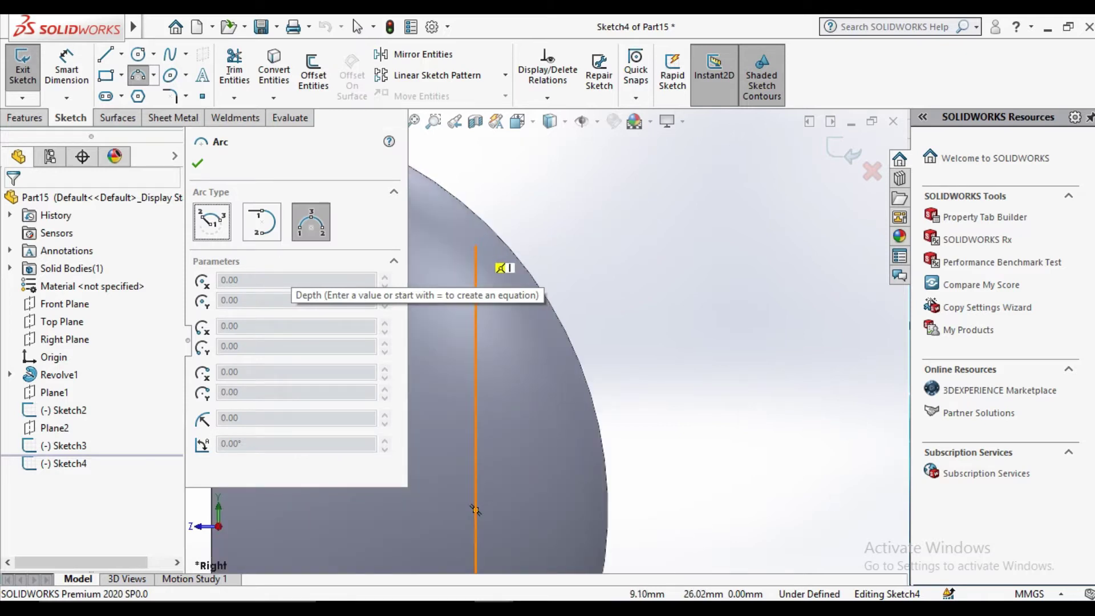
pyautogui.click(475, 509)
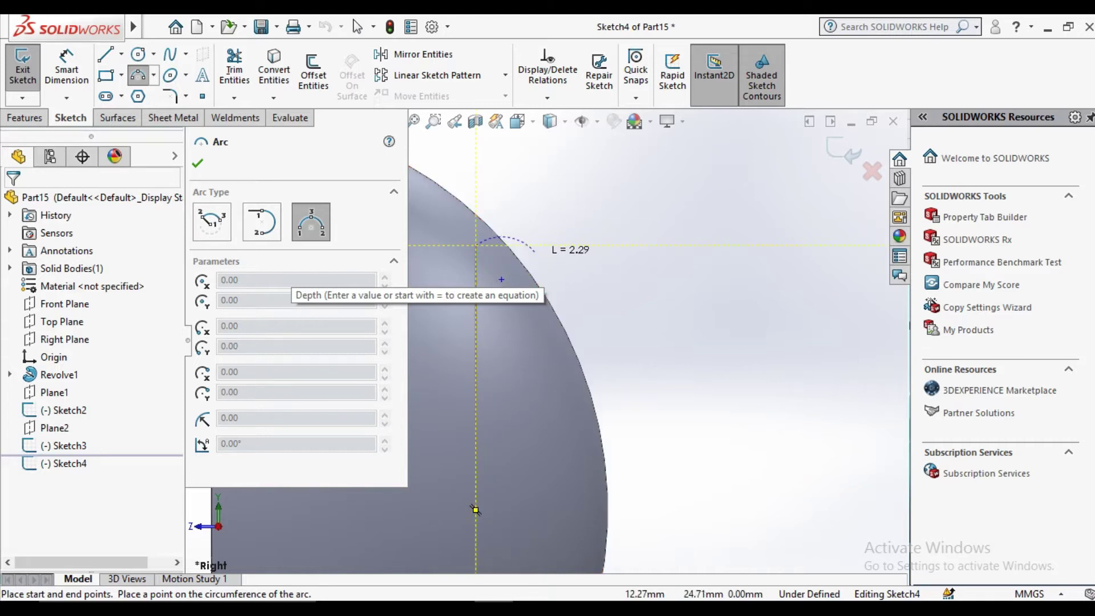
pyautogui.press('Escape')
pyautogui.press('Return')
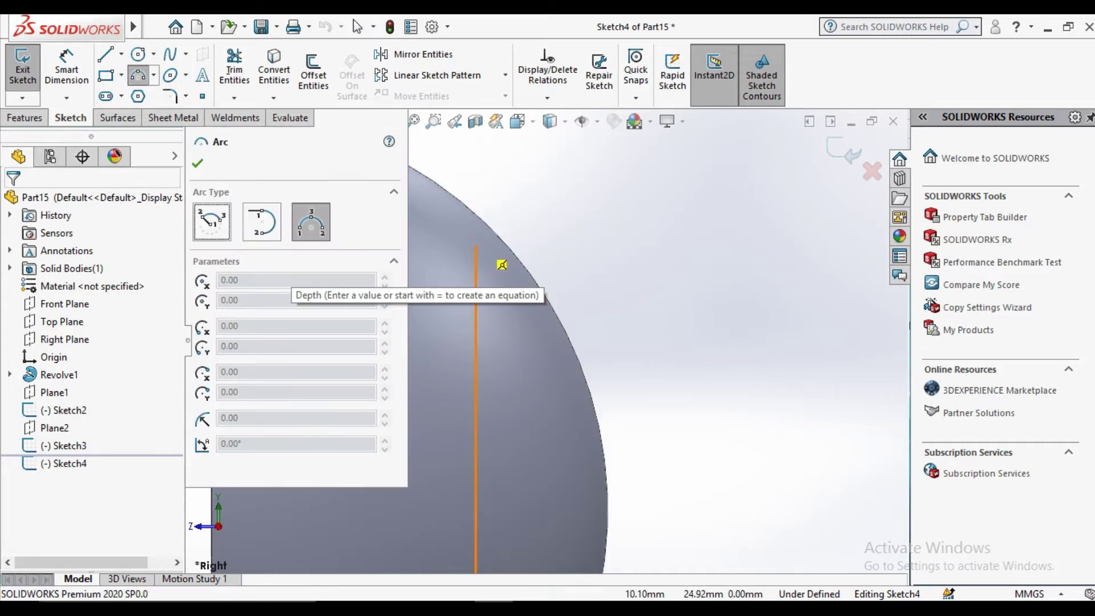
pyautogui.click(476, 509)
pyautogui.scroll(3, 490, 468)
pyautogui.scroll(-5, 656, 410)
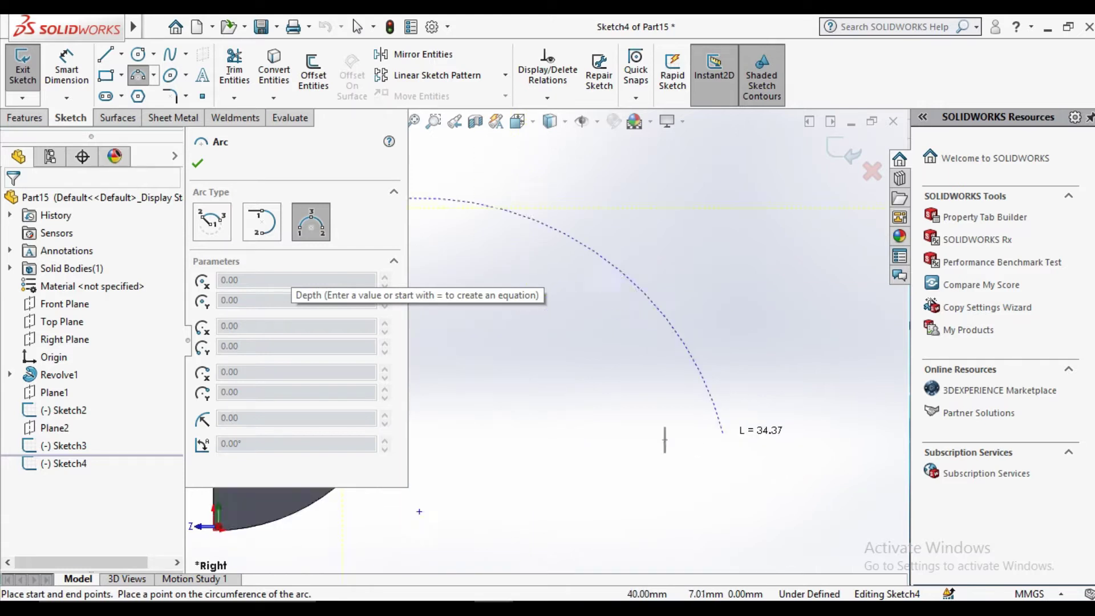
pyautogui.click(599, 412)
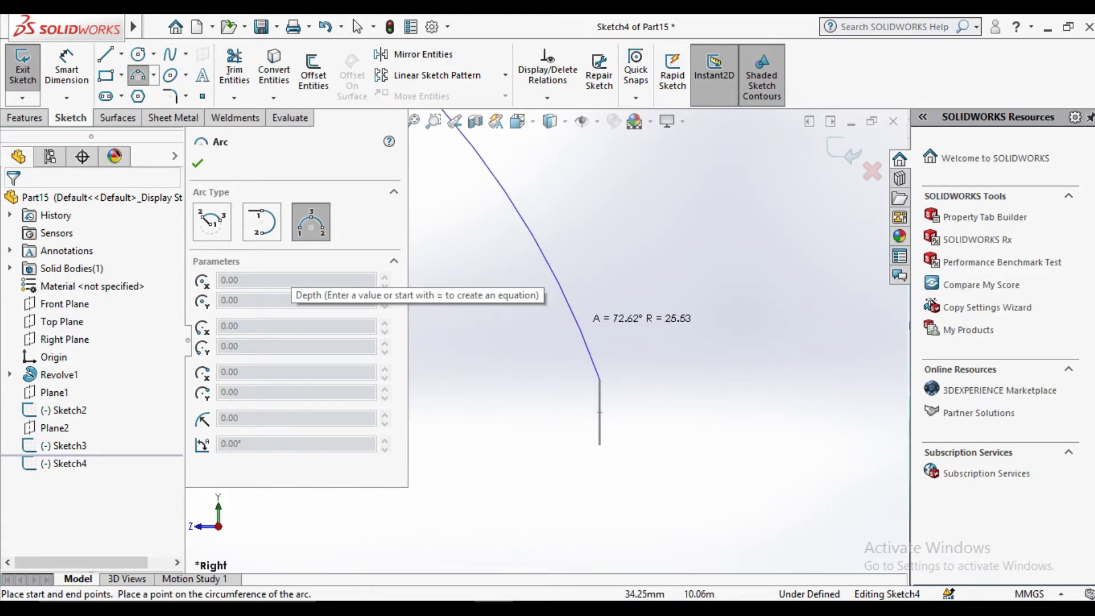
pyautogui.scroll(3, 570, 354)
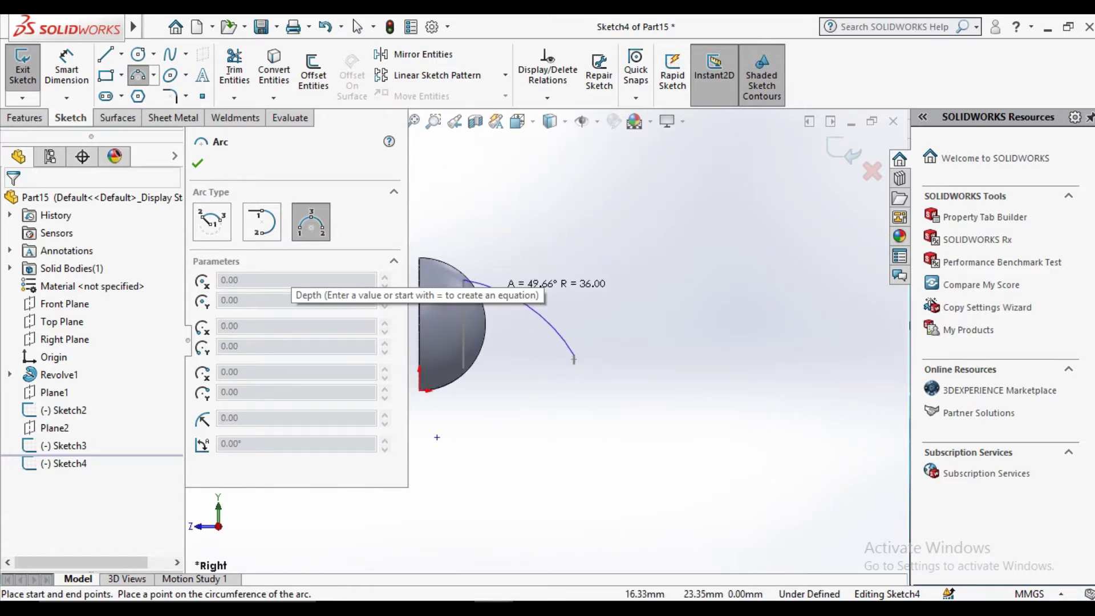
pyautogui.click(525, 311)
pyautogui.rightClick(523, 176)
pyautogui.click(563, 250)
# Step: Dimension the guide arc's radius to 40 mm
pyautogui.click(66, 71)
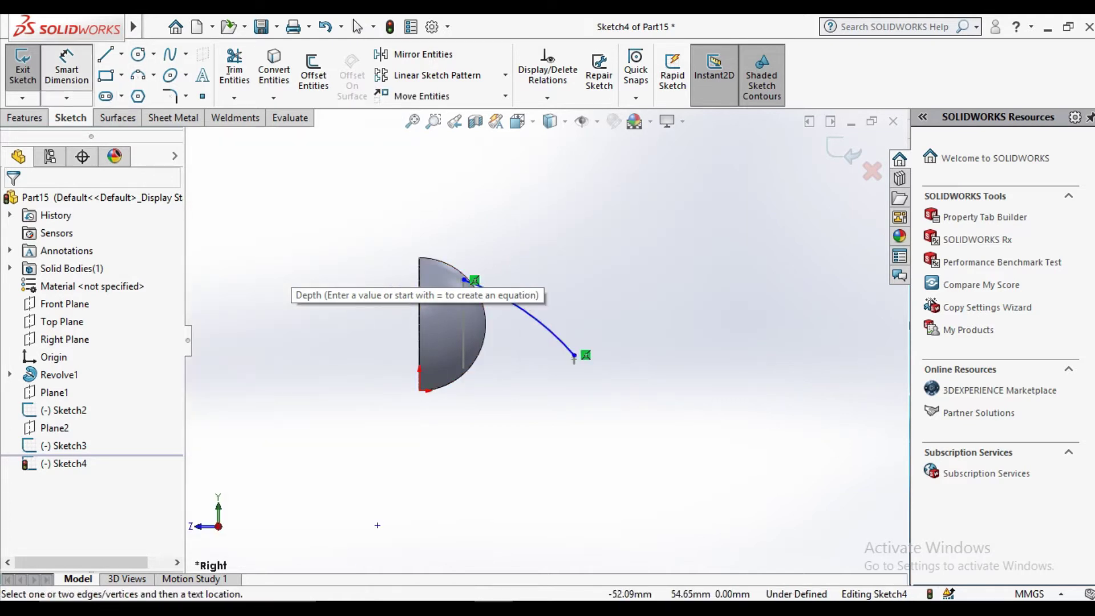
pyautogui.click(551, 331)
pyautogui.click(377, 525)
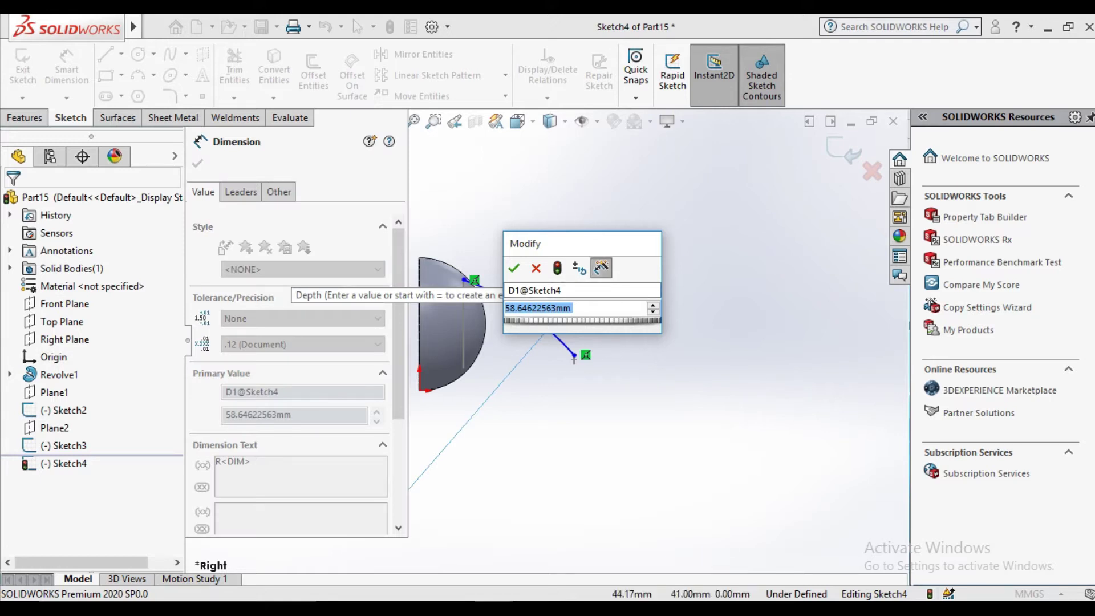
pyautogui.write('60')
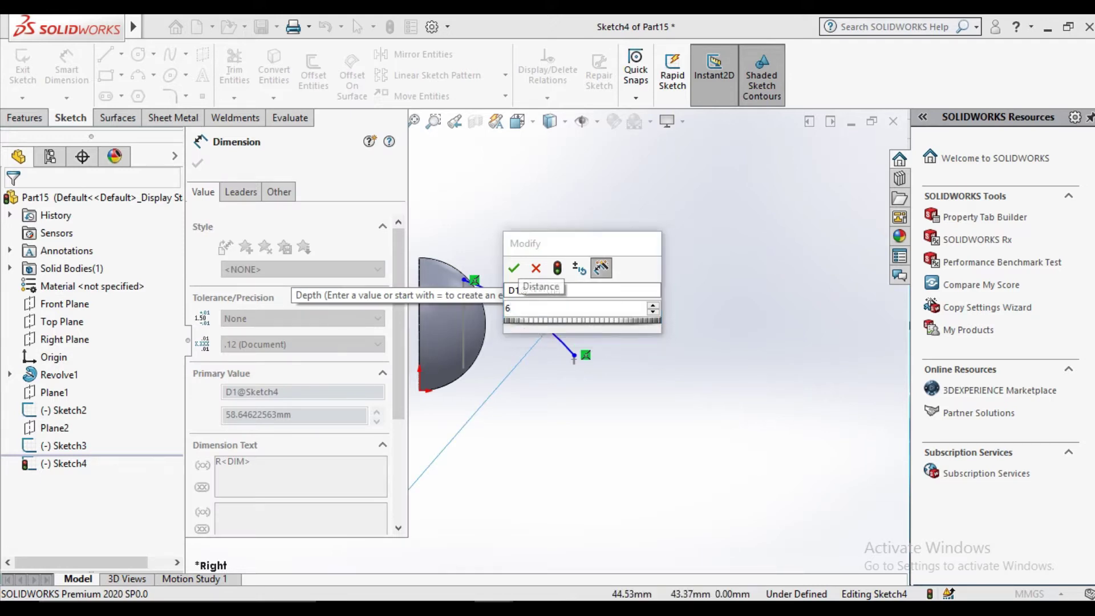
pyautogui.press('Return')
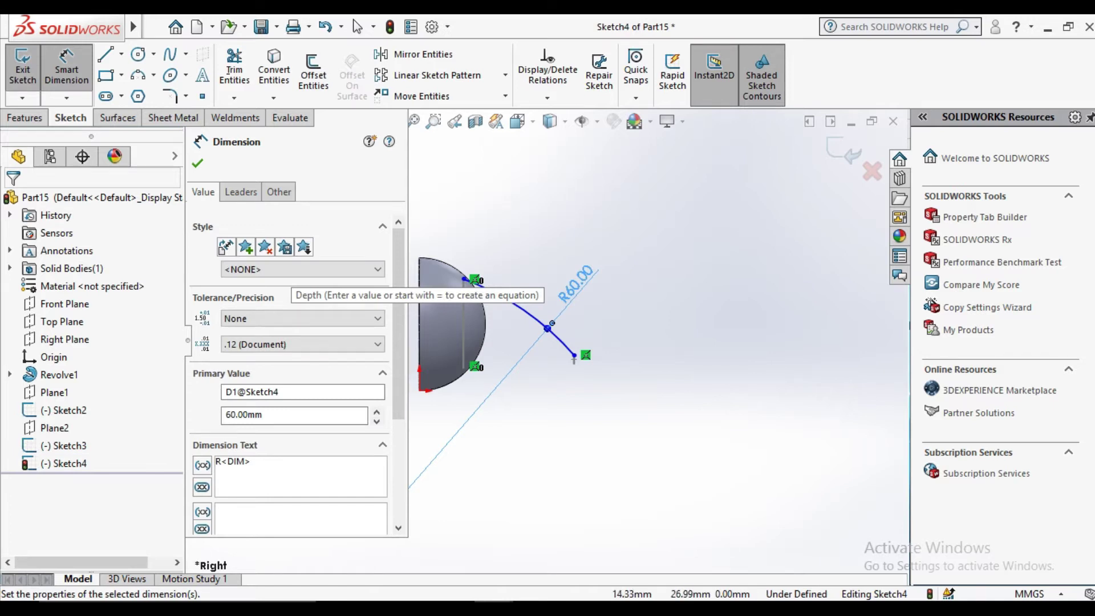
pyautogui.scroll(-5, 775, 439)
pyautogui.scroll(2, 764, 456)
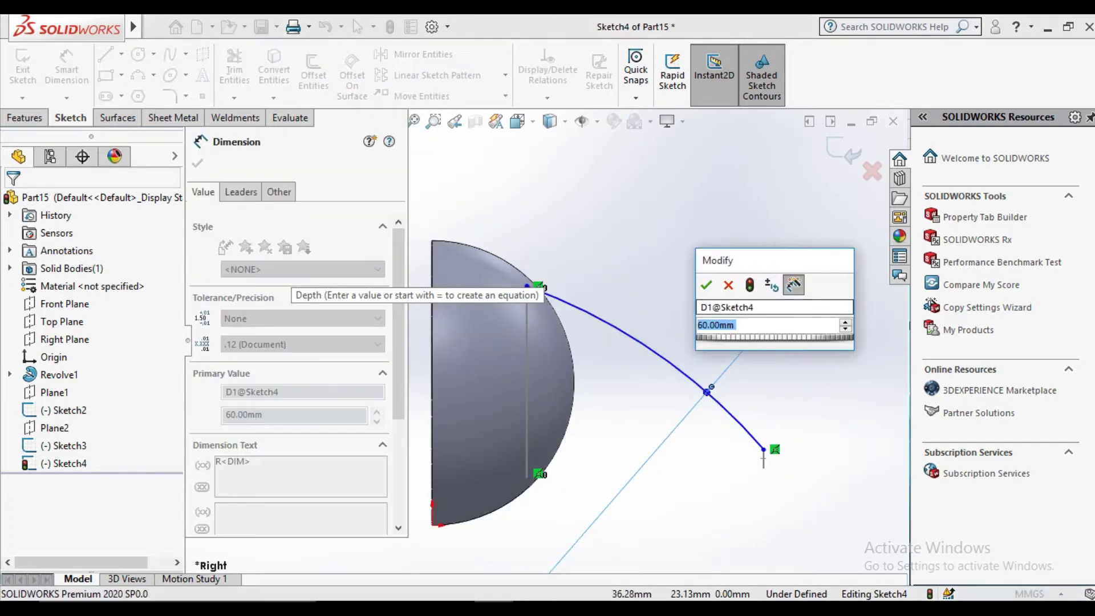
pyautogui.scroll(1, 764, 458)
pyautogui.scroll(-1, 764, 459)
pyautogui.scroll(-1, 763, 459)
pyautogui.scroll(-1, 764, 458)
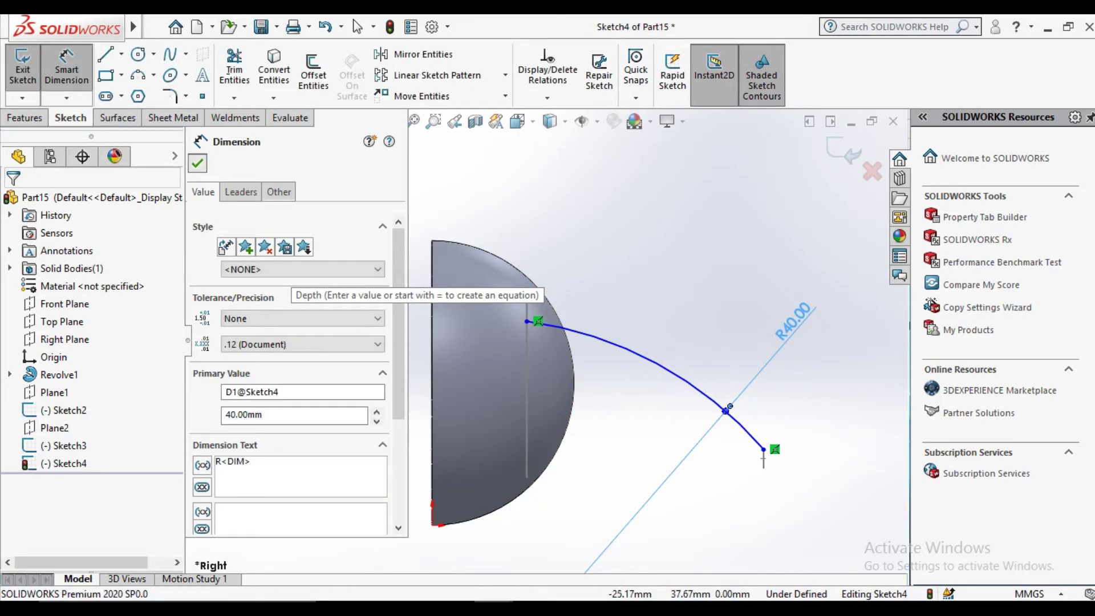
pyautogui.click(197, 163)
# Step: Check the arc's endpoint on the head, then exit Sketch4
pyautogui.scroll(-4, 533, 318)
pyautogui.click(519, 324)
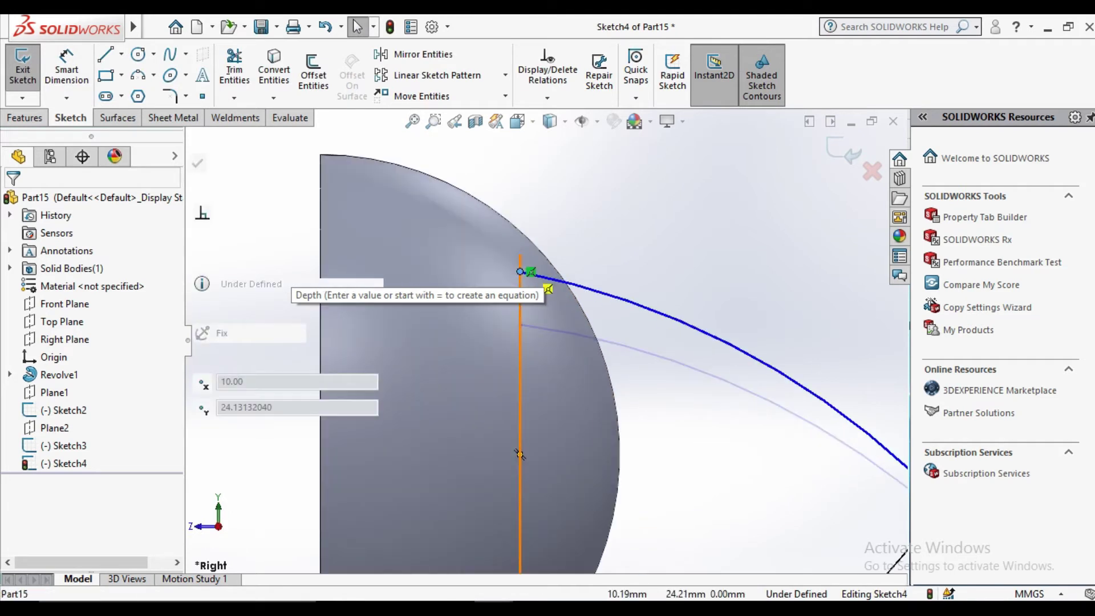
pyautogui.scroll(4, 545, 294)
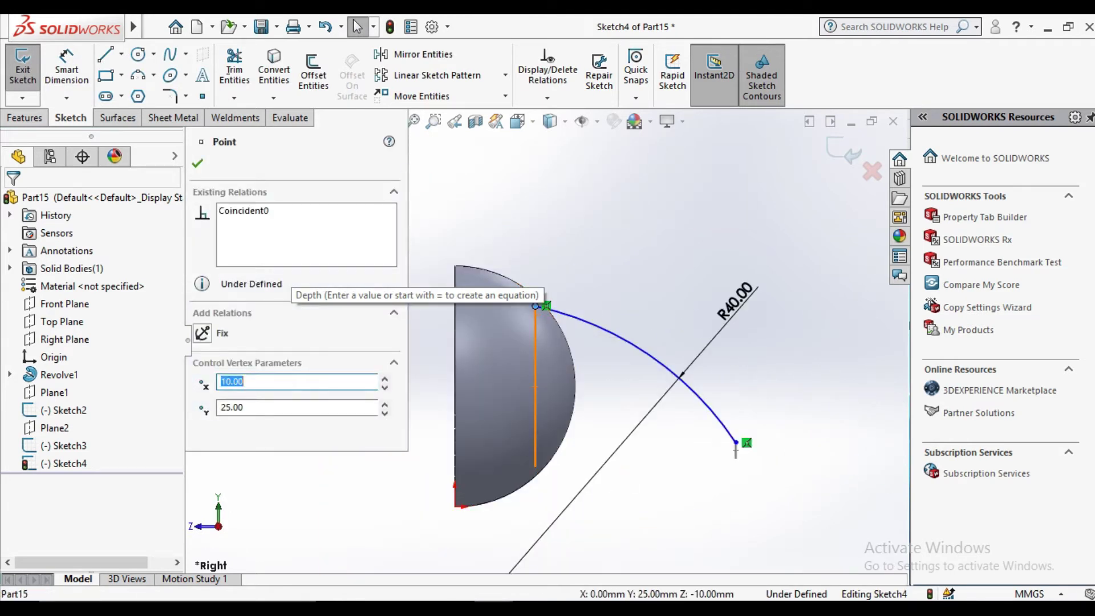
pyautogui.press('Escape')
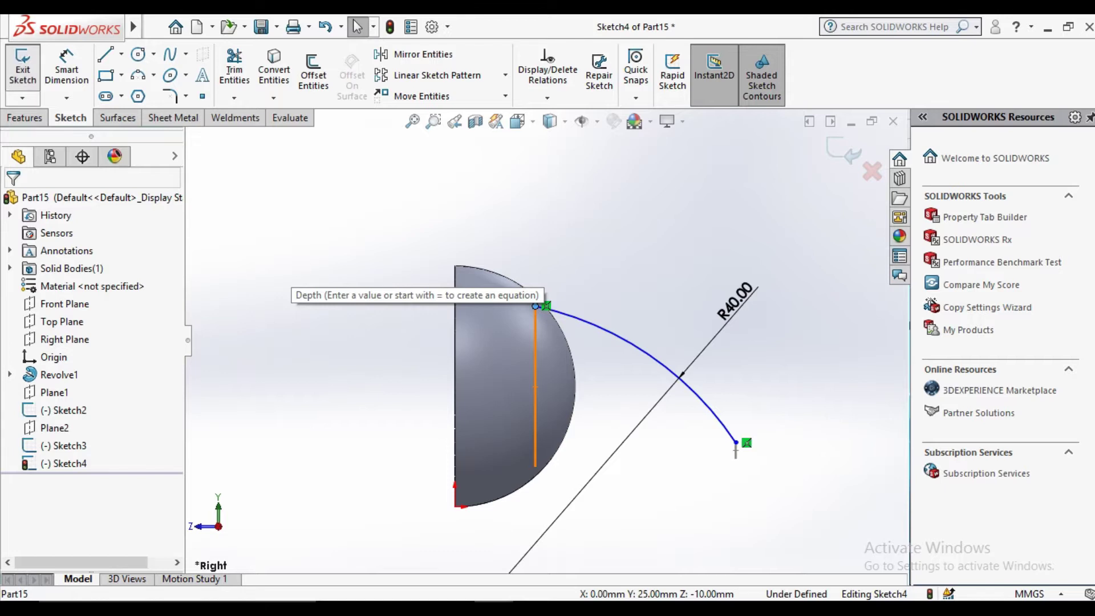
pyautogui.click(23, 70)
pyautogui.press('Escape')
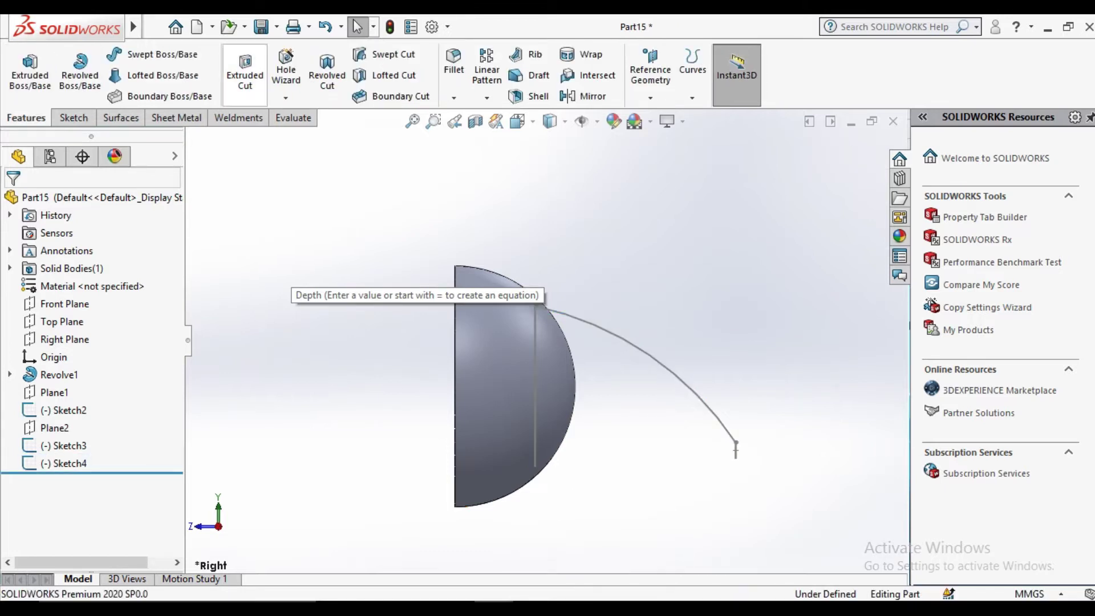
# Step: Loft from Sketch2 to Sketch3 along the Sketch4 guide curve to form the beak
pyautogui.click(154, 74)
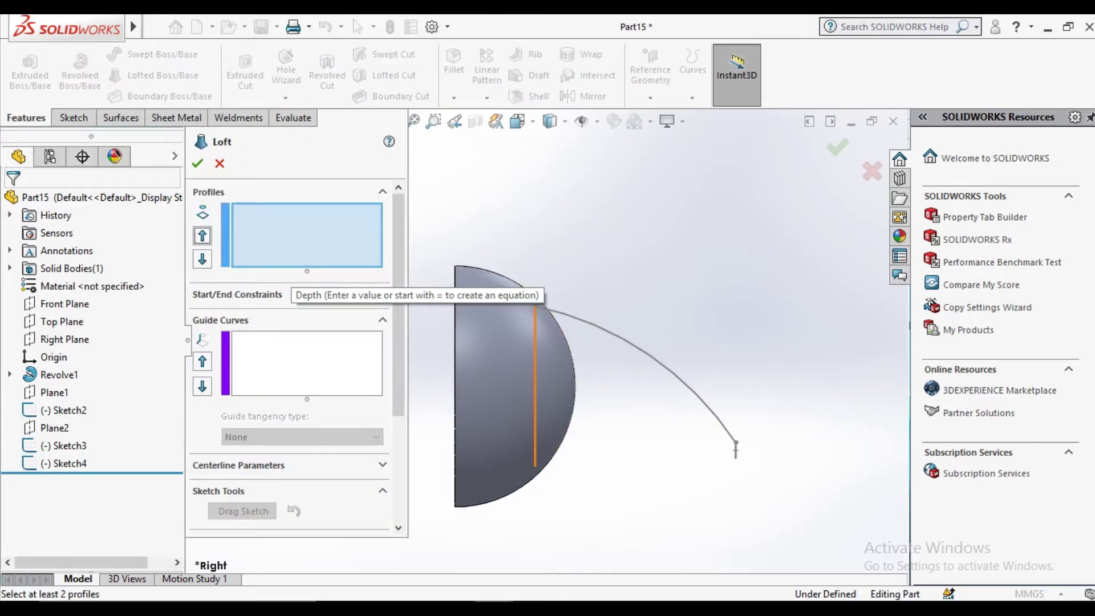
pyautogui.click(536, 360)
pyautogui.click(736, 448)
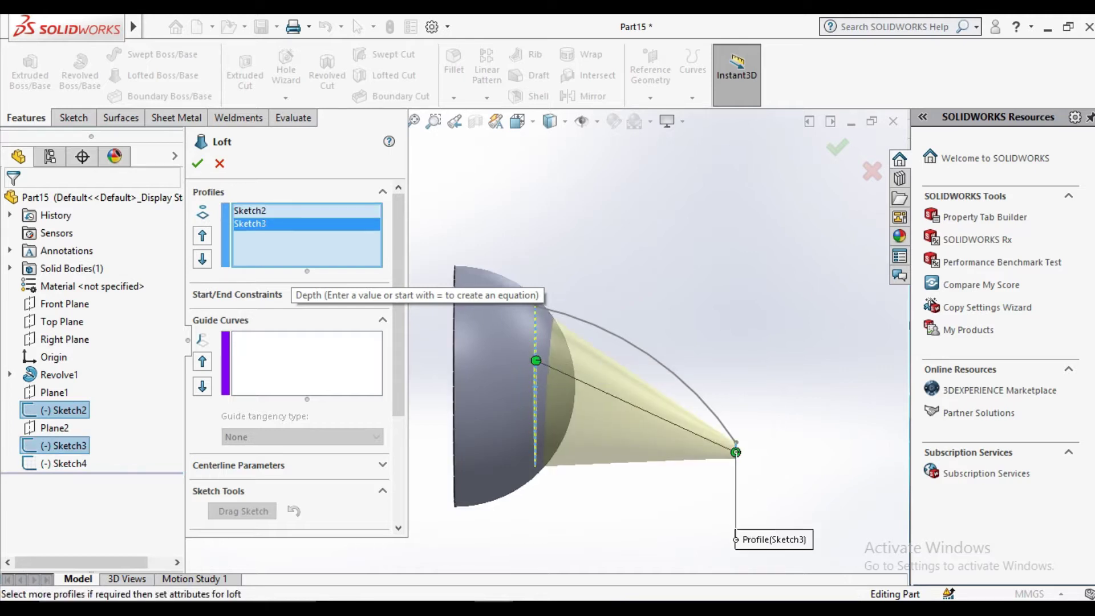
pyautogui.click(307, 363)
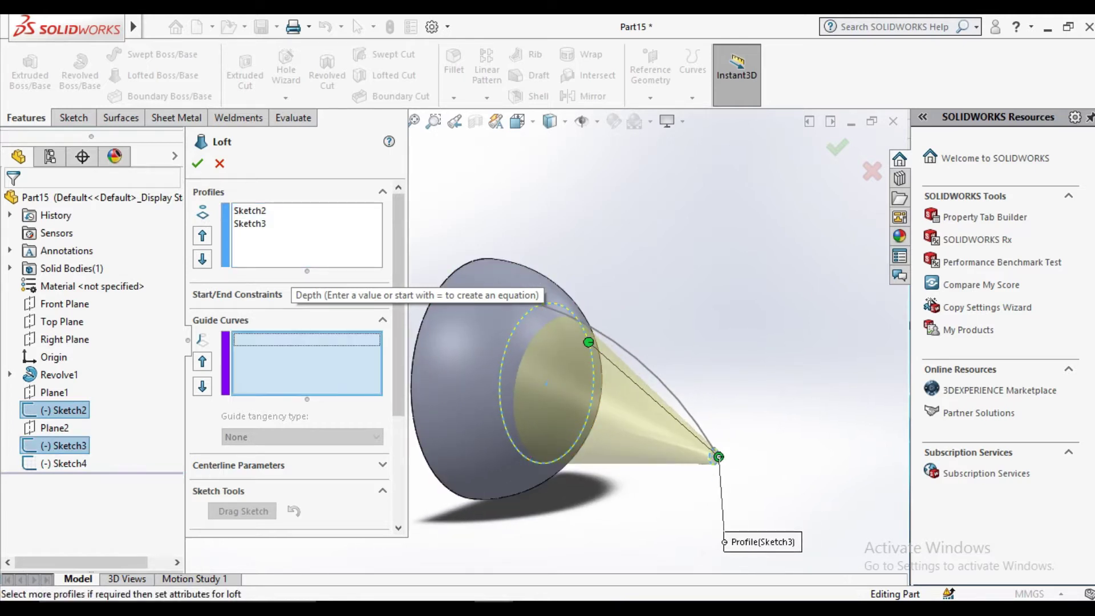
pyautogui.click(656, 393)
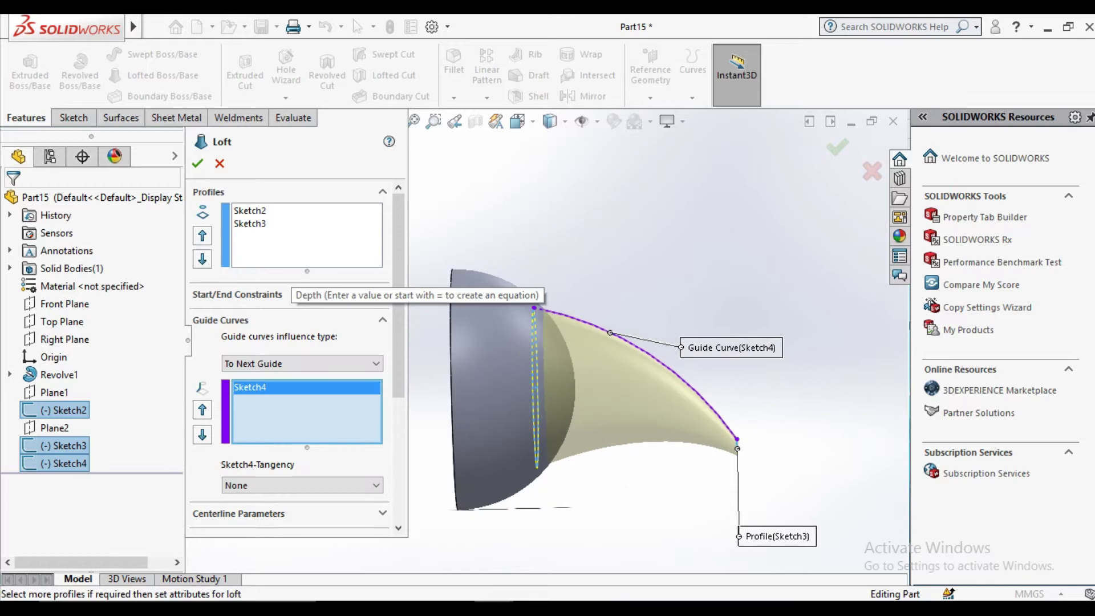
pyautogui.click(196, 163)
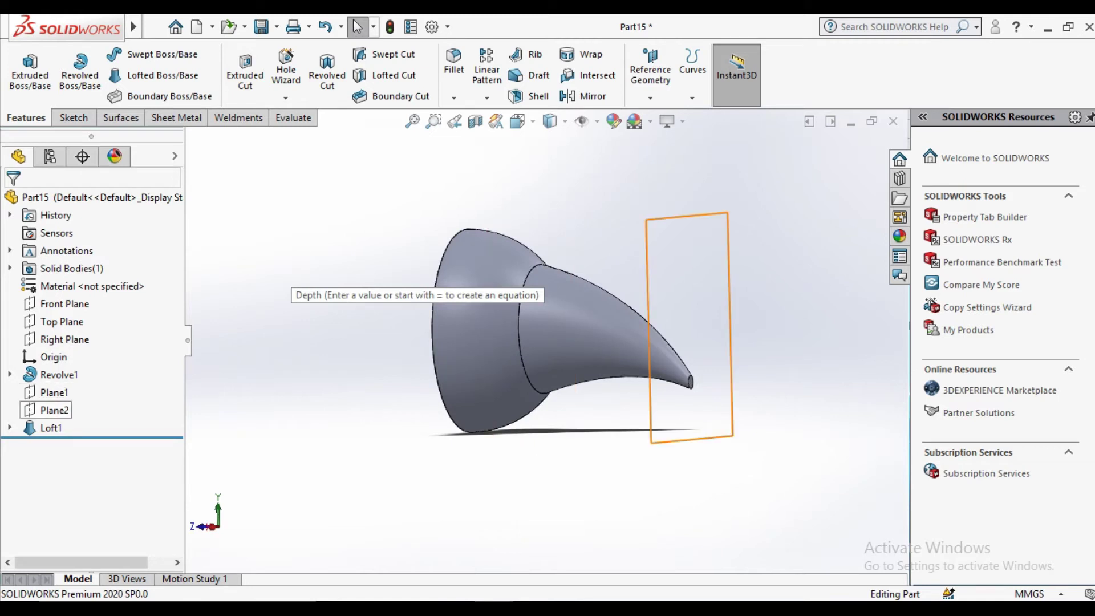
pyautogui.click(9, 427)
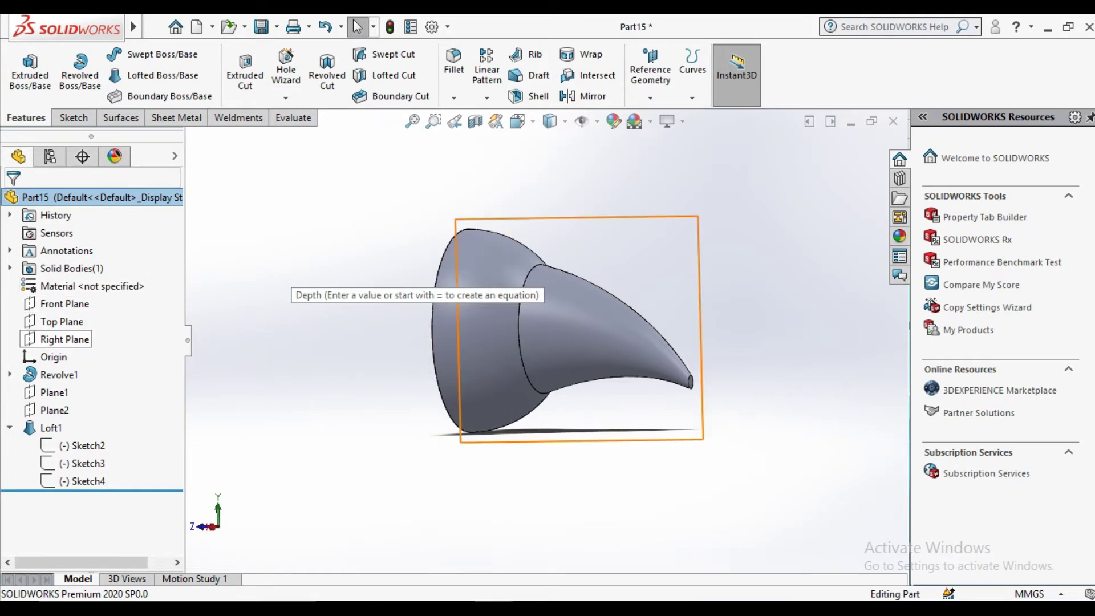
# Step: On the Right Plane, sketch a three-point arc from the head edge along the beak to its tip
pyautogui.click(64, 338)
pyautogui.click(85, 314)
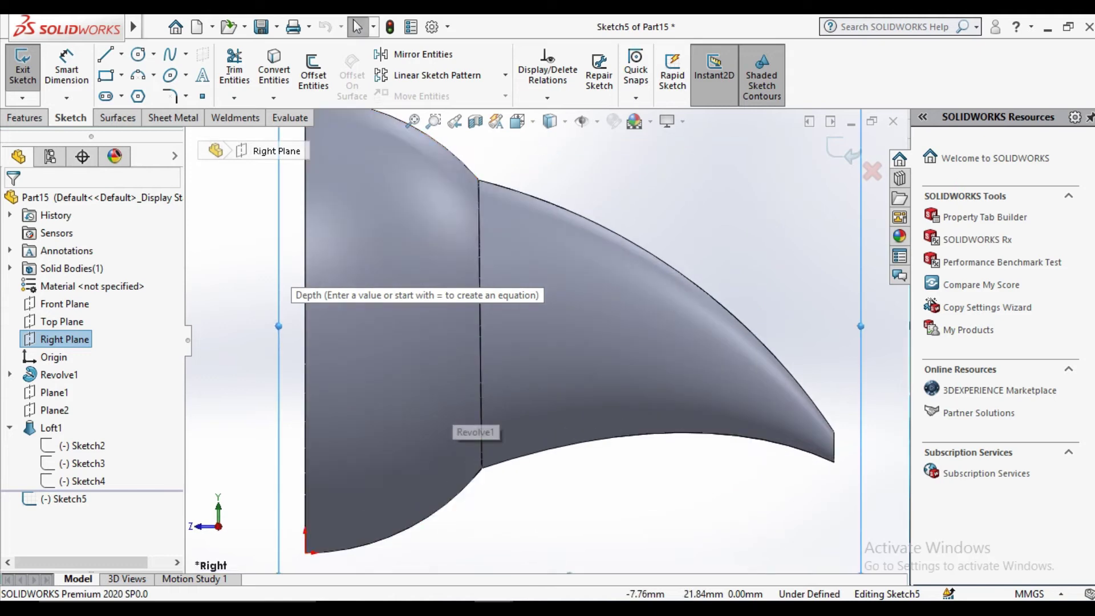
pyautogui.click(137, 75)
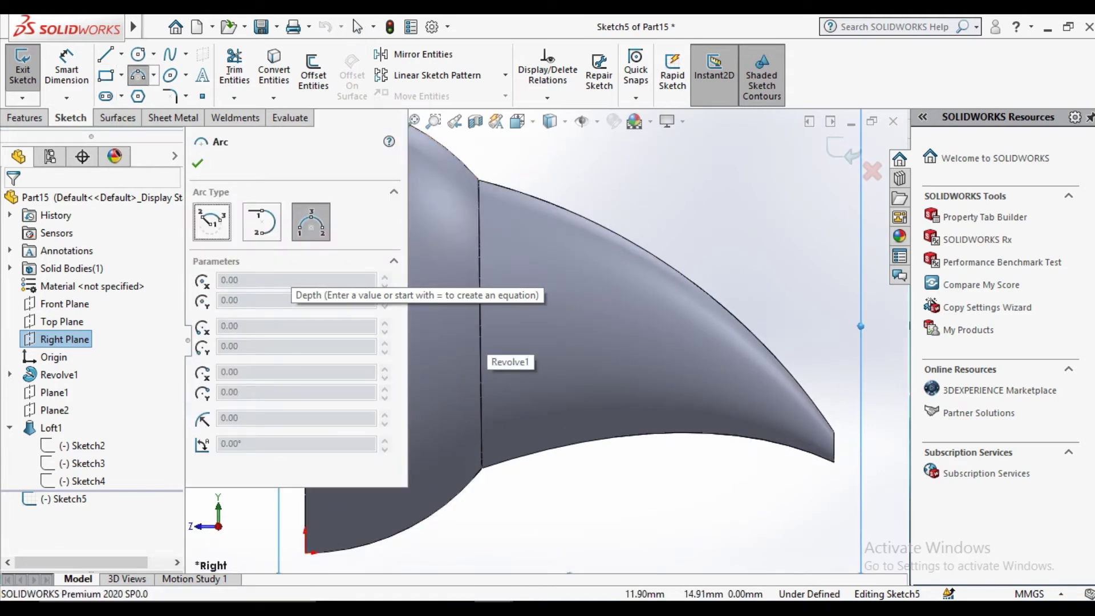
pyautogui.click(479, 325)
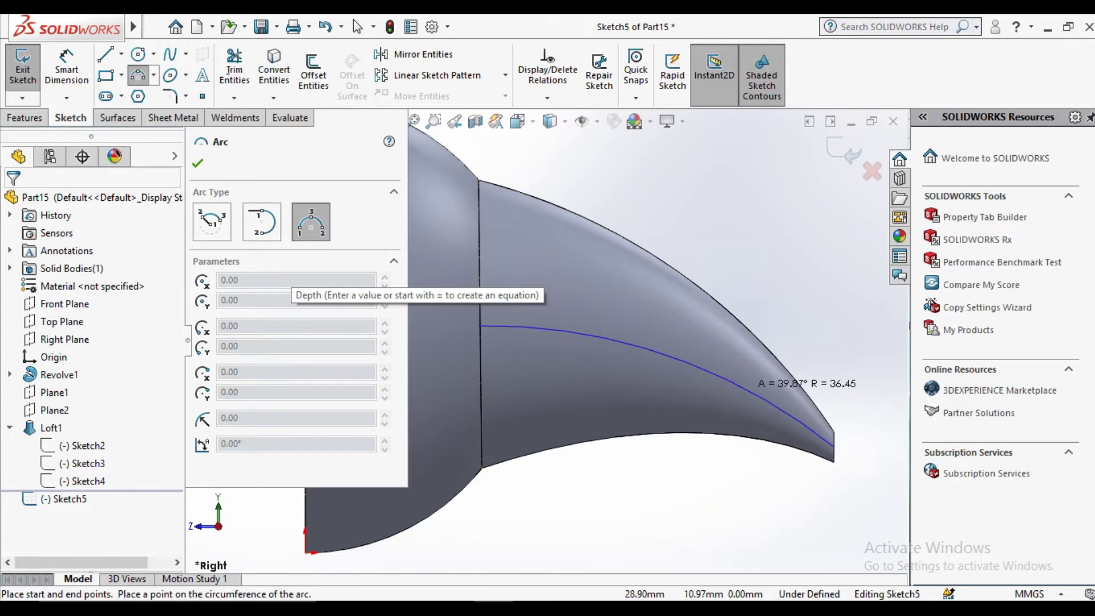
pyautogui.click(741, 381)
pyautogui.rightClick(773, 438)
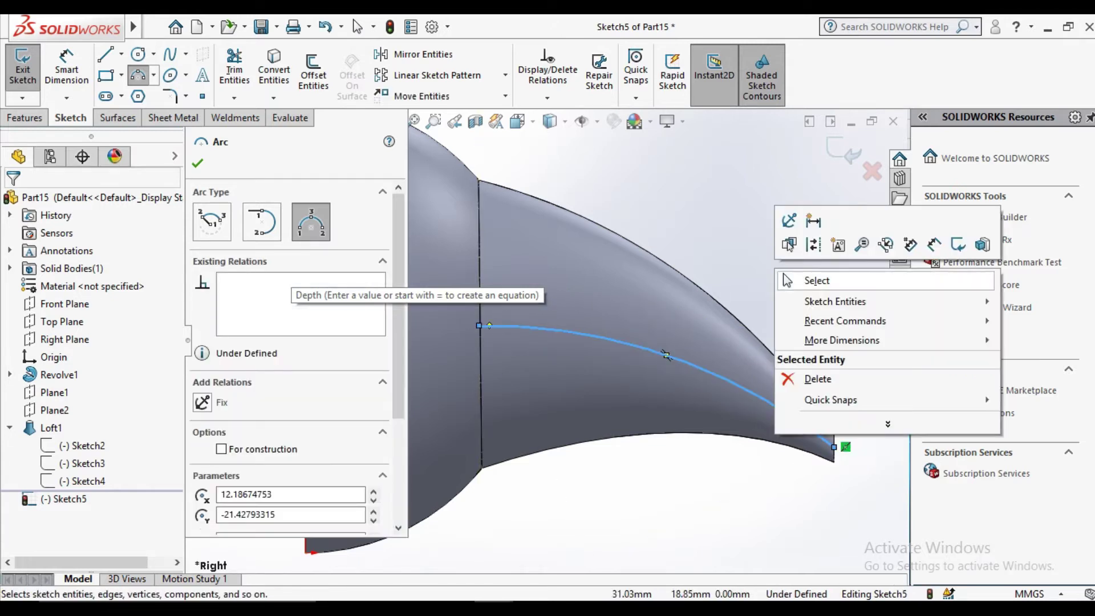
pyautogui.click(798, 278)
# Step: Dimension the arc's start point 15 mm above the origin and close Sketch5
pyautogui.click(66, 68)
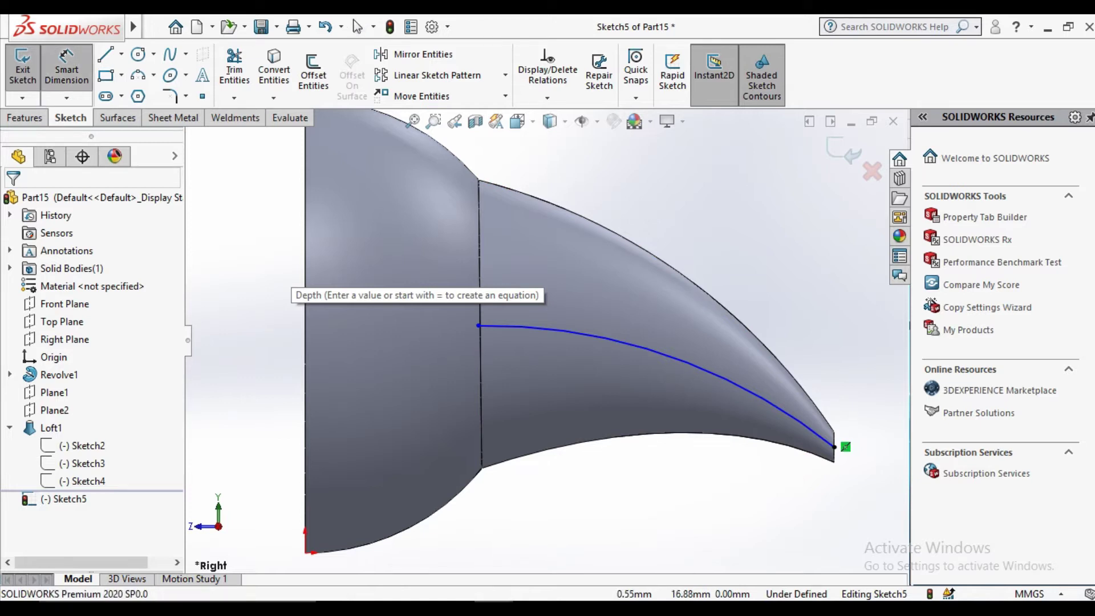
pyautogui.press('f')
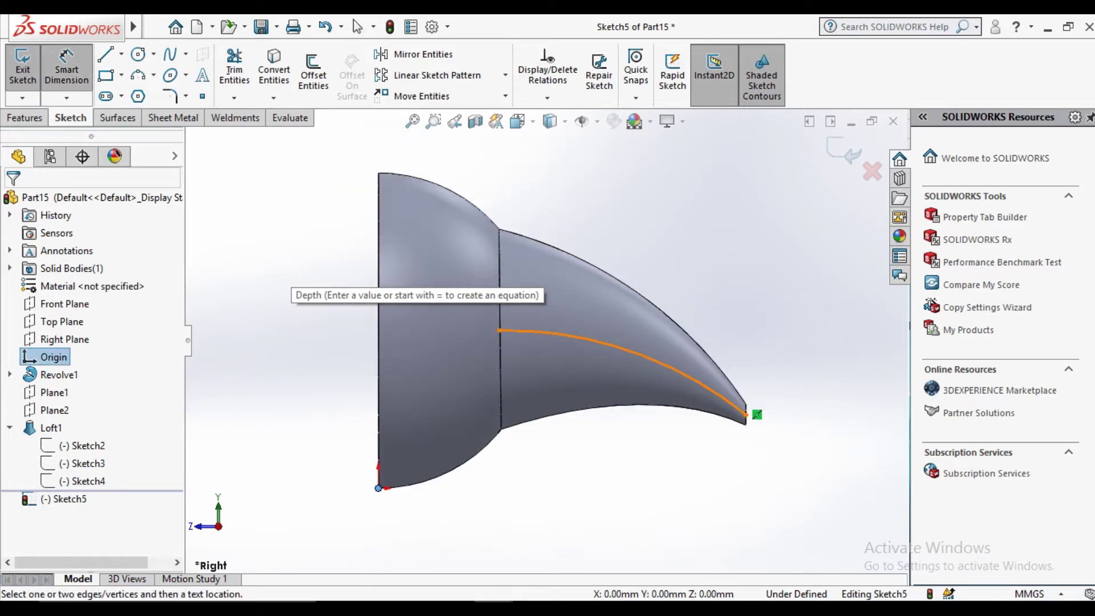
pyautogui.click(499, 330)
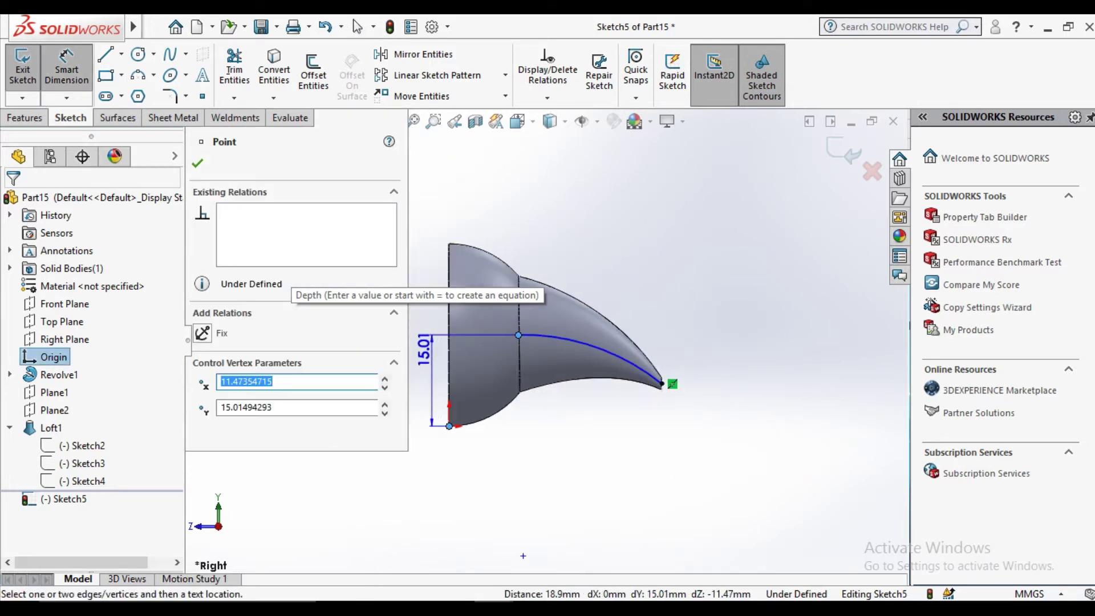
pyautogui.click(425, 349)
pyautogui.write('15')
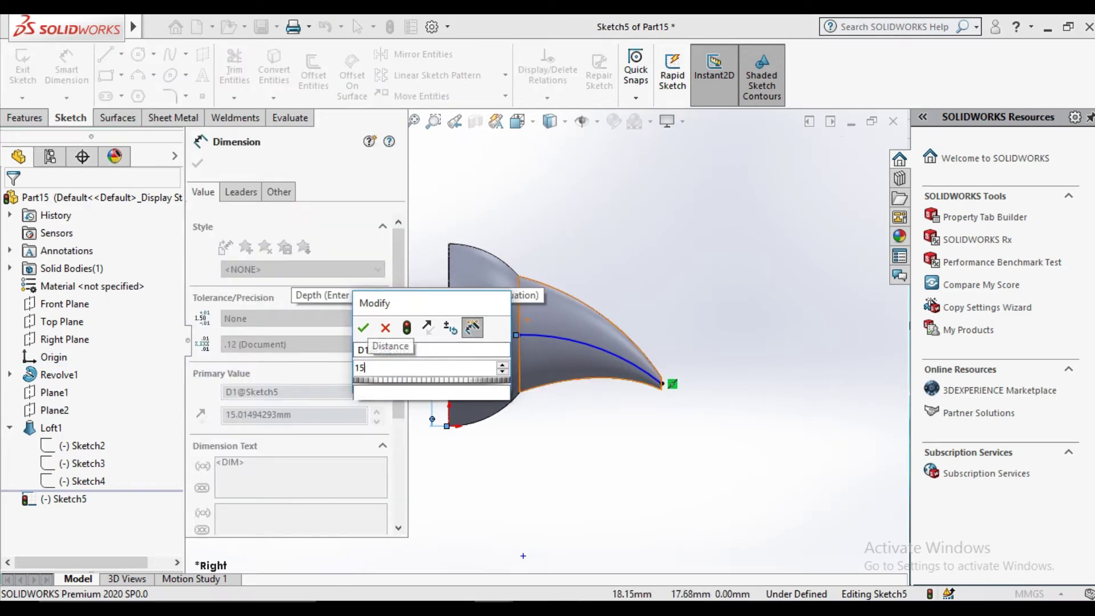
pyautogui.press('Return')
pyautogui.press('Escape')
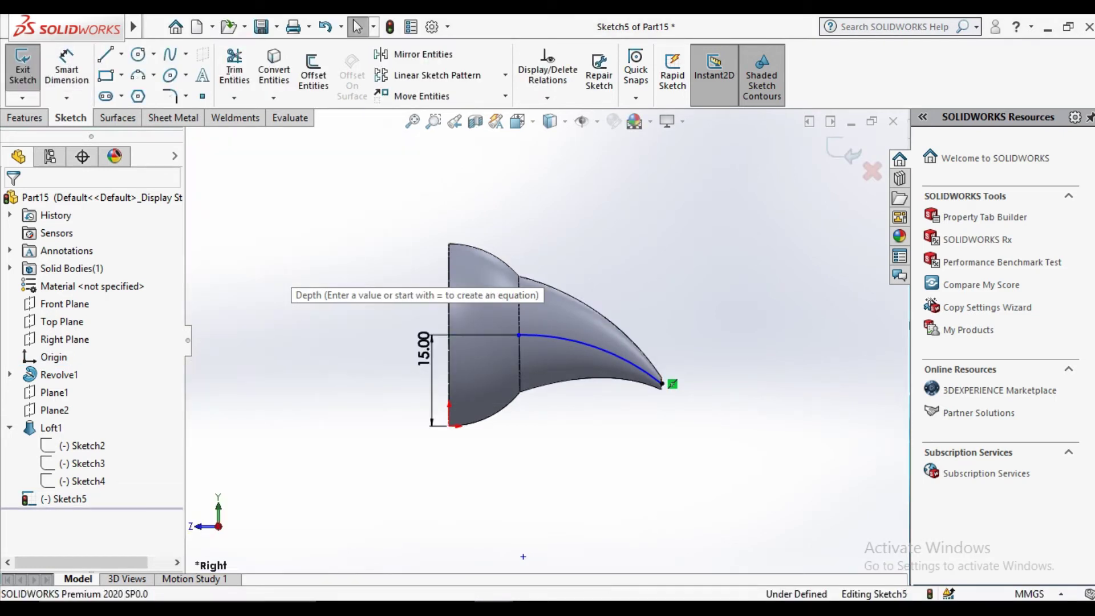
pyautogui.click(23, 68)
# Step: Create Plane3 perpendicular to the Sketch5 arc, passing through its beak-tip endpoint
pyautogui.click(650, 74)
pyautogui.click(656, 114)
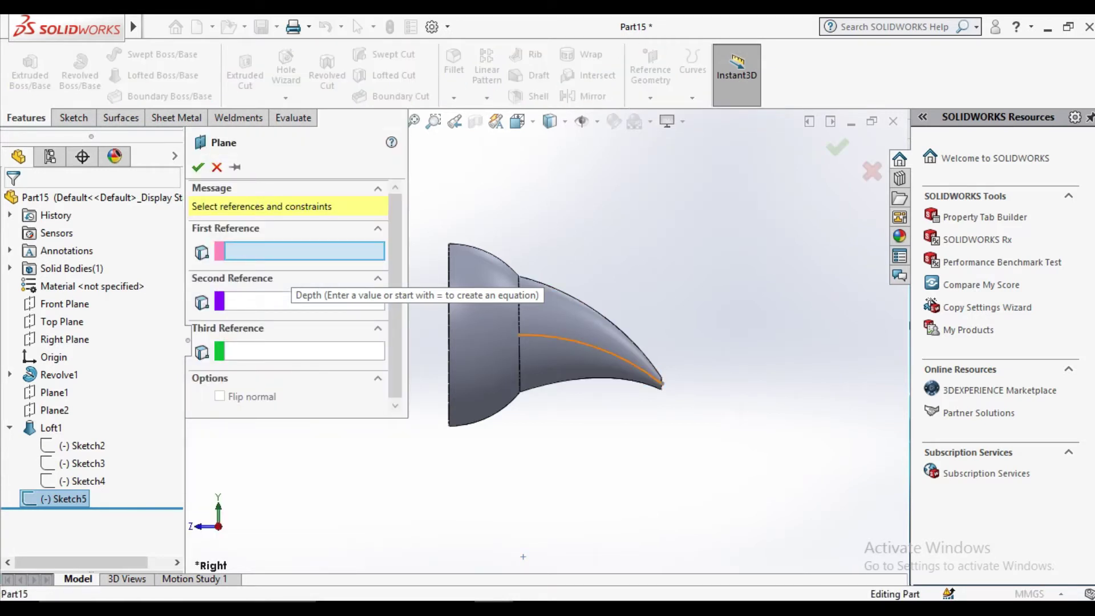
pyautogui.click(593, 349)
pyautogui.scroll(-3, 528, 402)
pyautogui.scroll(-2, 528, 402)
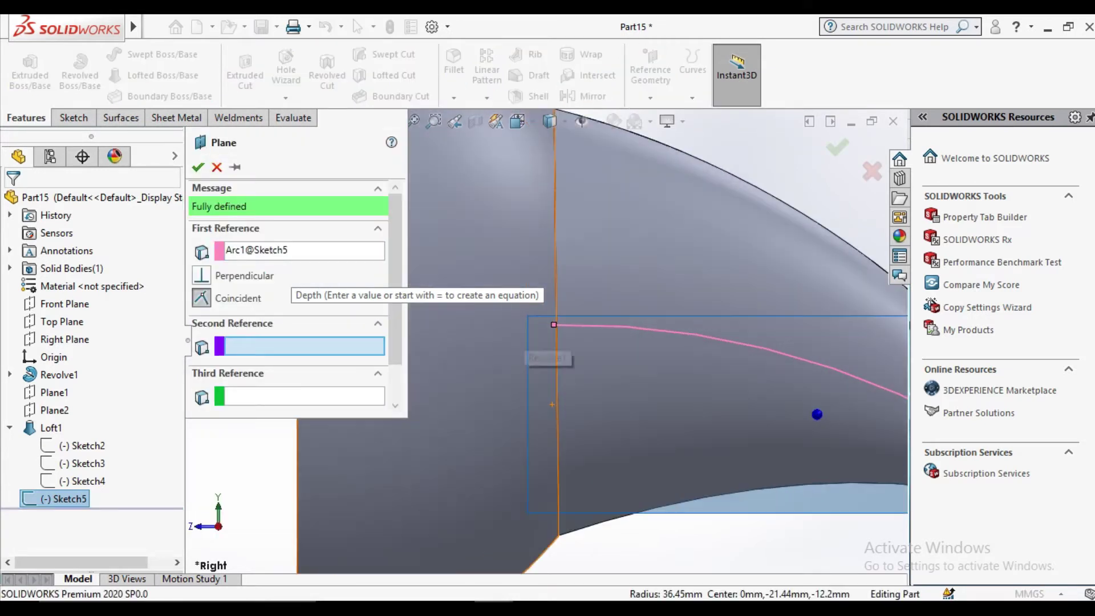
pyautogui.scroll(2, 652, 400)
pyautogui.moveTo(653, 401); pyautogui.dragTo(604, 401, button='middle')
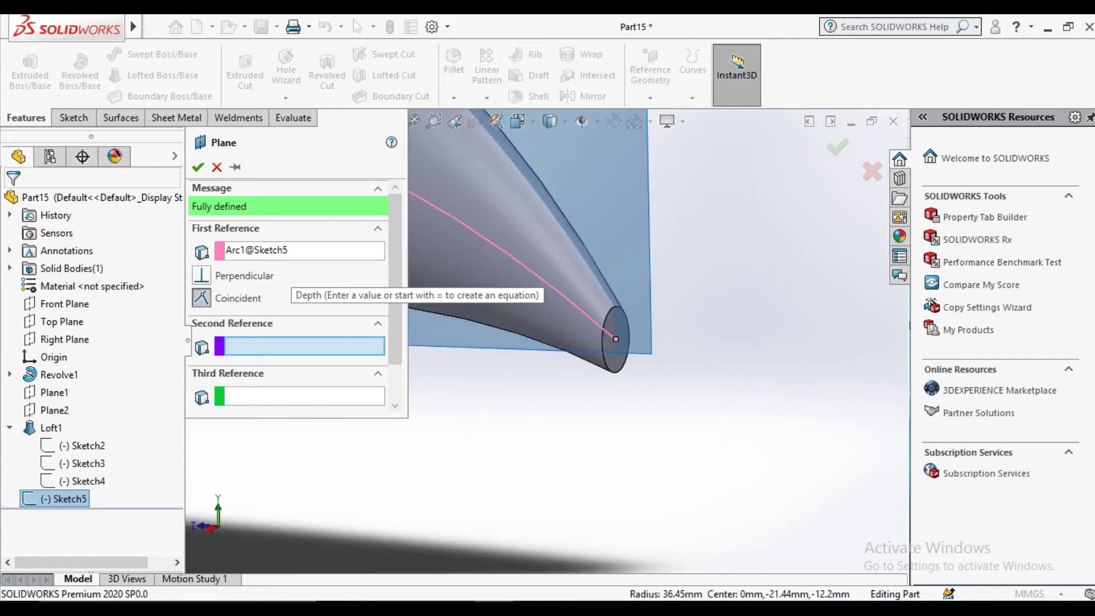
pyautogui.click(616, 339)
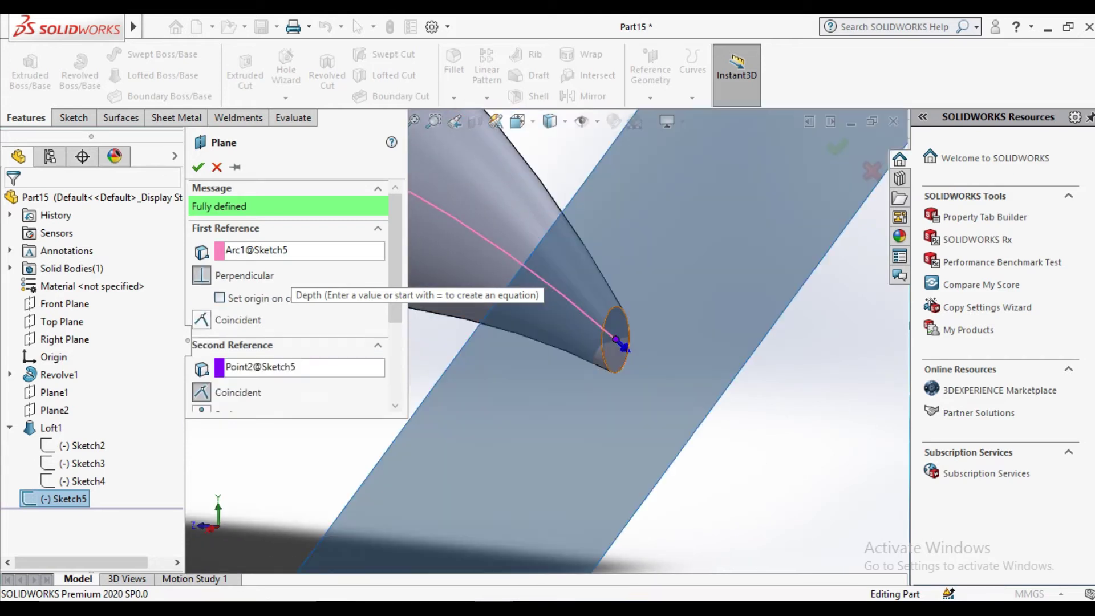
pyautogui.press('Return')
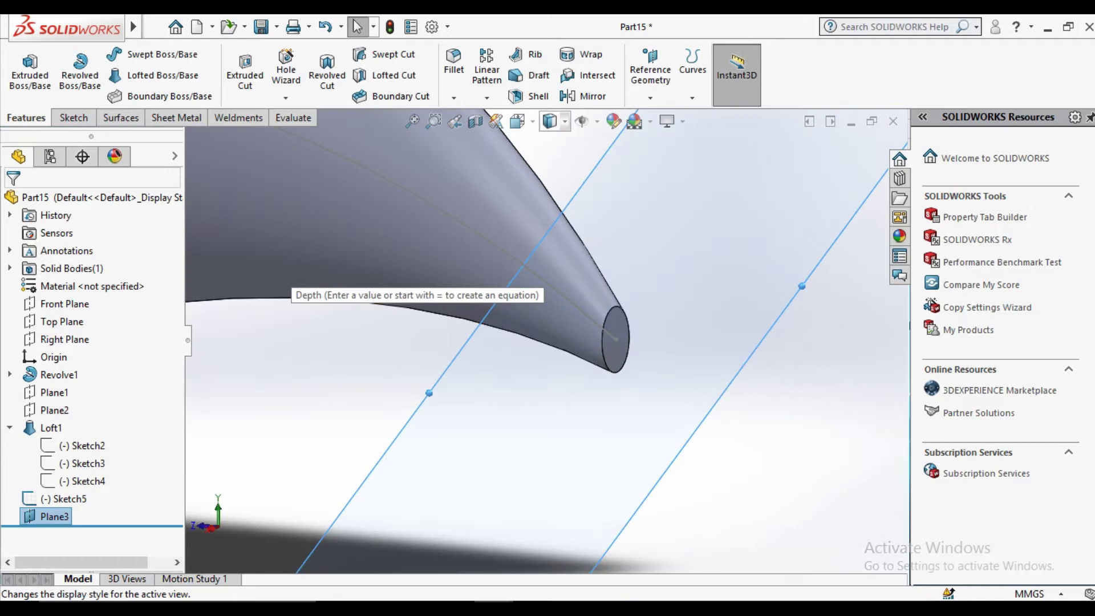
pyautogui.moveTo(622, 344); pyautogui.dragTo(440, 452, button='middle')
# Step: On Plane3, sketch a centre rectangle centred at the origin
pyautogui.press('space')
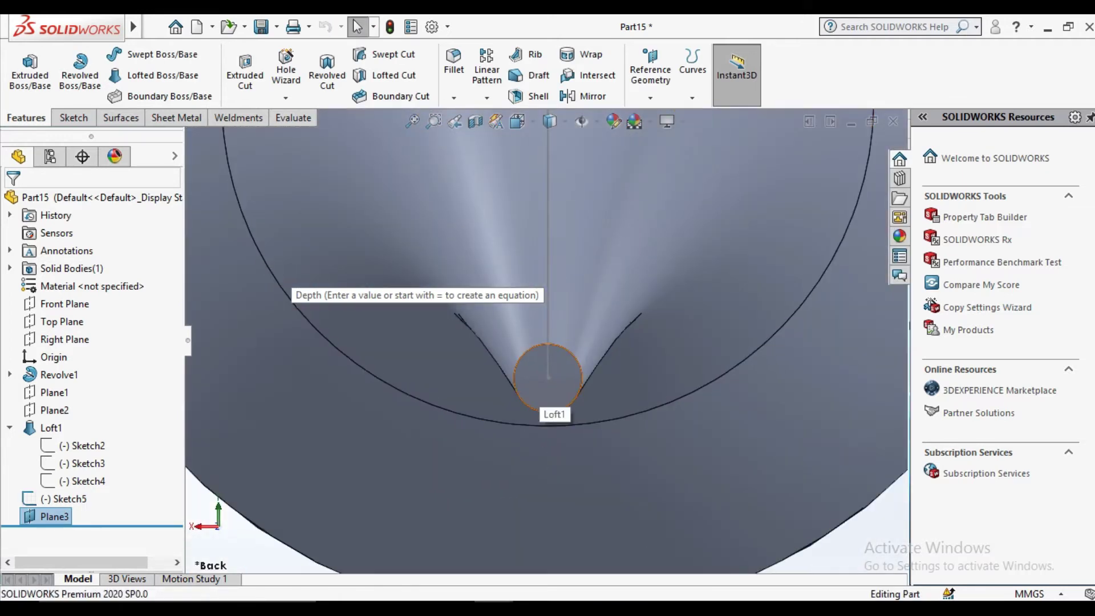
pyautogui.scroll(5, 550, 413)
pyautogui.click(404, 423)
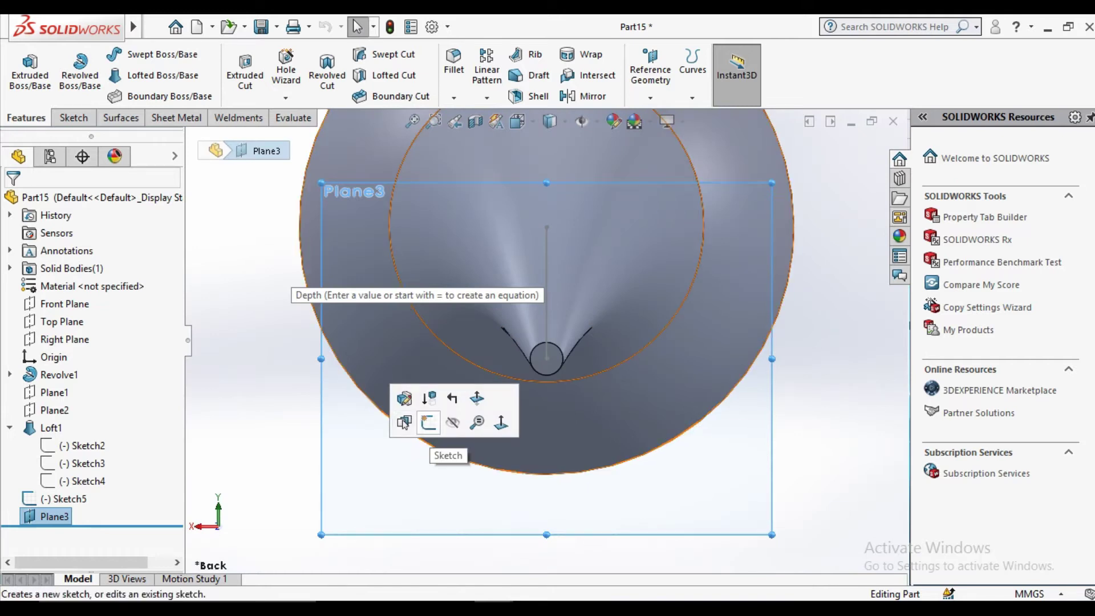
pyautogui.click(404, 422)
pyautogui.click(121, 75)
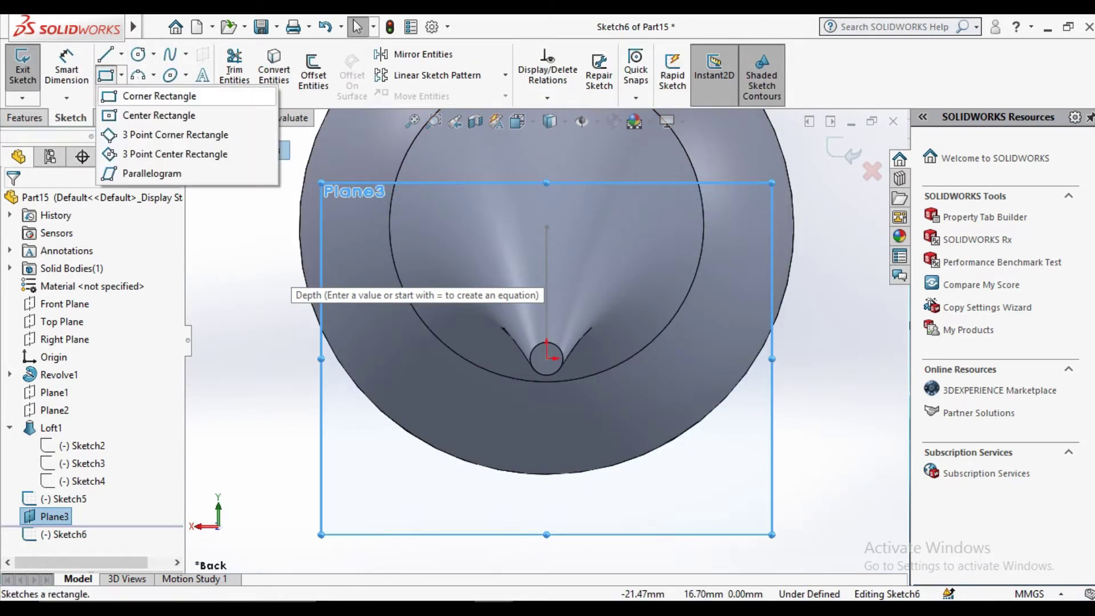
pyautogui.click(140, 59)
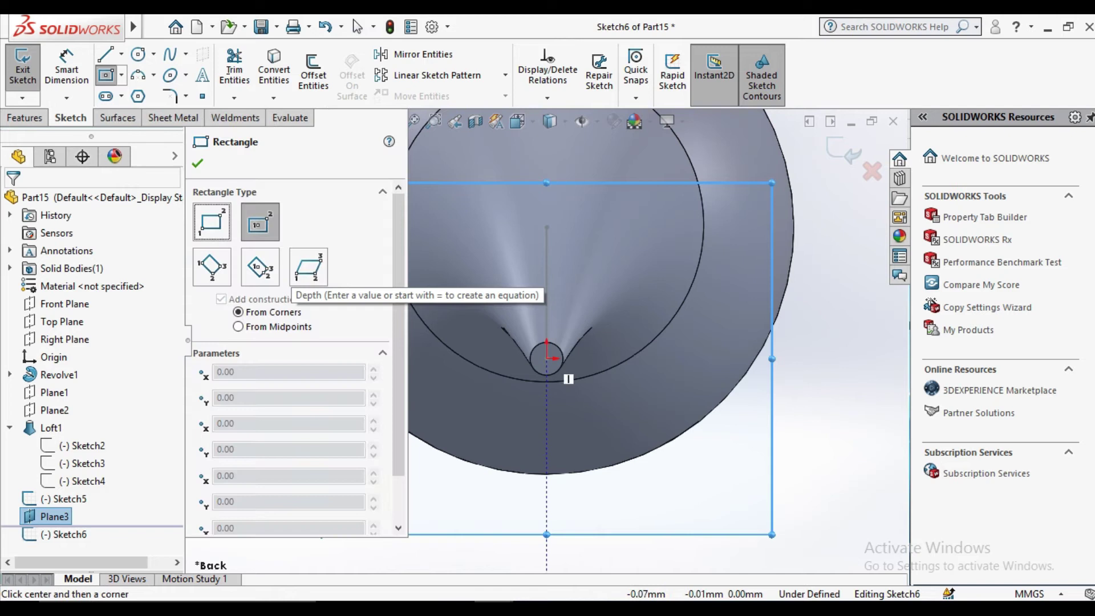
pyautogui.click(547, 358)
pyautogui.click(619, 369)
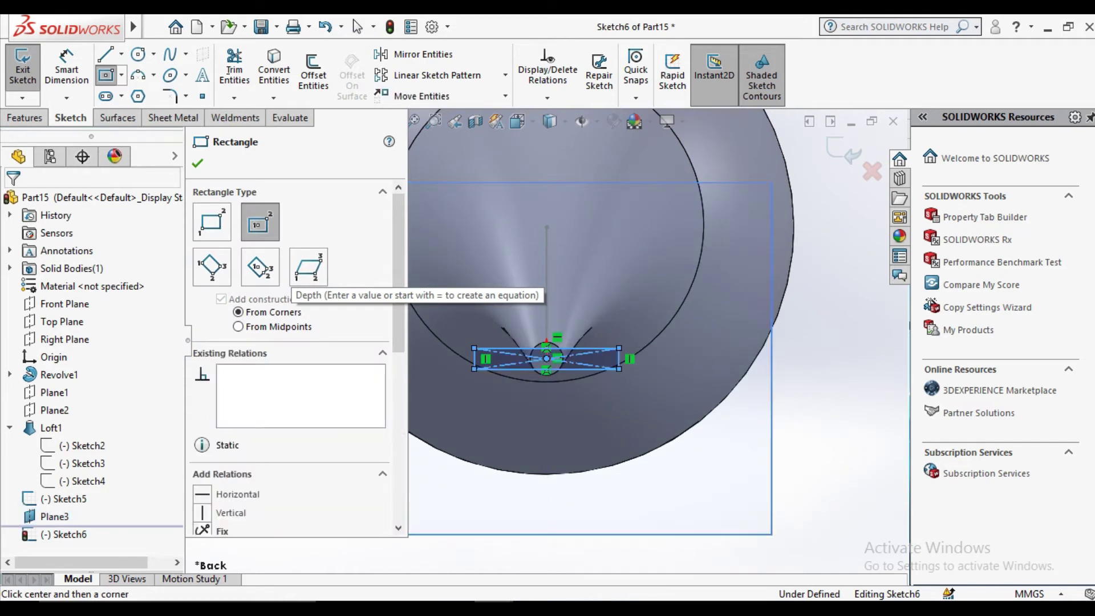
pyautogui.rightClick(657, 236)
pyautogui.click(687, 311)
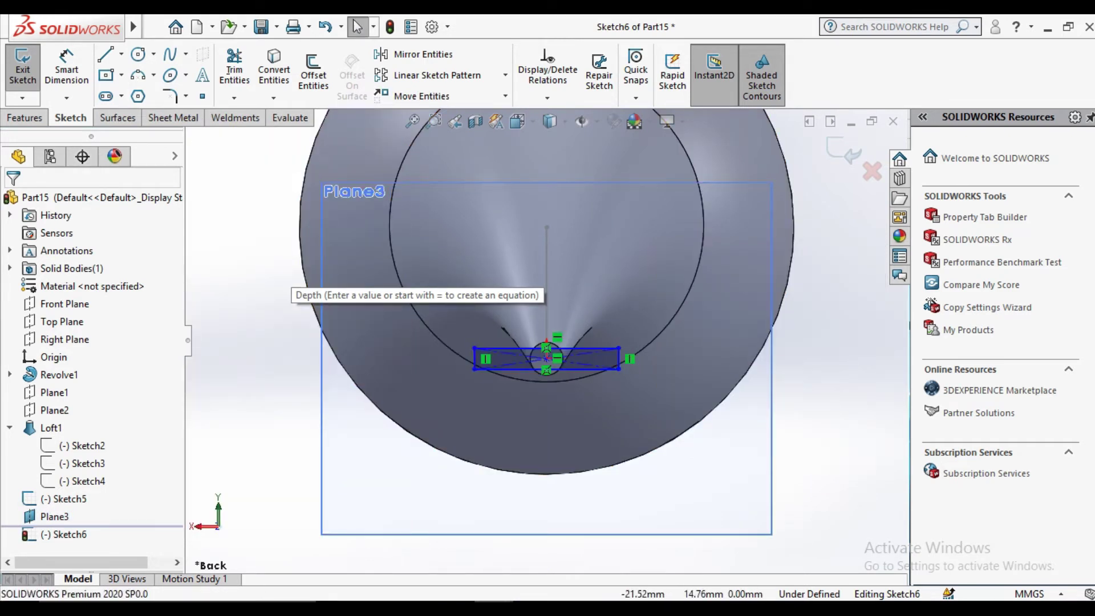
# Step: Dimension the rectangle 20 mm wide and 1 mm tall
pyautogui.click(548, 349)
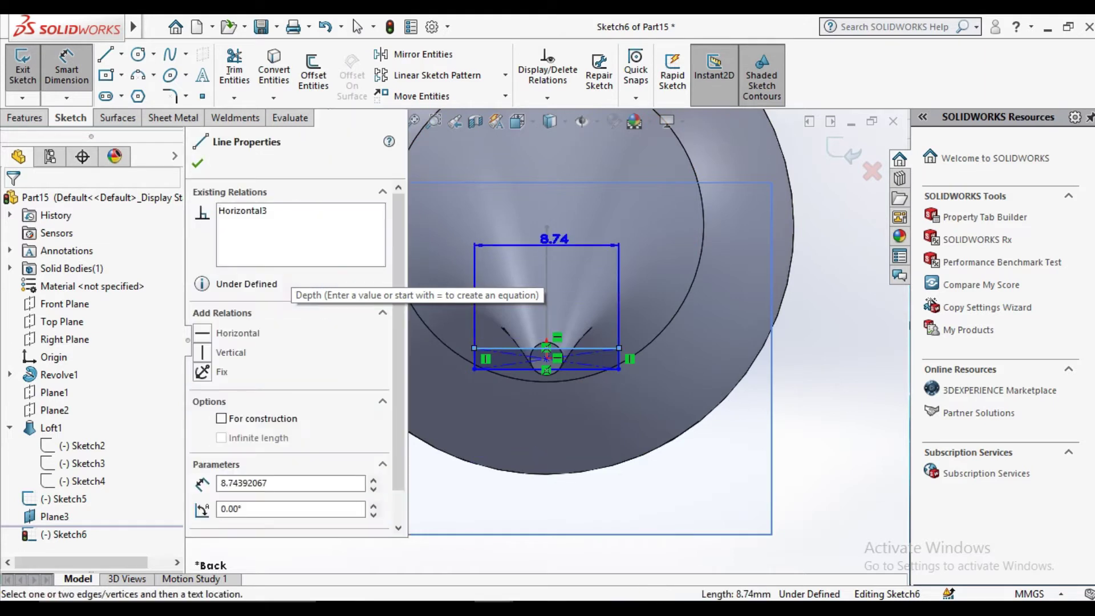
pyautogui.click(557, 235)
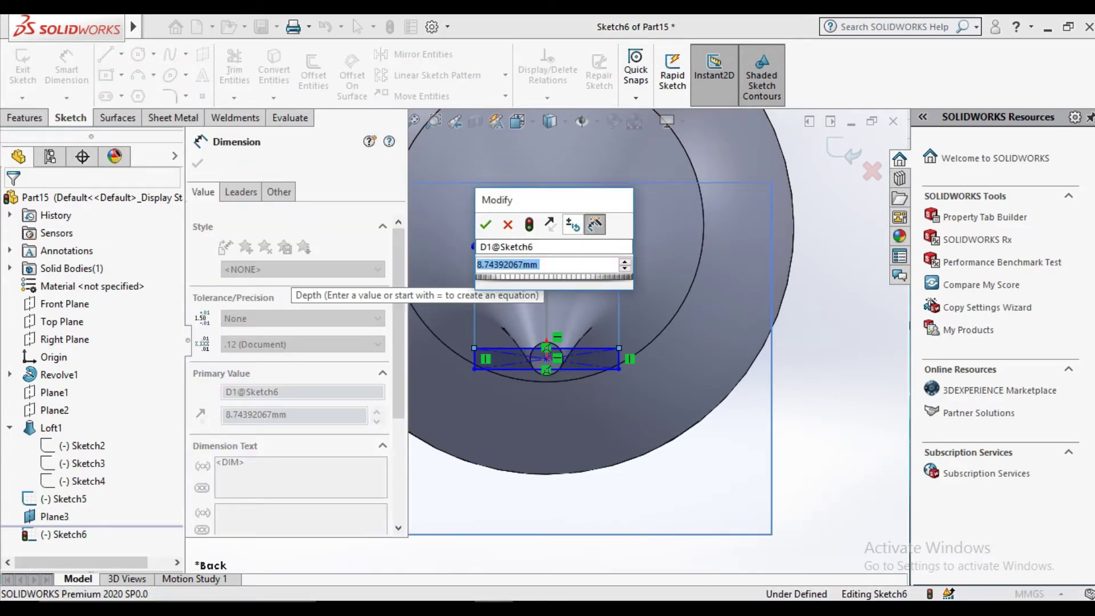
pyautogui.write('20')
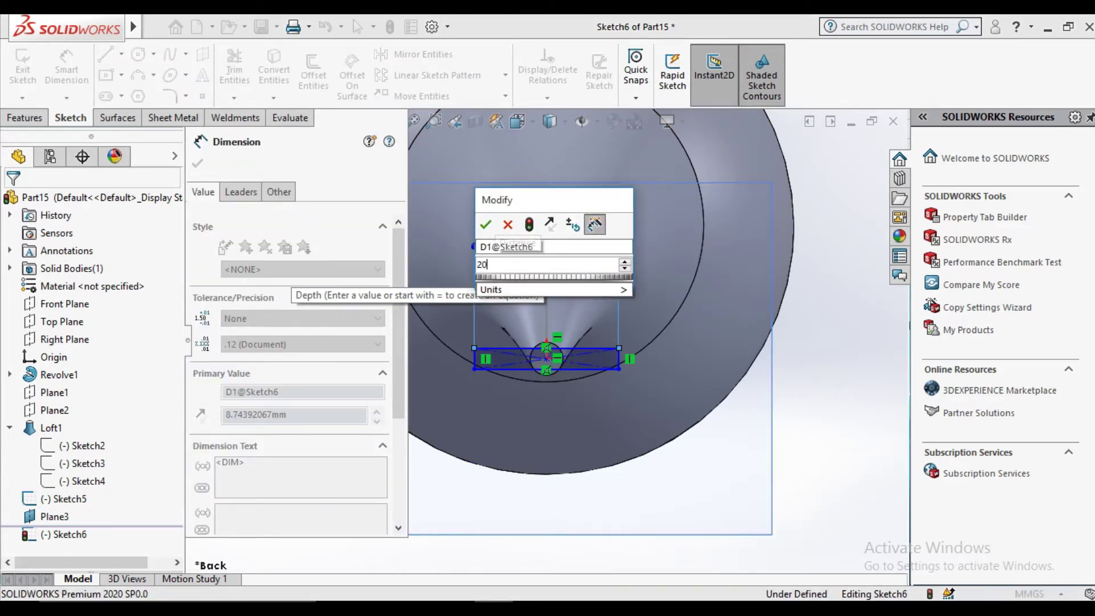
pyautogui.press('Return')
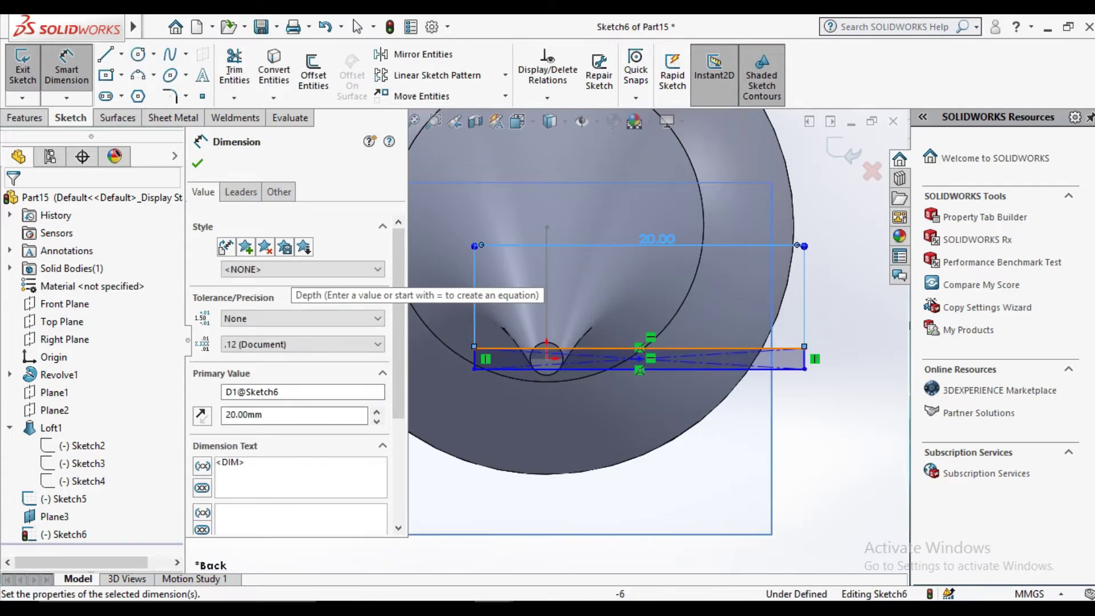
pyautogui.click(197, 163)
pyautogui.scroll(-3, 808, 426)
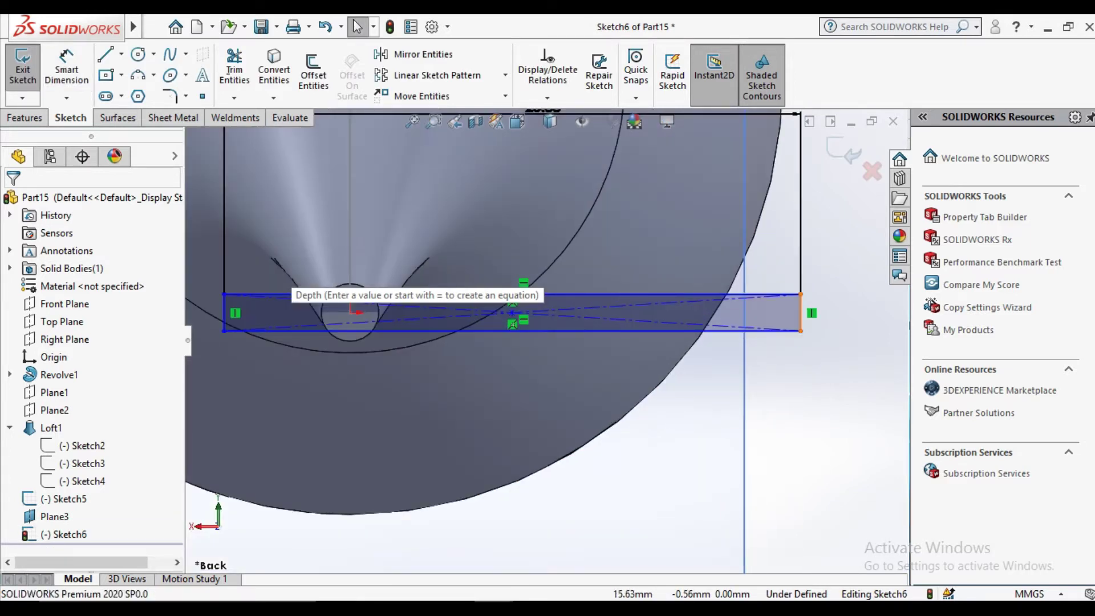
pyautogui.click(801, 313)
pyautogui.click(67, 69)
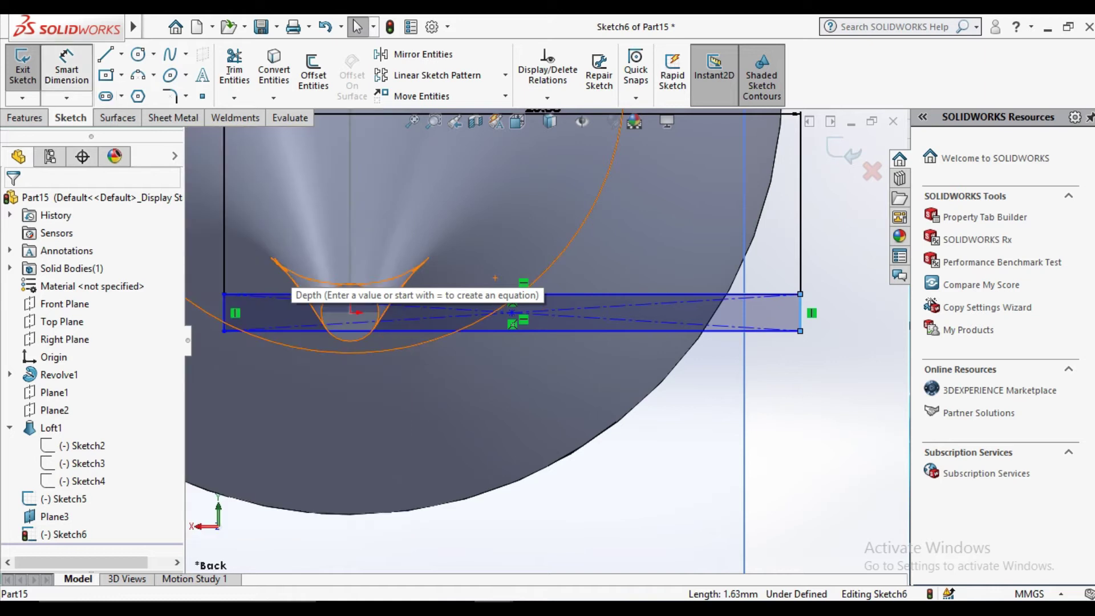
pyautogui.click(800, 312)
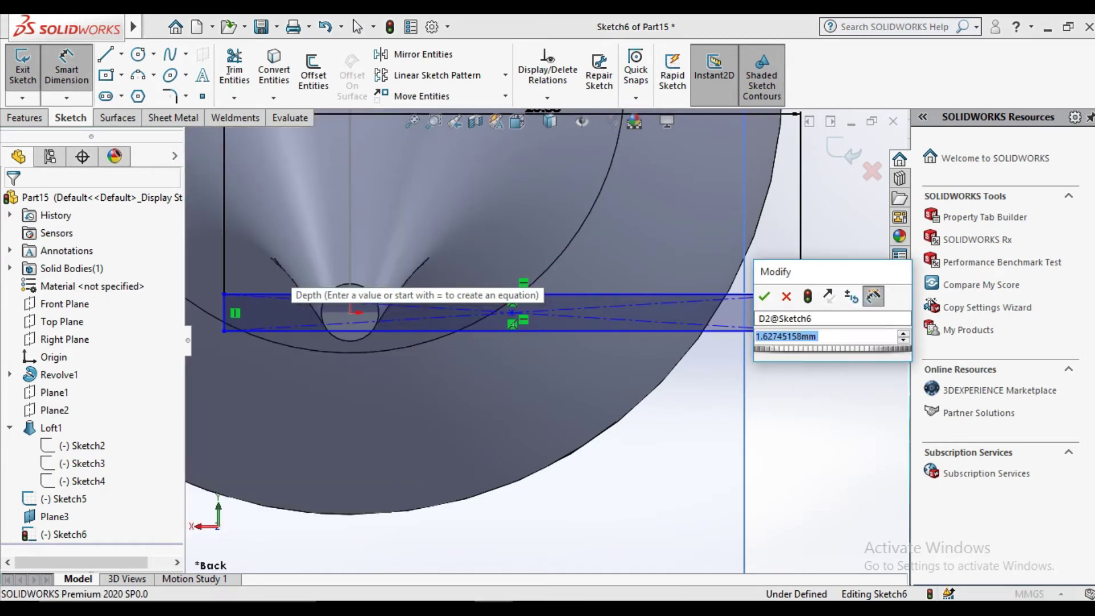
pyautogui.write('1.5')
pyautogui.press('BackSpace')
pyautogui.press('BackSpace')
pyautogui.press('Return')
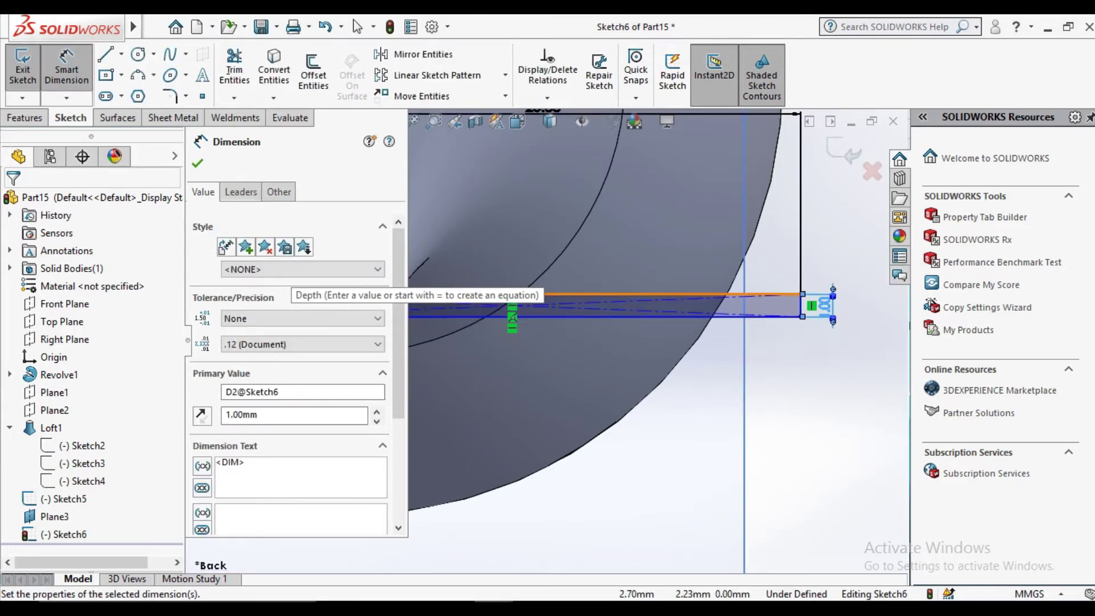
pyautogui.press('Escape')
# Step: Move the rectangle's sketch point to X 0, Y 0 and close Sketch6
pyautogui.scroll(2, 463, 331)
pyautogui.scroll(-2, 463, 331)
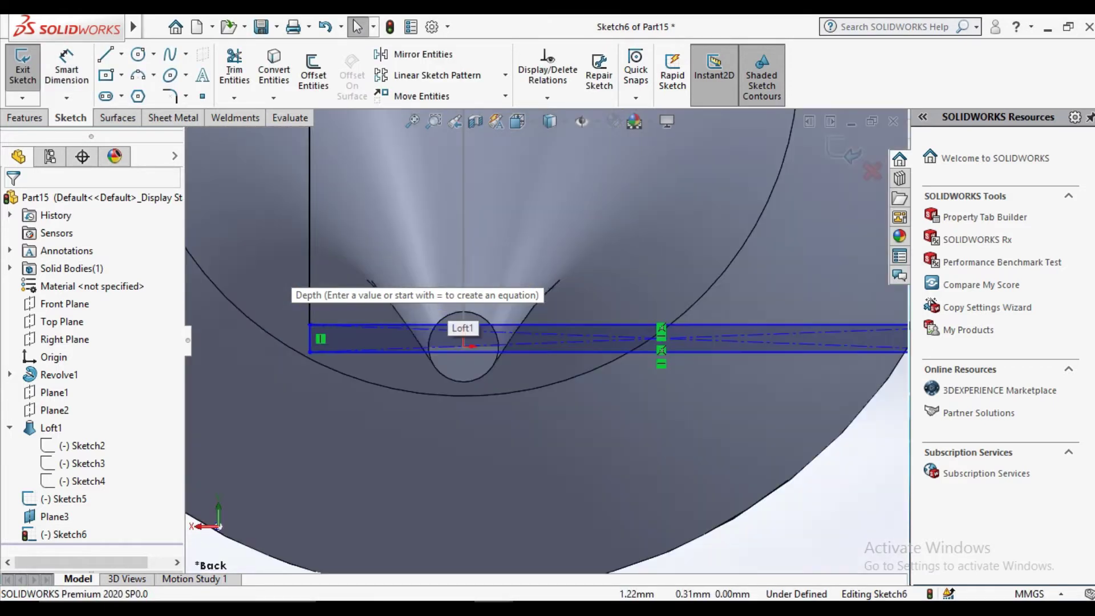
pyautogui.scroll(-2, 463, 331)
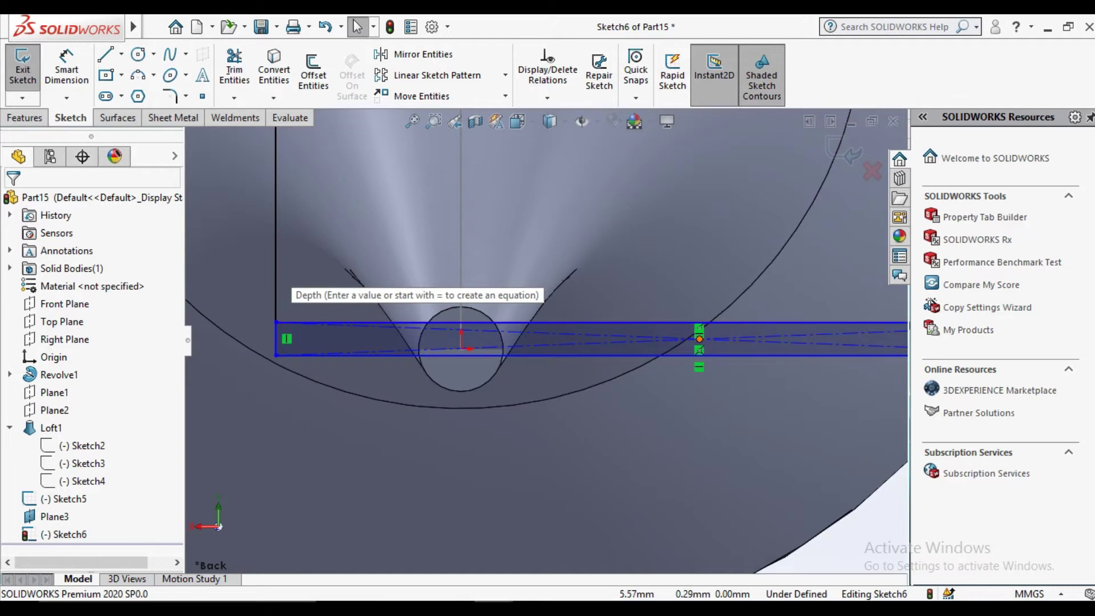
pyautogui.click(699, 339)
pyautogui.write('0')
pyautogui.press('Return')
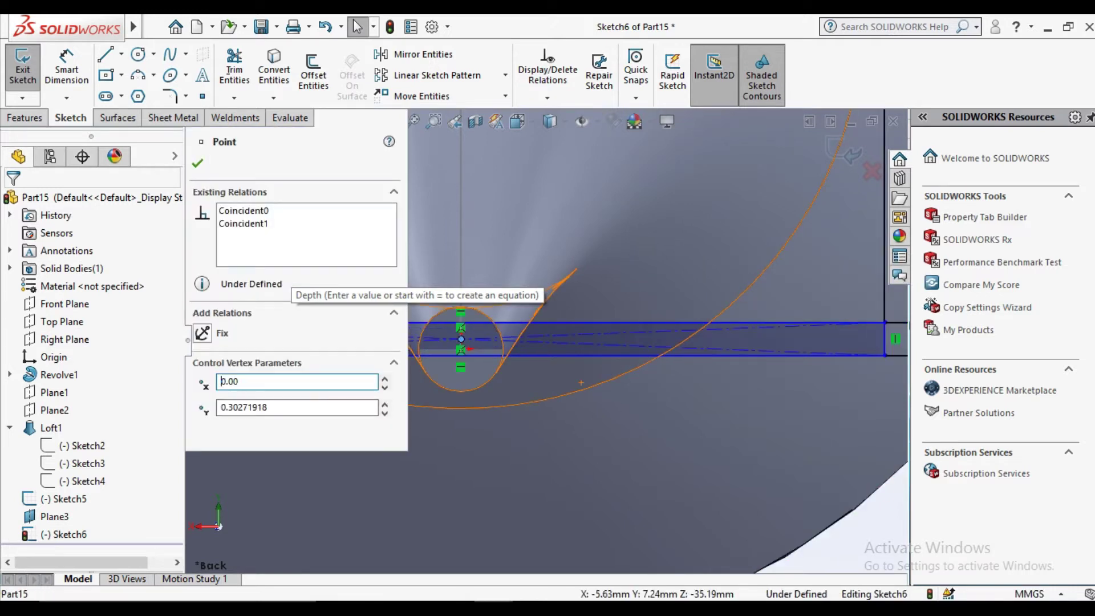
pyautogui.write('0')
pyautogui.press('Return')
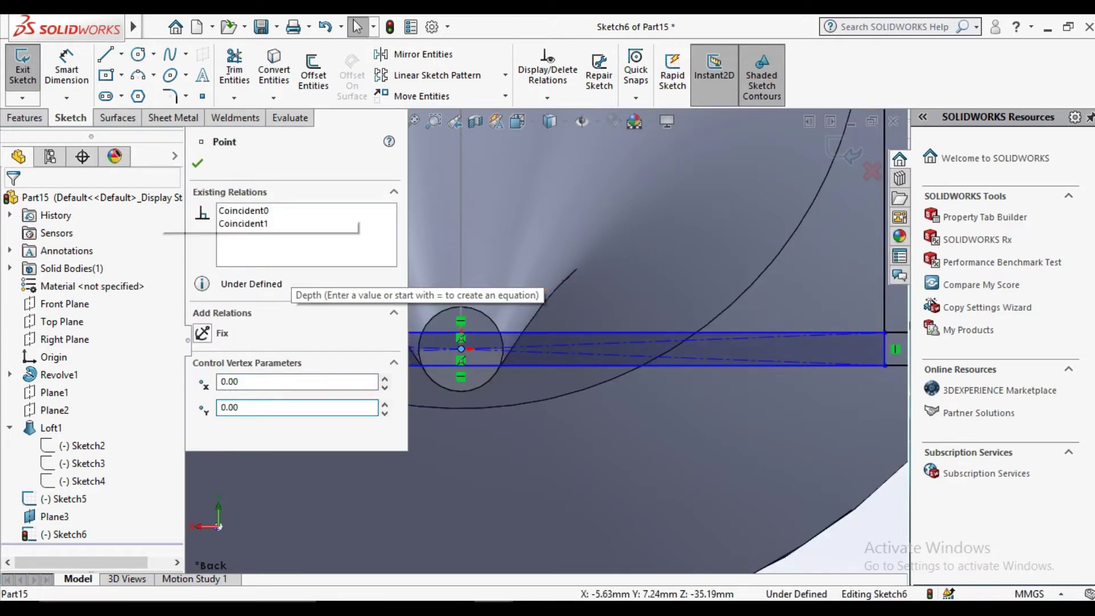
pyautogui.click(197, 163)
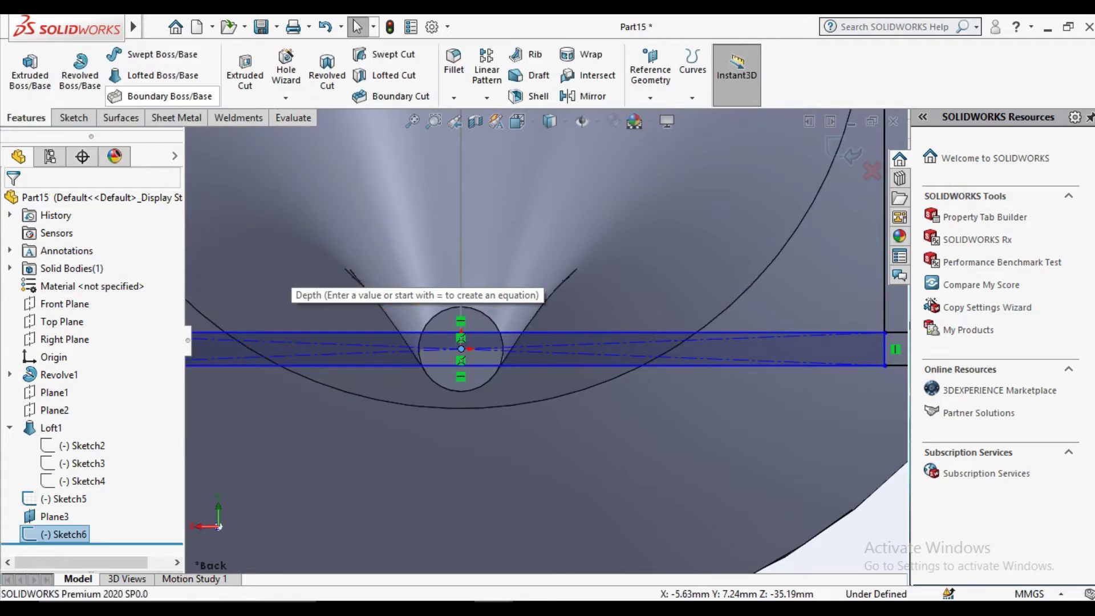
# Step: Swept-cut the Sketch6 rectangle along the Sketch5 path to slit the beak
pyautogui.click(393, 54)
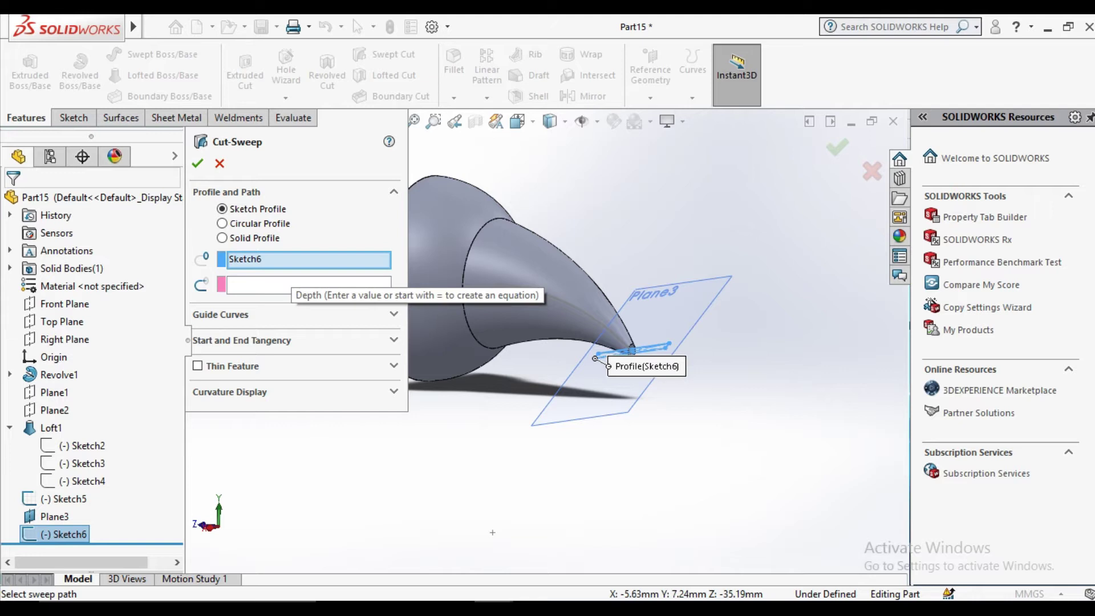
pyautogui.click(288, 284)
pyautogui.click(593, 318)
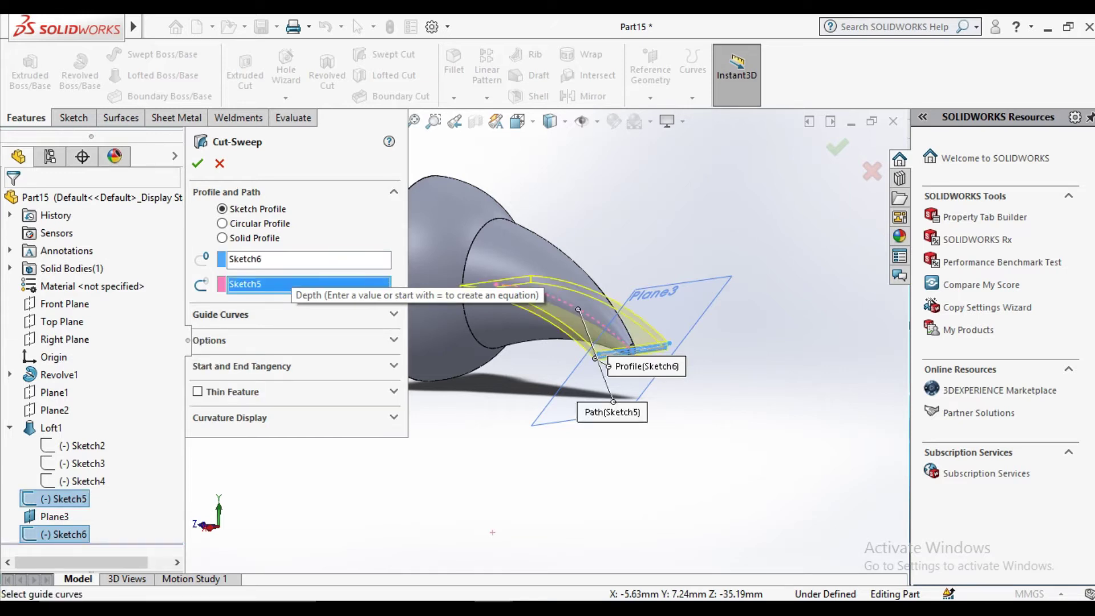
pyautogui.press('Return')
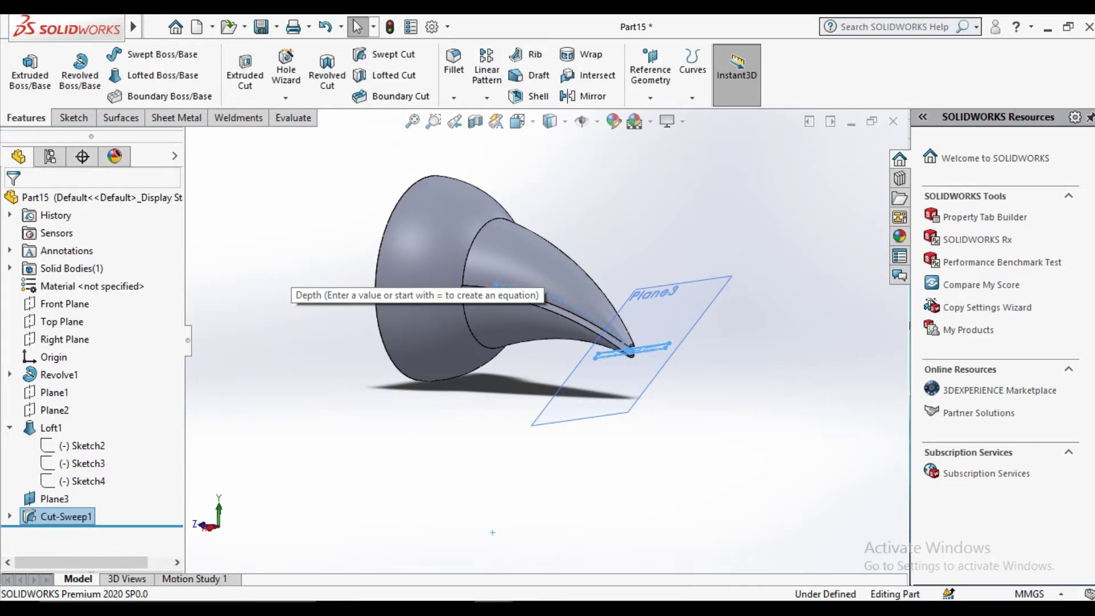
# Step: Hide Plane3 and rotate the model to inspect the slit
pyautogui.rightClick(629, 356)
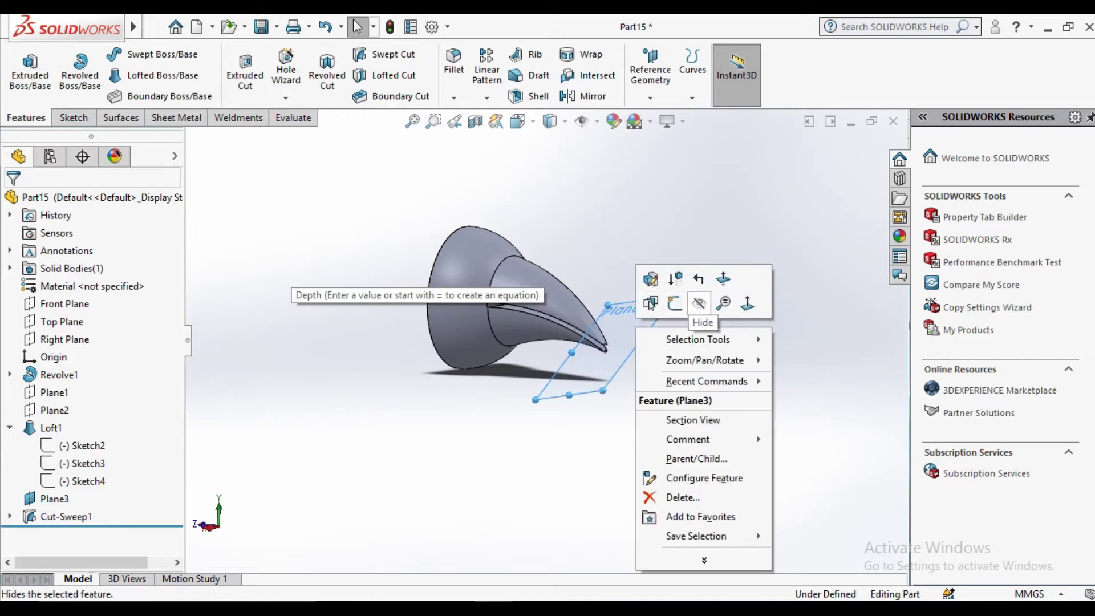
pyautogui.click(700, 303)
pyautogui.press('Right')
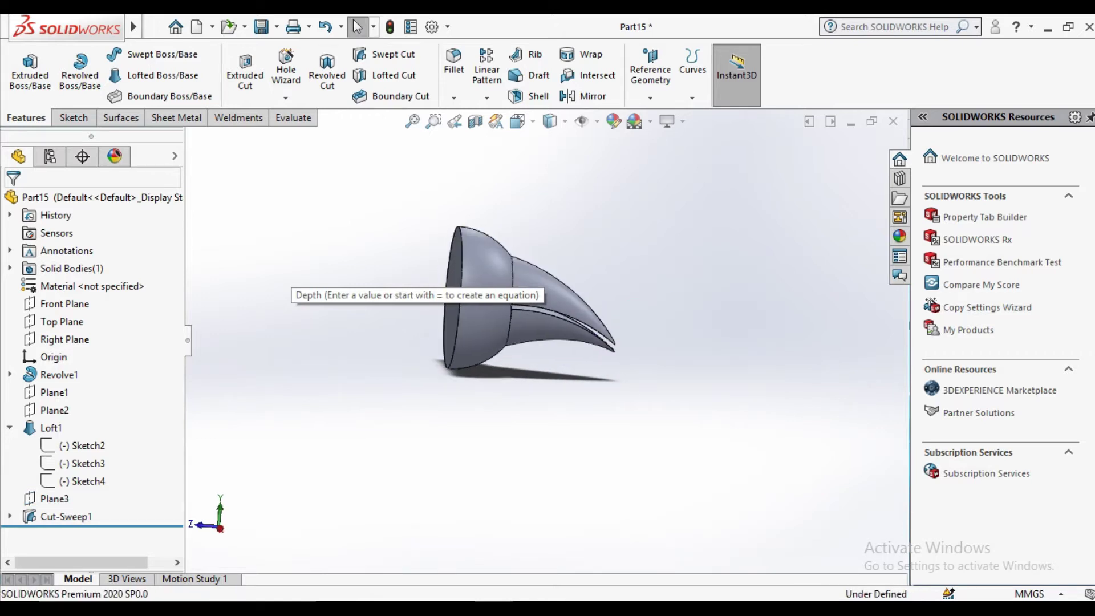
pyautogui.scroll(-2, 328, 348)
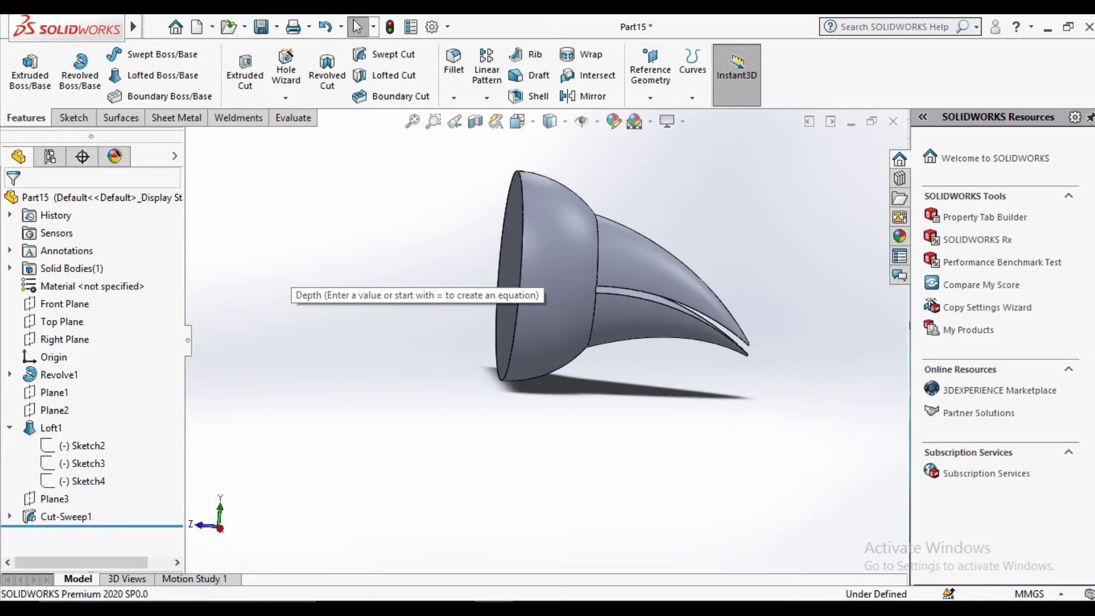
pyautogui.press('Right')
pyautogui.press('Right')
pyautogui.press('Right')
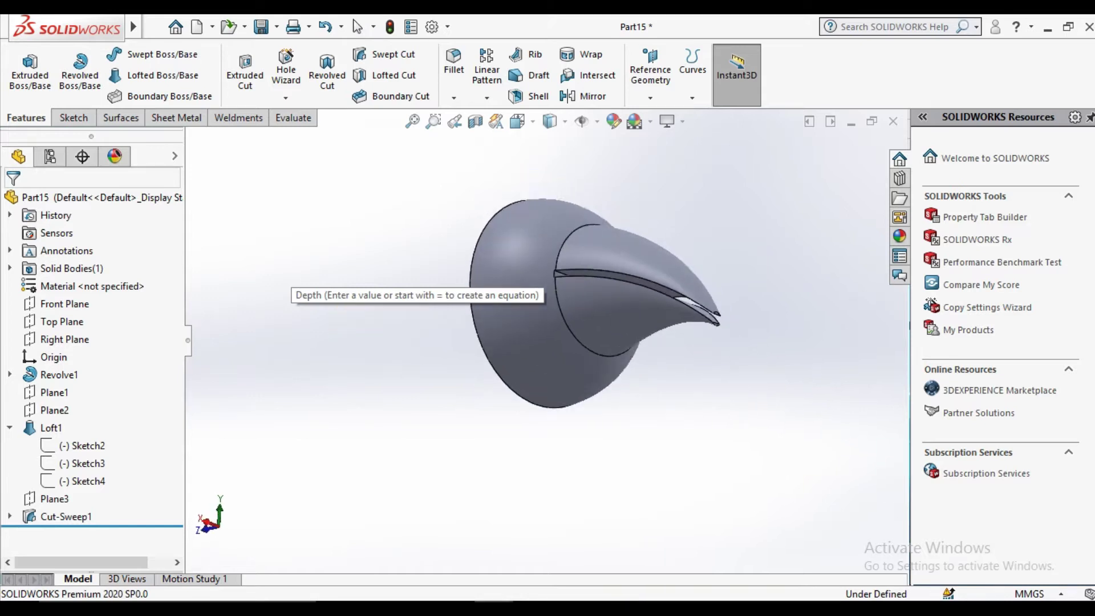
pyautogui.press('Right')
pyautogui.press('Right')
pyautogui.press('Right')
pyautogui.press('Right')
pyautogui.press('Right')
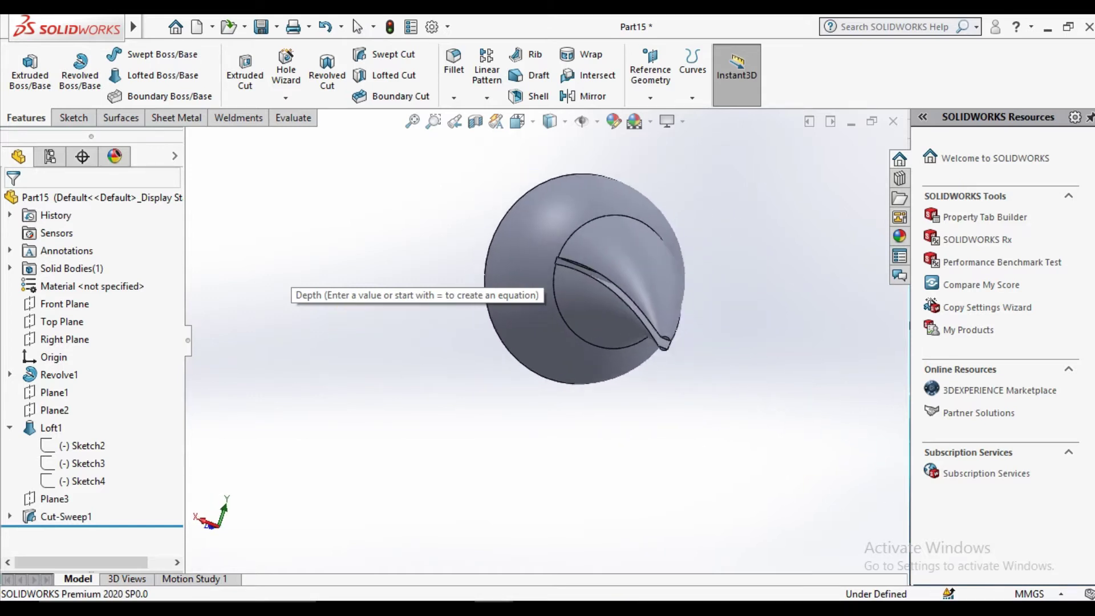
pyautogui.press('Right')
pyautogui.press('Right')
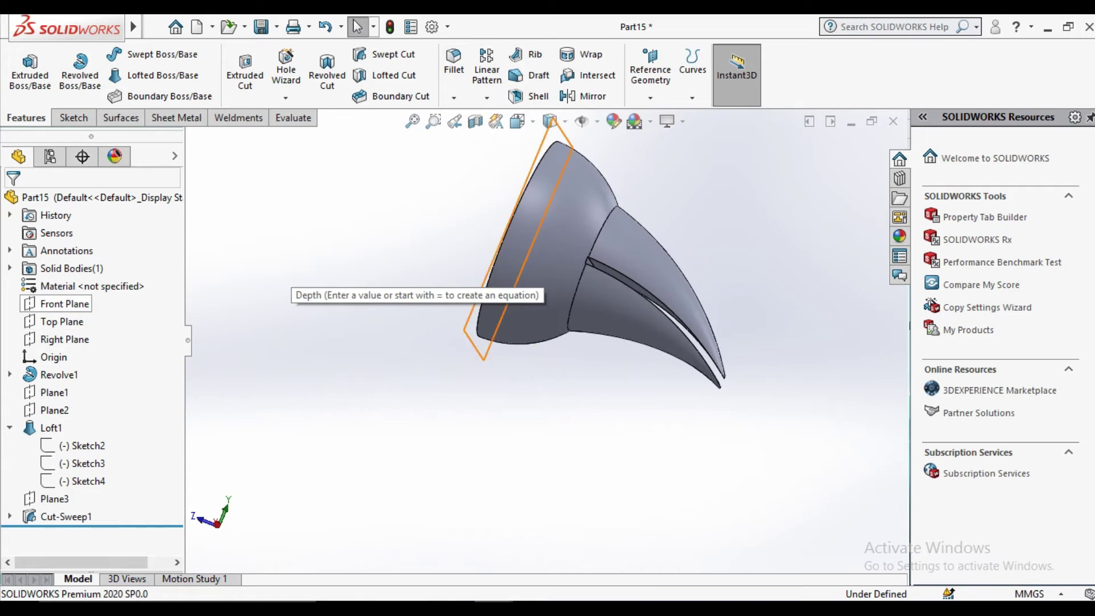
# Step: Add Plane4 at a 15 mm offset from the Right Plane and begin Sketch7 on it
pyautogui.click(64, 339)
pyautogui.click(650, 98)
pyautogui.press('Right')
pyautogui.press('Right')
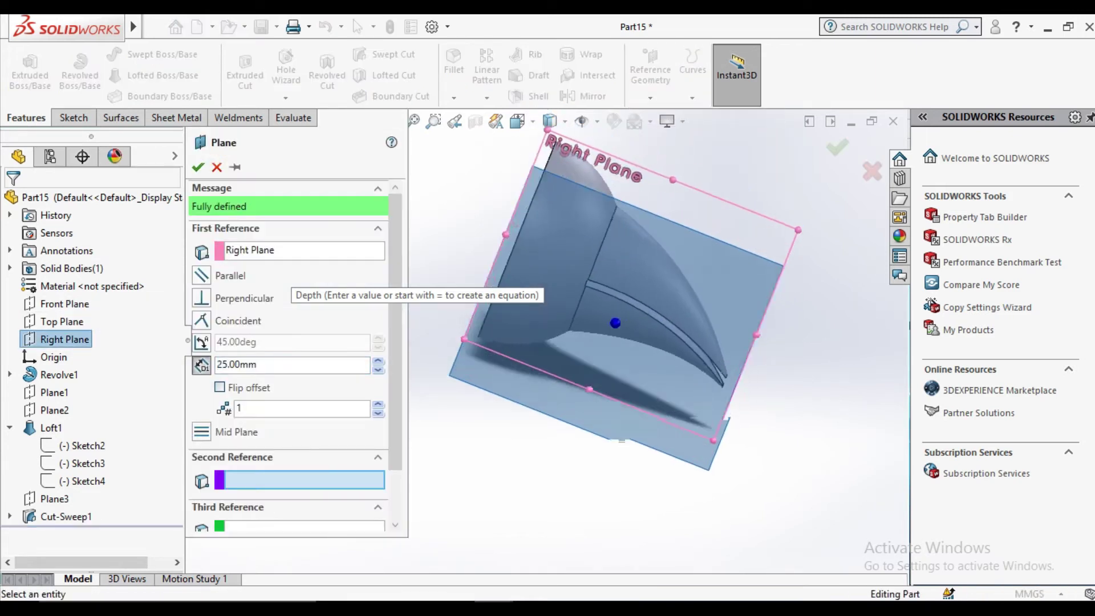
pyautogui.press('Right')
pyautogui.moveTo(521, 358); pyautogui.dragTo(563, 330)
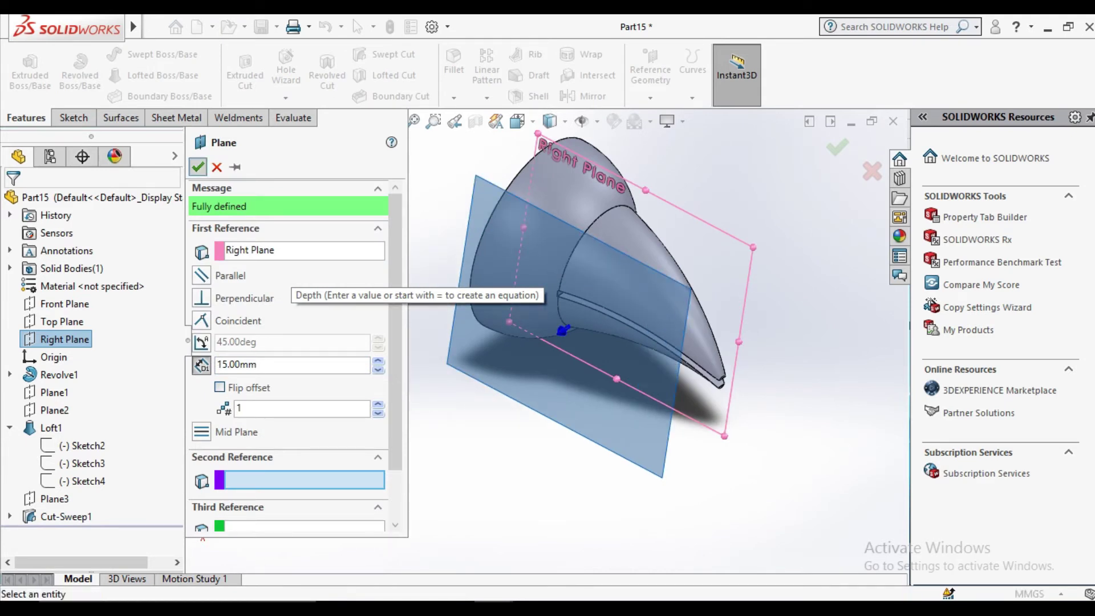
pyautogui.click(197, 167)
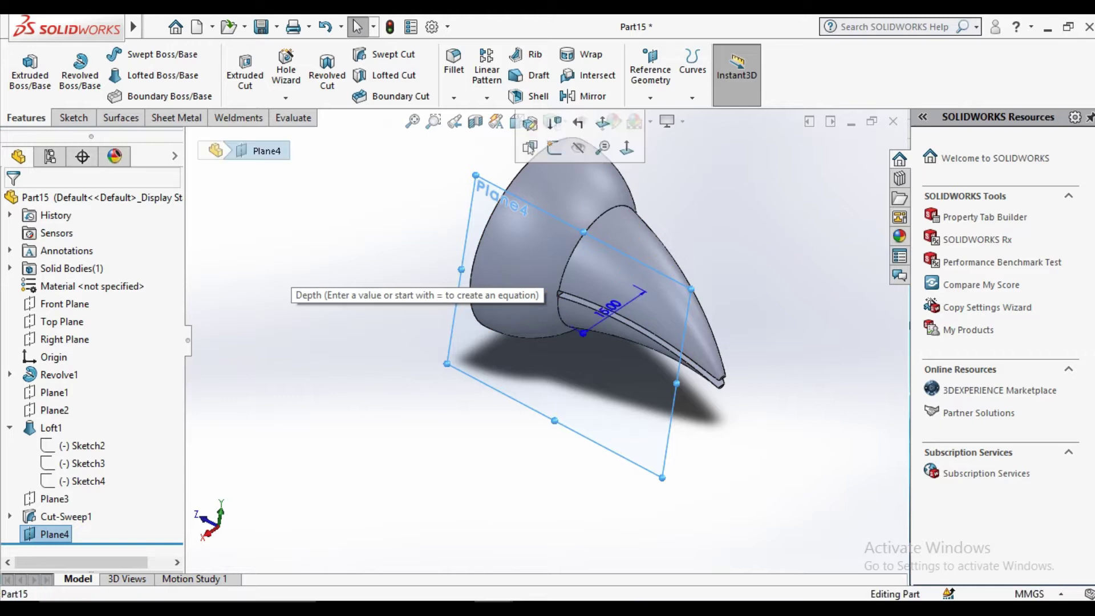
pyautogui.click(547, 149)
# Step: Viewing Plane4 face-on, draw a nostril ellipse on the upper beak
pyautogui.hotkey('ctrl', '8')
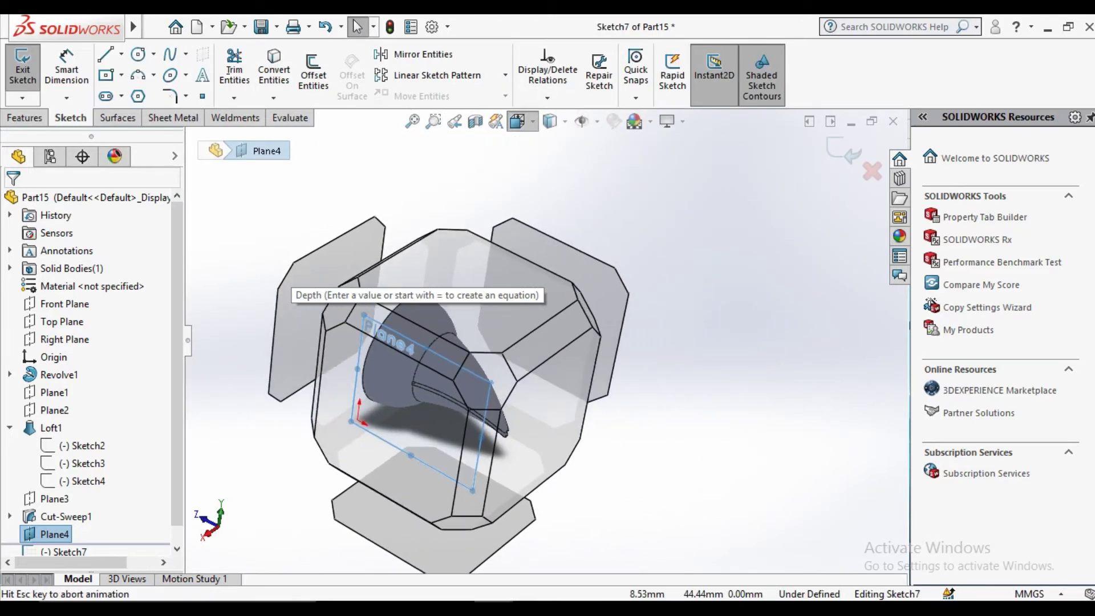
pyautogui.scroll(-1, 536, 294)
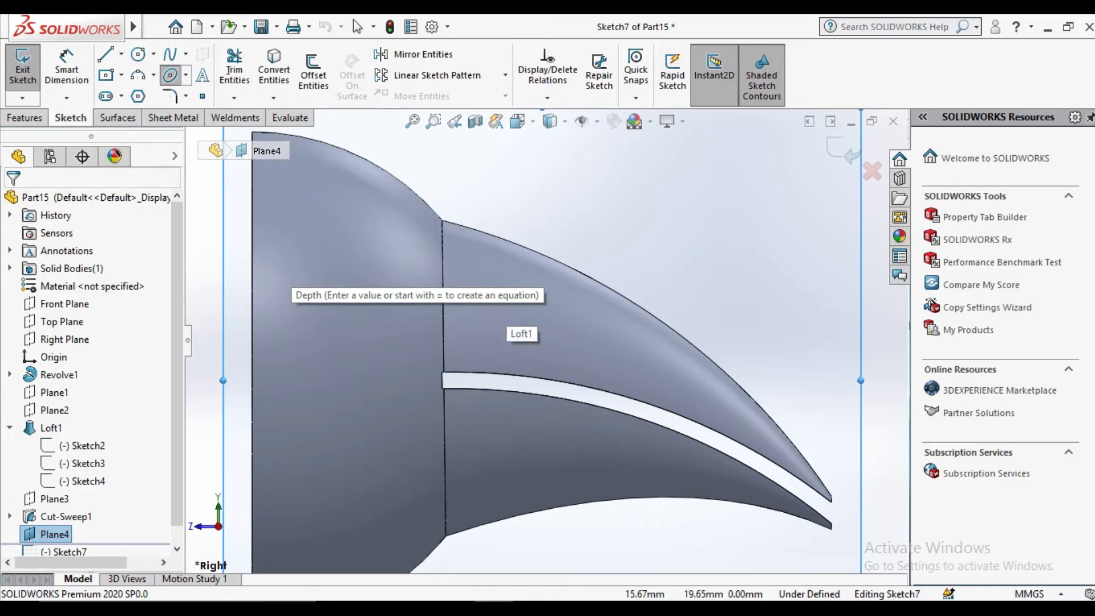
pyautogui.click(532, 312)
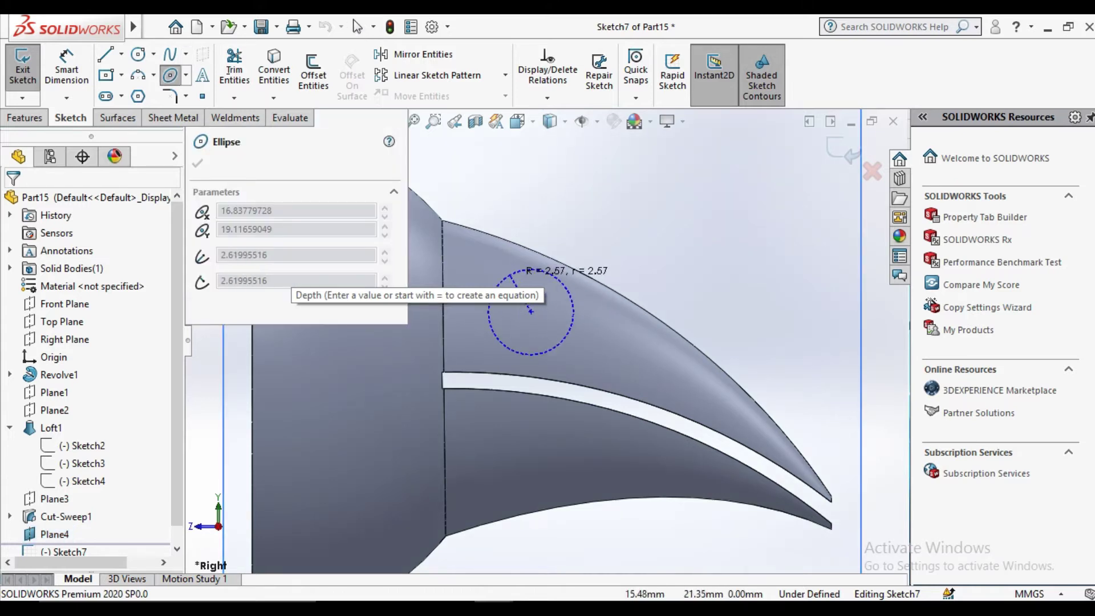
pyautogui.click(488, 265)
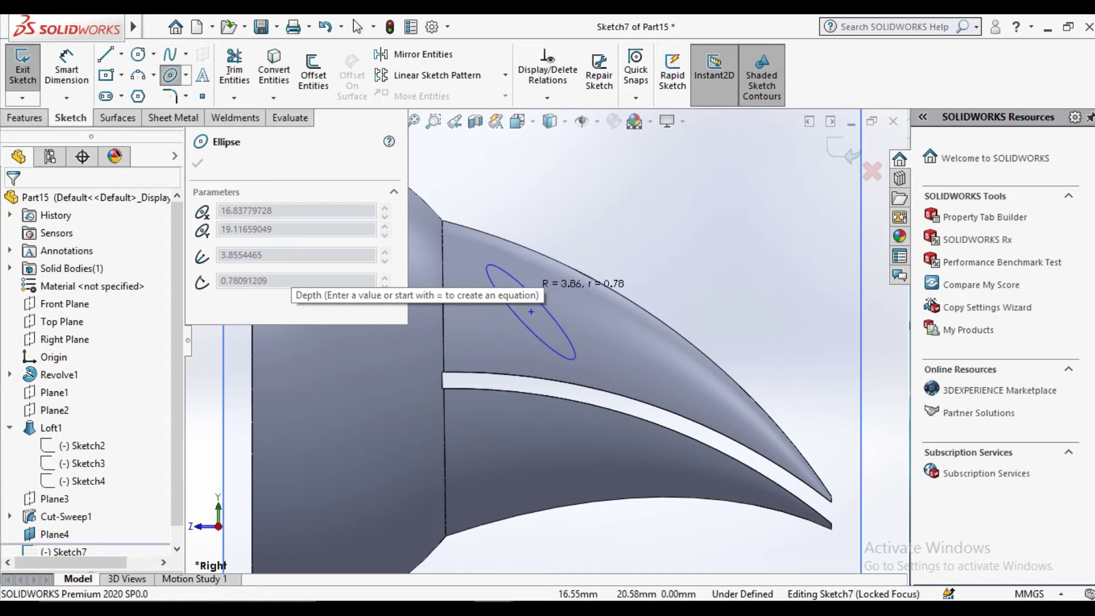
pyautogui.click(558, 337)
pyautogui.press('Escape')
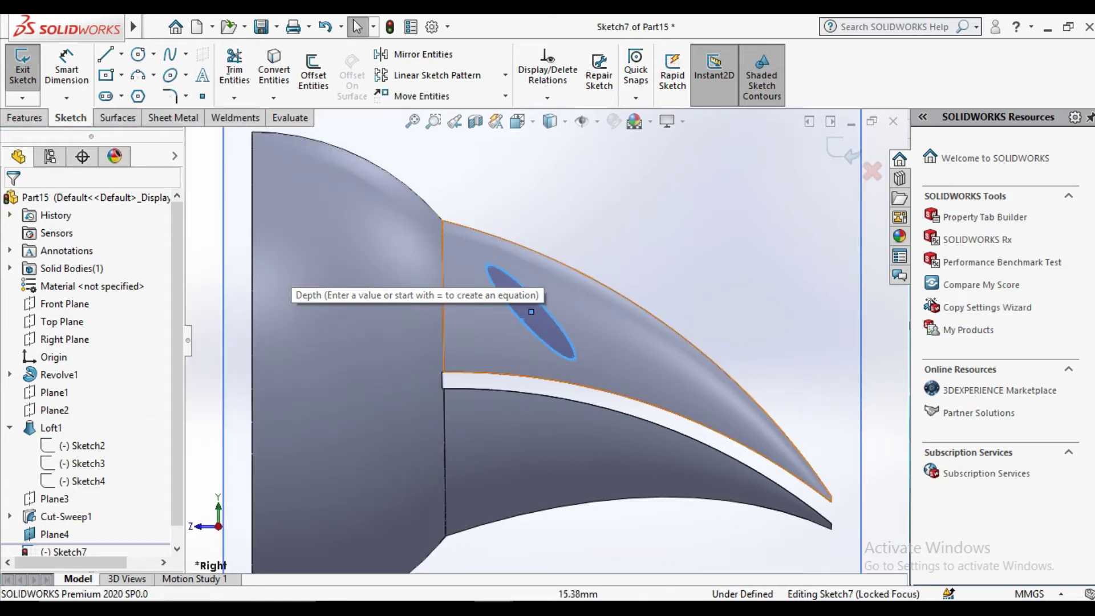
# Step: Drag the ellipse's axis ends to shrink it into a smaller tilted oval
pyautogui.moveTo(488, 265)
pyautogui.mouseDown()
pyautogui.moveTo(447, 231)
pyautogui.moveTo(502, 281)
pyautogui.mouseUp()
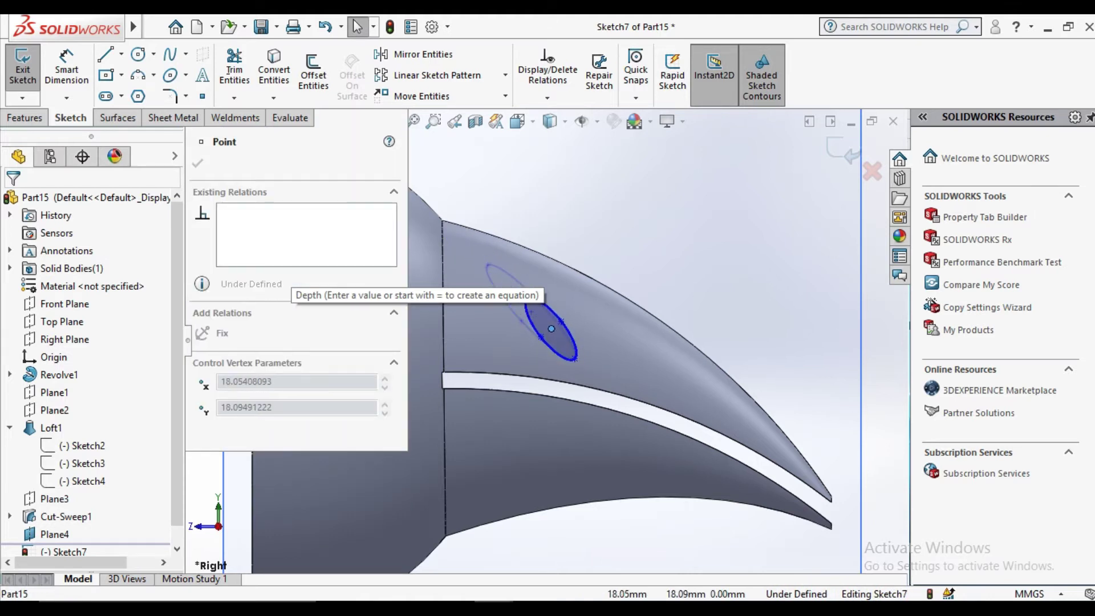
pyautogui.click(576, 254)
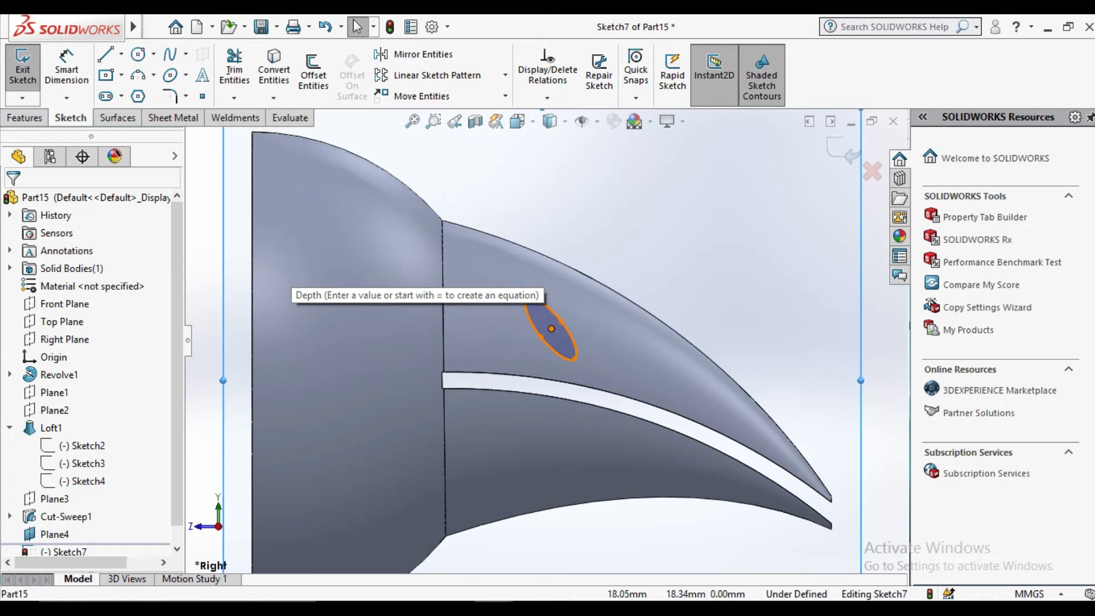
pyautogui.moveTo(528, 305); pyautogui.dragTo(471, 250)
pyautogui.click(522, 304)
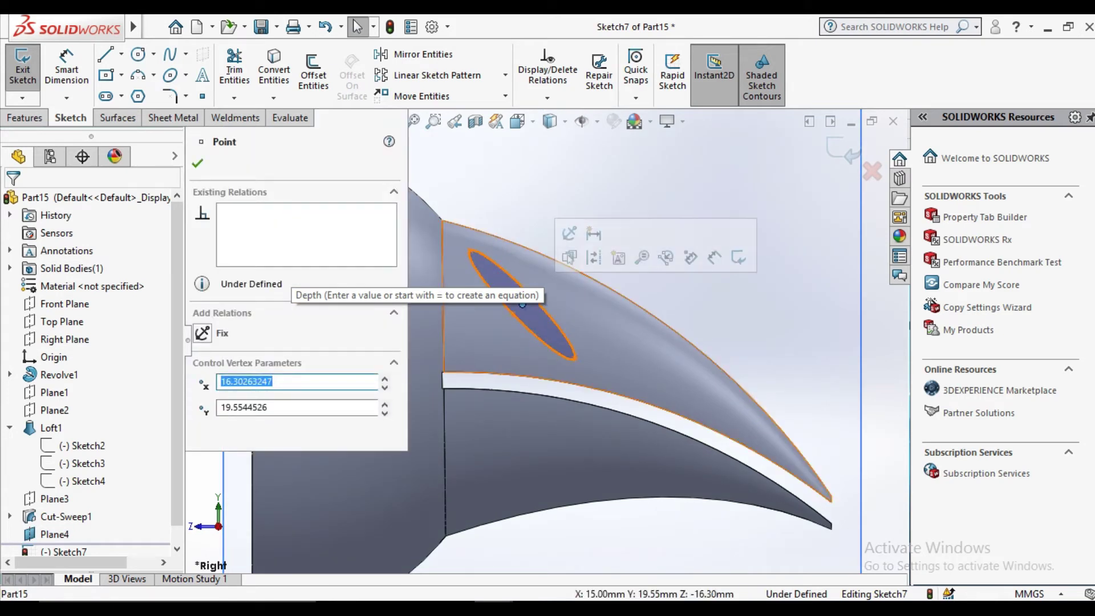
pyautogui.moveTo(575, 358); pyautogui.dragTo(546, 331)
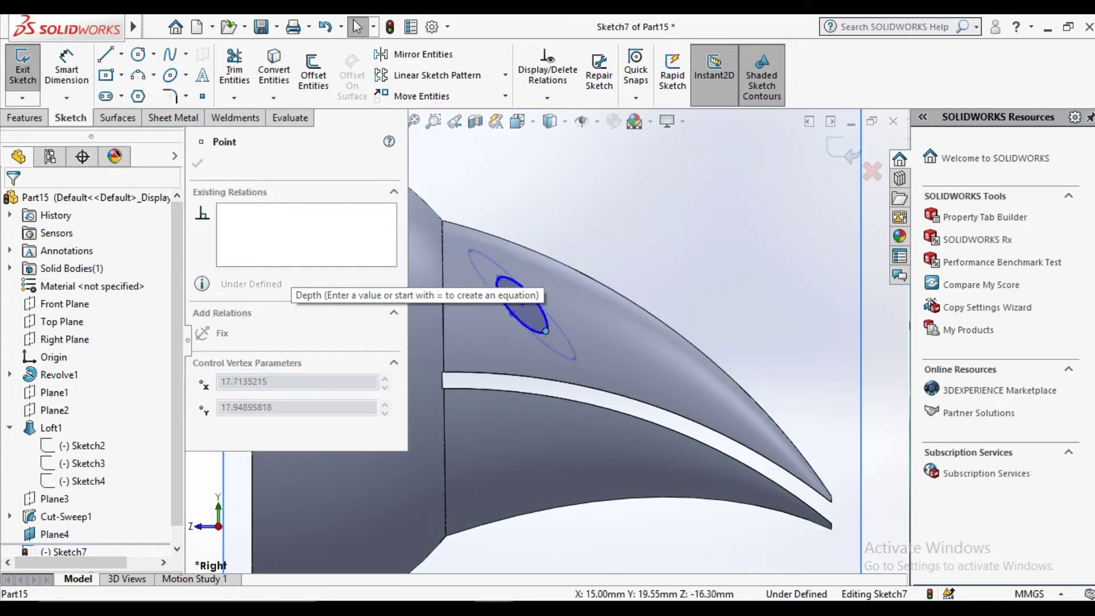
pyautogui.moveTo(542, 336); pyautogui.dragTo(528, 341)
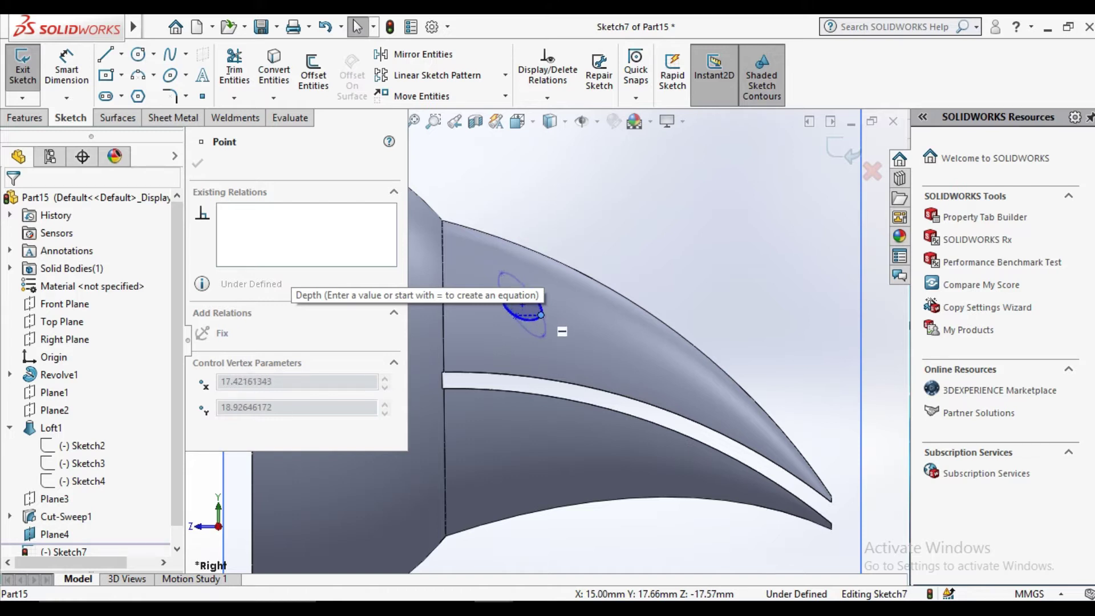
pyautogui.moveTo(542, 322); pyautogui.dragTo(542, 322)
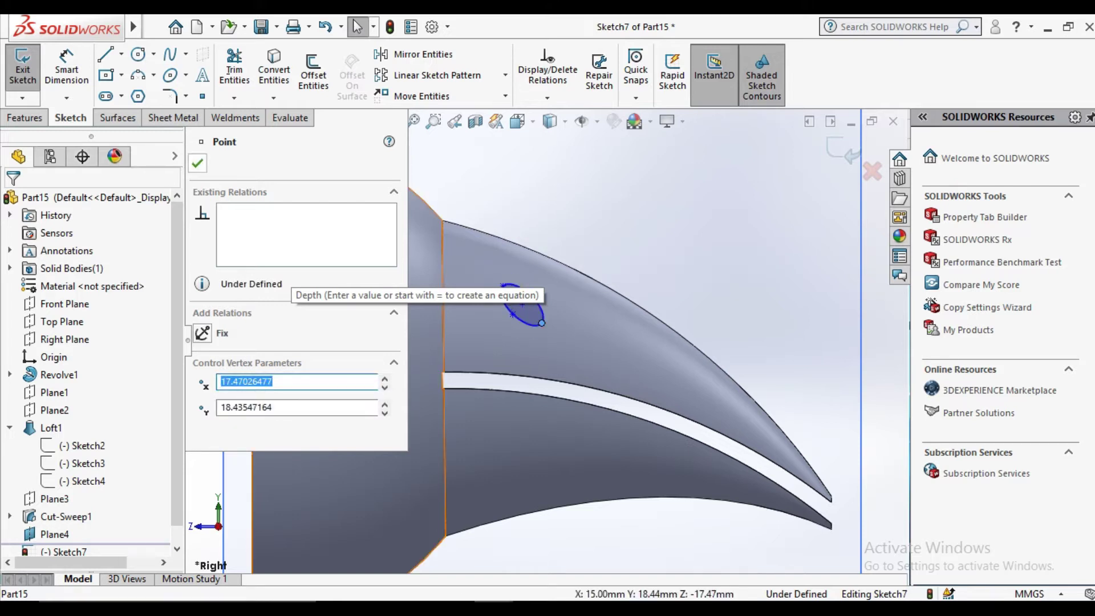
# Step: Dimension the nostril ellipse's major axis to 3 mm
pyautogui.press('Escape')
pyautogui.press('d')
pyautogui.scroll(-3, 514, 304)
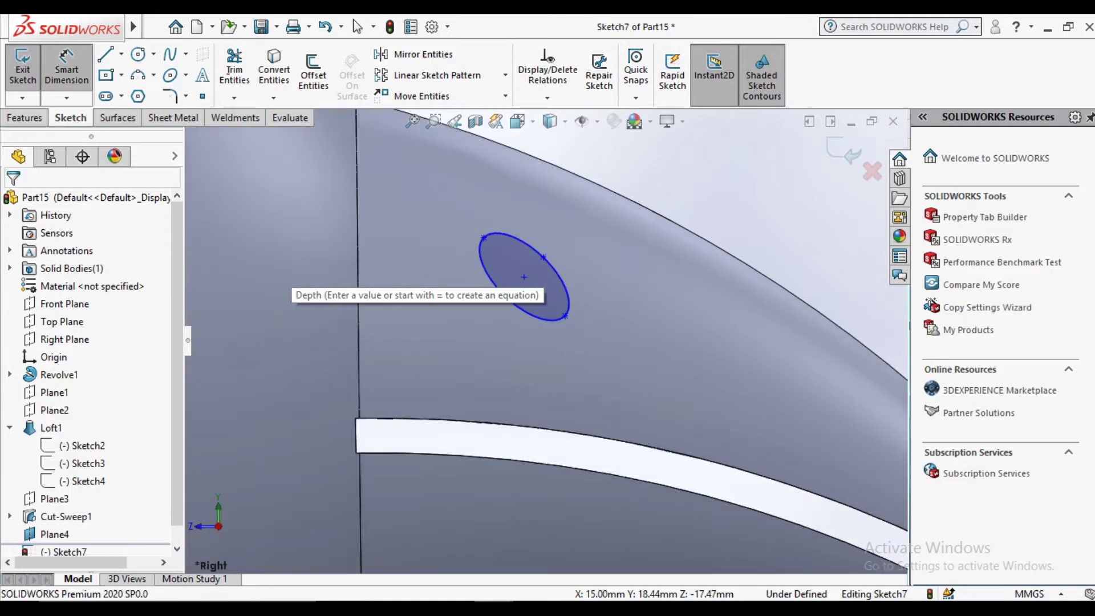
pyautogui.scroll(-2, 514, 304)
pyautogui.click(468, 225)
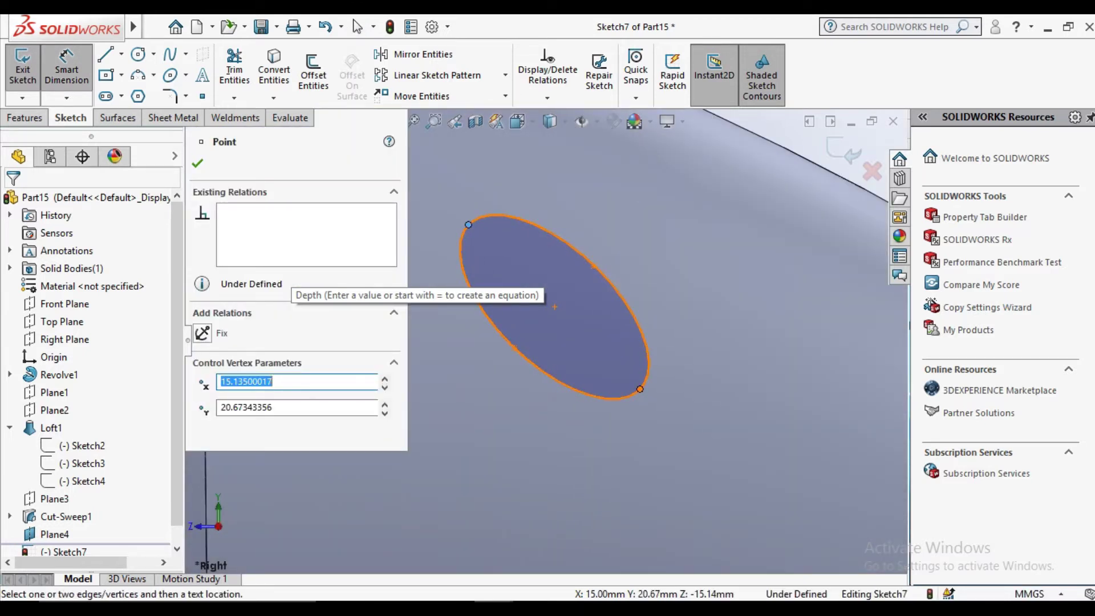
pyautogui.click(640, 389)
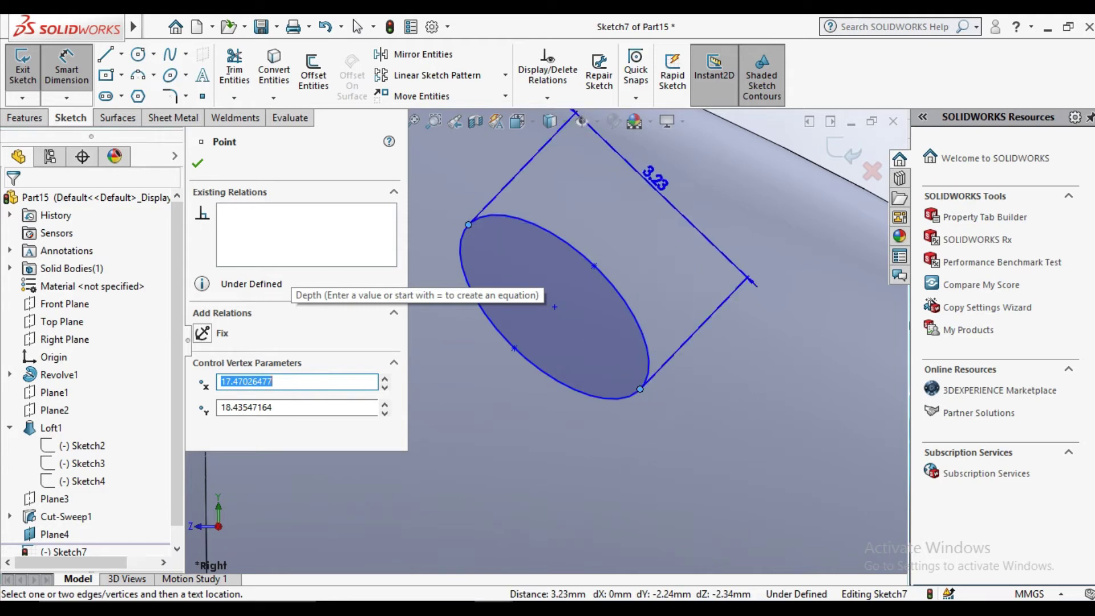
pyautogui.click(760, 266)
pyautogui.write('3')
pyautogui.press('Return')
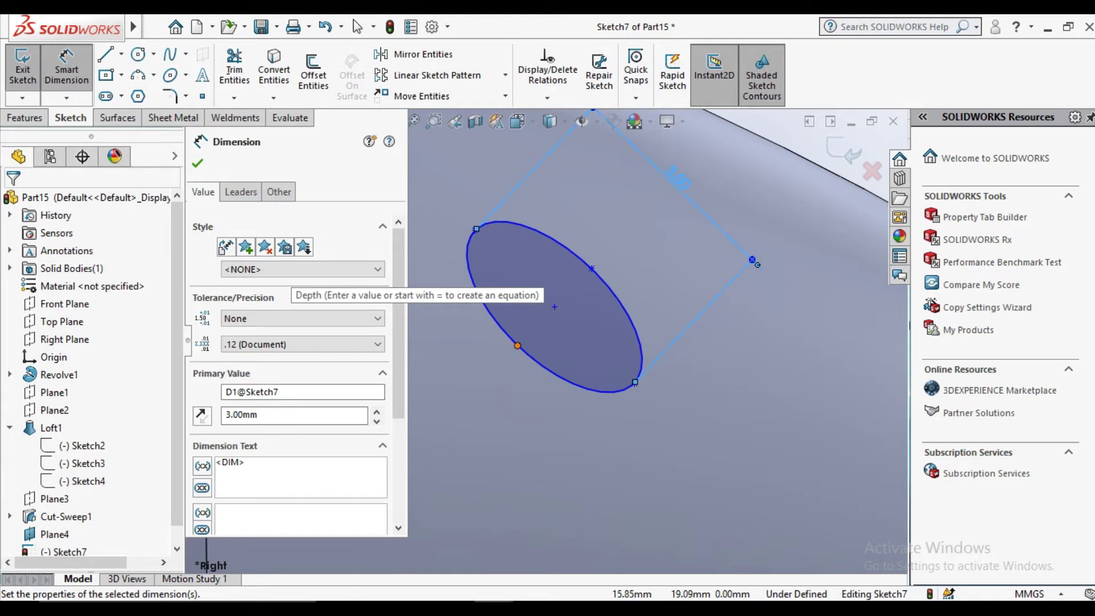
# Step: Dimension the nostril ellipse's minor axis to 1.5 mm
pyautogui.click(754, 261)
pyautogui.click(591, 268)
pyautogui.click(518, 346)
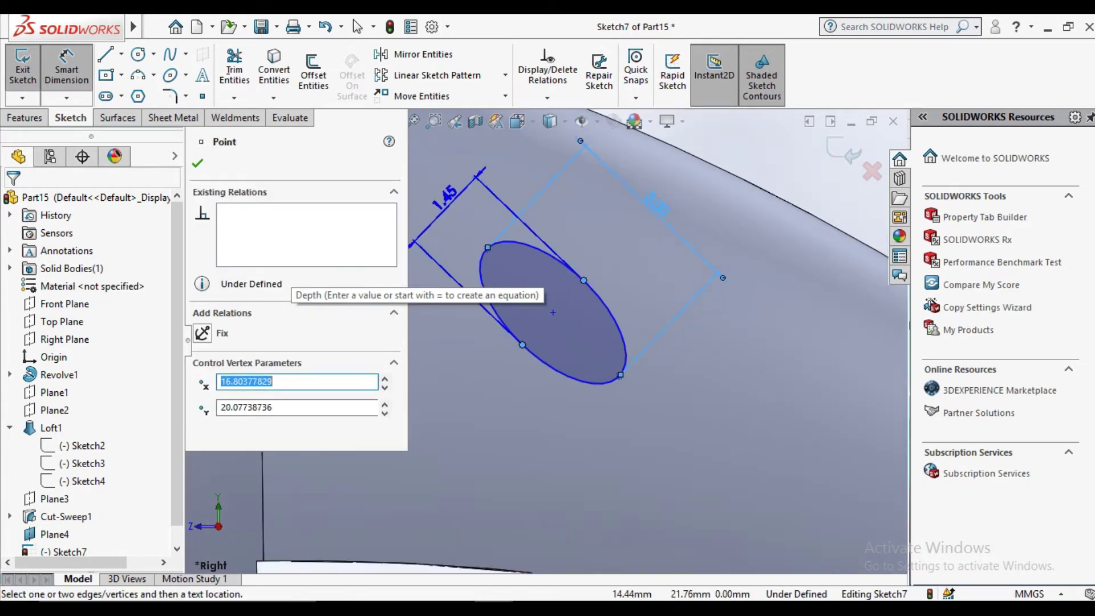
pyautogui.click(376, 137)
pyautogui.write('1.5')
pyautogui.press('Return')
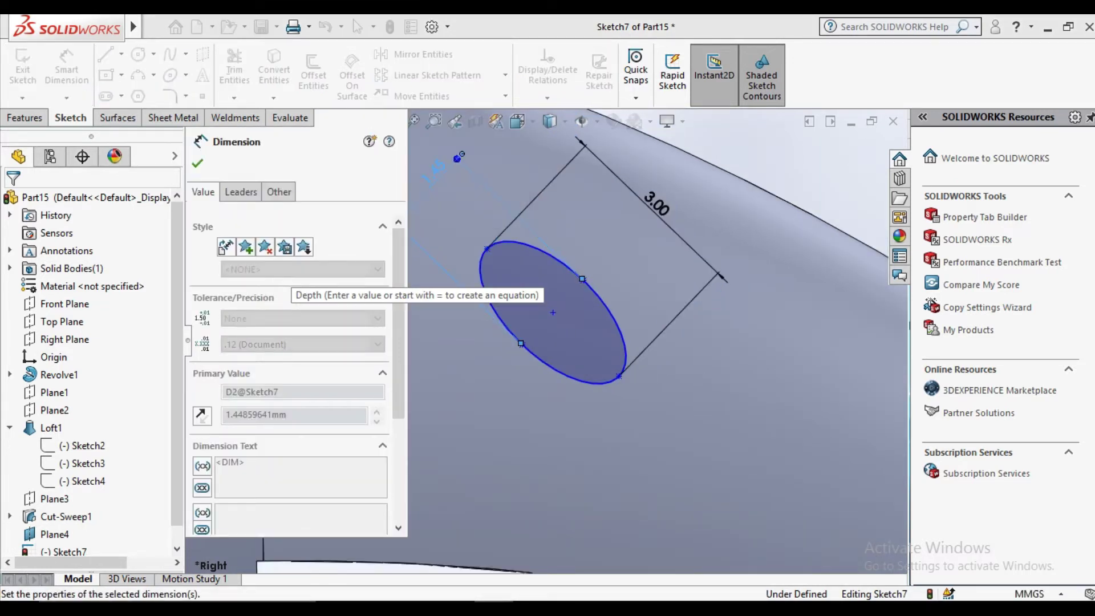
pyautogui.press('Escape')
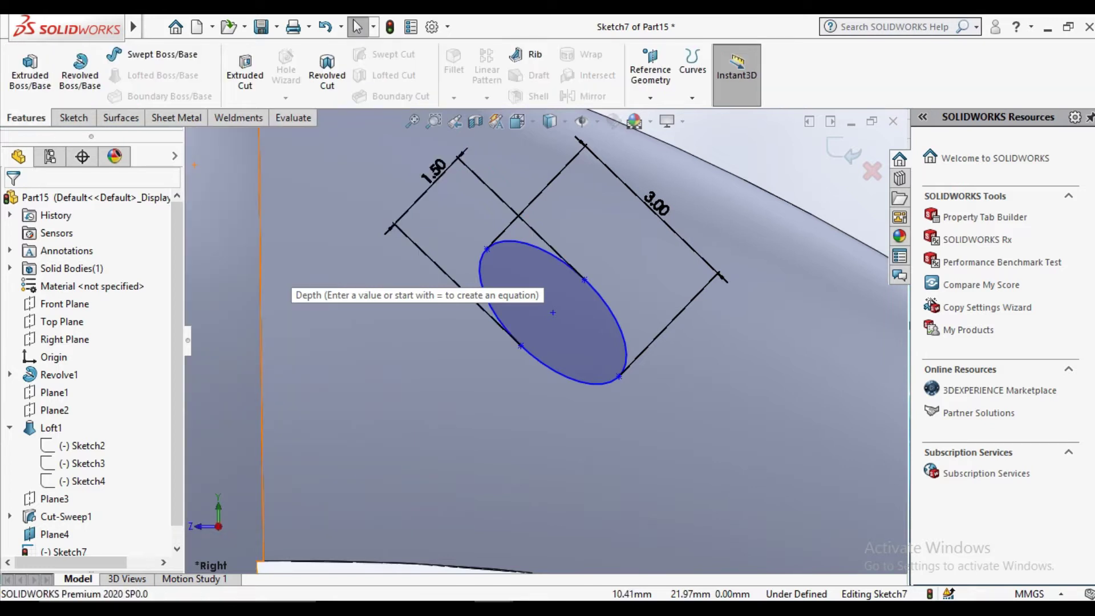
# Step: Extrude-cut the nostril ellipse 10 mm Blind into the beak
pyautogui.click(245, 71)
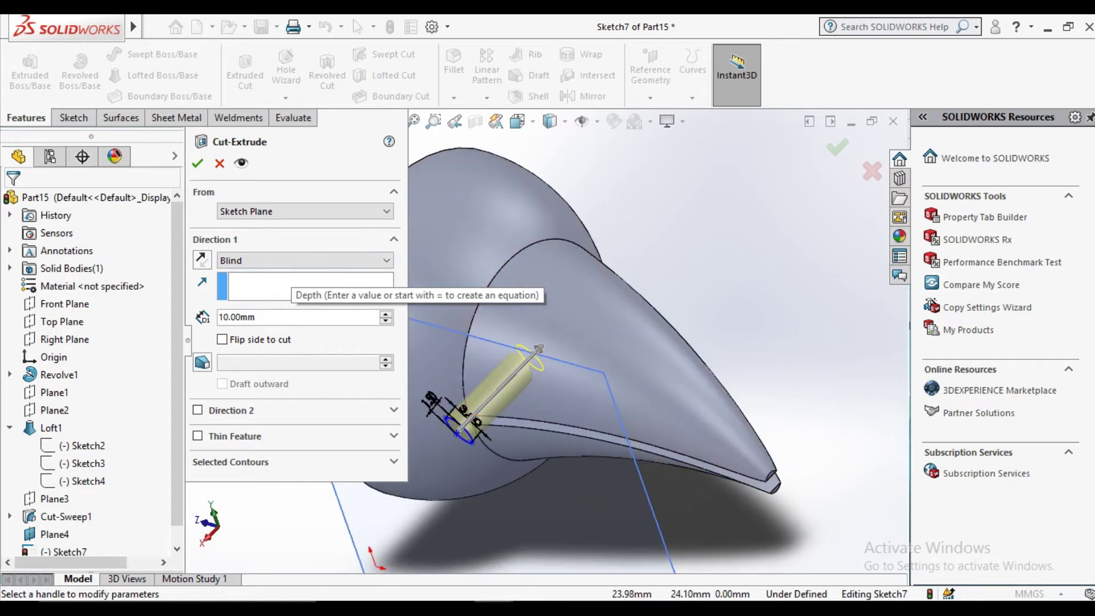
pyautogui.press('Return')
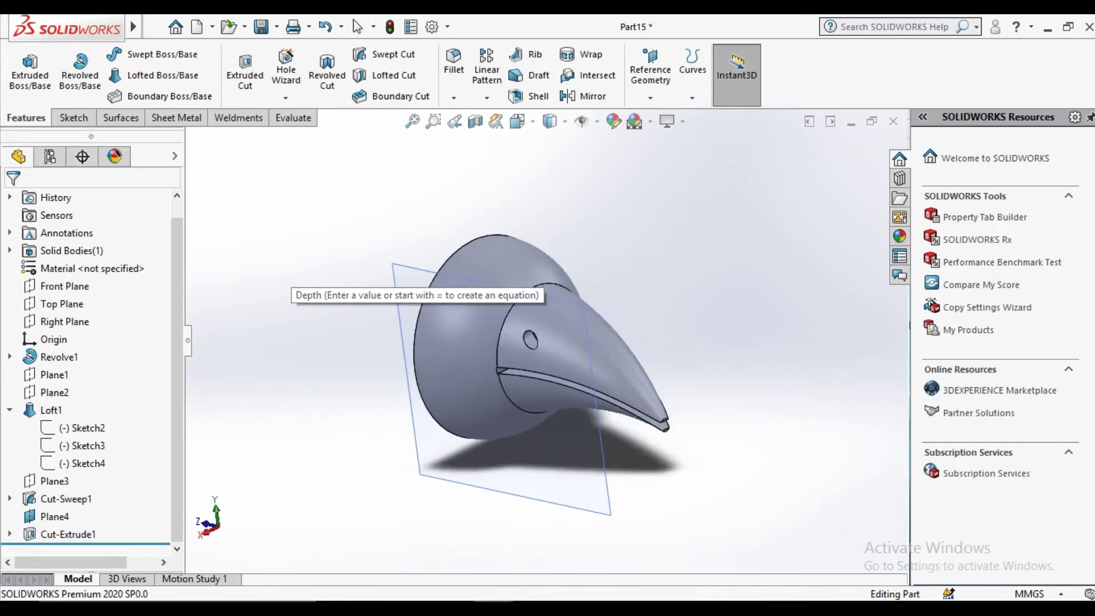
pyautogui.click(583, 96)
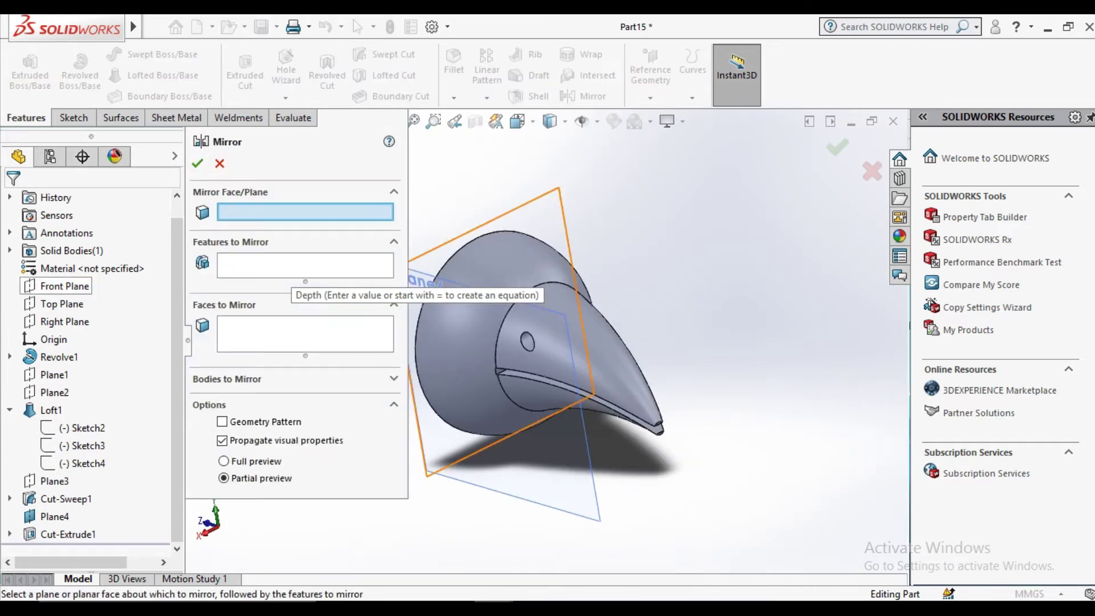
# Step: Mirror Cut-Extrude1 across the Right Plane, then hide Plane4
pyautogui.click(63, 321)
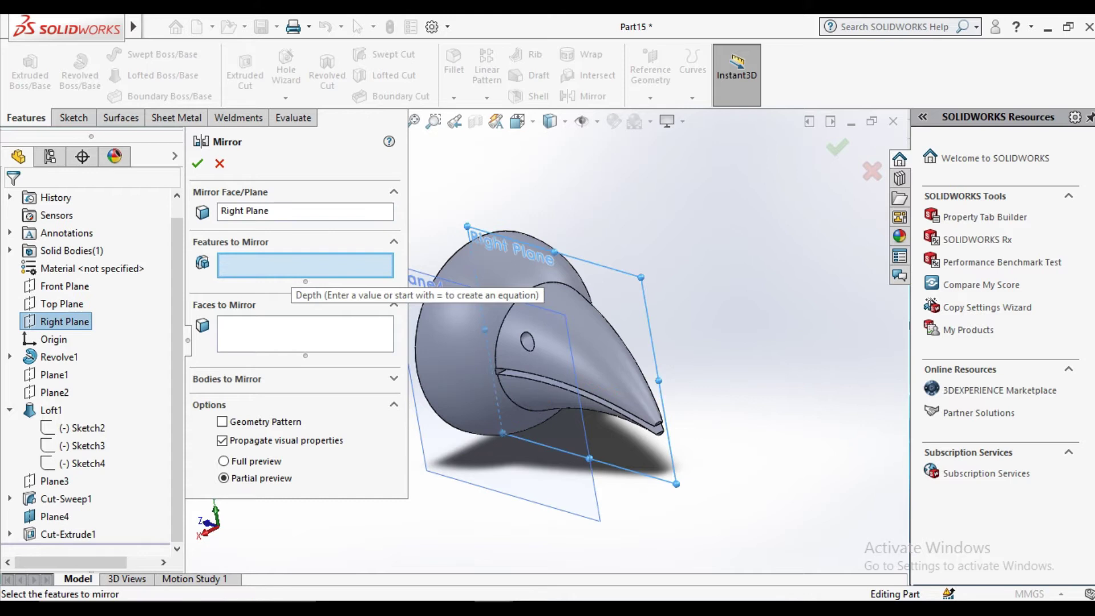
pyautogui.click(66, 534)
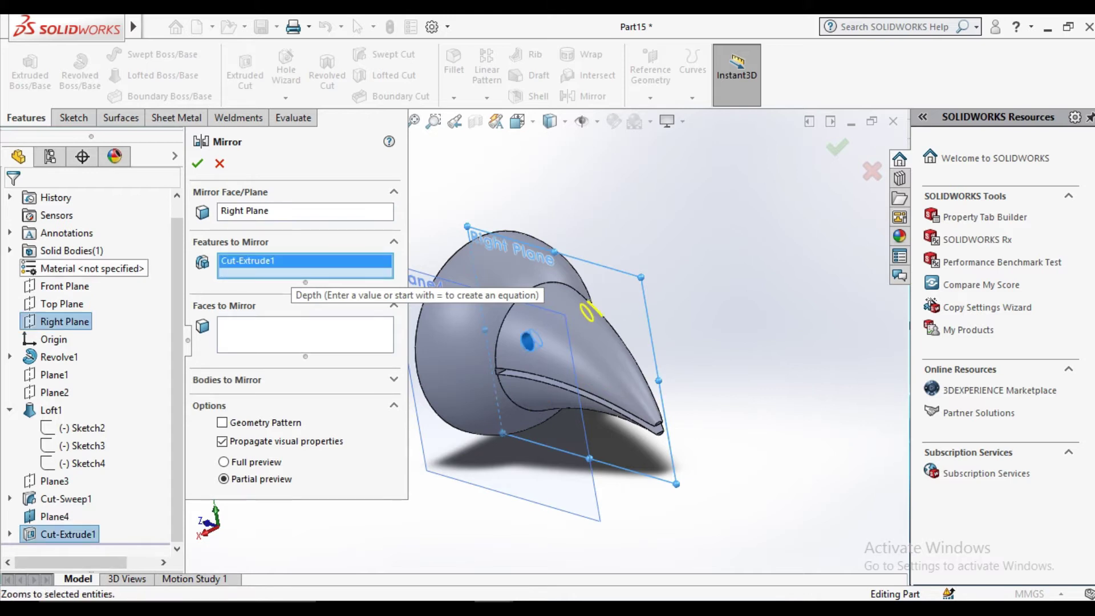
pyautogui.click(197, 163)
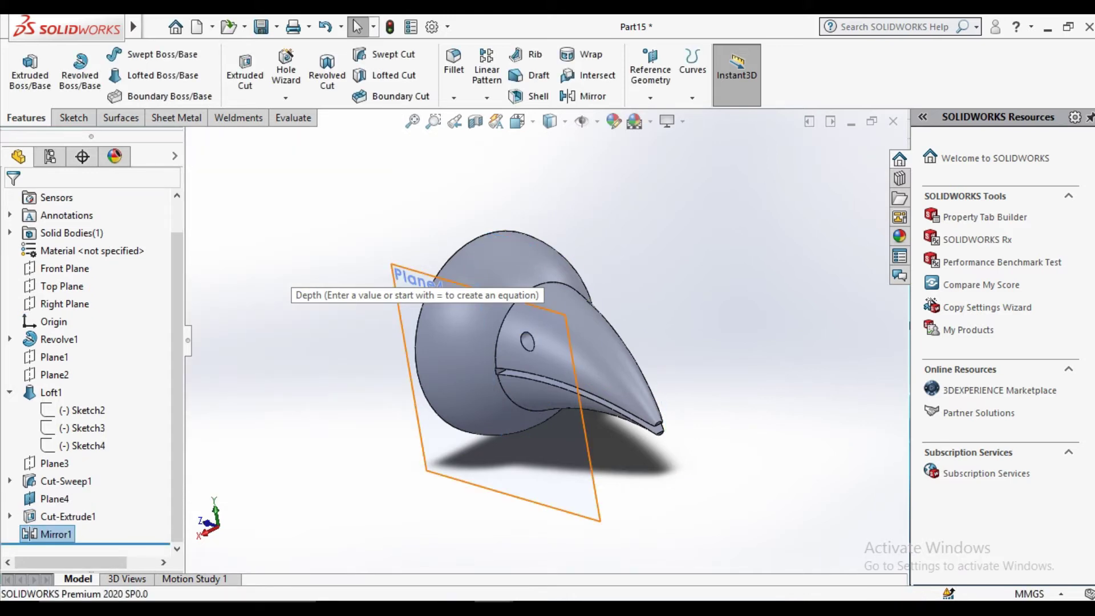
pyautogui.rightClick(499, 389)
pyautogui.click(512, 366)
pyautogui.moveTo(512, 367)
pyautogui.mouseDown(button='middle')
pyautogui.moveTo(570, 353)
pyautogui.moveTo(536, 354)
pyautogui.mouseUp(button='middle')
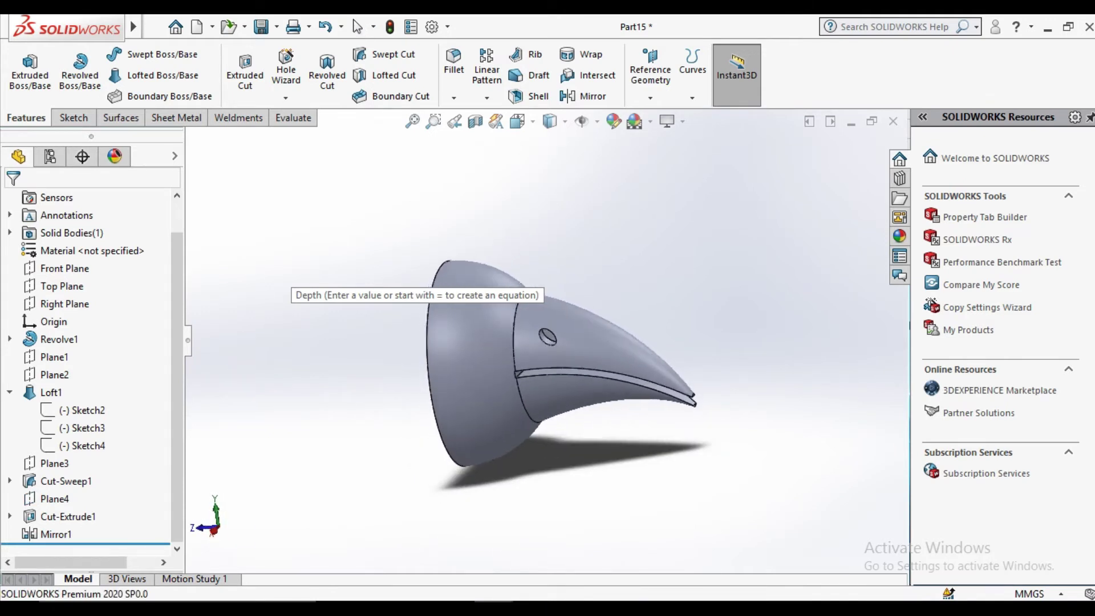
# Step: Start Sketch8 on Plane4 and view it normal to the plane
pyautogui.scroll(-3, 396, 333)
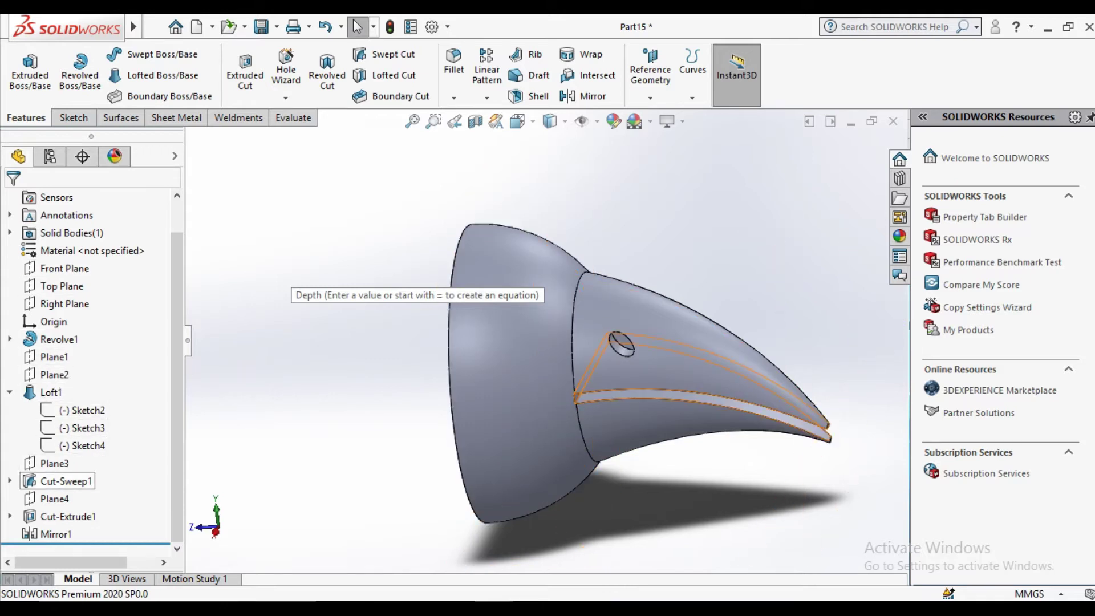
pyautogui.click(54, 498)
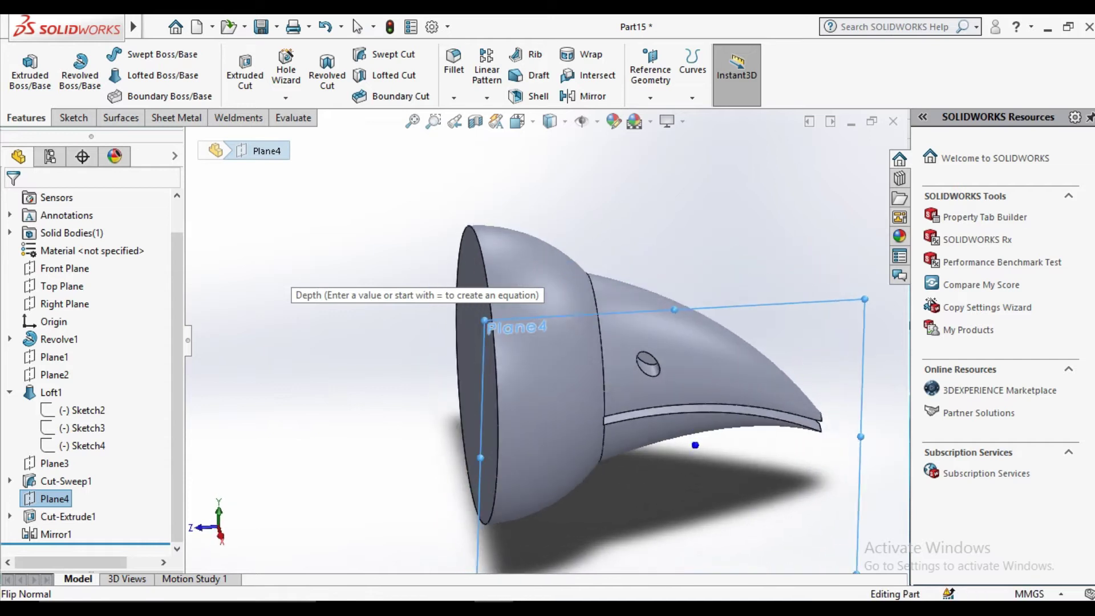
pyautogui.moveTo(513, 354); pyautogui.dragTo(627, 342, button='middle')
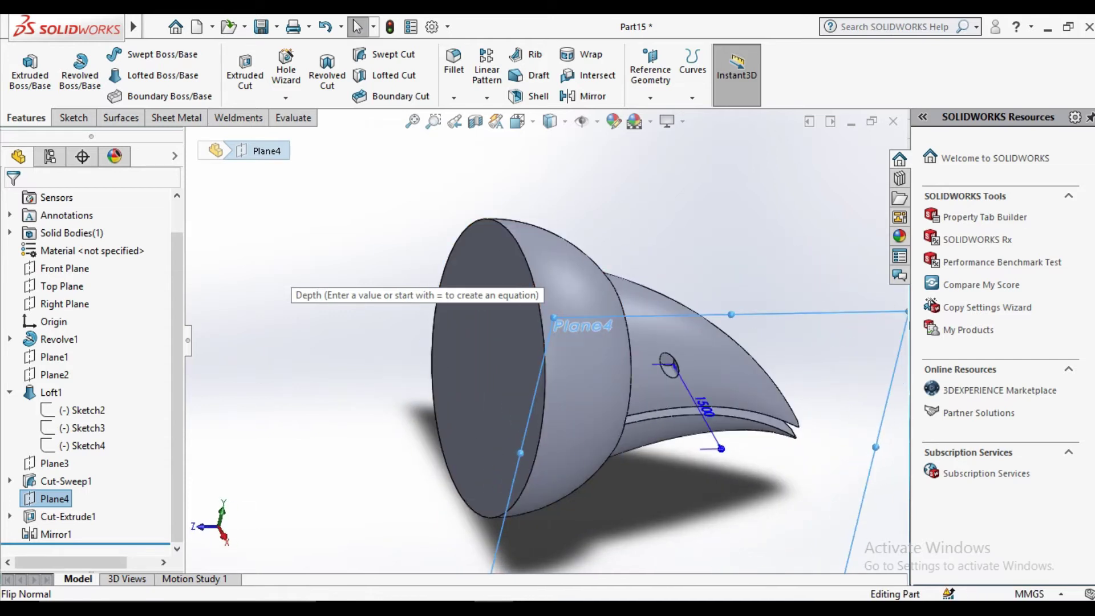
pyautogui.press('Escape')
pyautogui.click(54, 499)
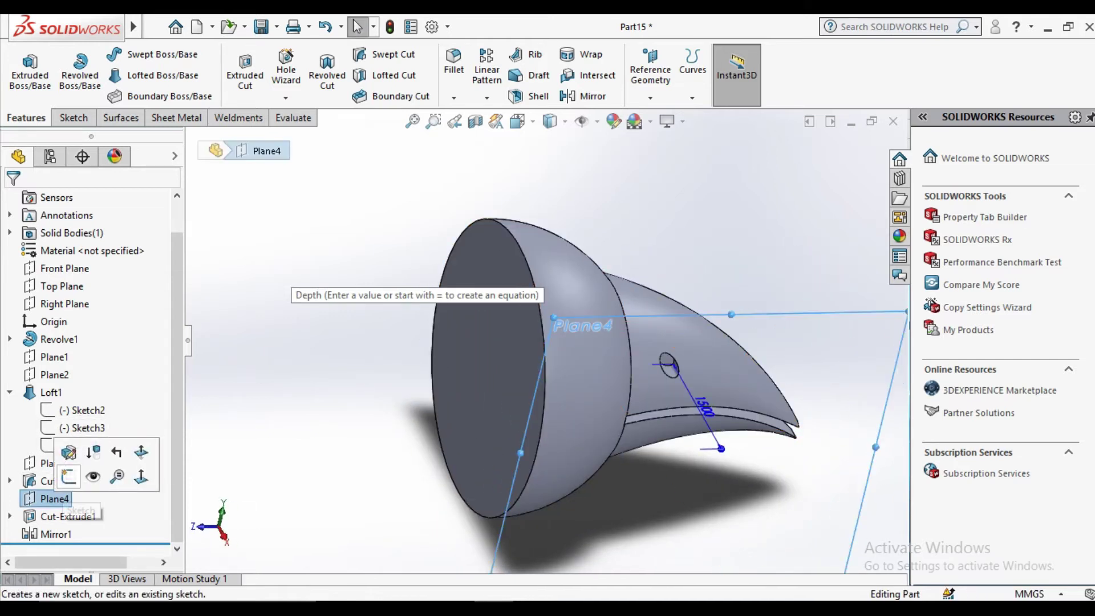
pyautogui.click(94, 451)
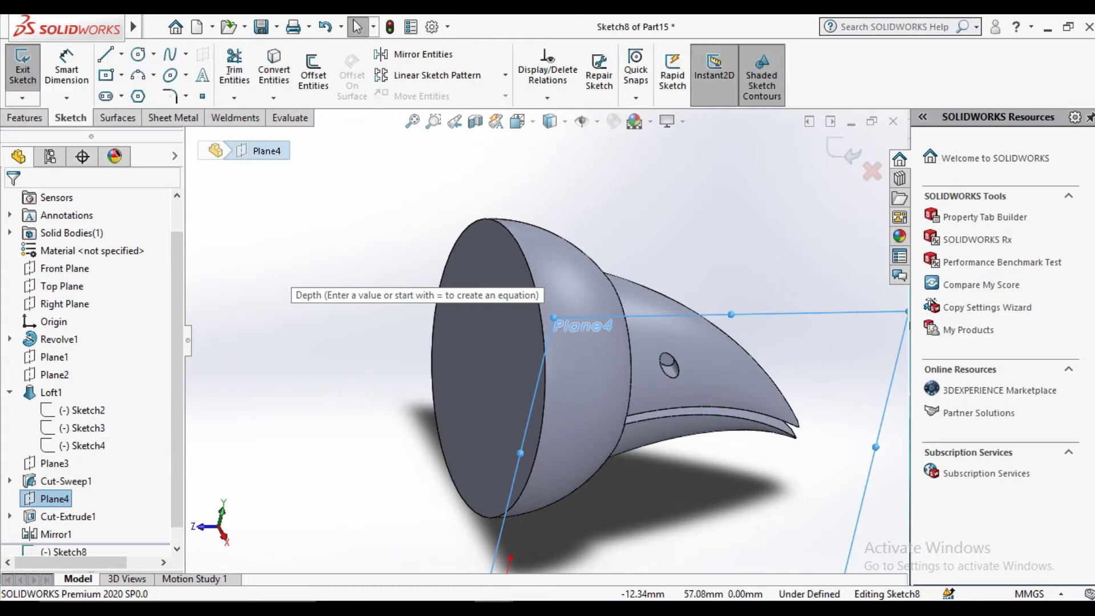
pyautogui.click(518, 121)
pyautogui.click(562, 142)
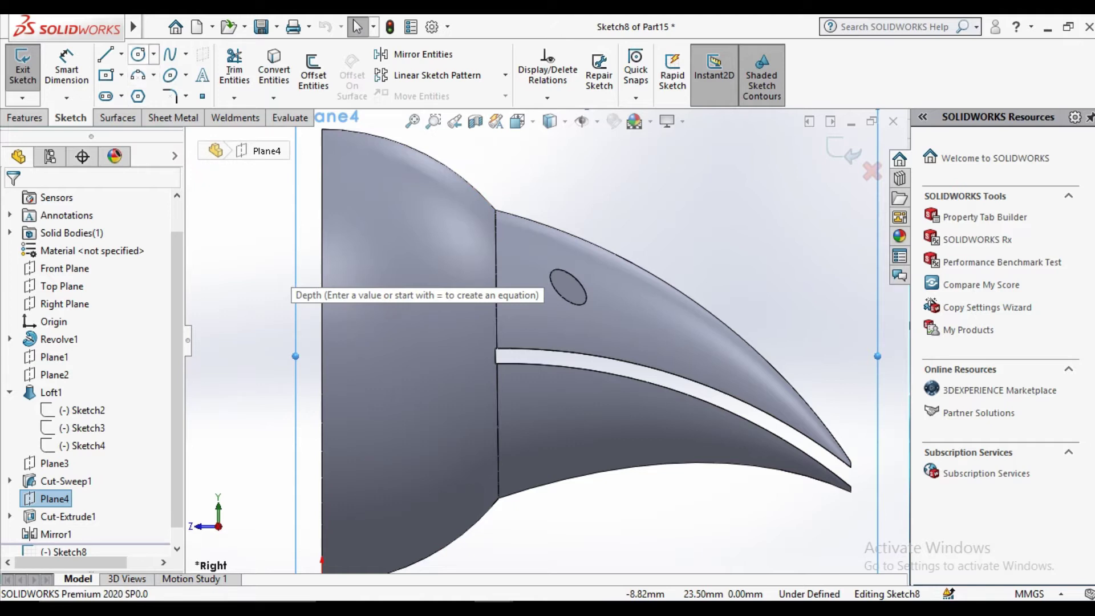
# Step: Draw an upright eye ellipse on the head just behind the beak
pyautogui.click(170, 75)
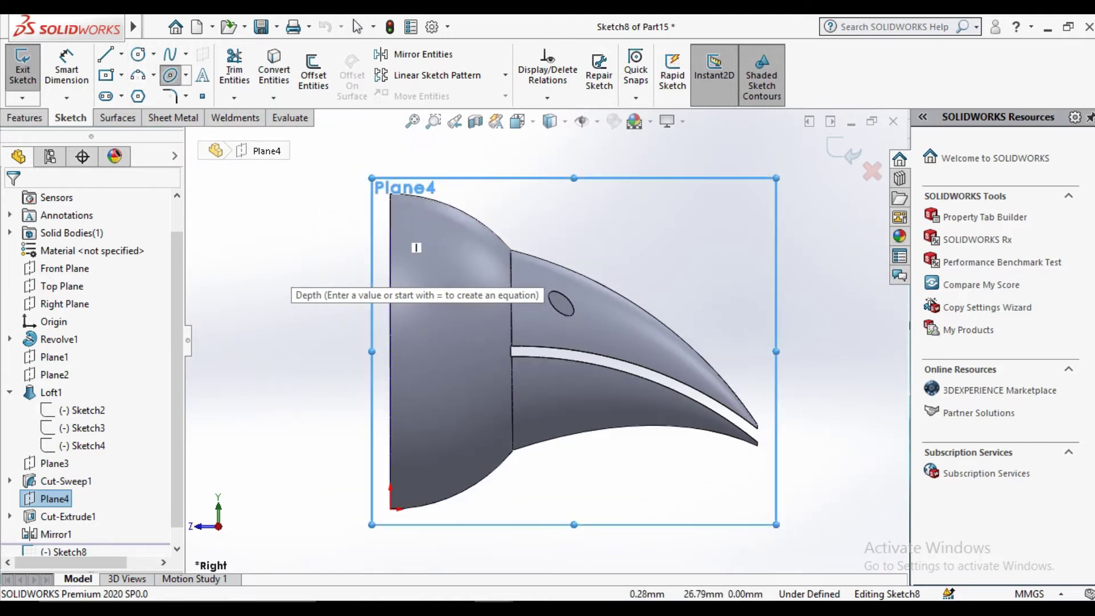
pyautogui.click(465, 290)
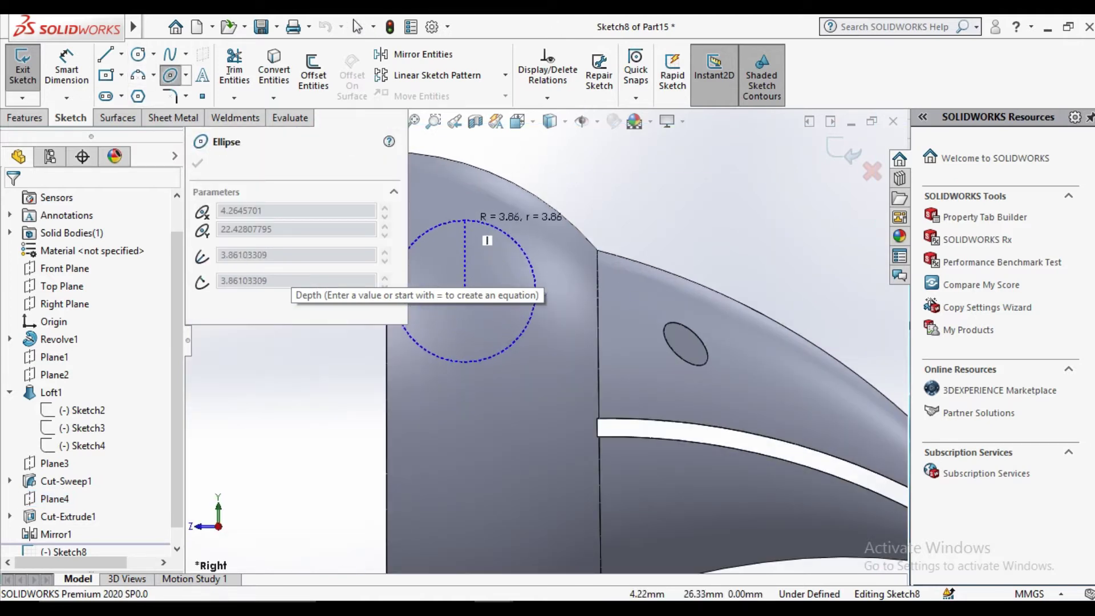
pyautogui.click(465, 218)
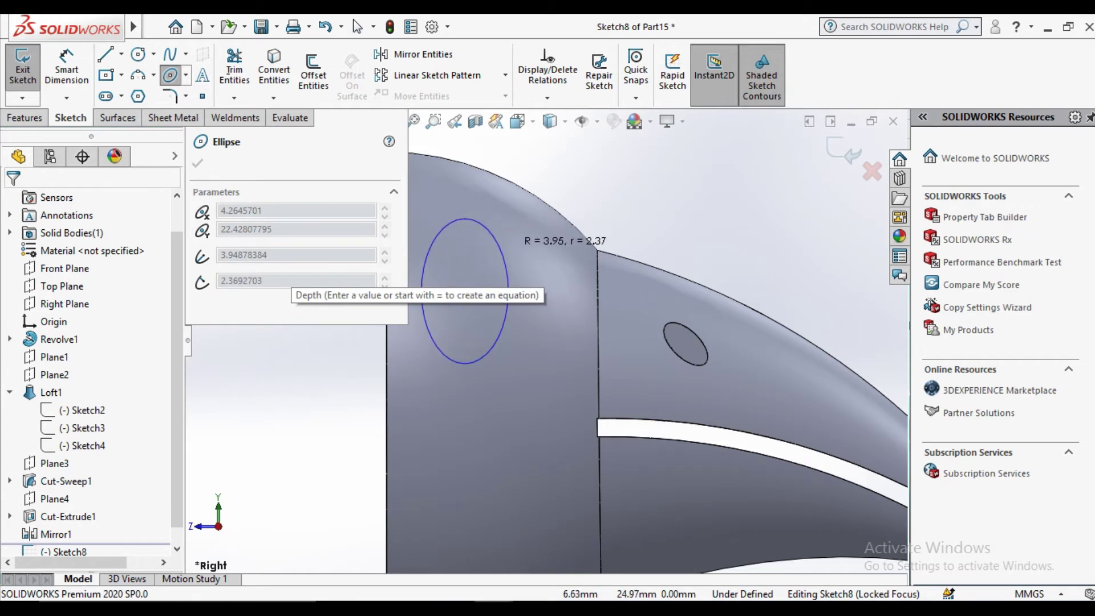
pyautogui.click(508, 291)
pyautogui.click(357, 26)
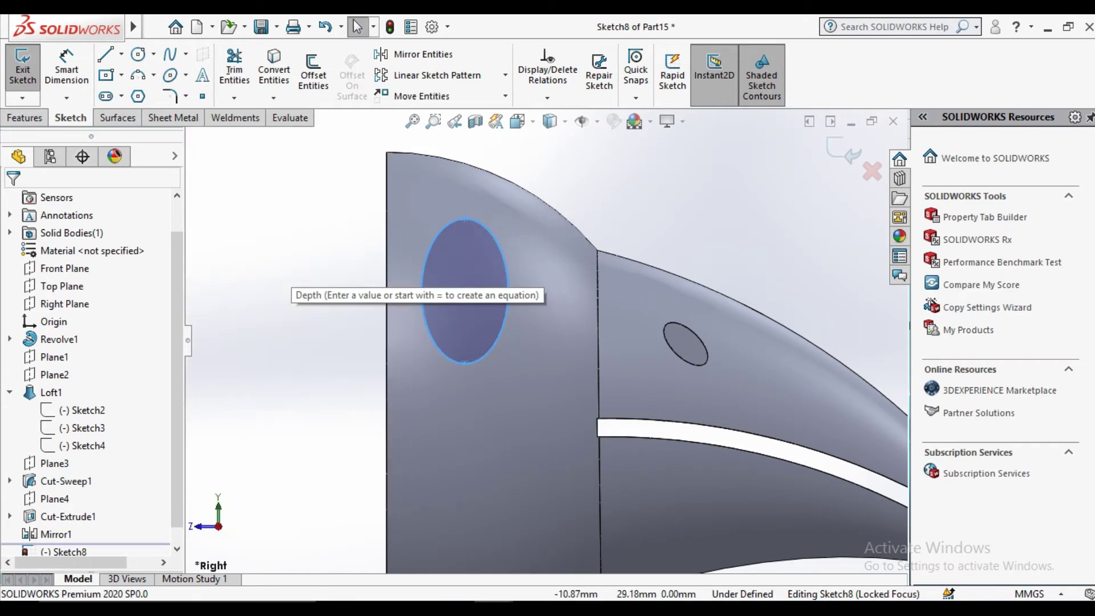
pyautogui.click(23, 117)
pyautogui.click(245, 74)
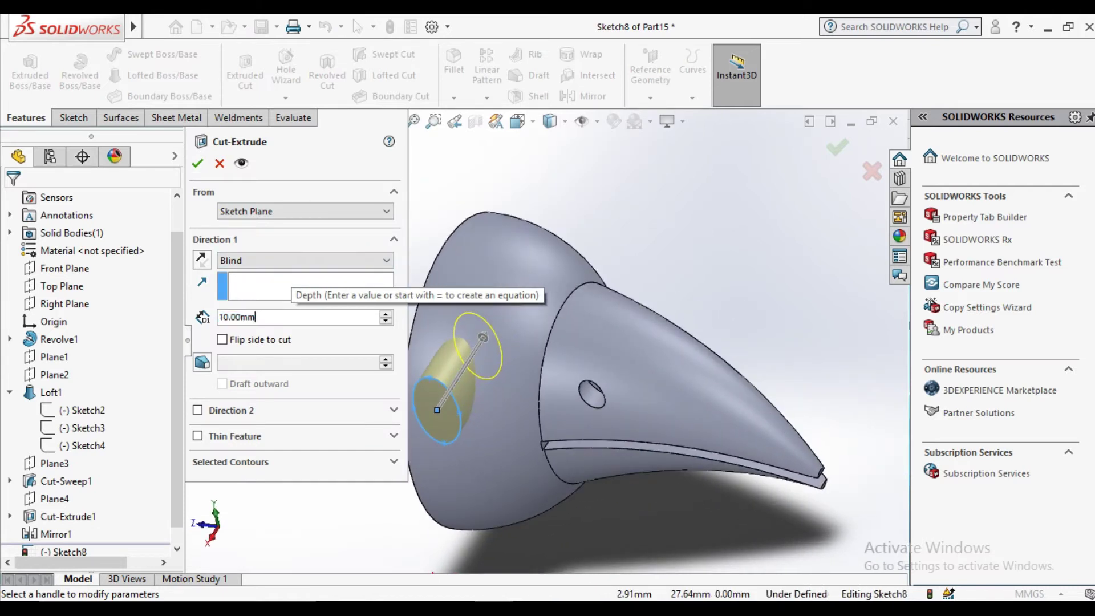
# Step: Cut the eye ellipse 8 mm deep and fit the model in view to inspect the socket
pyautogui.write('8')
pyautogui.press('Return')
pyautogui.press('Return')
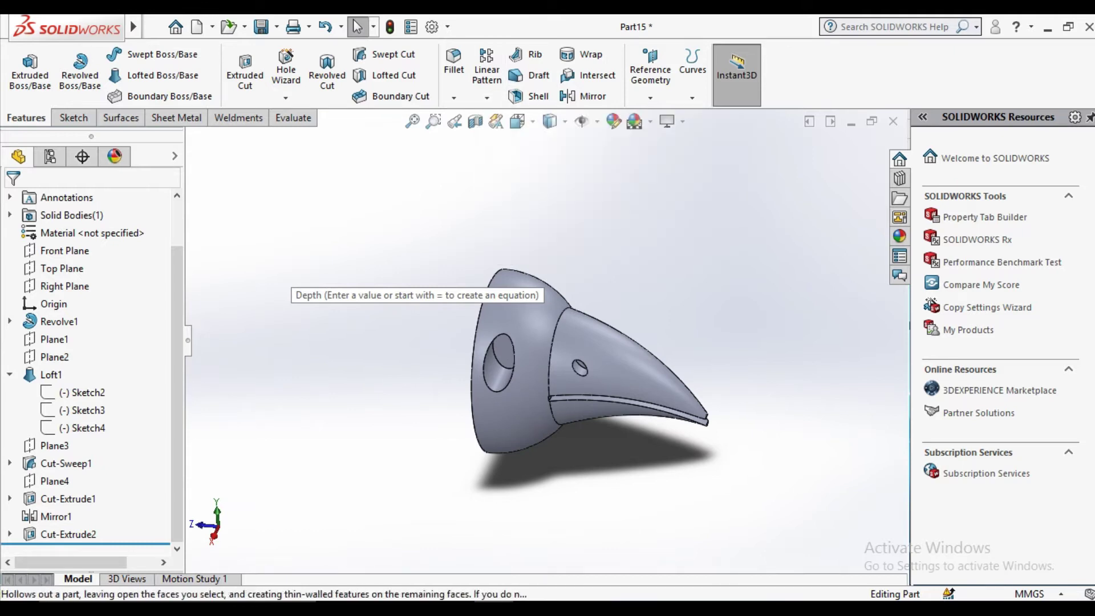
pyautogui.scroll(-2, 464, 386)
pyautogui.scroll(-2, 464, 386)
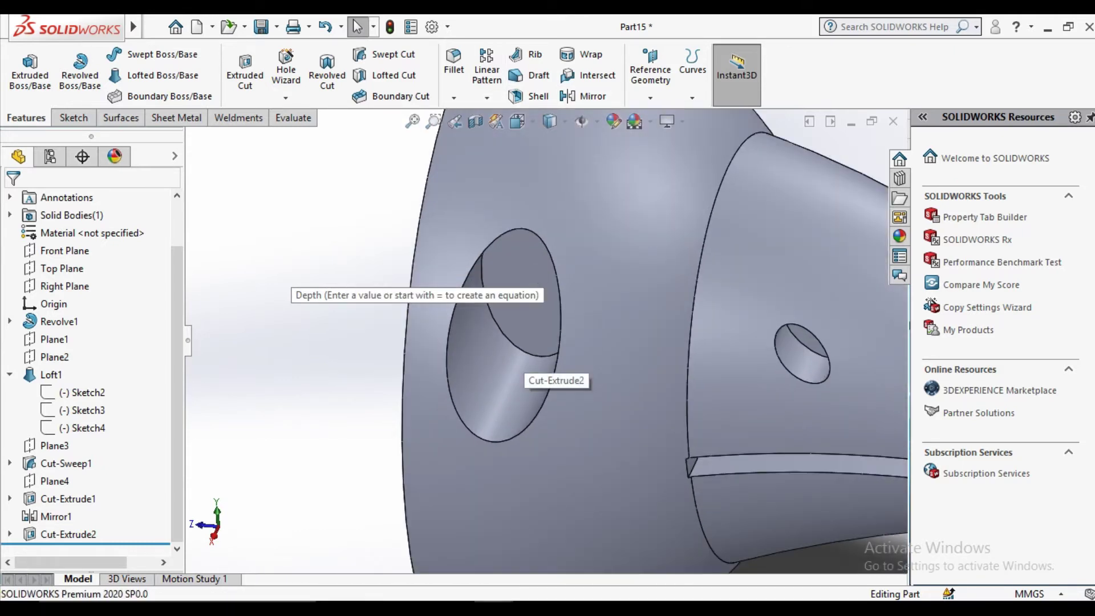
pyautogui.scroll(-1, 464, 386)
pyautogui.scroll(-1, 464, 386)
pyautogui.press('f')
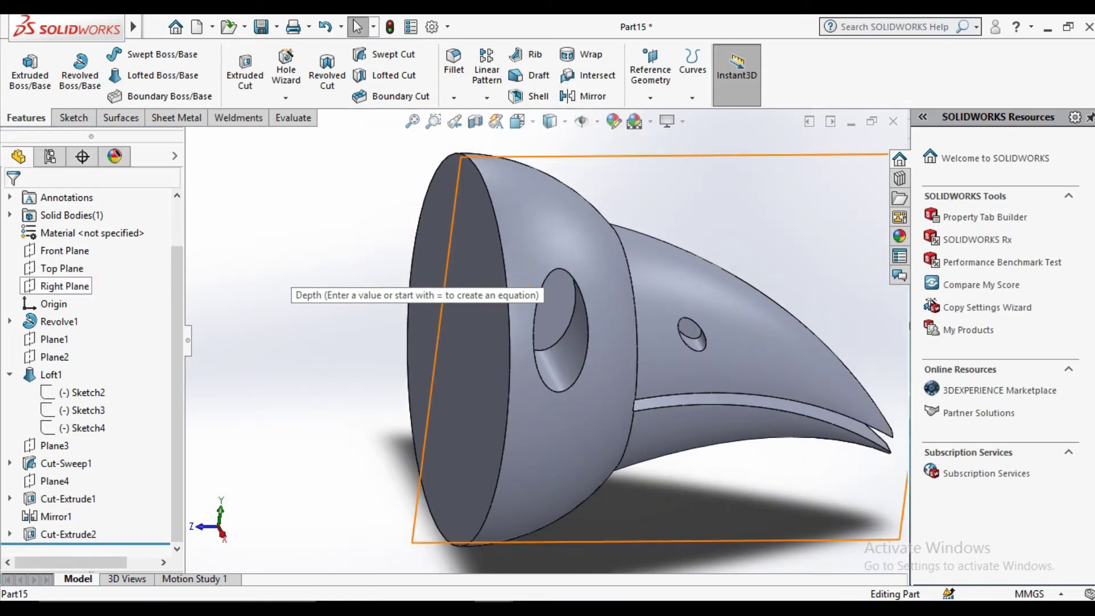
# Step: Create Plane5 as a reference plane offset 10 mm from the Right Plane
pyautogui.click(65, 285)
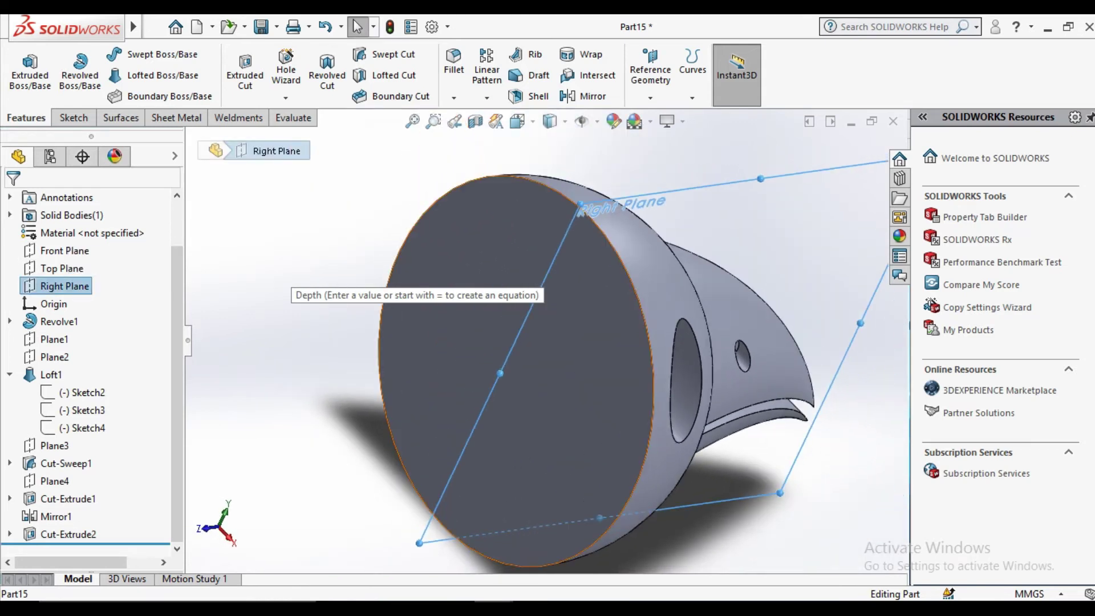
pyautogui.click(650, 98)
pyautogui.click(664, 116)
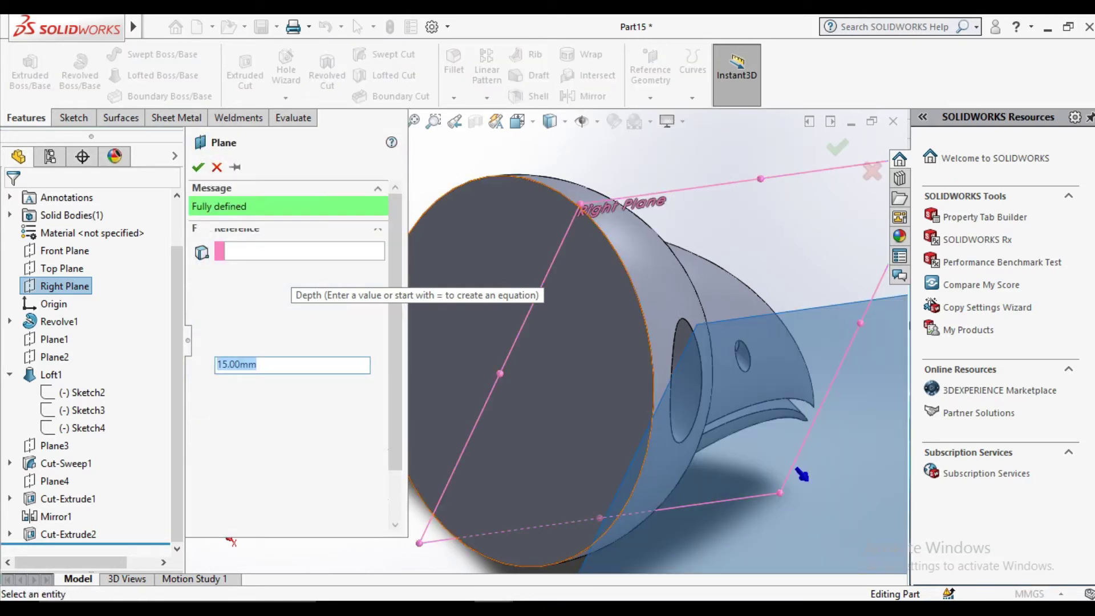
pyautogui.moveTo(749, 419); pyautogui.dragTo(815, 437, button='middle')
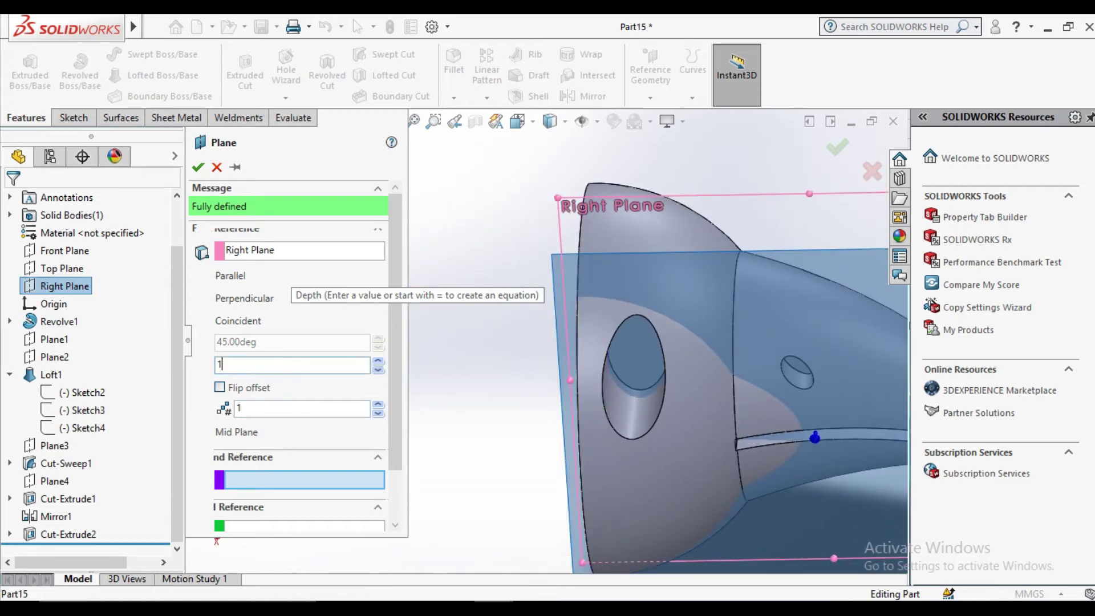
pyautogui.write('0')
pyautogui.press('Return')
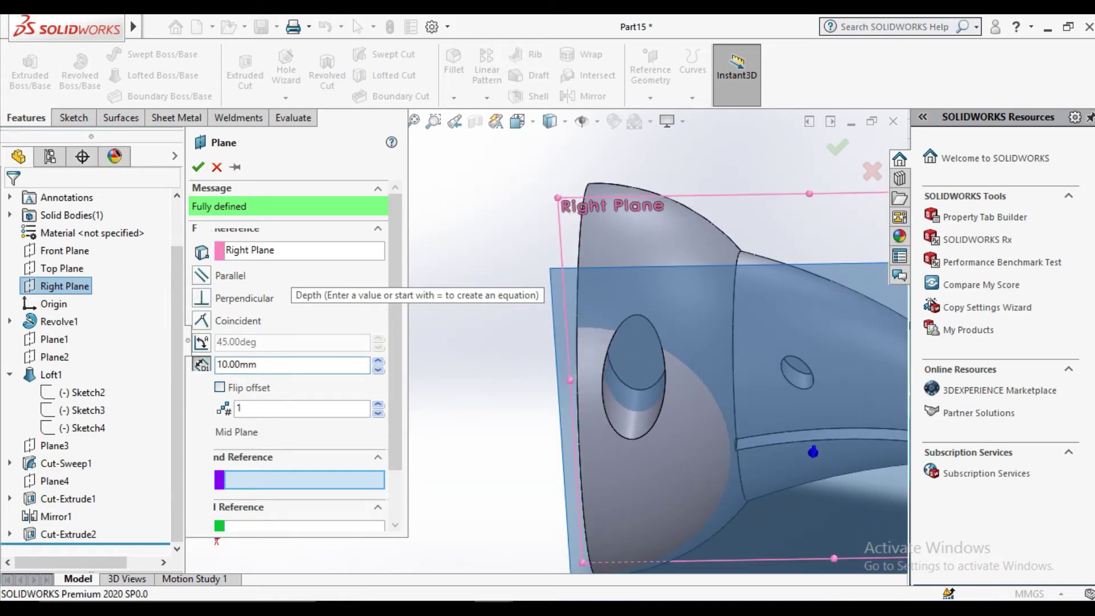
pyautogui.press('Return')
pyautogui.hotkey('ctrl', '8')
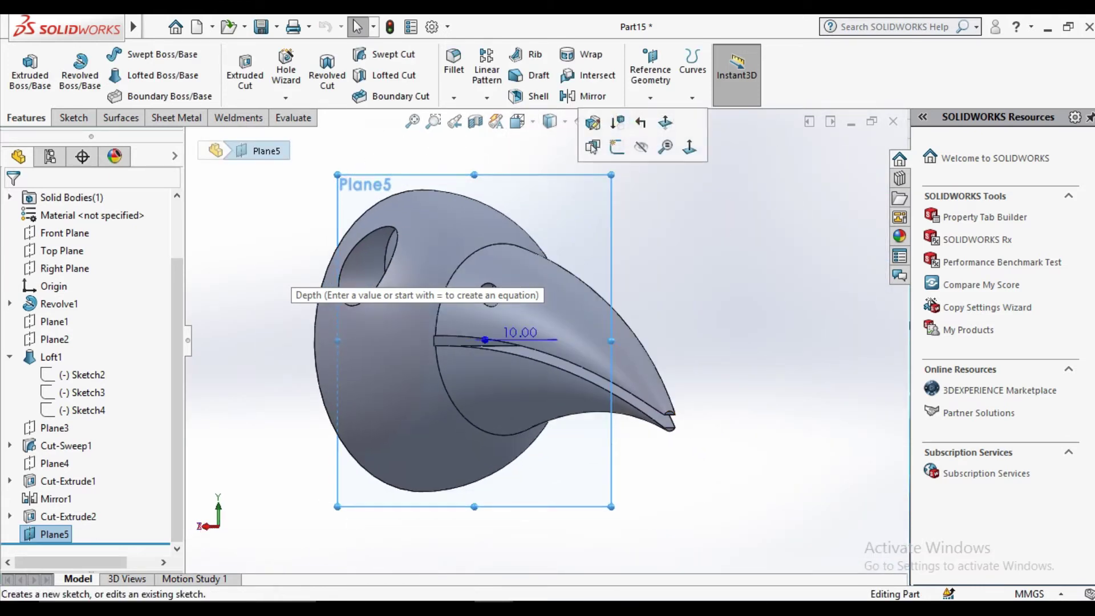
# Step: Start a sketch on Plane5 and view it Normal To the sketch plane
pyautogui.click(593, 147)
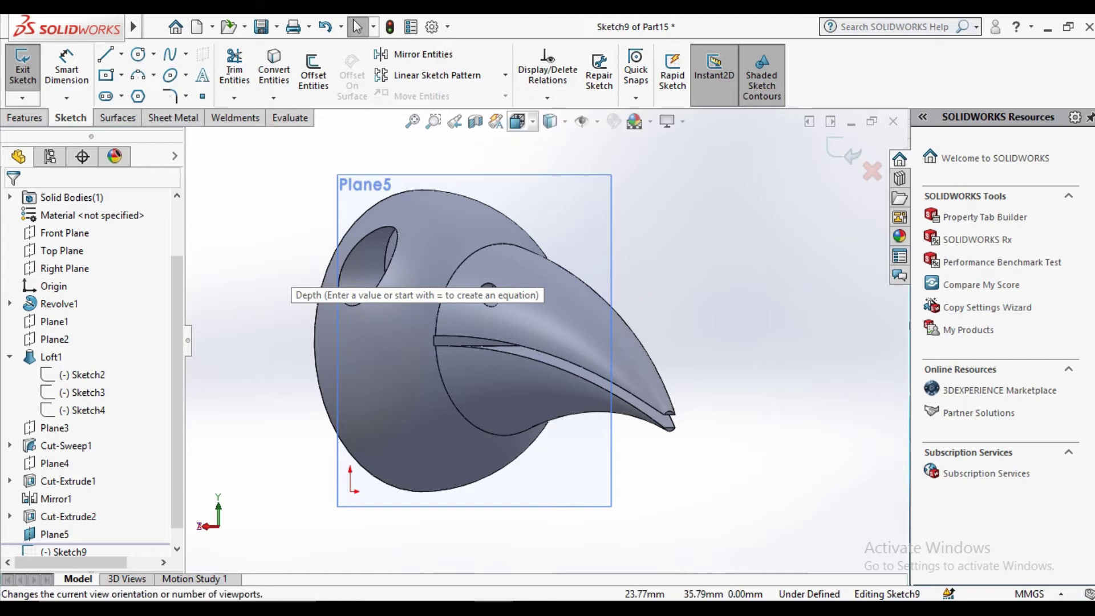
pyautogui.hotkey('ctrl', 'space')
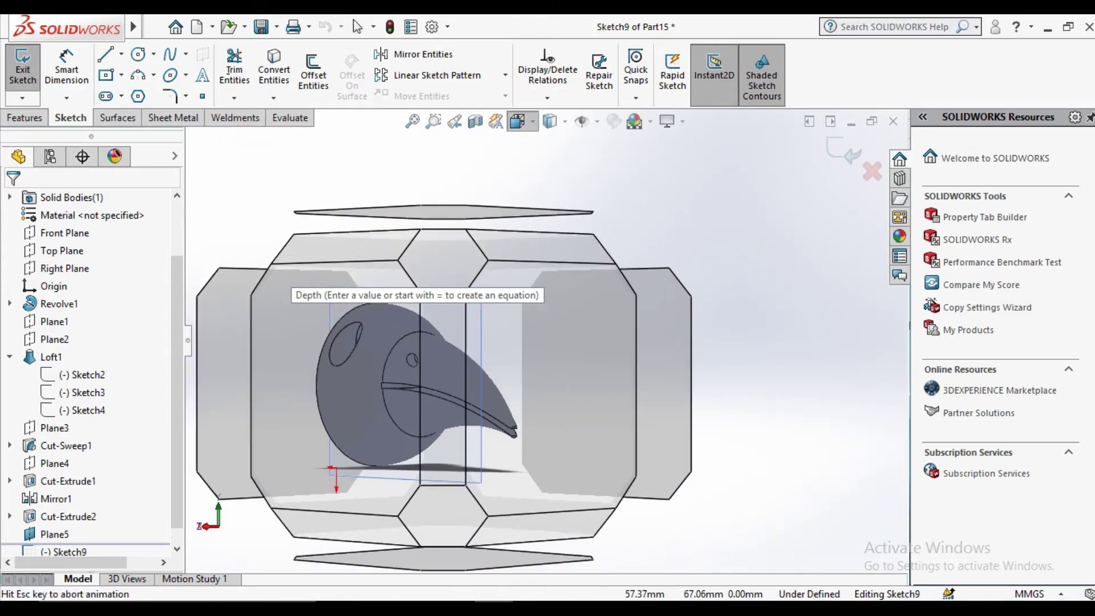
pyautogui.click(518, 121)
pyautogui.click(608, 211)
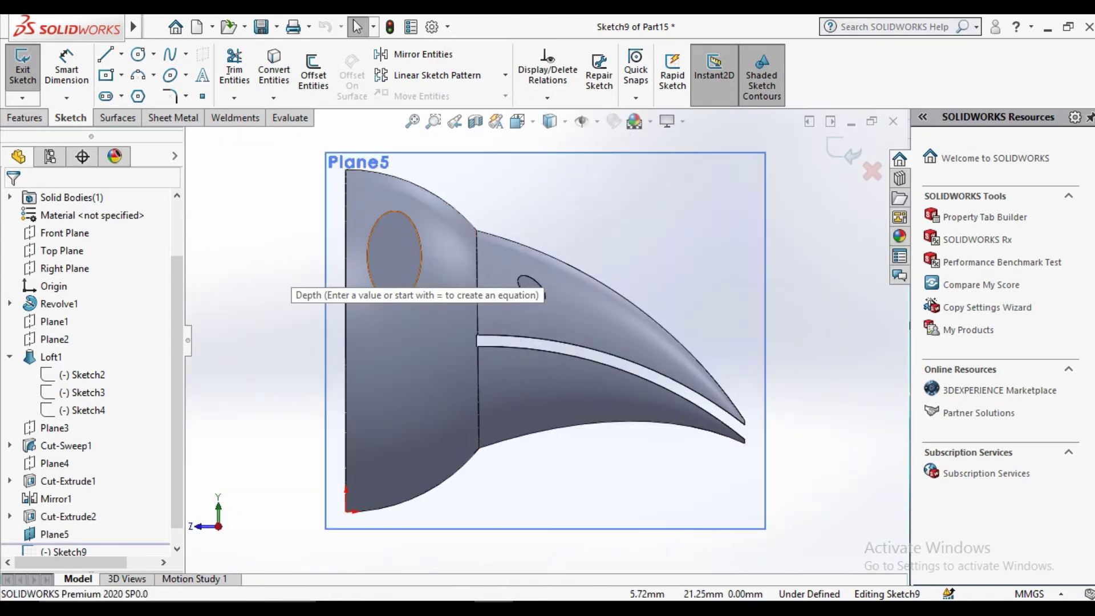
pyautogui.scroll(-5, 351, 203)
# Step: Draw a vertical centerline from the eye's top point to its bottom point
pyautogui.press('l')
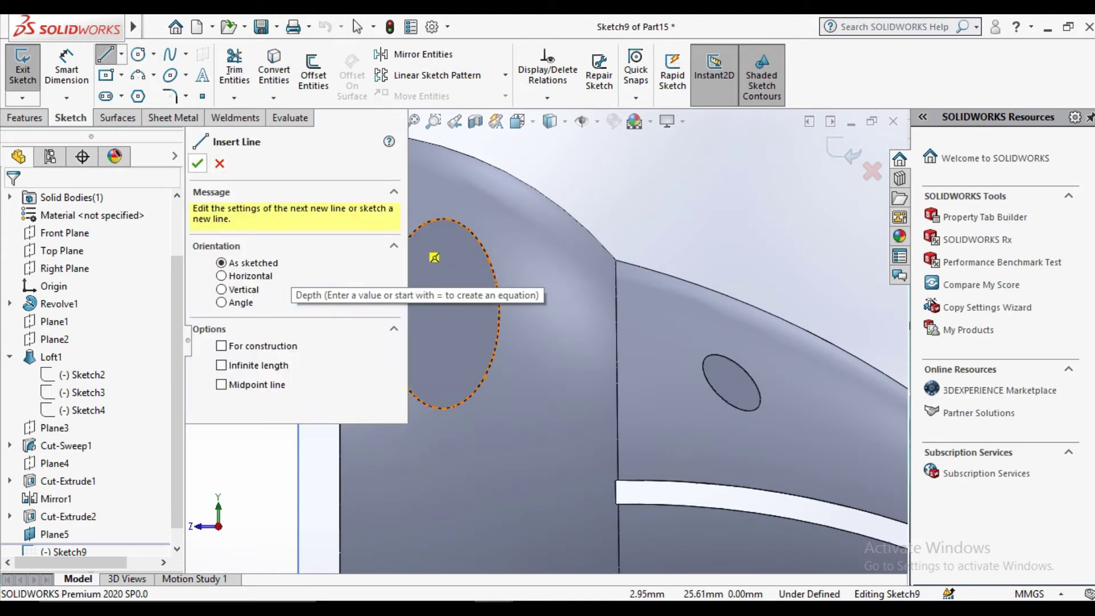
pyautogui.click(197, 163)
pyautogui.click(121, 54)
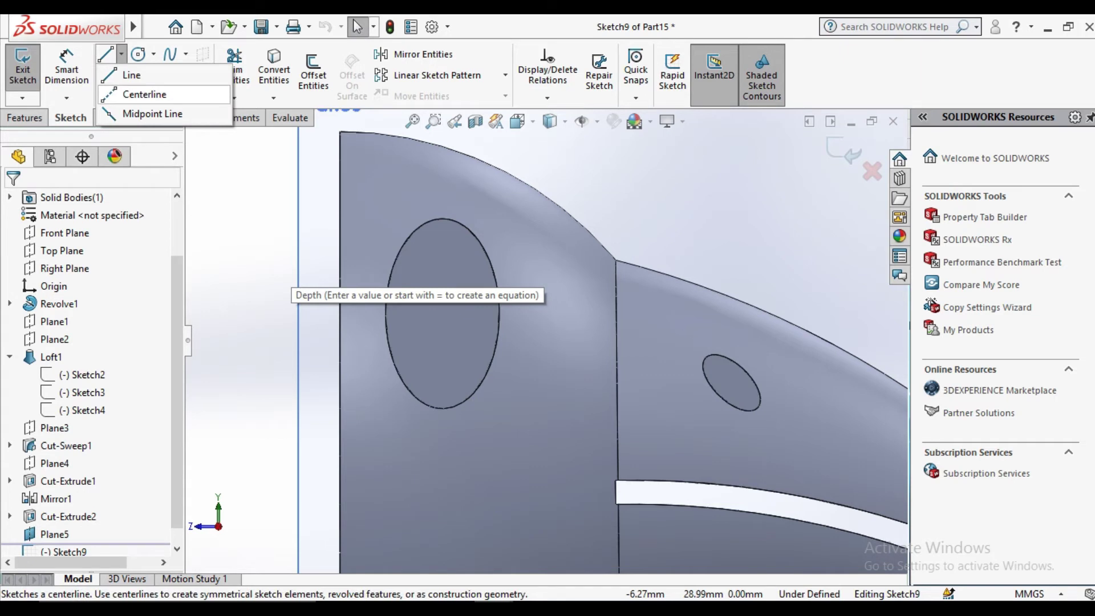
pyautogui.click(146, 90)
pyautogui.click(442, 219)
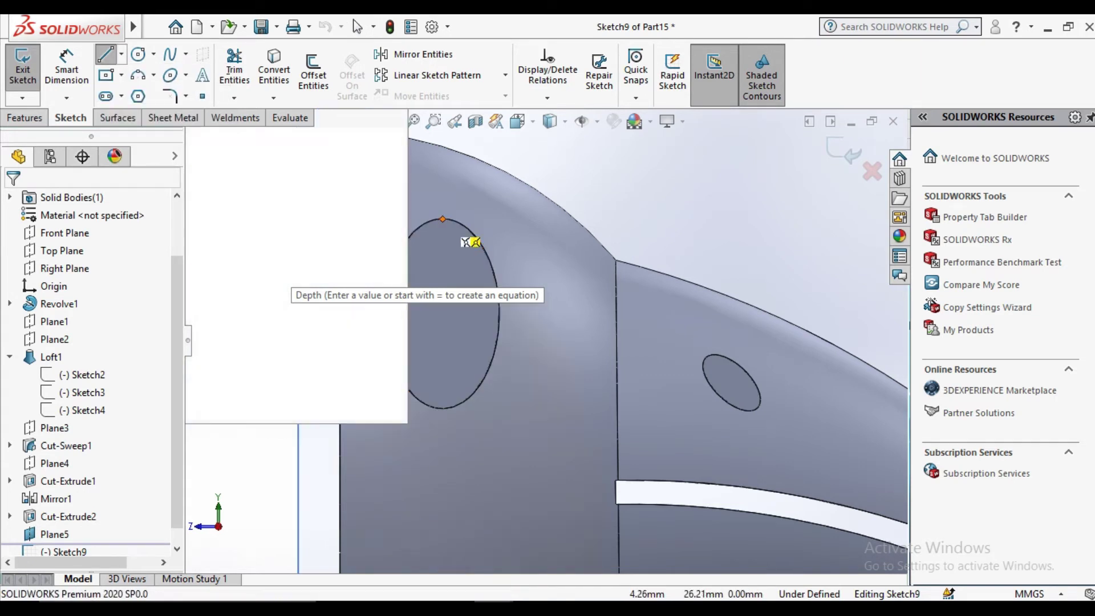
pyautogui.click(442, 409)
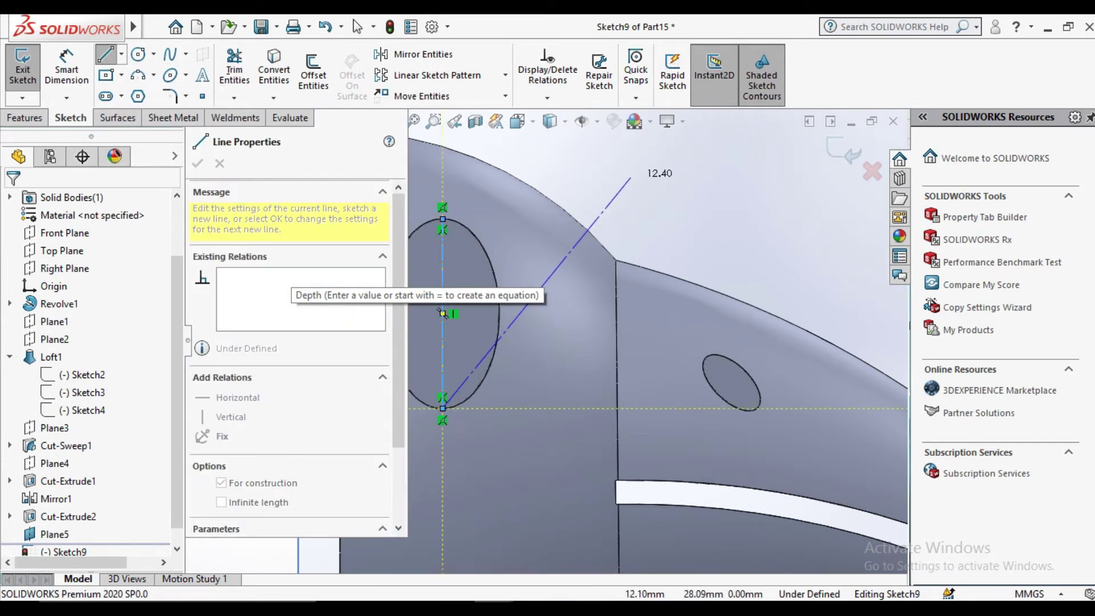
pyautogui.press('Escape')
# Step: Add a three-point arc from the eye's top to bottom, bulging inside the outline, and exit the sketch
pyautogui.click(137, 75)
pyautogui.scroll(-3, 441, 234)
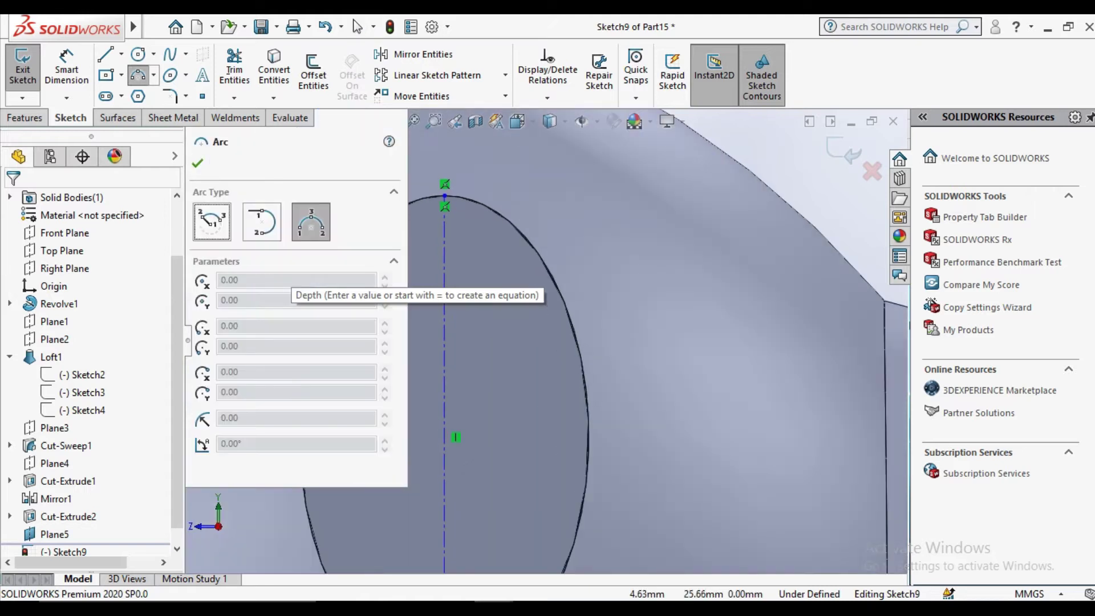
pyautogui.click(445, 197)
pyautogui.scroll(3, 491, 564)
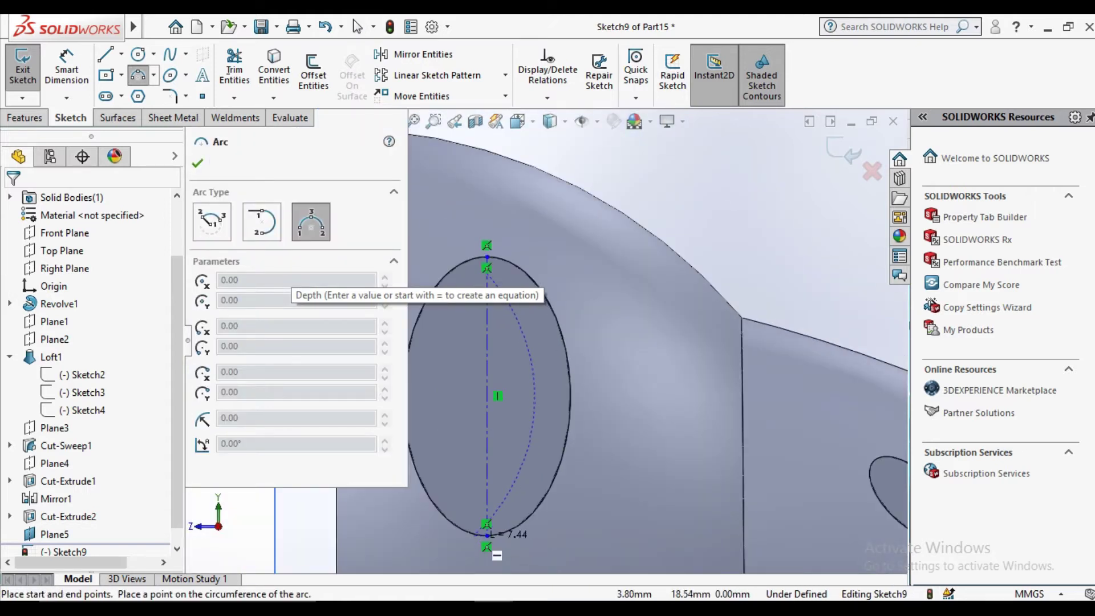
pyautogui.click(488, 524)
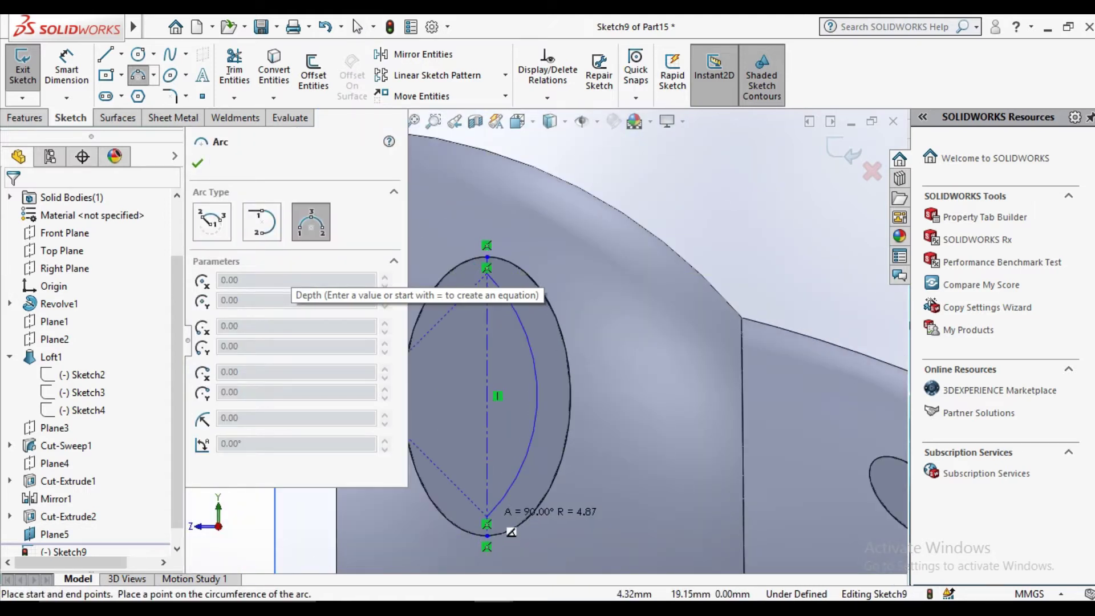
pyautogui.click(552, 436)
pyautogui.rightClick(710, 137)
pyautogui.click(741, 210)
pyautogui.scroll(3, 540, 348)
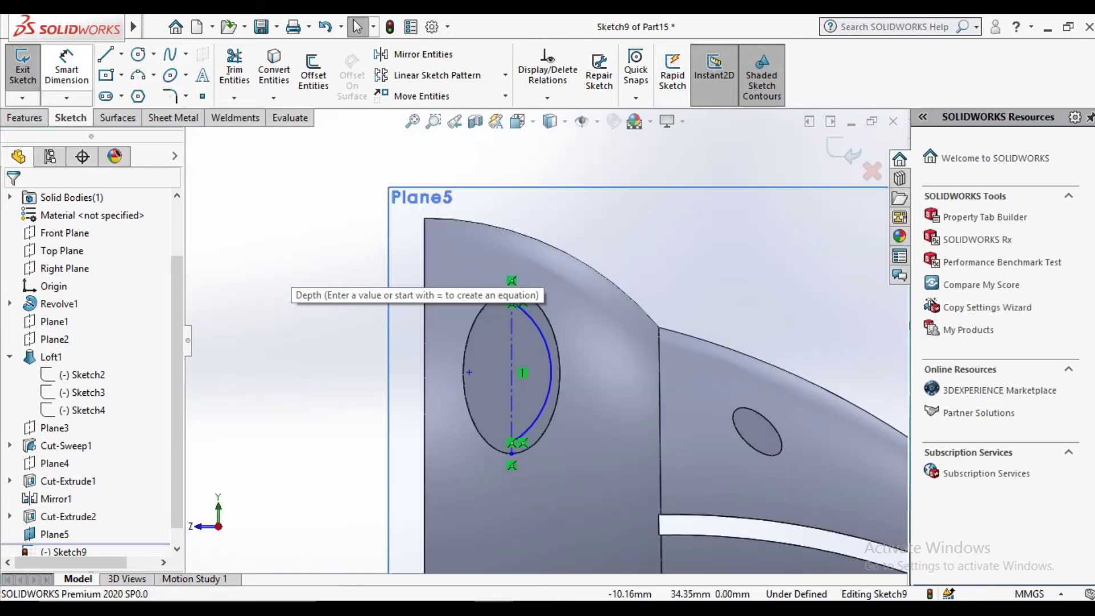
pyautogui.click(23, 69)
# Step: Revolve the Sketch9 arc 360° about its centerline into an eyeball, then view it obliquely
pyautogui.click(80, 71)
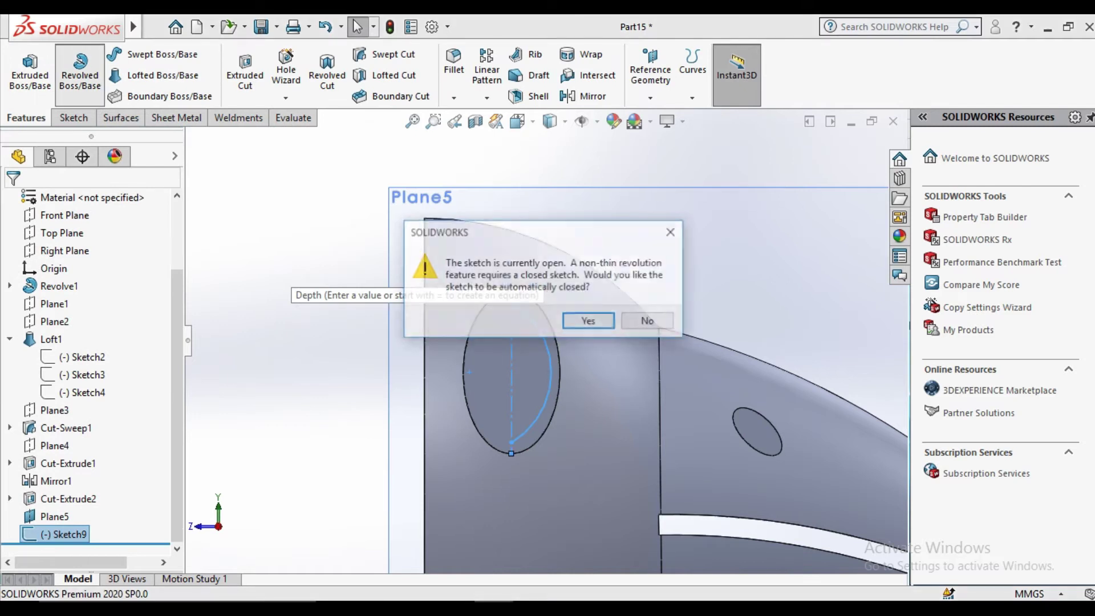
pyautogui.press('Return')
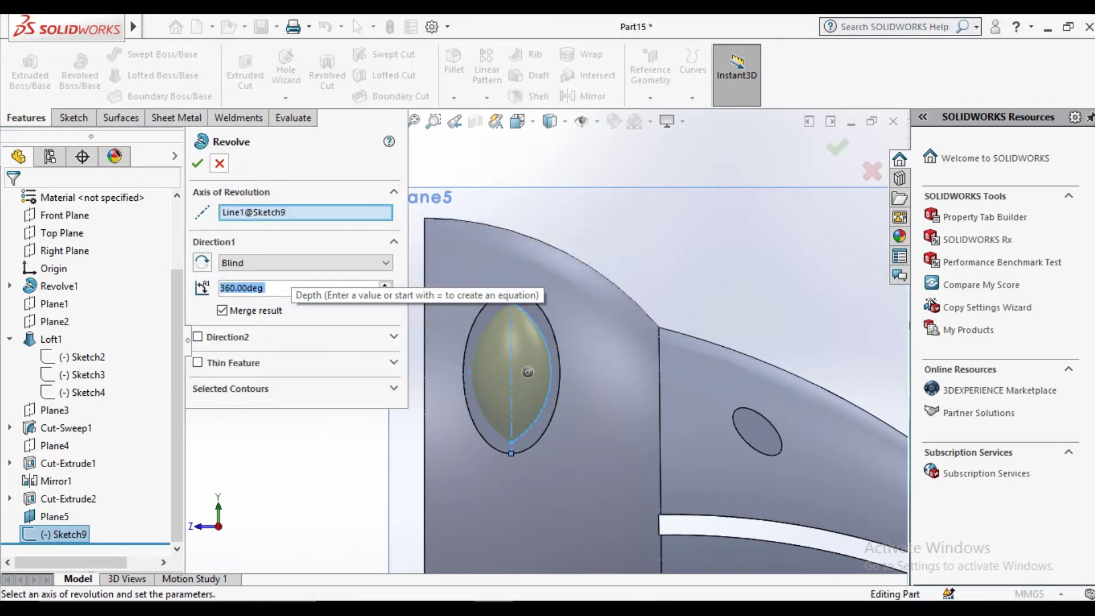
pyautogui.press('Return')
pyautogui.press('f')
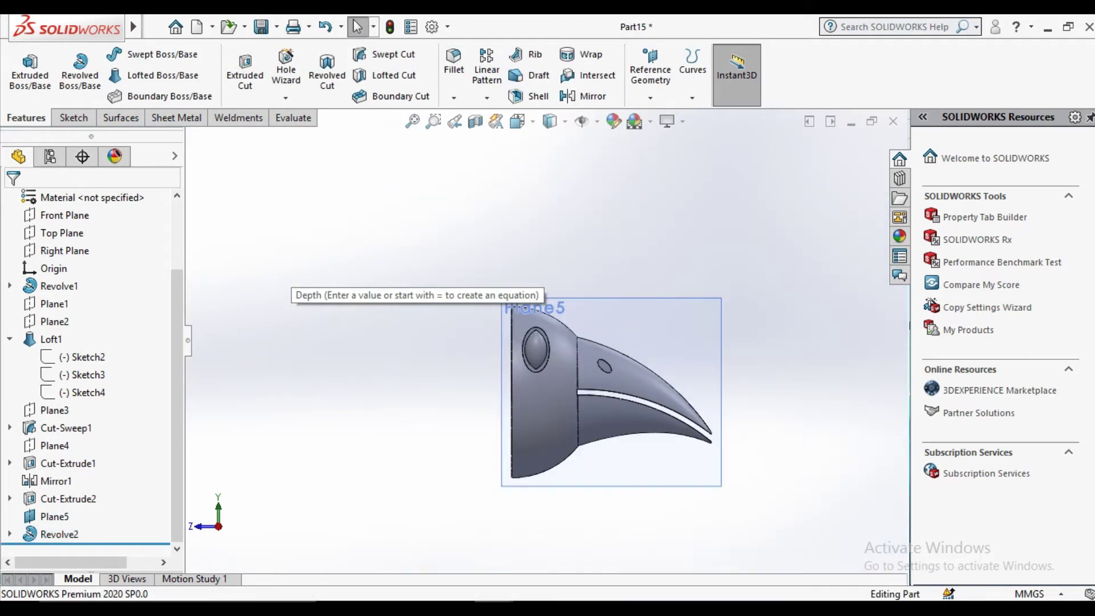
pyautogui.press('Left')
pyautogui.press('Down')
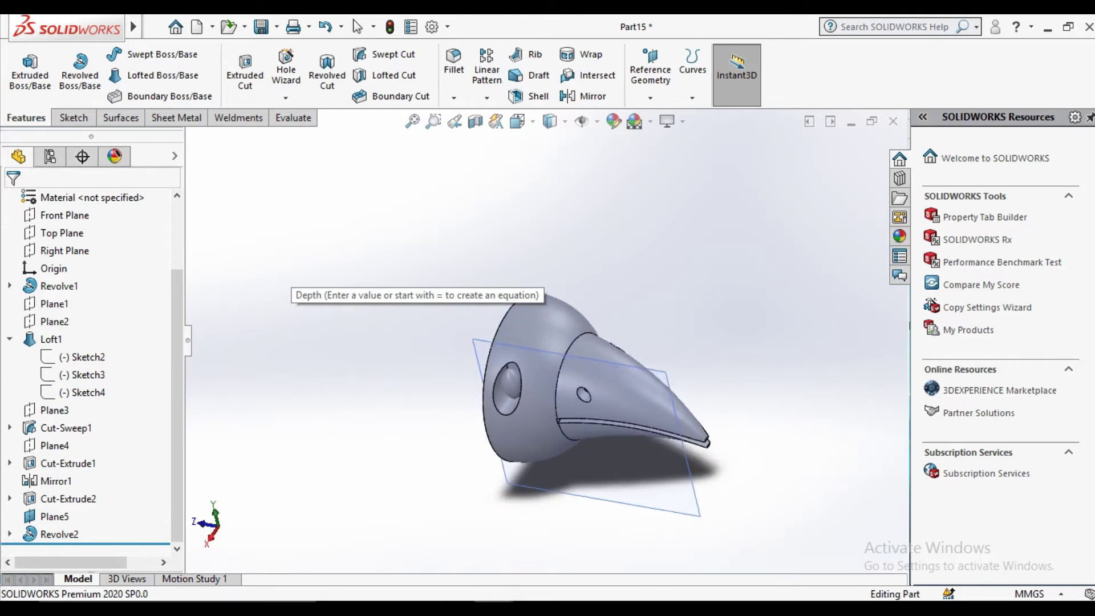
pyautogui.press('Left')
# Step: Mirror Cut-Extrude2 and Revolve2 across the Right Plane
pyautogui.click(588, 96)
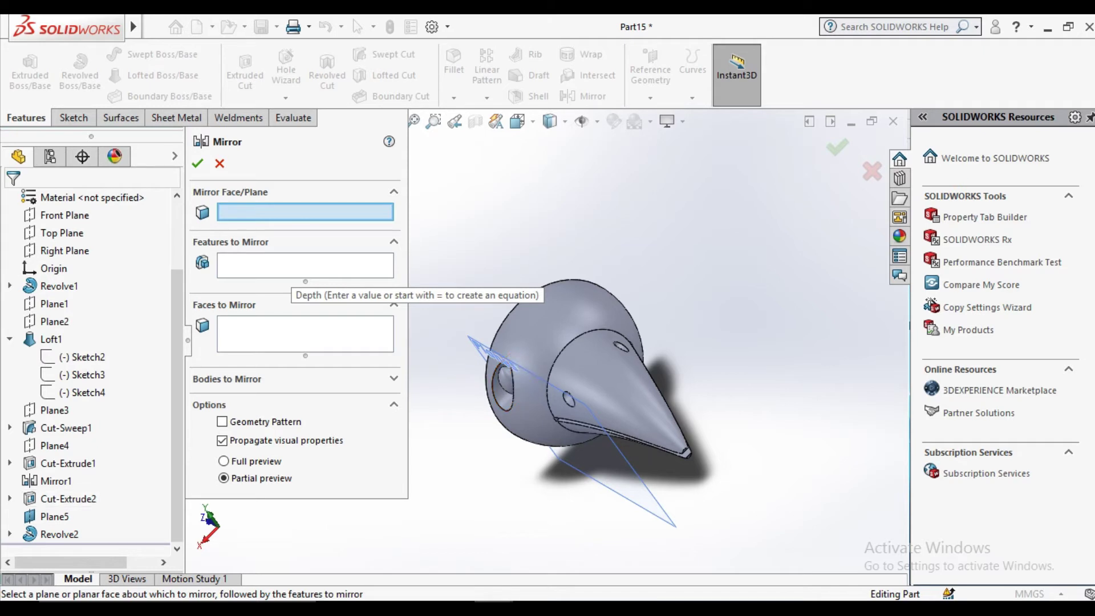
pyautogui.press('Tab')
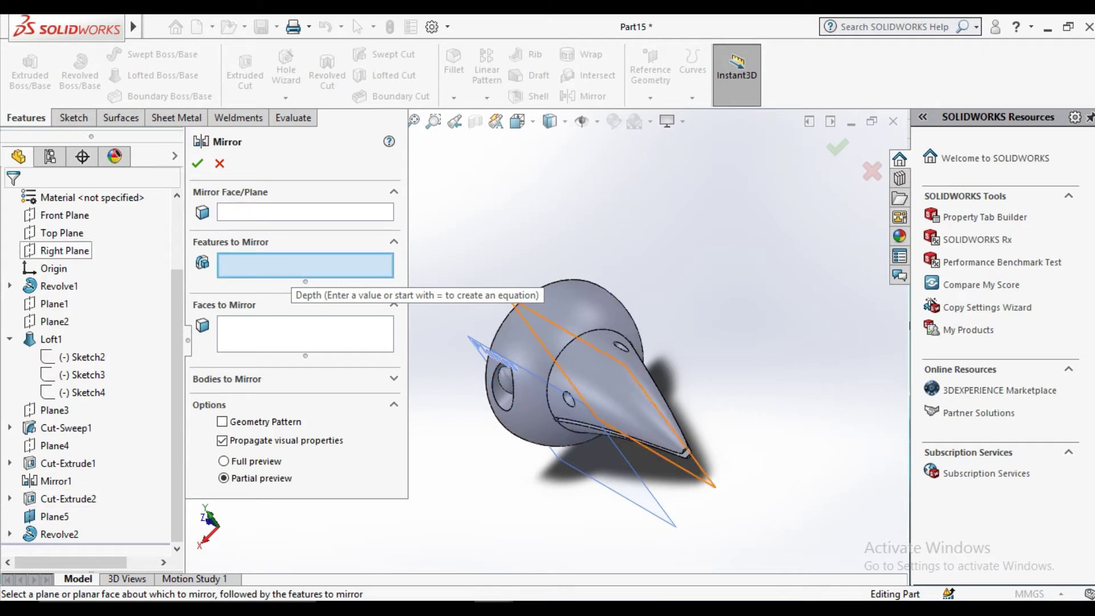
pyautogui.scroll(3, 91, 342)
pyautogui.hotkey('shift', 'Tab')
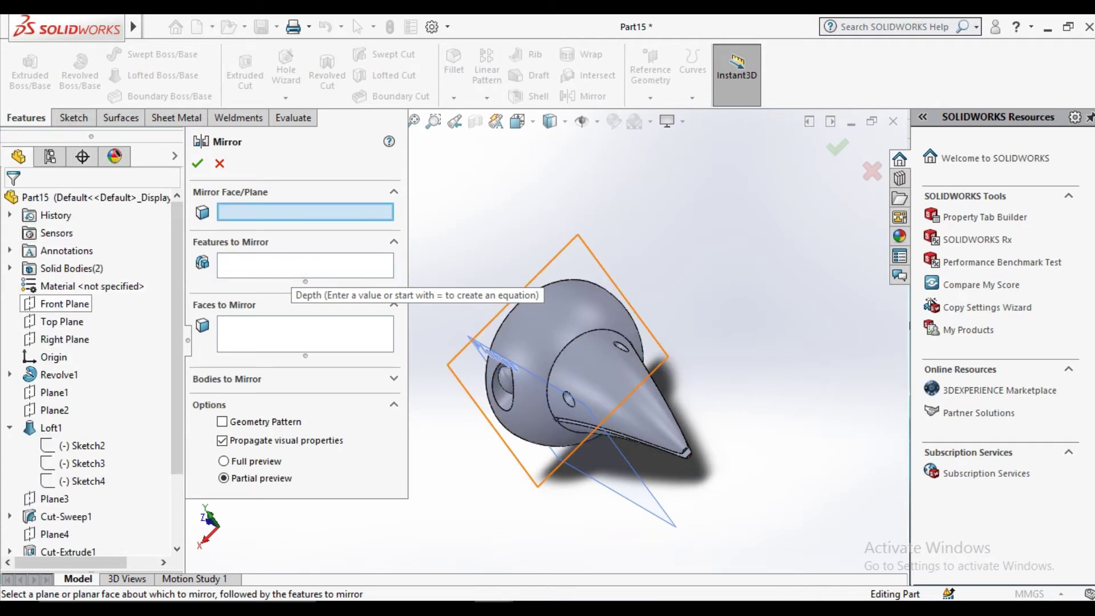
pyautogui.click(64, 339)
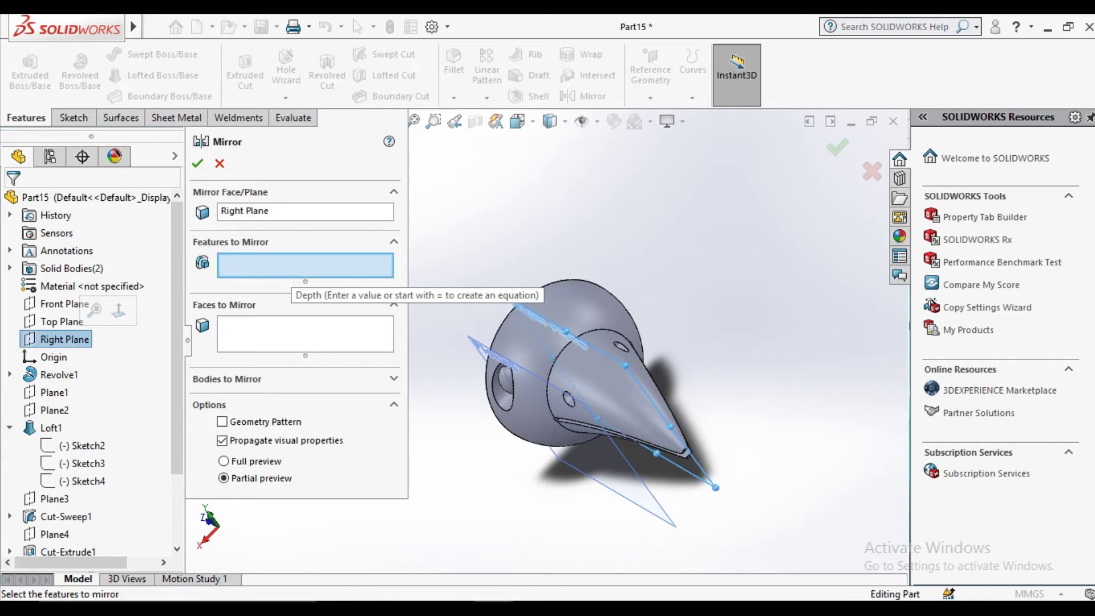
pyautogui.scroll(-1, 68, 530)
pyautogui.click(69, 534)
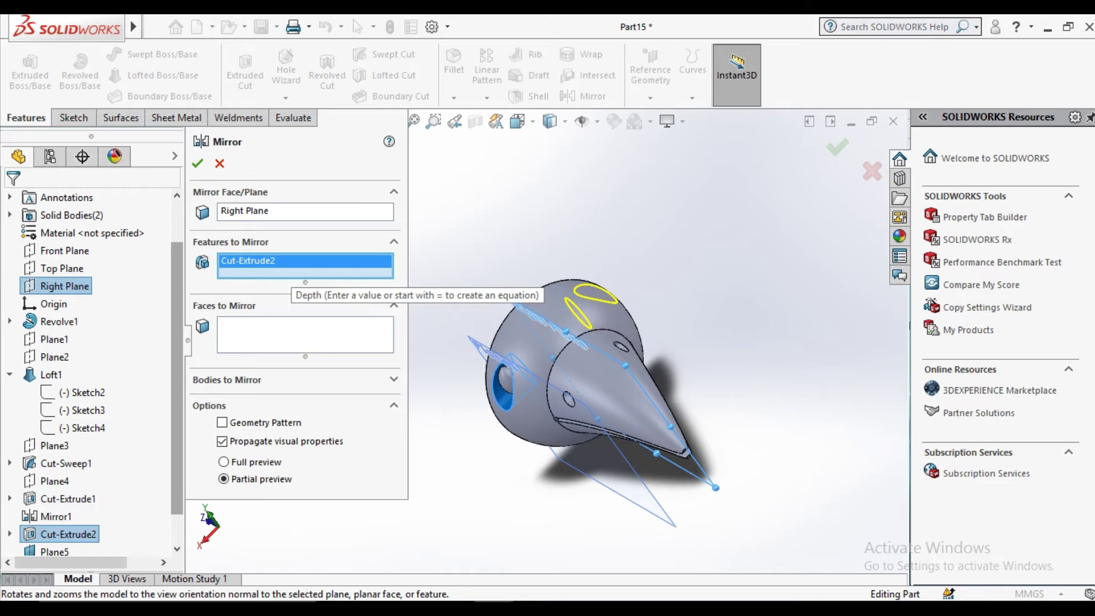
pyautogui.scroll(-1, 69, 524)
pyautogui.click(59, 534)
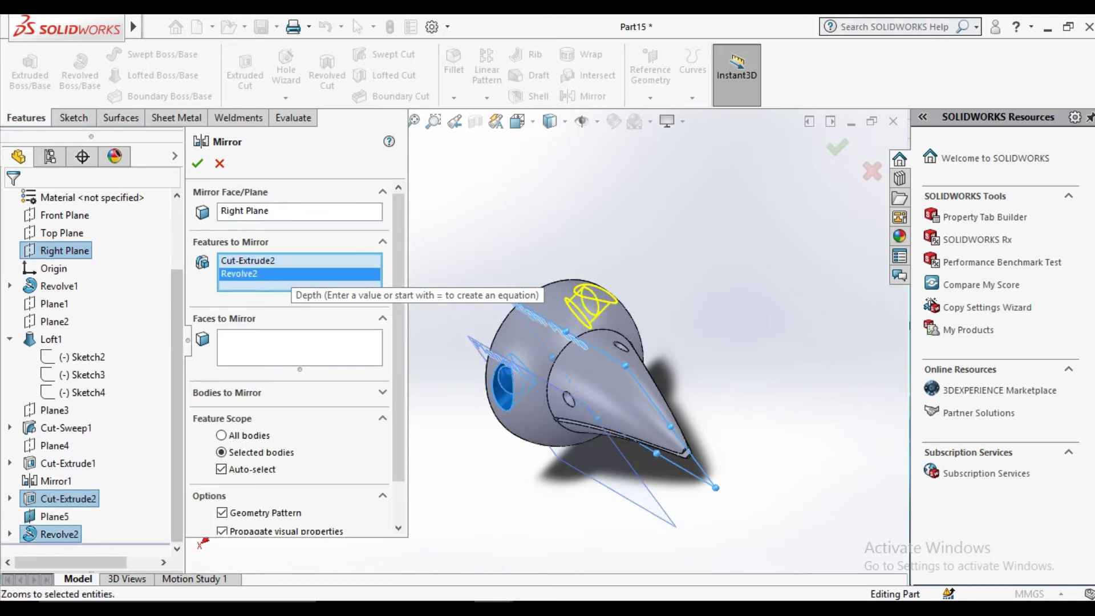
pyautogui.click(198, 163)
pyautogui.moveTo(570, 370); pyautogui.dragTo(593, 365, button='middle')
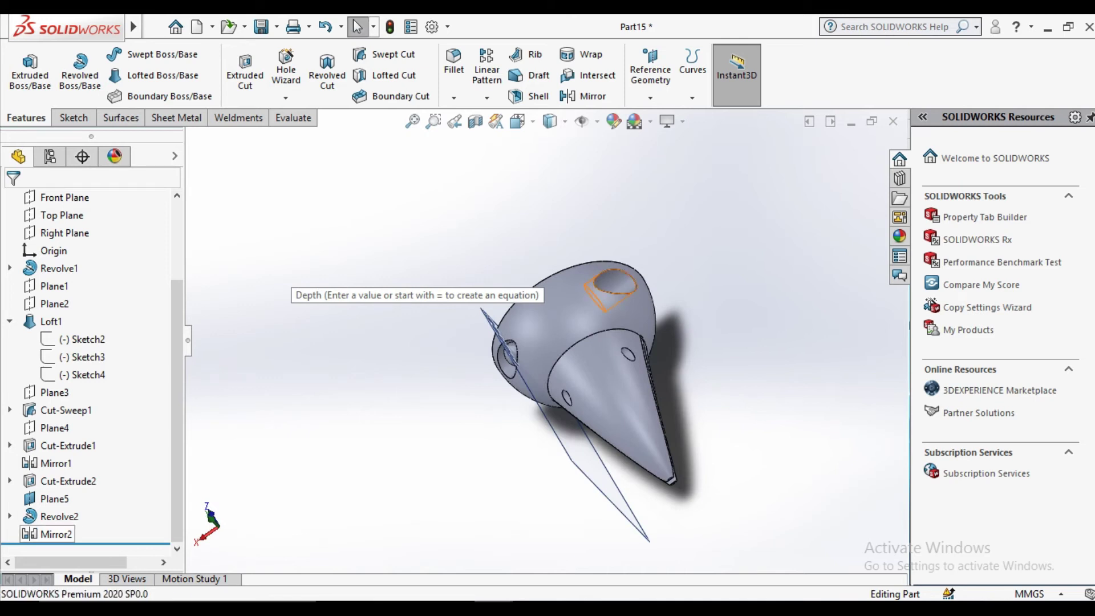
# Step: Reopen Mirror2 to review its mirrored features and confirm it again
pyautogui.click(56, 534)
pyautogui.rightClick(56, 534)
pyautogui.press('Escape')
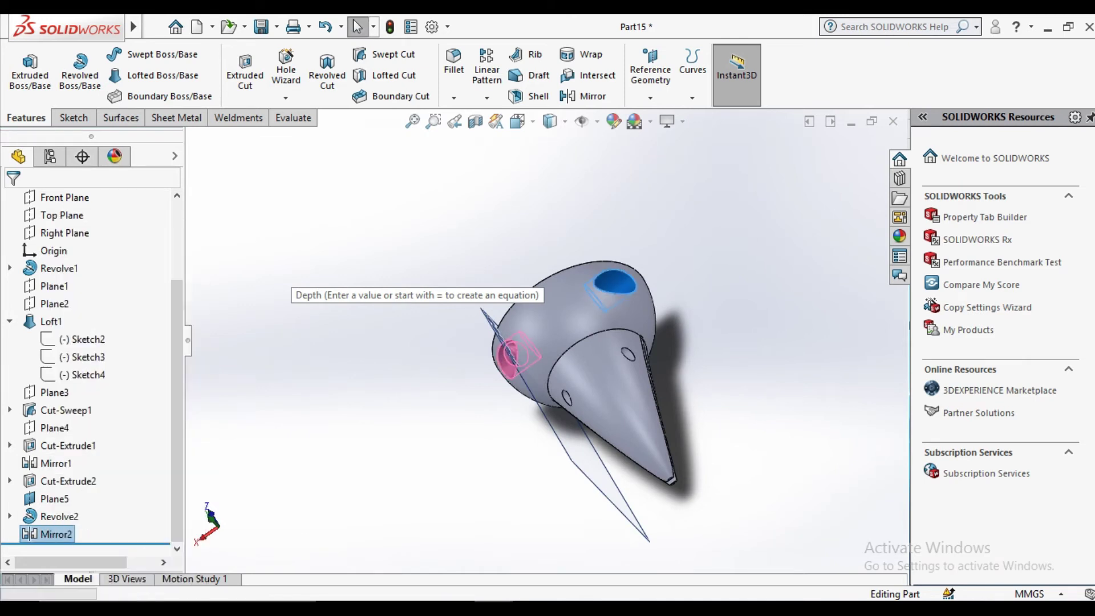
pyautogui.press('Left')
pyautogui.press('Left')
pyautogui.press('Left')
pyautogui.press('Tab')
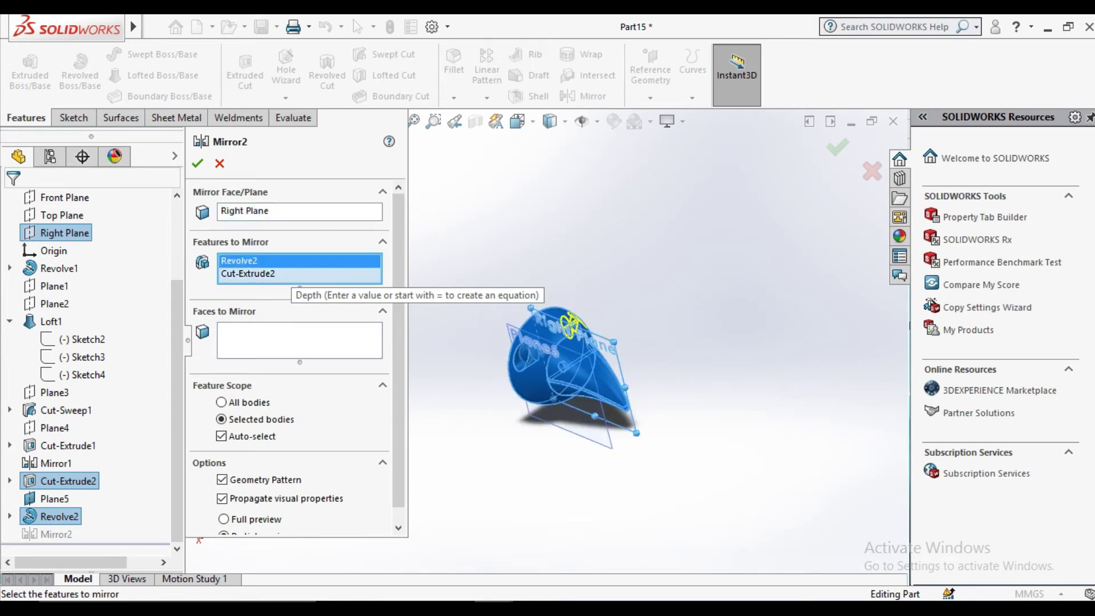
pyautogui.press('Return')
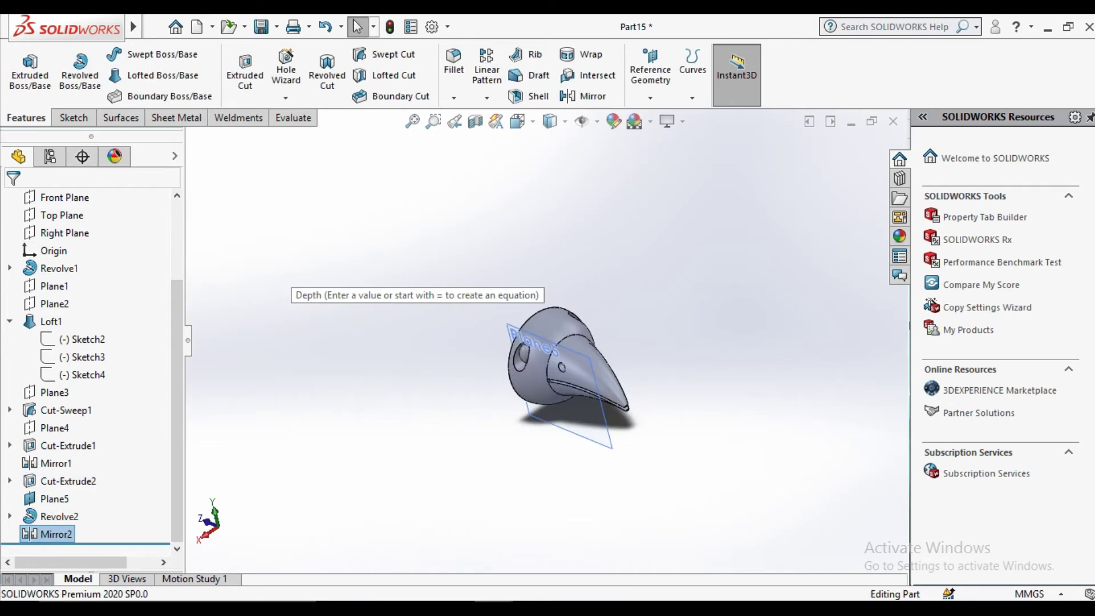
pyautogui.press('Return')
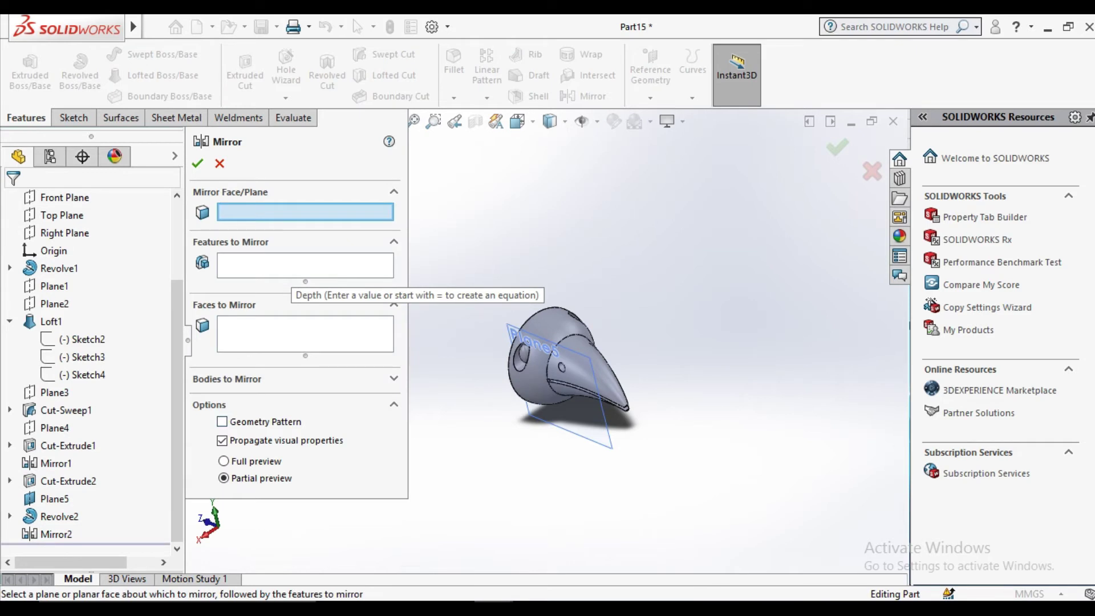
# Step: Mirror the eyeball body across the Right Plane using Bodies to Mirror
pyautogui.scroll(1, 83, 339)
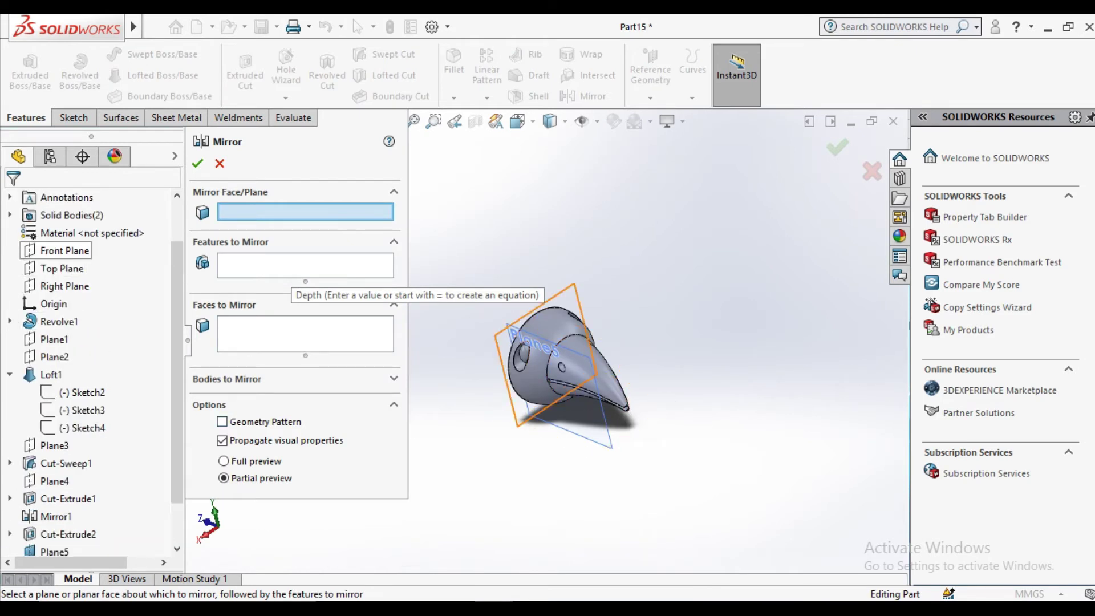
pyautogui.click(65, 286)
pyautogui.scroll(-1, 65, 285)
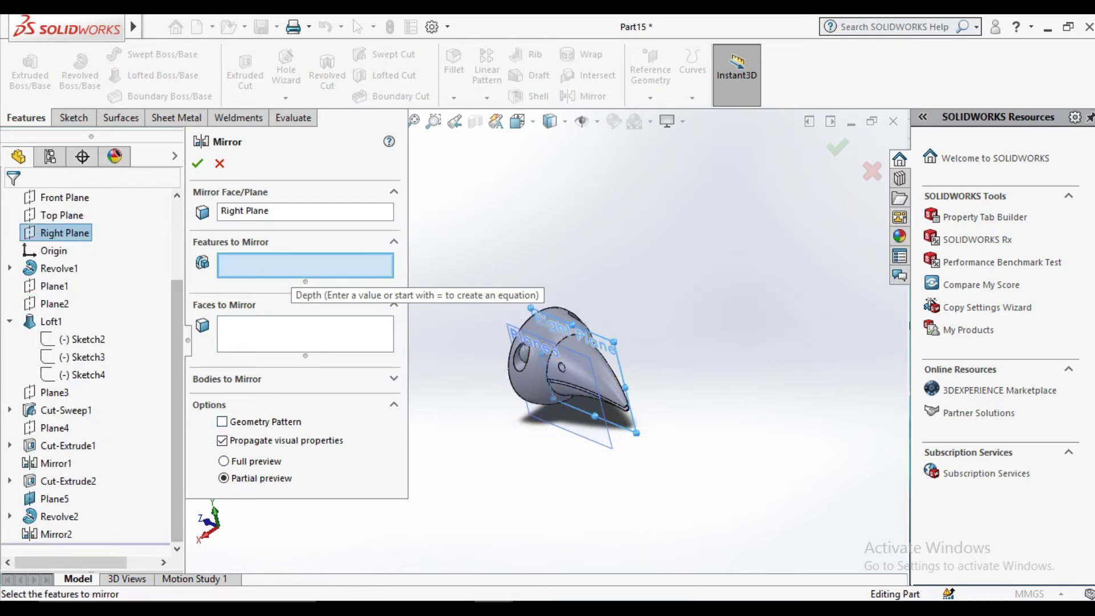
pyautogui.click(227, 378)
pyautogui.scroll(5, 503, 376)
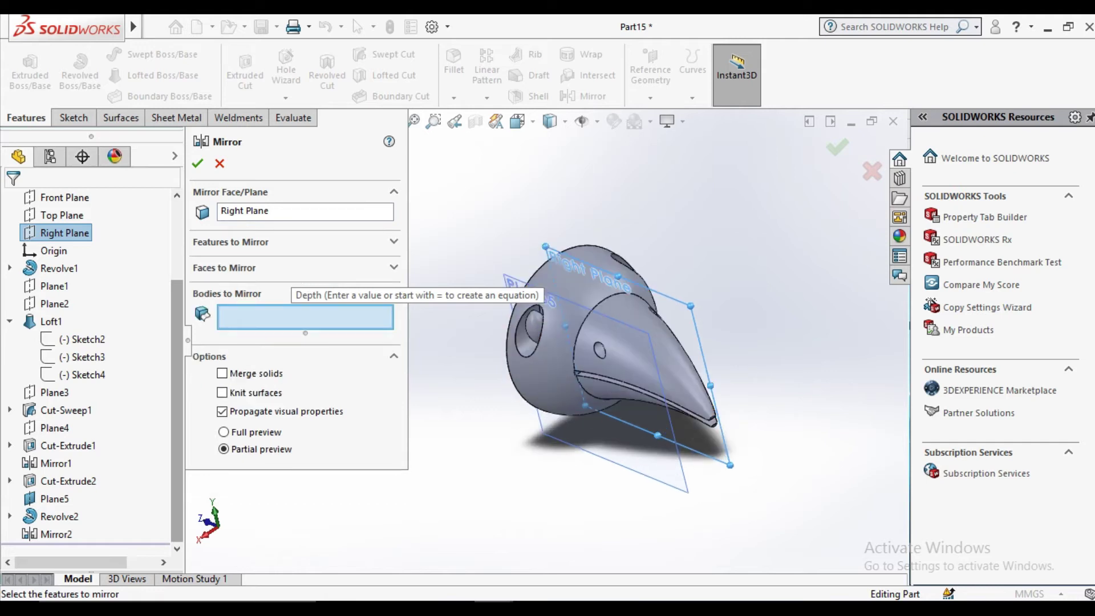
pyautogui.click(570, 370)
pyautogui.click(240, 312)
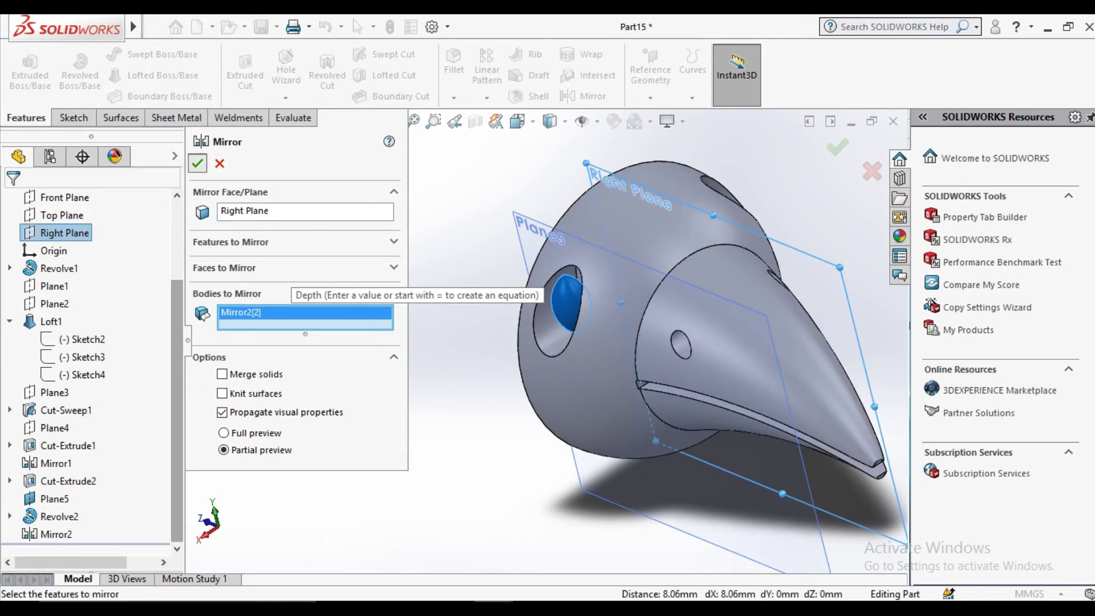
pyautogui.press('Return')
# Step: Hide Plane5 and rotate from the side view to face the round back opening
pyautogui.scroll(-3, 547, 377)
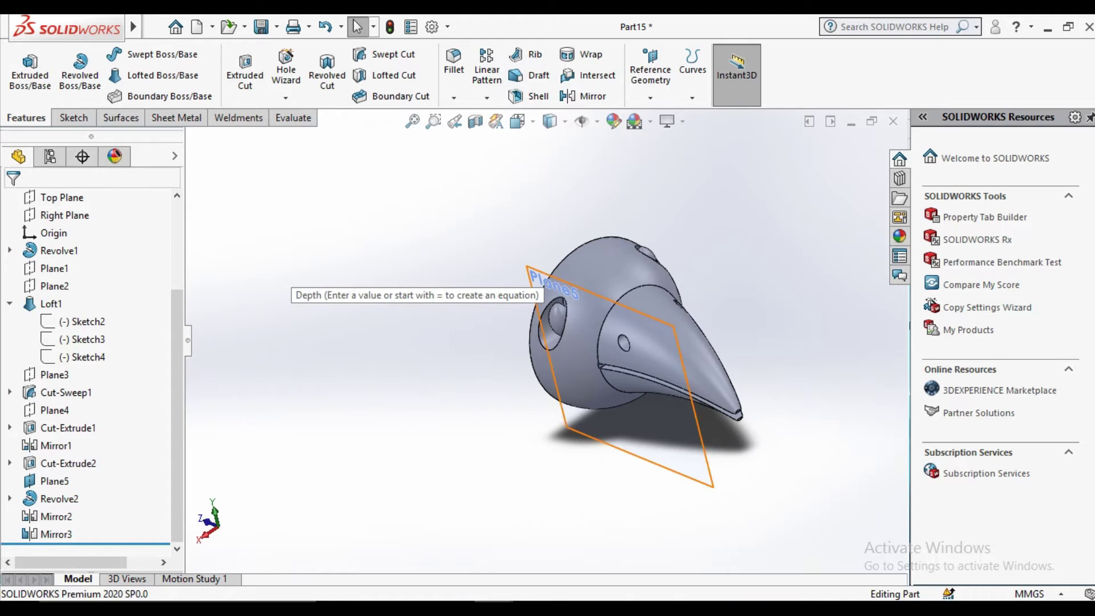
pyautogui.rightClick(535, 273)
pyautogui.click(594, 257)
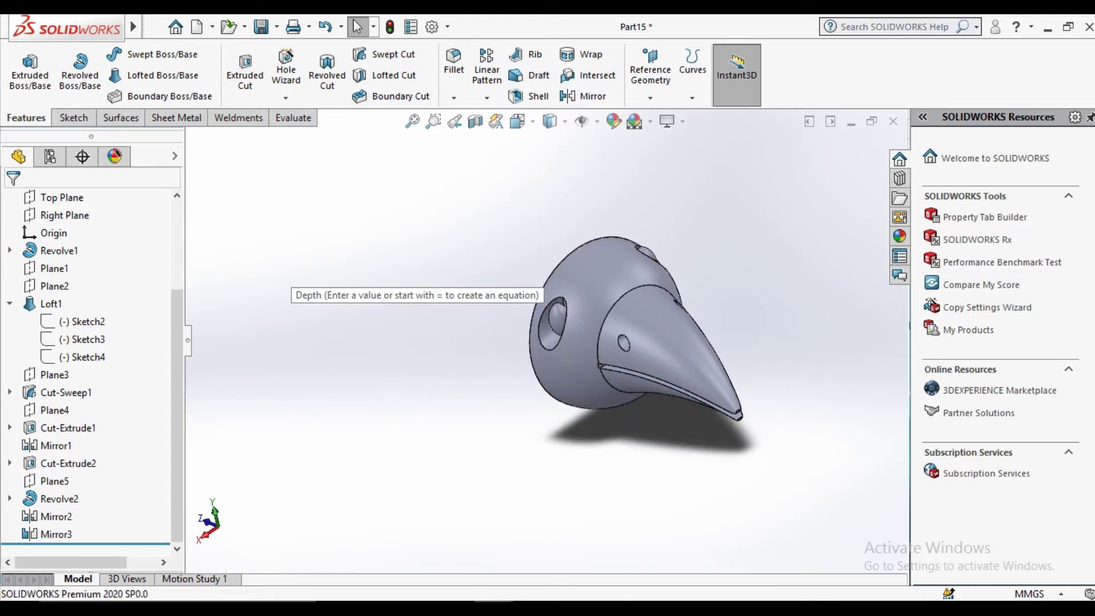
pyautogui.hotkey('ctrl', '4')
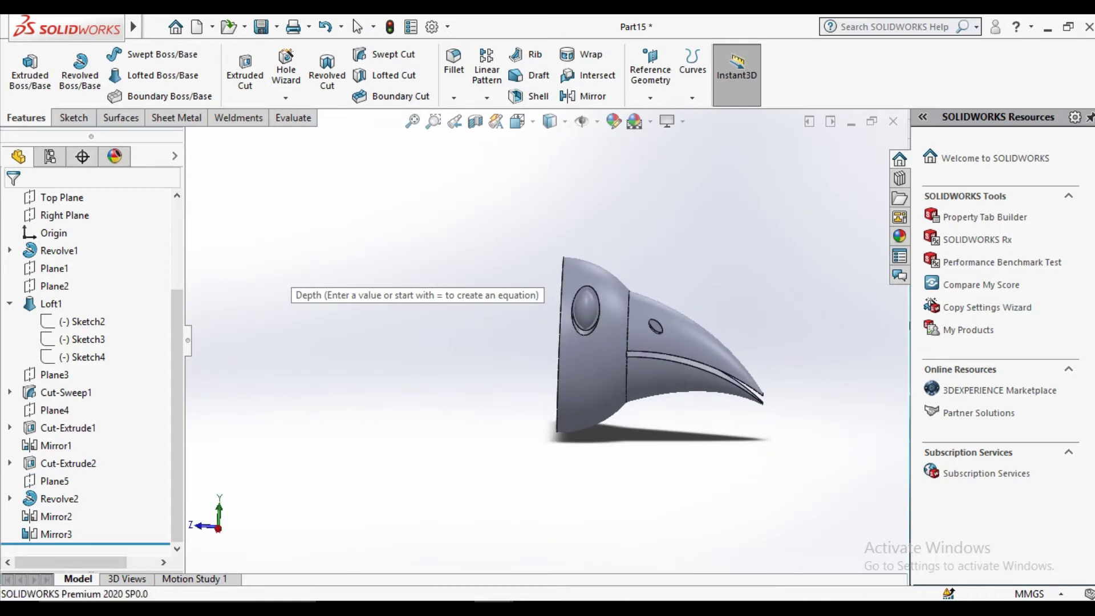
pyautogui.press('Left')
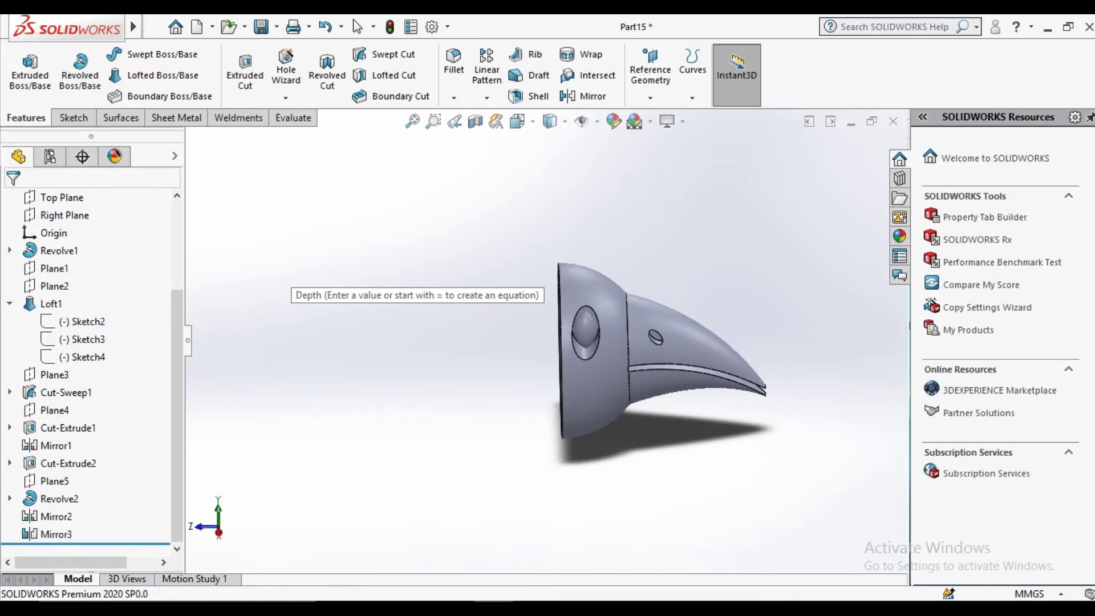
pyautogui.press('Left')
pyautogui.press('Left')
# Step: Sketch on the round back face and extrude it 5 mm into a disc rim
pyautogui.click(570, 342)
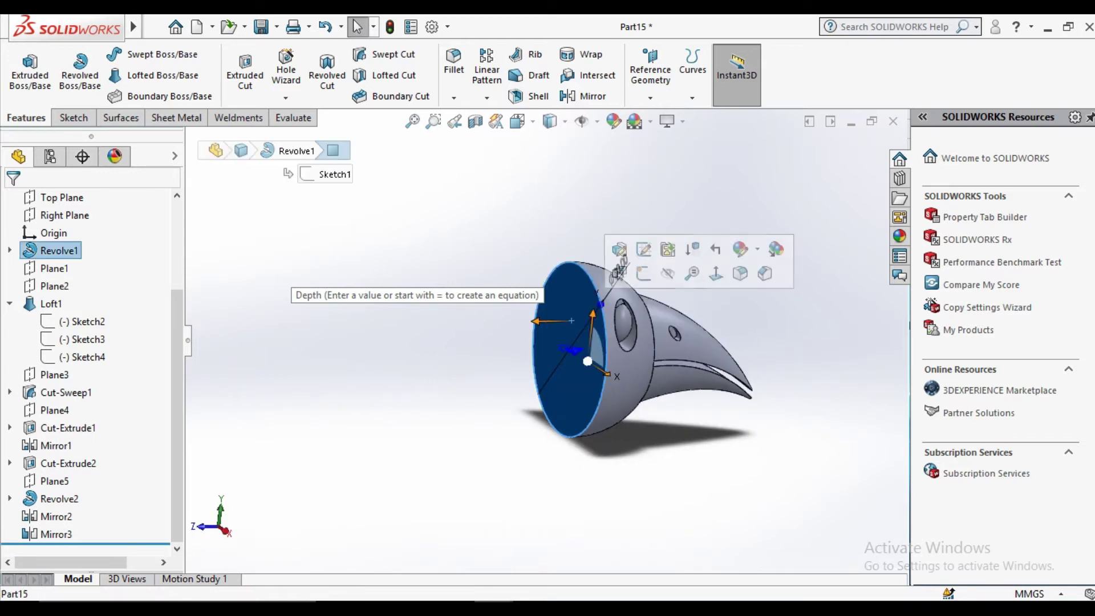
pyautogui.click(643, 274)
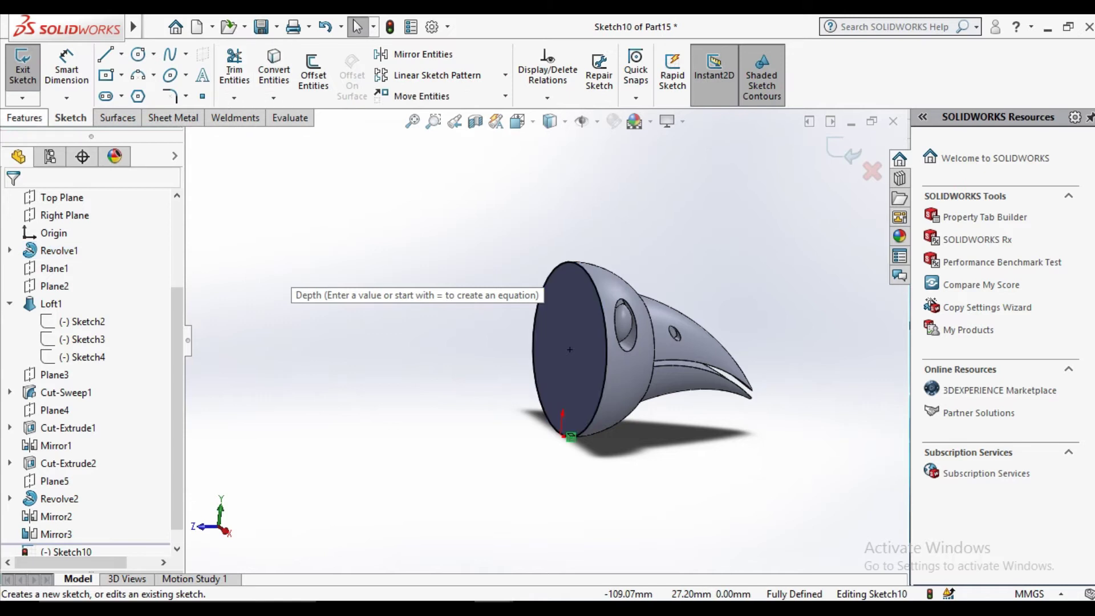
pyautogui.click(24, 117)
pyautogui.click(29, 68)
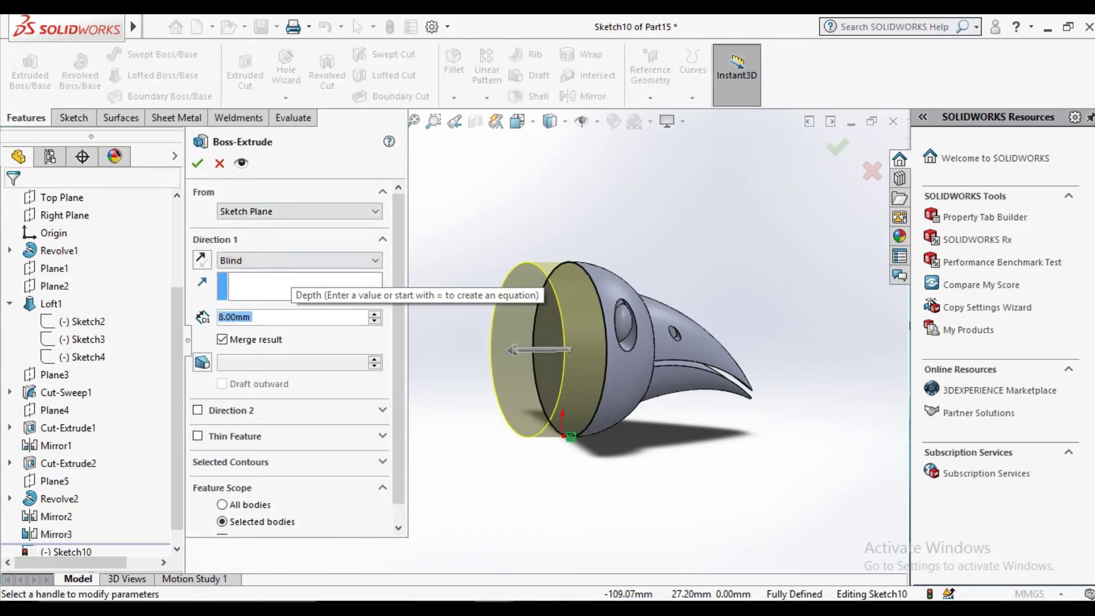
pyautogui.write('5')
pyautogui.press('Return')
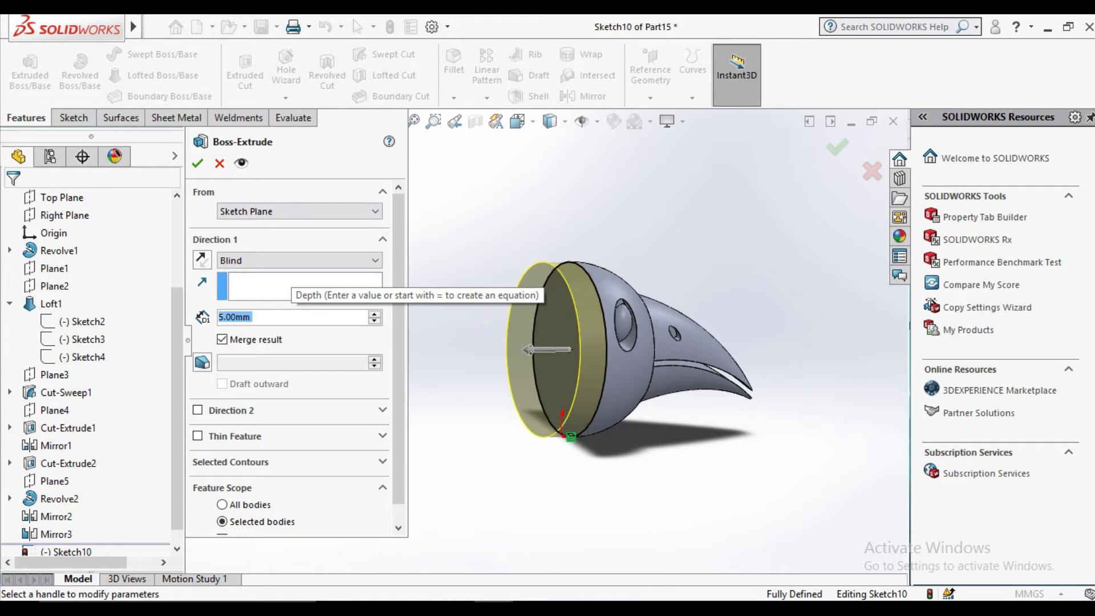
pyautogui.press('Return')
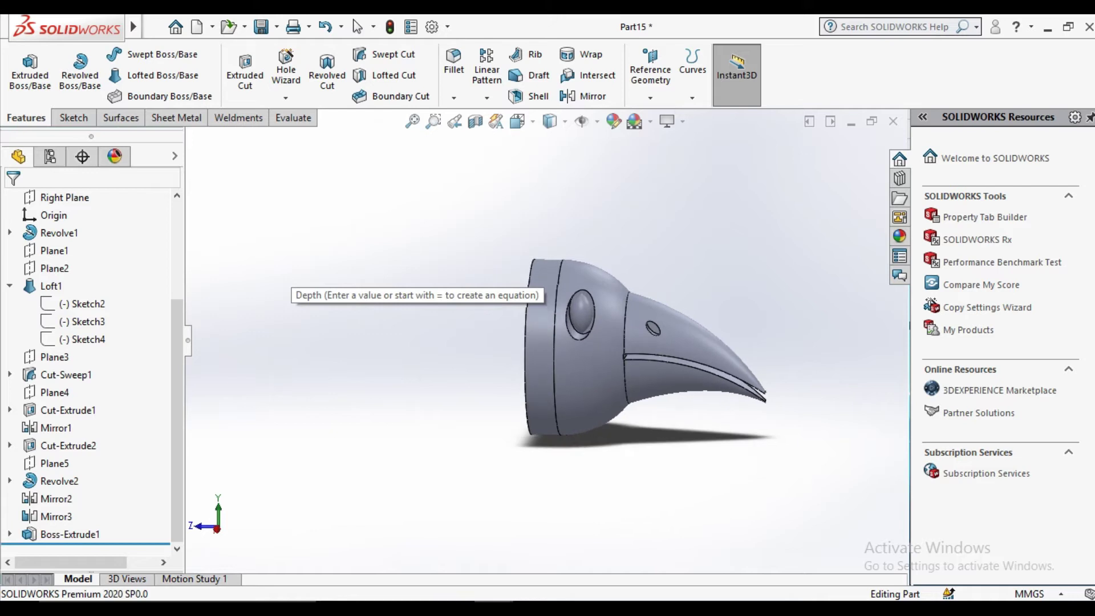
pyautogui.moveTo(627, 342); pyautogui.dragTo(570, 319, button='middle')
pyautogui.moveTo(628, 371)
pyautogui.mouseDown(button='middle')
pyautogui.moveTo(570, 354)
pyautogui.moveTo(615, 365)
pyautogui.mouseUp(button='middle')
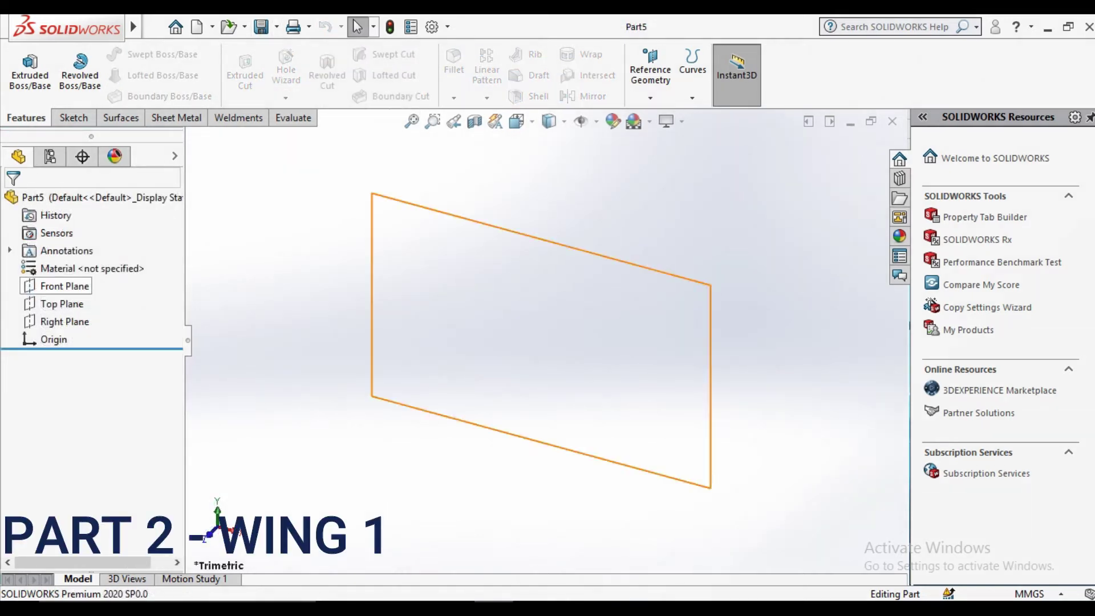
# Step: Sketch a three-point arc on the Front Plane of the new wing part
pyautogui.click(64, 286)
pyautogui.click(104, 260)
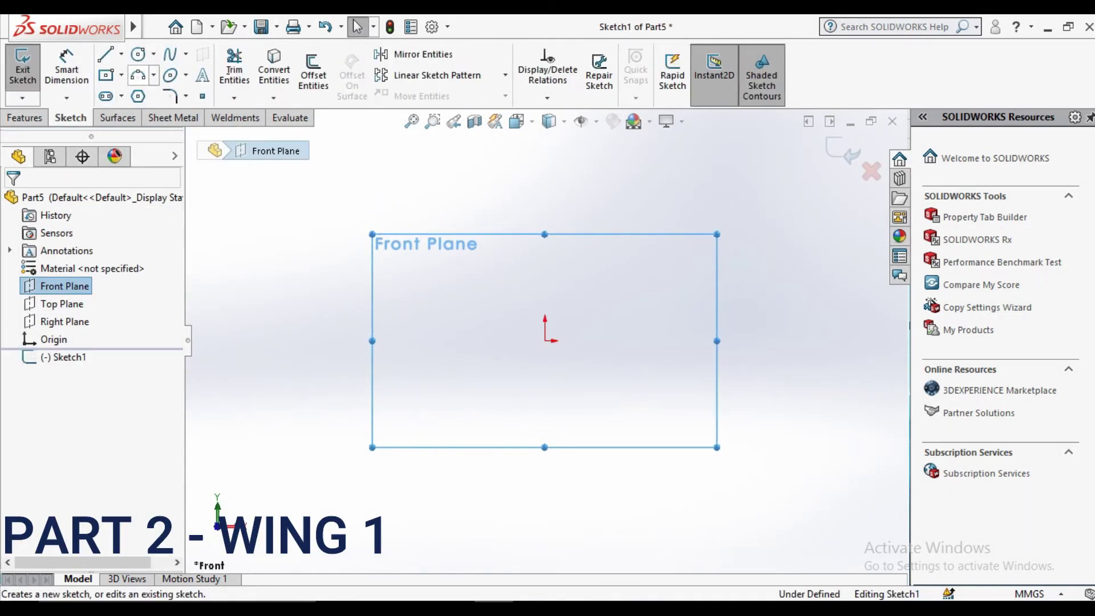
pyautogui.click(137, 75)
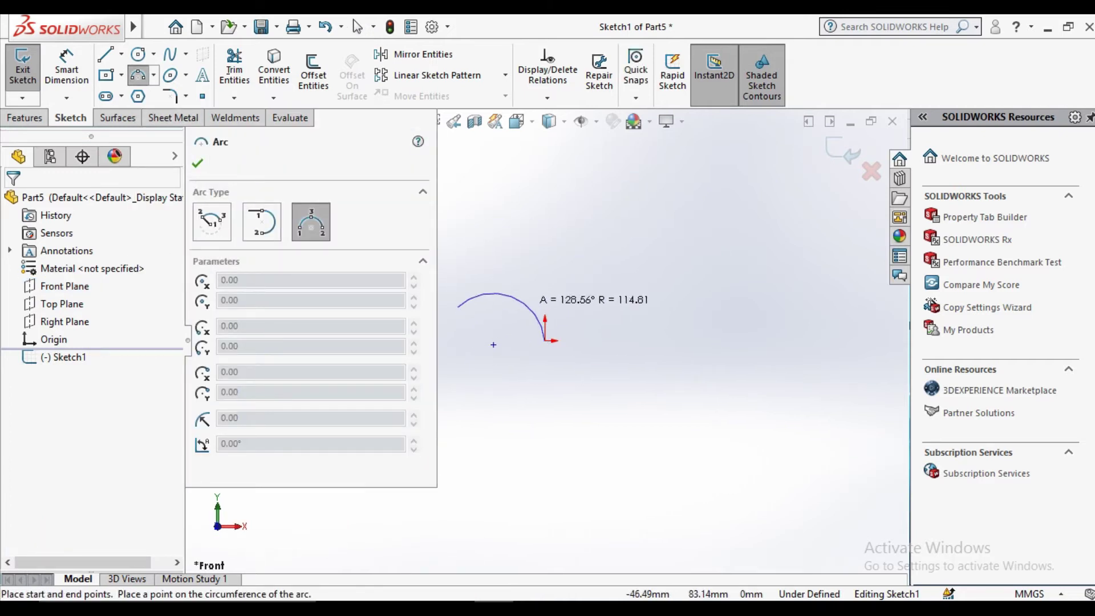
pyautogui.click(513, 322)
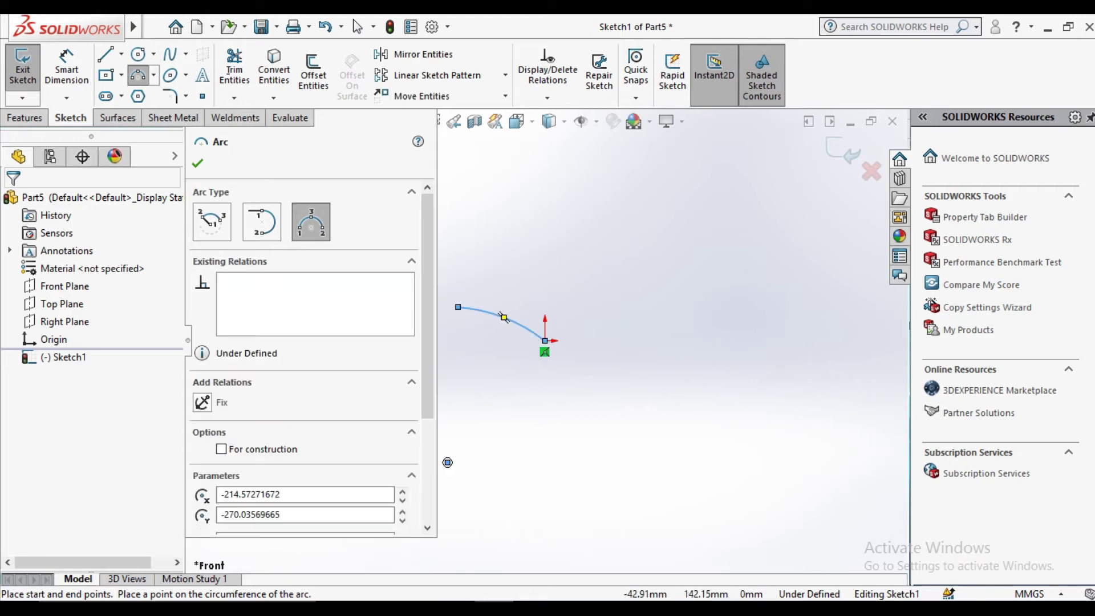
pyautogui.press('Escape')
pyautogui.scroll(-5, 497, 320)
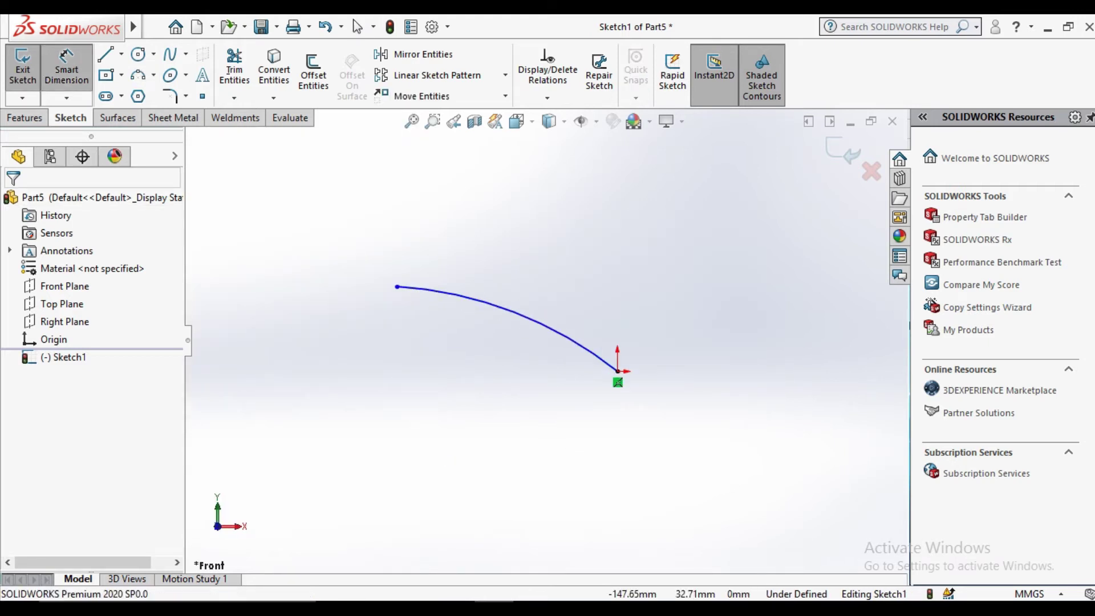
# Step: Dimension the arc 100 mm wide and 20 mm high
pyautogui.click(397, 287)
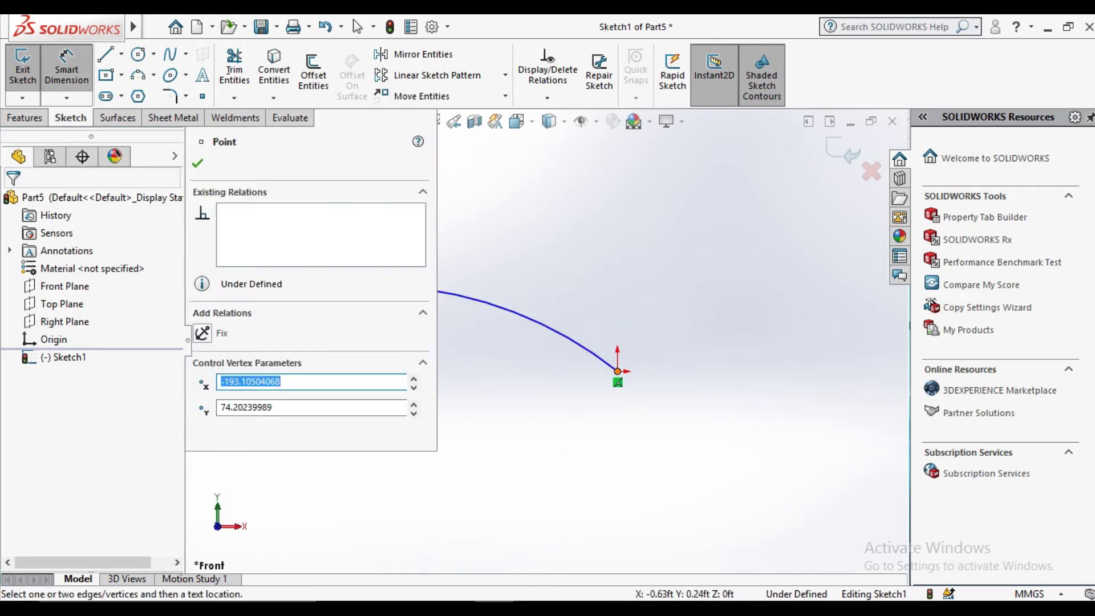
pyautogui.click(617, 371)
pyautogui.click(616, 231)
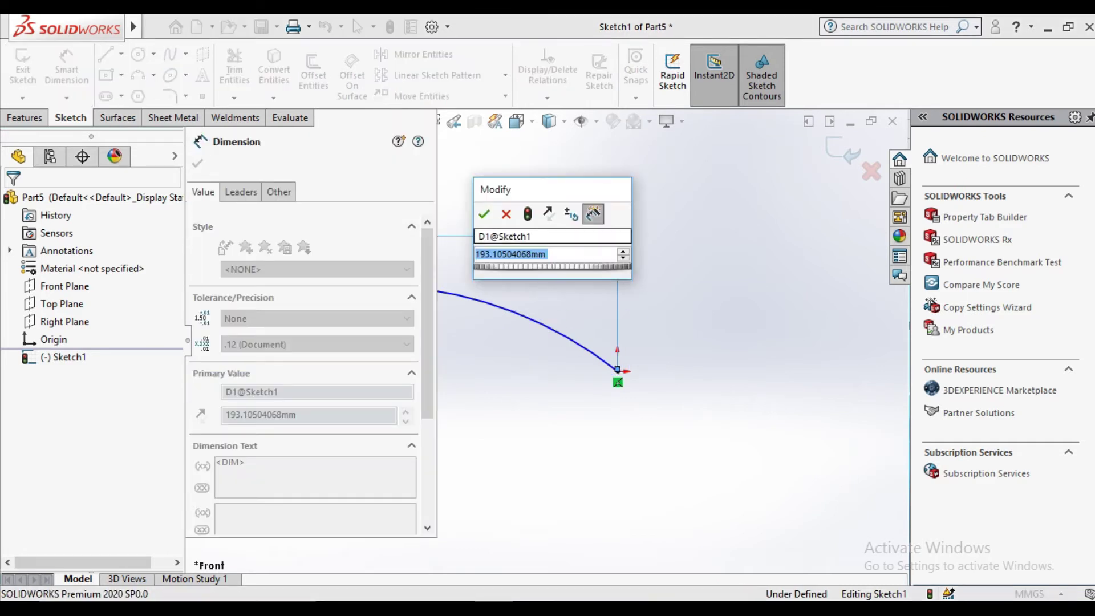
pyautogui.write('100')
pyautogui.press('Return')
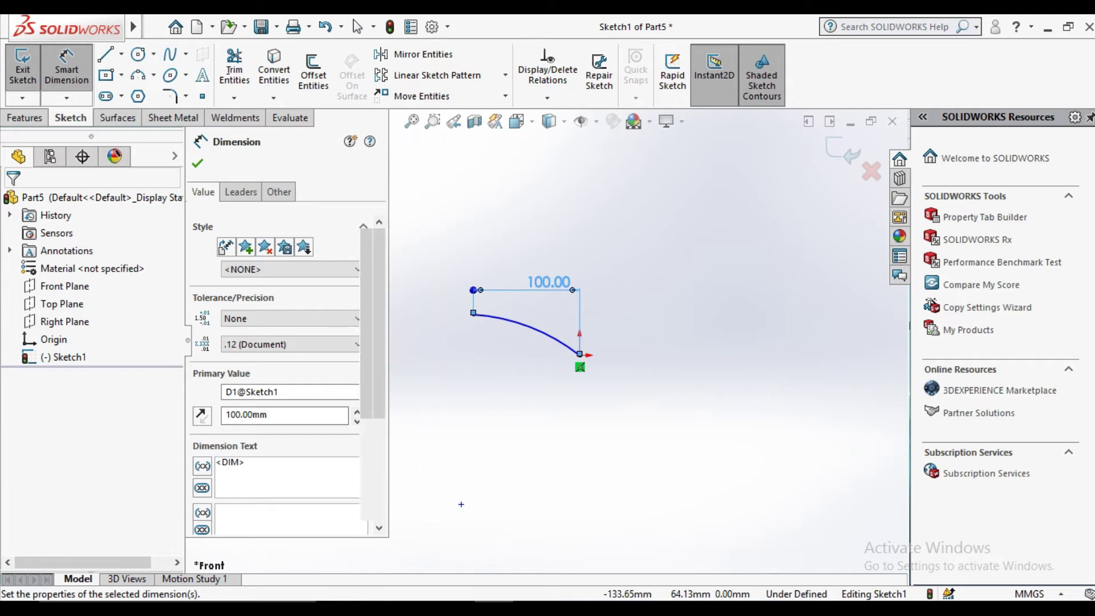
pyautogui.press('f')
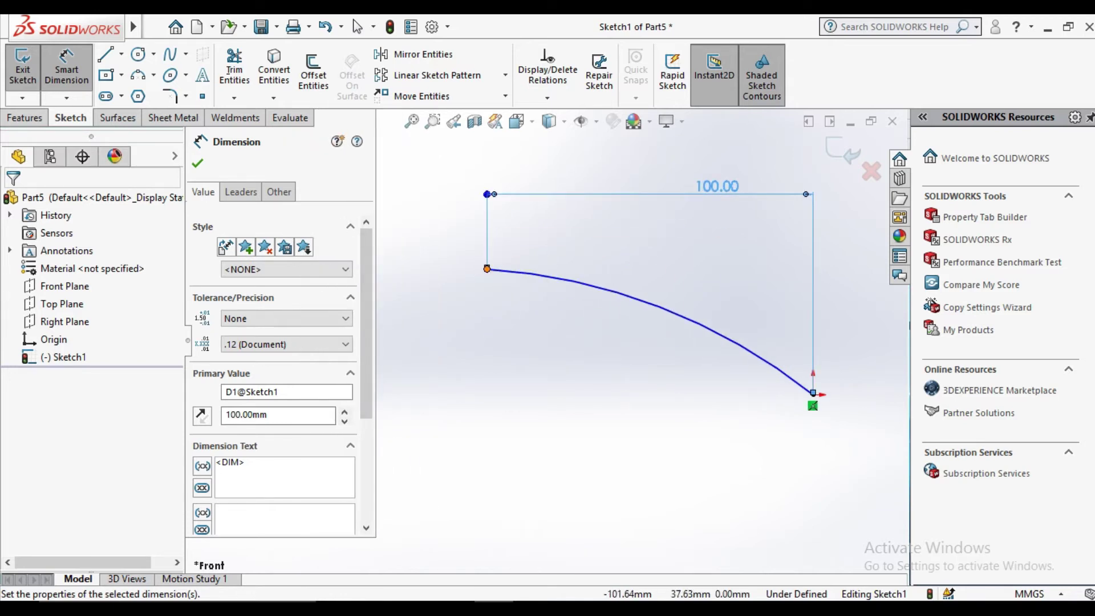
pyautogui.click(487, 269)
pyautogui.click(813, 394)
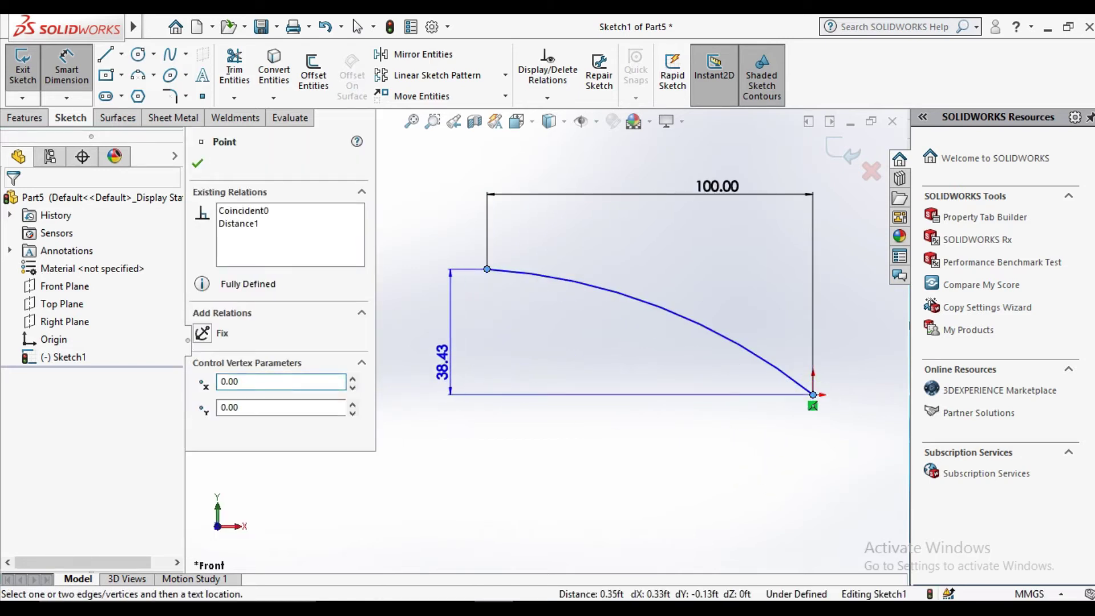
pyautogui.click(442, 362)
pyautogui.write('20')
pyautogui.press('Return')
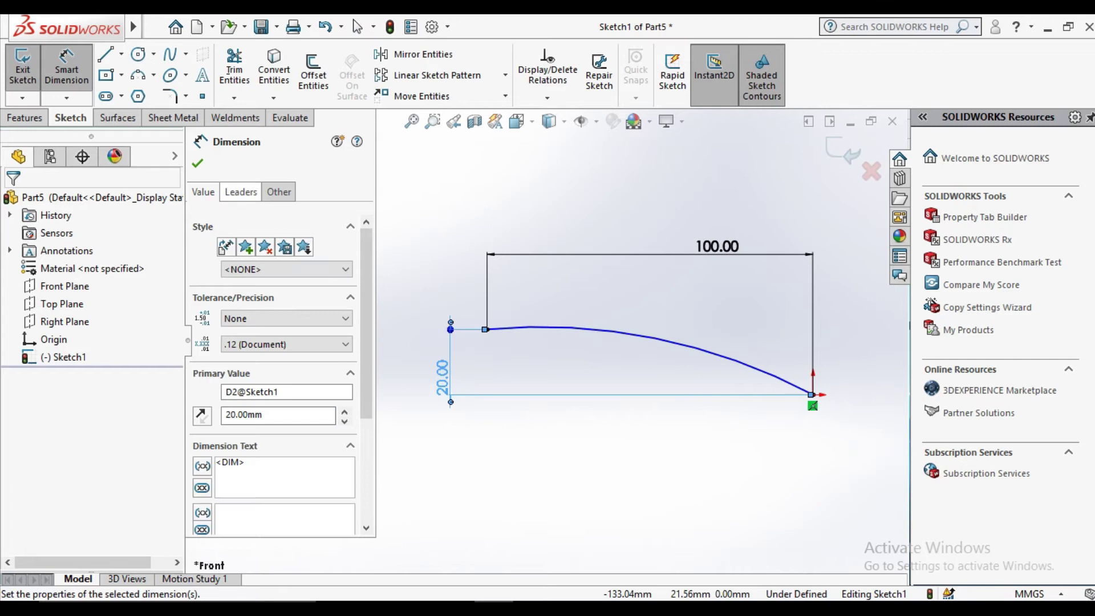
# Step: Give the arc a 150 mm radius dimension
pyautogui.press('Escape')
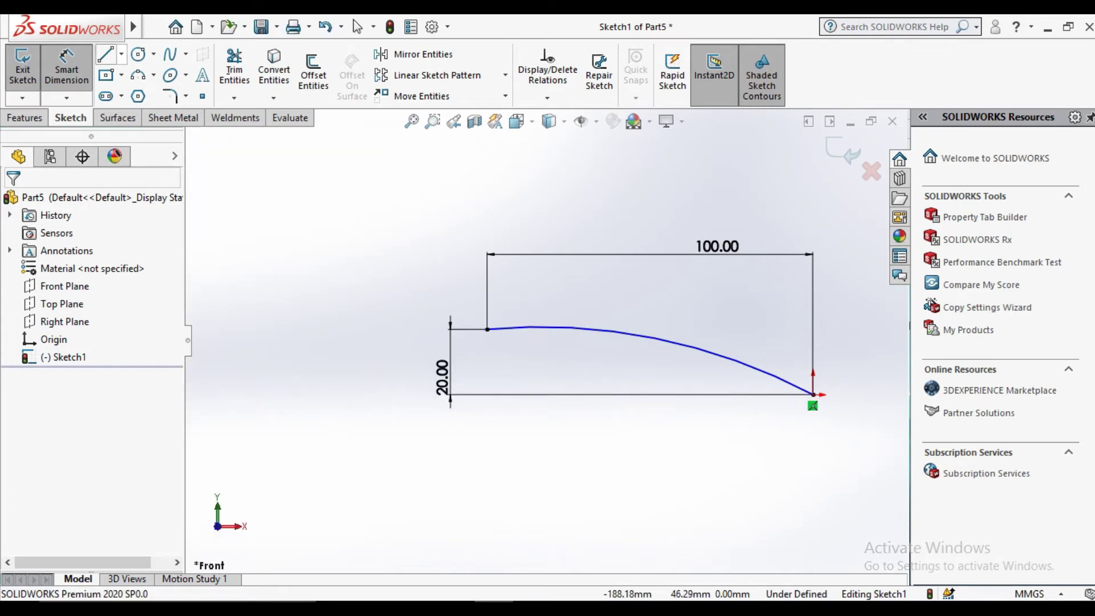
pyautogui.click(586, 328)
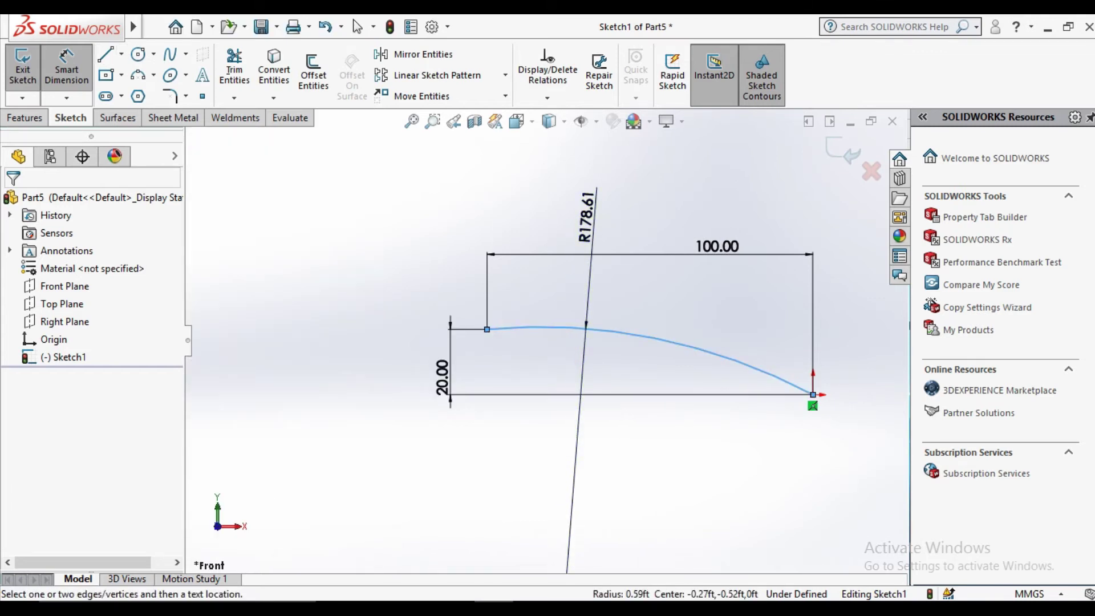
pyautogui.click(590, 189)
pyautogui.write('1')
pyautogui.press('Return')
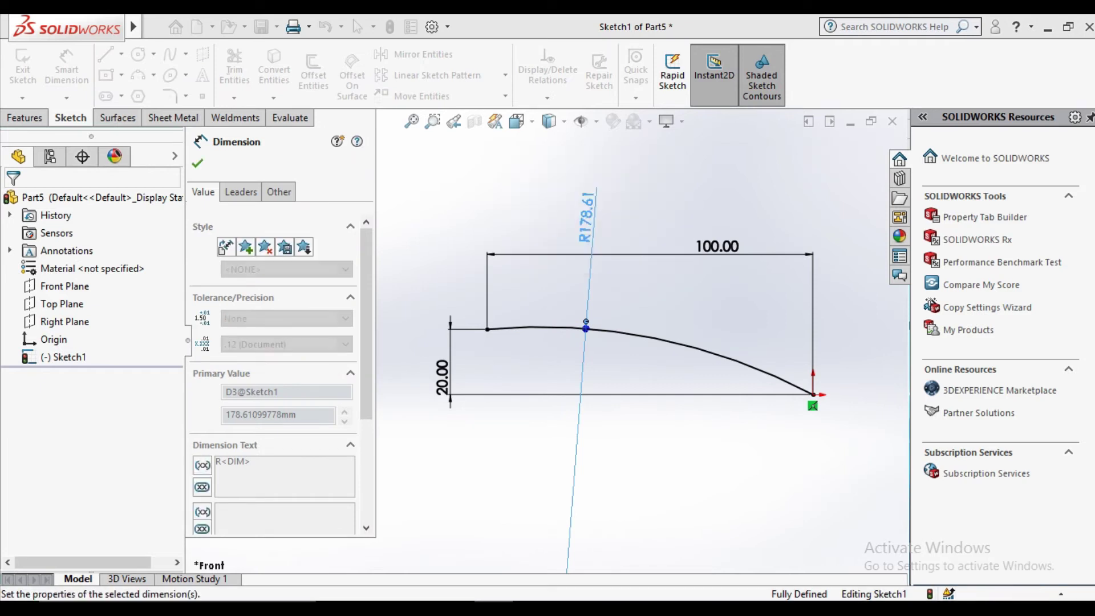
# Step: Offset the arc by 1 mm to create a parallel second arc
pyautogui.press('Escape')
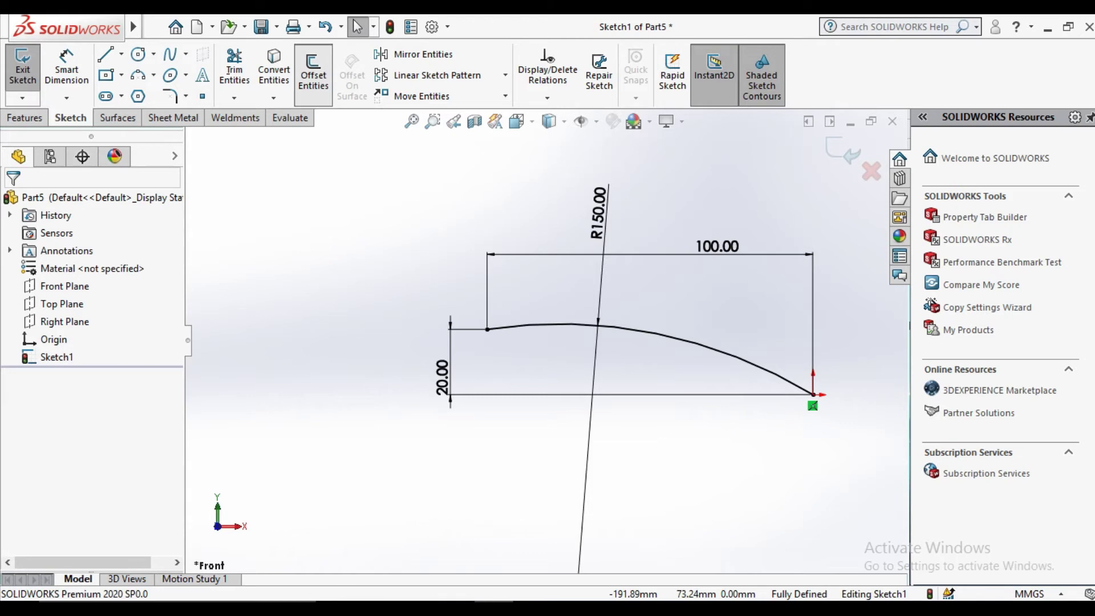
pyautogui.click(313, 74)
pyautogui.click(570, 324)
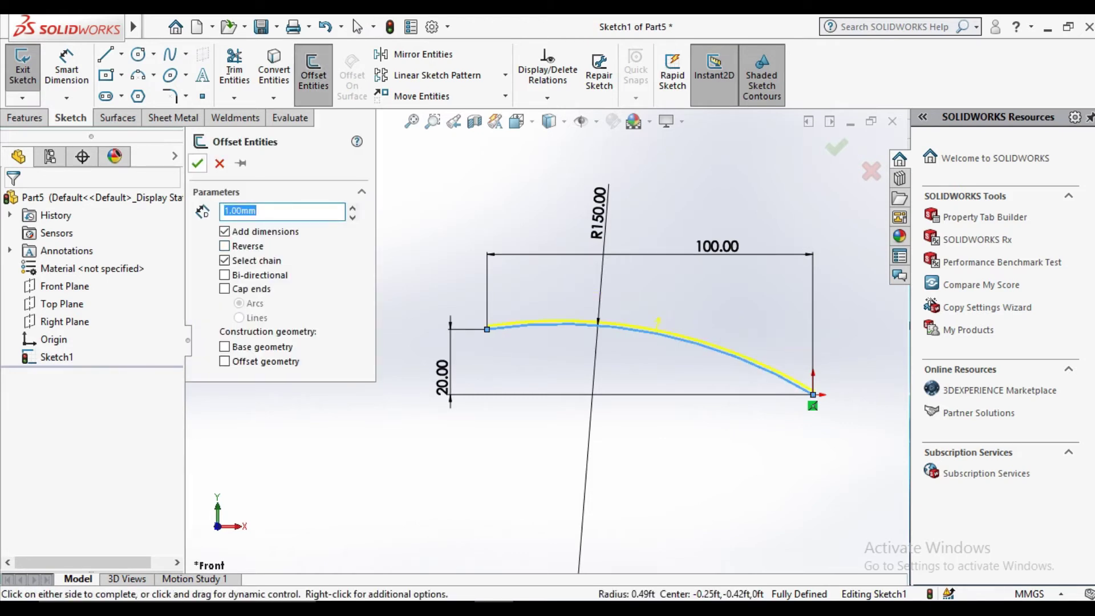
pyautogui.click(659, 322)
# Step: Join the two arcs' left and right ends with short straight lines
pyautogui.click(106, 74)
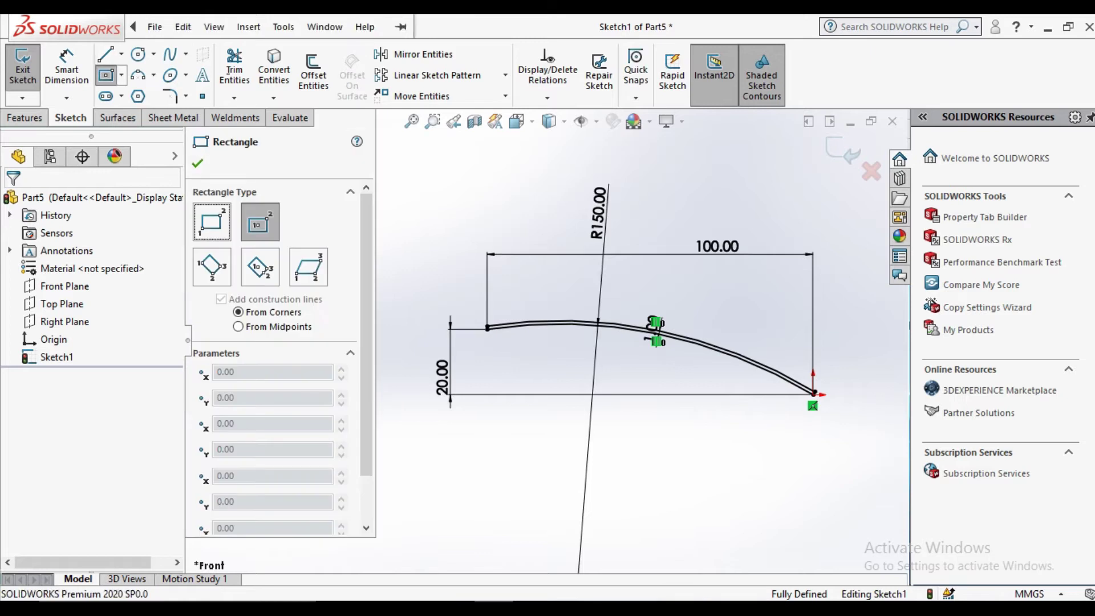
pyautogui.click(106, 54)
pyautogui.scroll(-5, 507, 340)
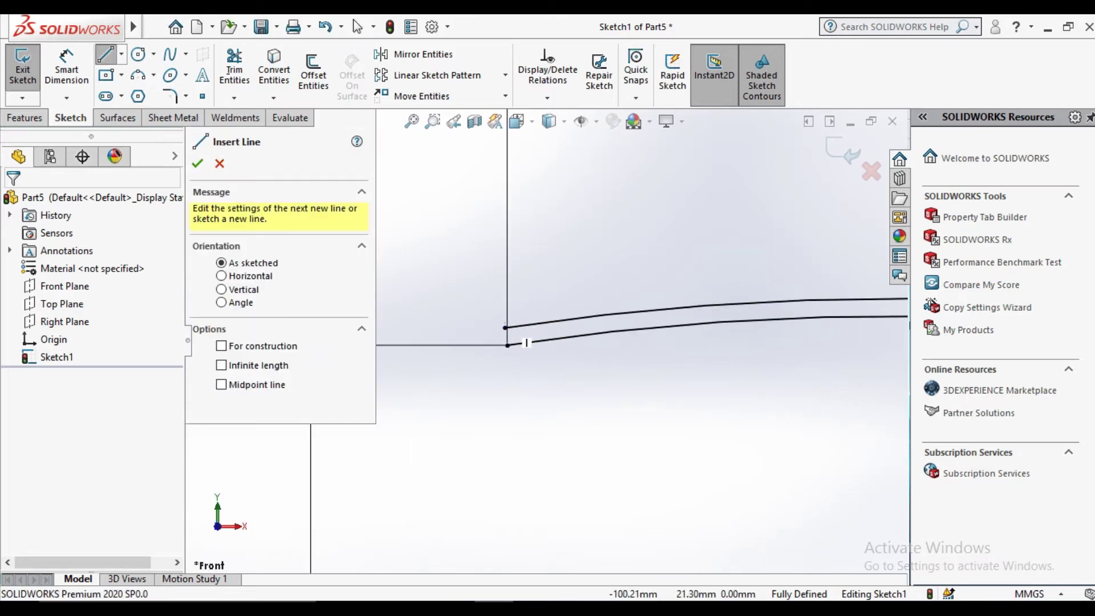
pyautogui.click(508, 345)
pyautogui.click(504, 328)
pyautogui.scroll(3, 530, 337)
pyautogui.scroll(-2, 886, 433)
pyautogui.scroll(-2, 832, 436)
pyautogui.scroll(-1, 752, 415)
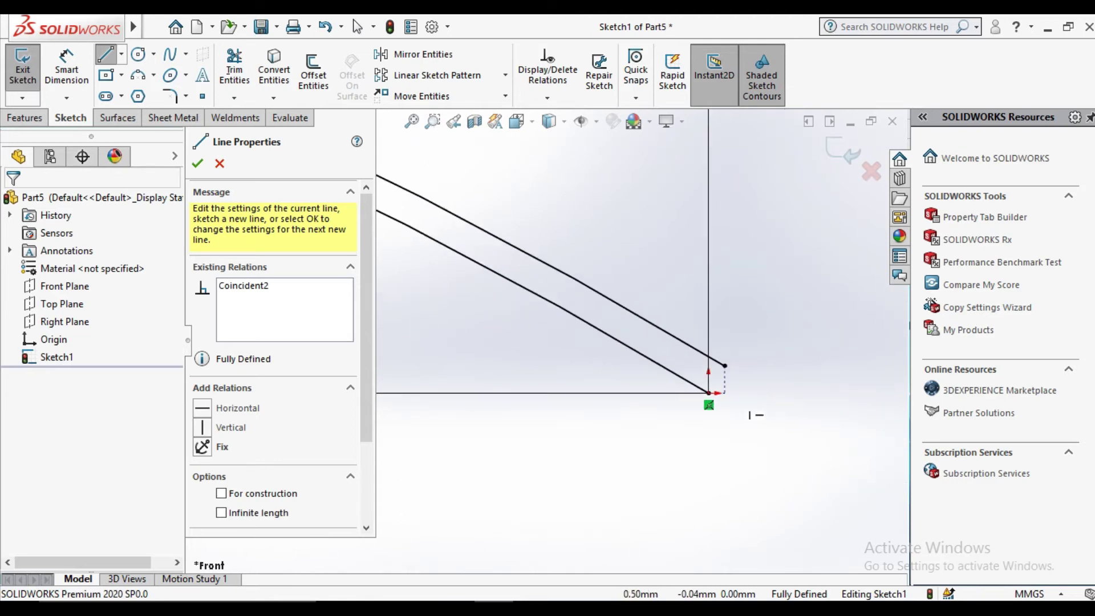
pyautogui.click(709, 358)
pyautogui.rightClick(712, 358)
pyautogui.click(764, 344)
# Step: Trim the overhanging line ends so the thin curved profile is closed
pyautogui.click(235, 71)
pyautogui.scroll(-2, 759, 414)
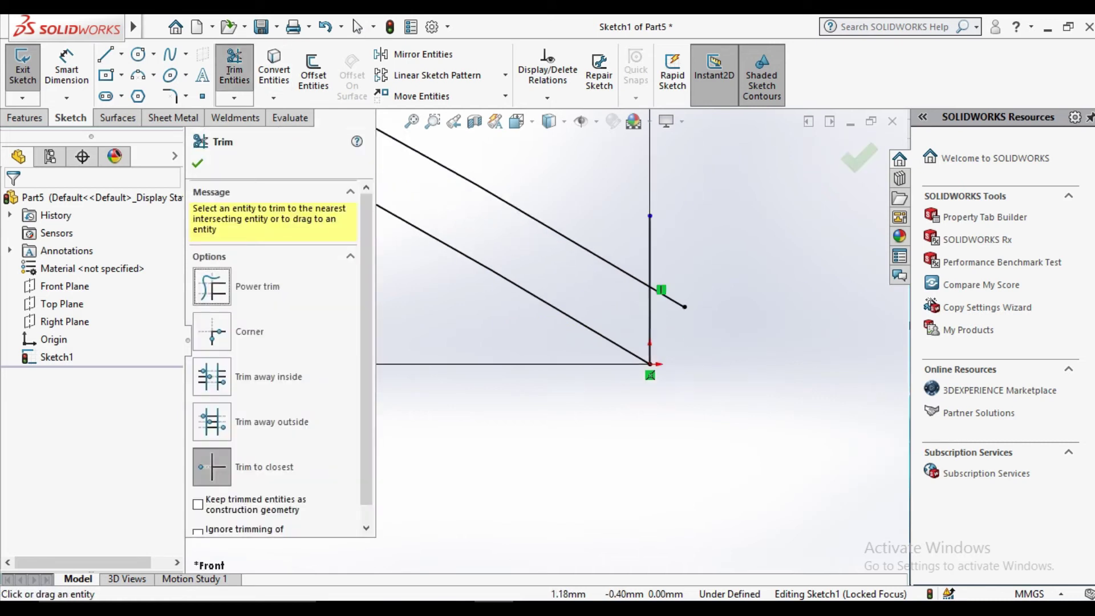
pyautogui.scroll(-1, 759, 414)
pyautogui.click(650, 277)
pyautogui.click(626, 219)
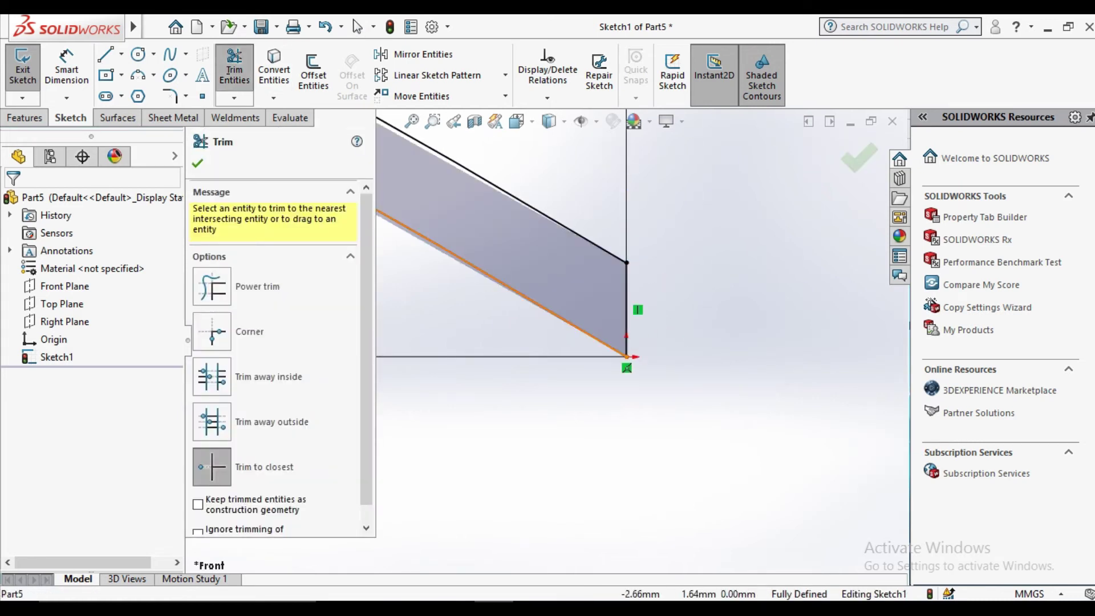
pyautogui.press('Escape')
pyautogui.scroll(2, 541, 343)
pyautogui.scroll(2, 542, 342)
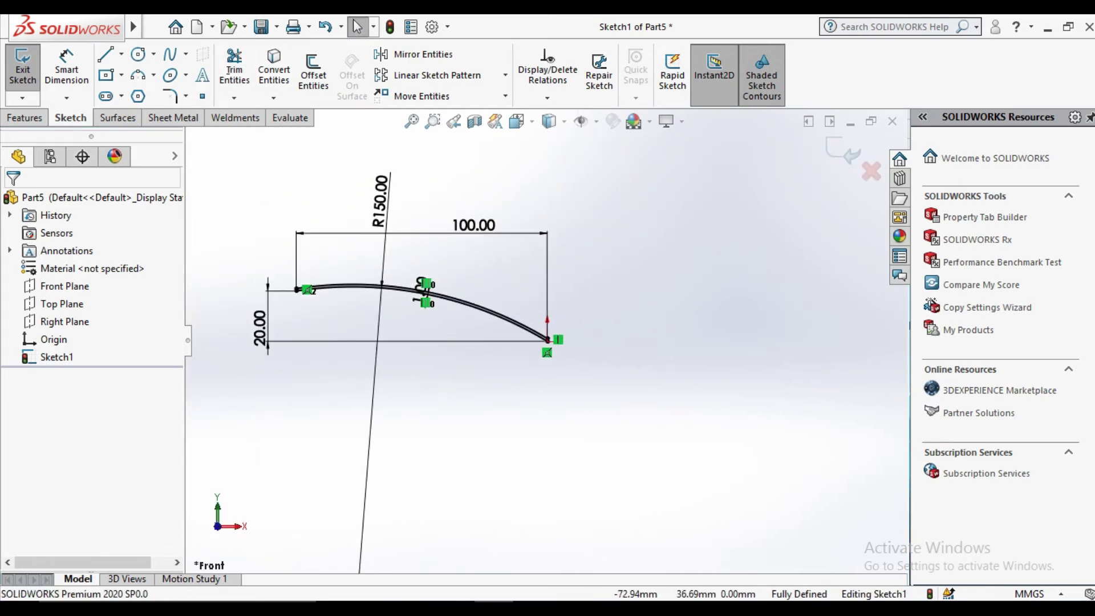
pyautogui.scroll(1, 541, 342)
# Step: Extrude the thin curved profile 50 mm into a solid plate and orbit to see its underside
pyautogui.click(26, 117)
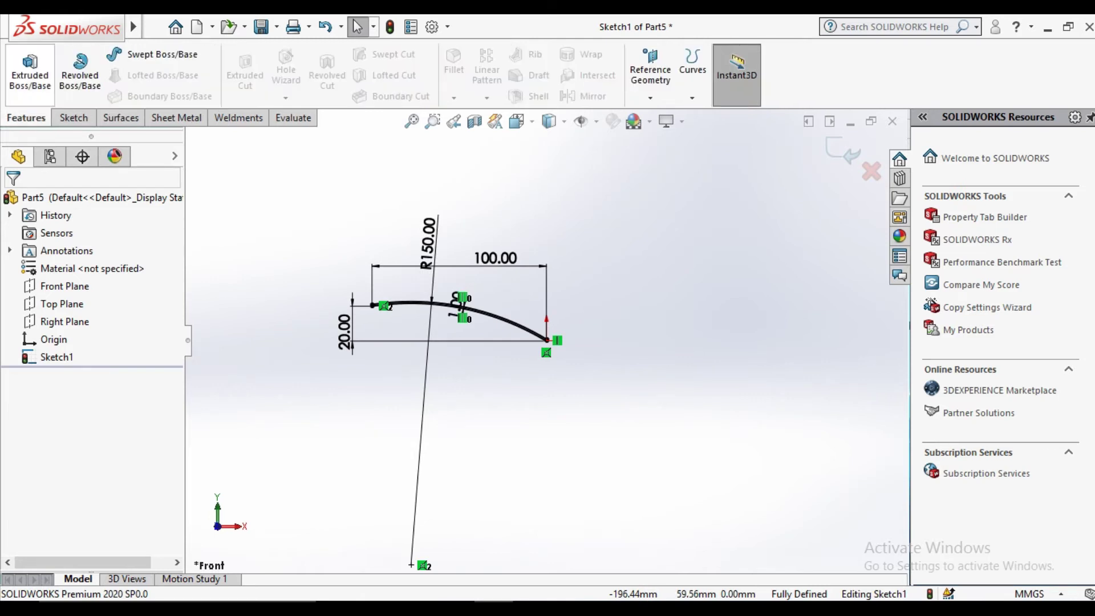
pyautogui.click(30, 68)
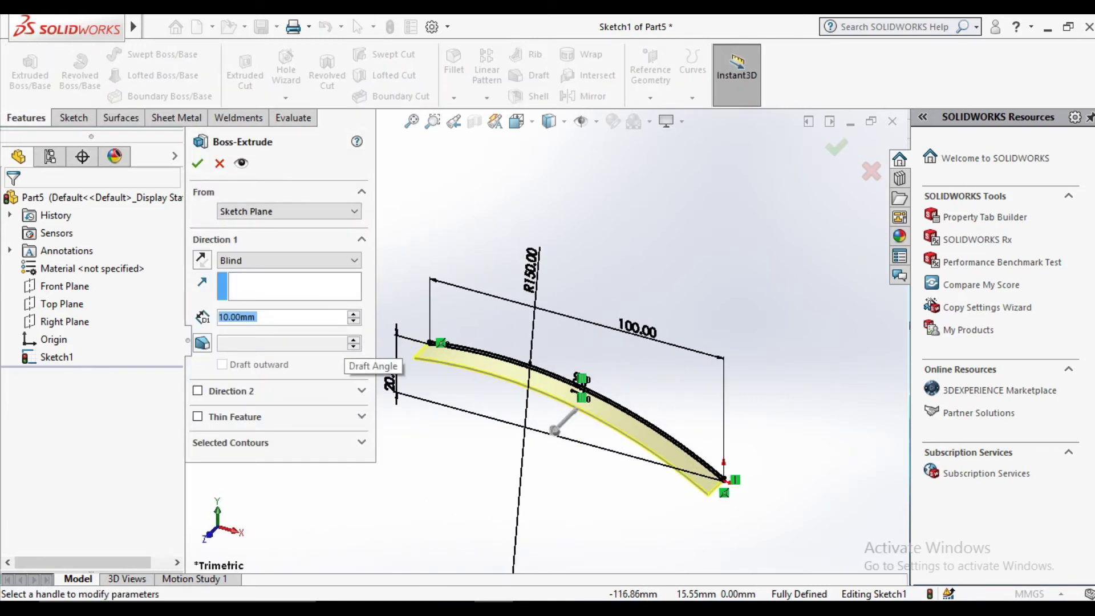
pyautogui.write('50')
pyautogui.press('Return')
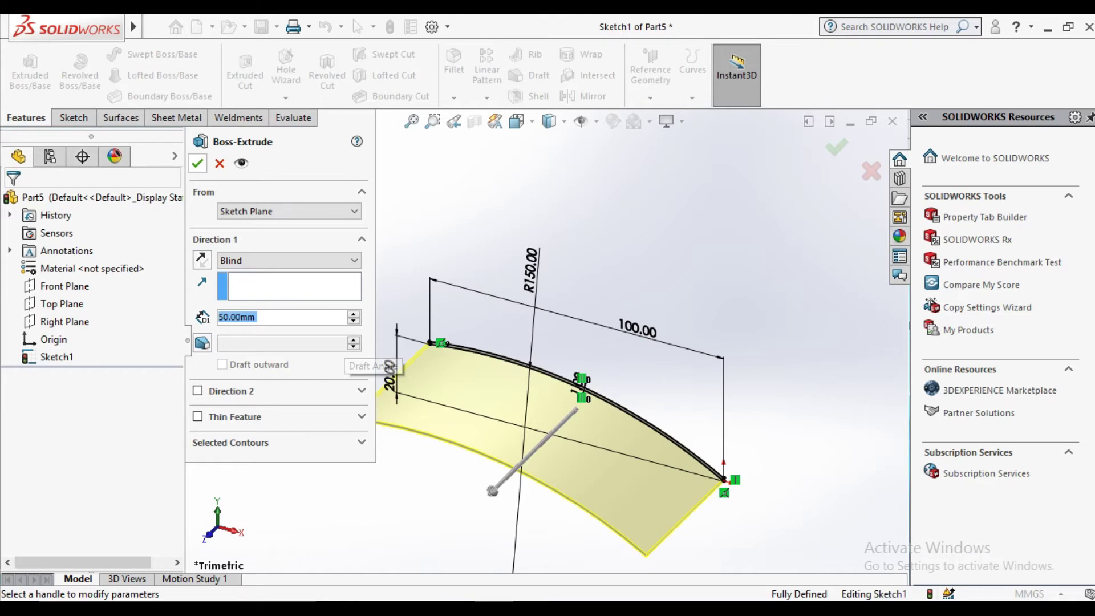
pyautogui.press('Return')
pyautogui.scroll(2, 483, 399)
pyautogui.scroll(2, 484, 399)
pyautogui.moveTo(542, 388)
pyautogui.mouseDown(button='middle')
pyautogui.moveTo(673, 393)
pyautogui.moveTo(542, 370)
pyautogui.mouseUp(button='middle')
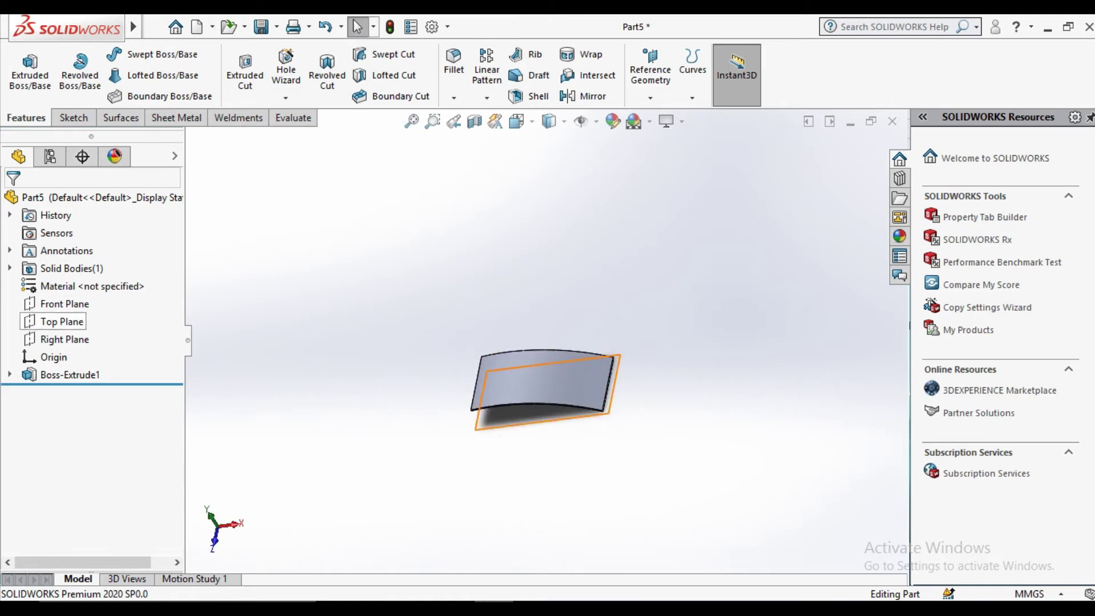
# Step: Create Plane1 offset 40 mm above the Top Plane
pyautogui.click(61, 321)
pyautogui.click(650, 74)
pyautogui.click(662, 117)
pyautogui.moveTo(542, 371); pyautogui.dragTo(525, 382, button='middle')
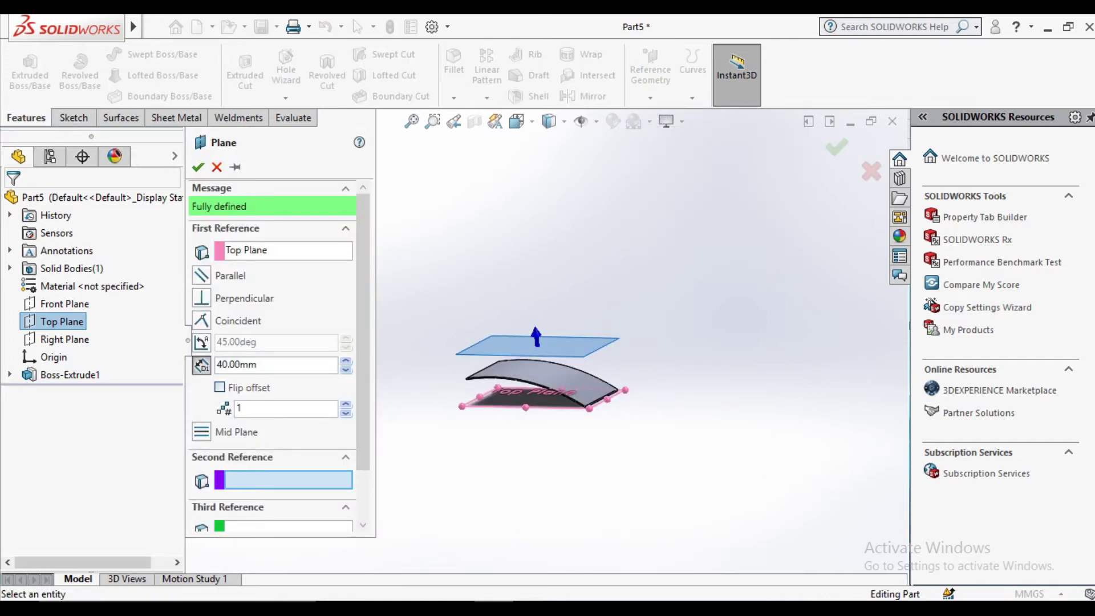
pyautogui.click(197, 166)
# Step: View Plane1 from the top and sketch a 3-point arc on it
pyautogui.click(517, 121)
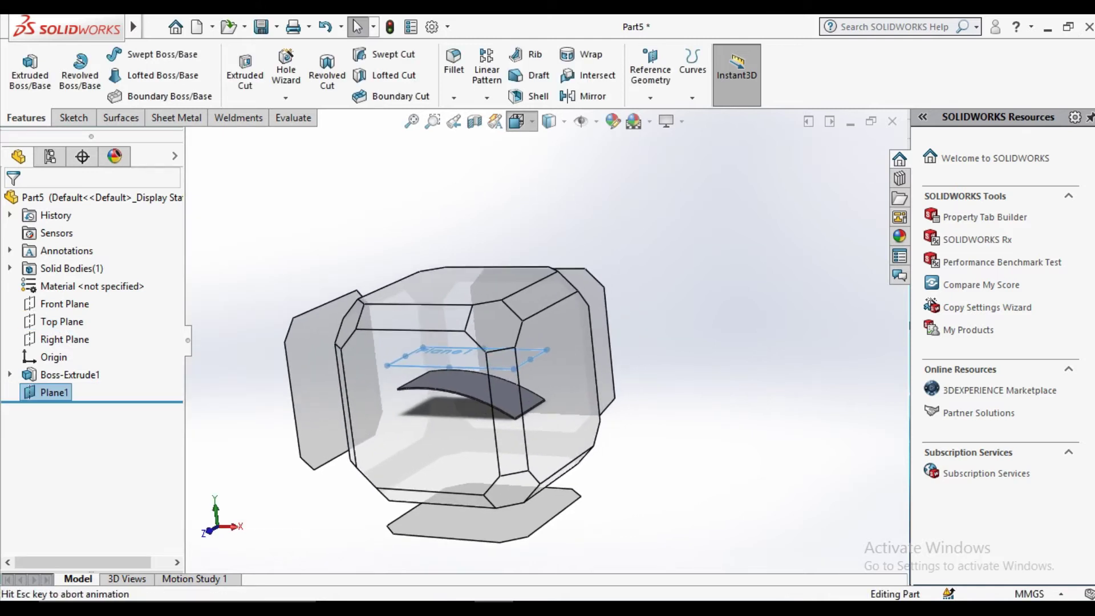
pyautogui.click(427, 288)
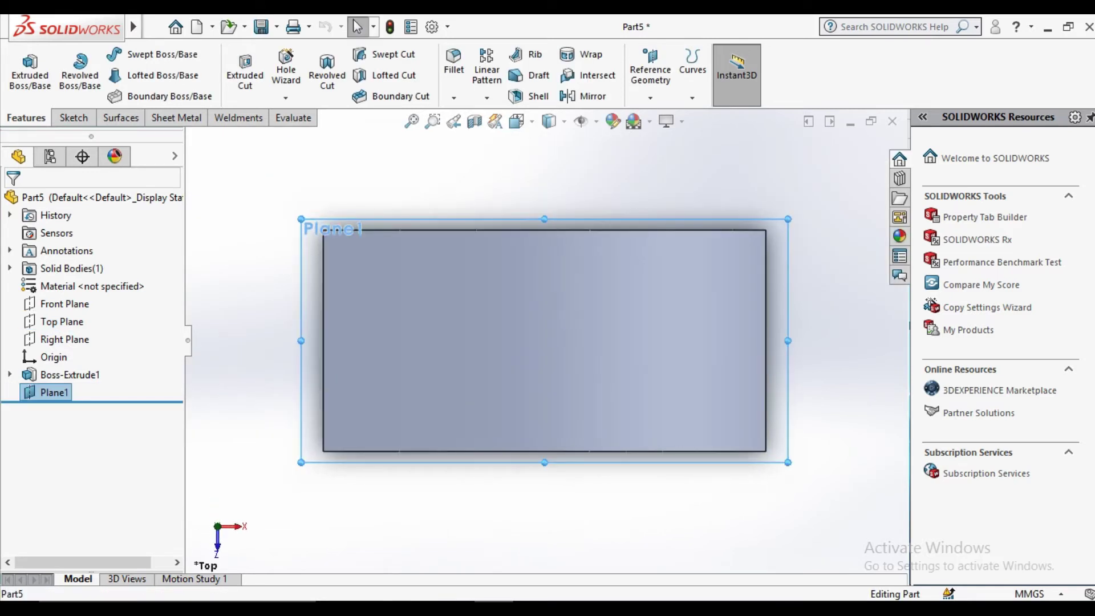
pyautogui.click(358, 187)
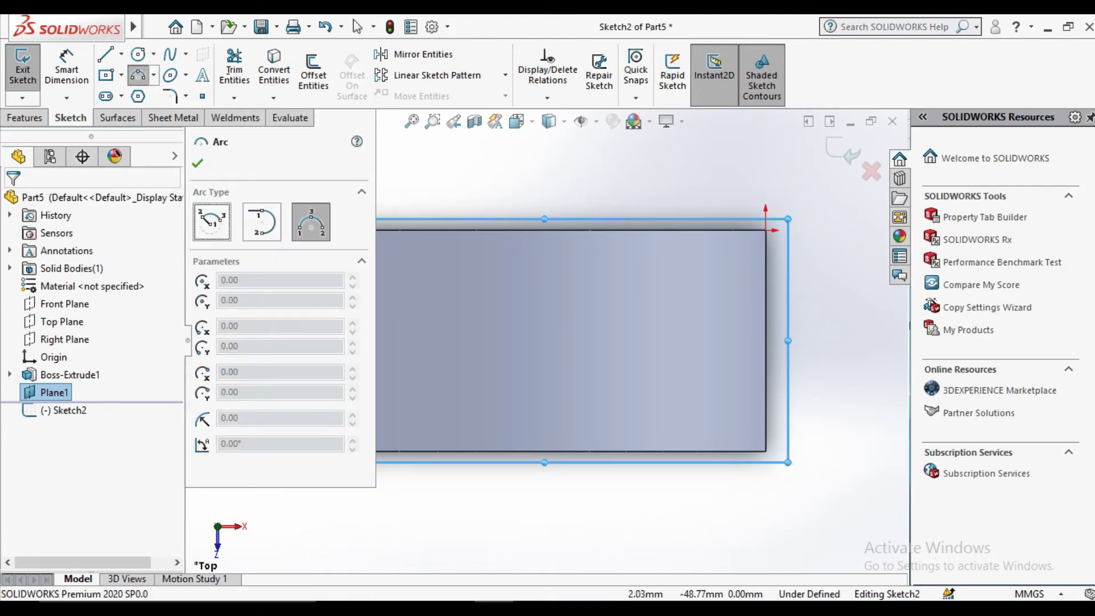
pyautogui.click(789, 466)
pyautogui.scroll(2, 570, 313)
pyautogui.scroll(-3, 536, 308)
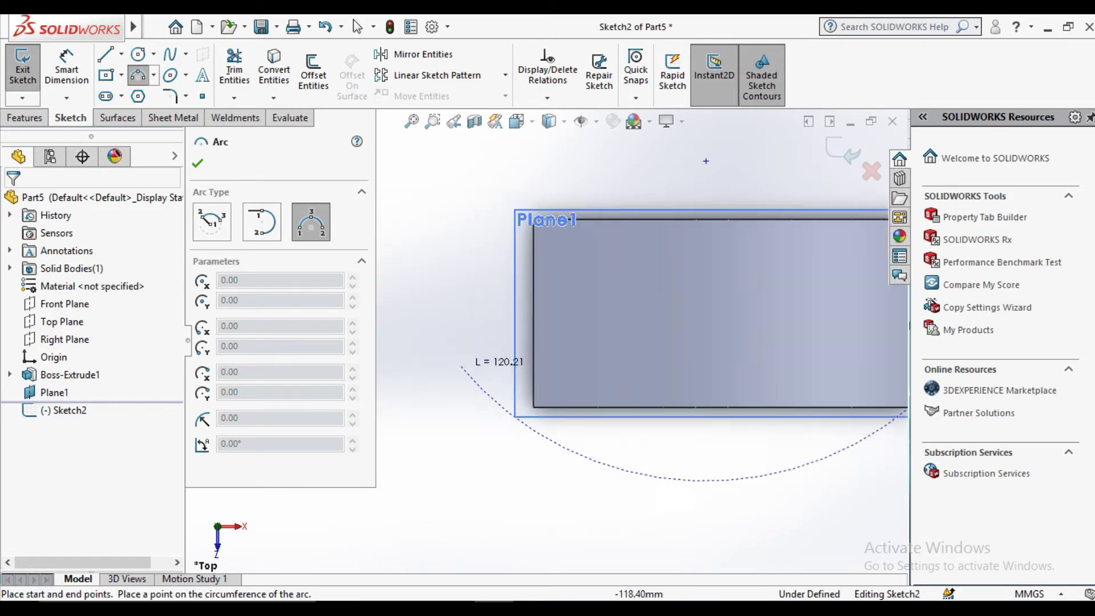
pyautogui.click(533, 313)
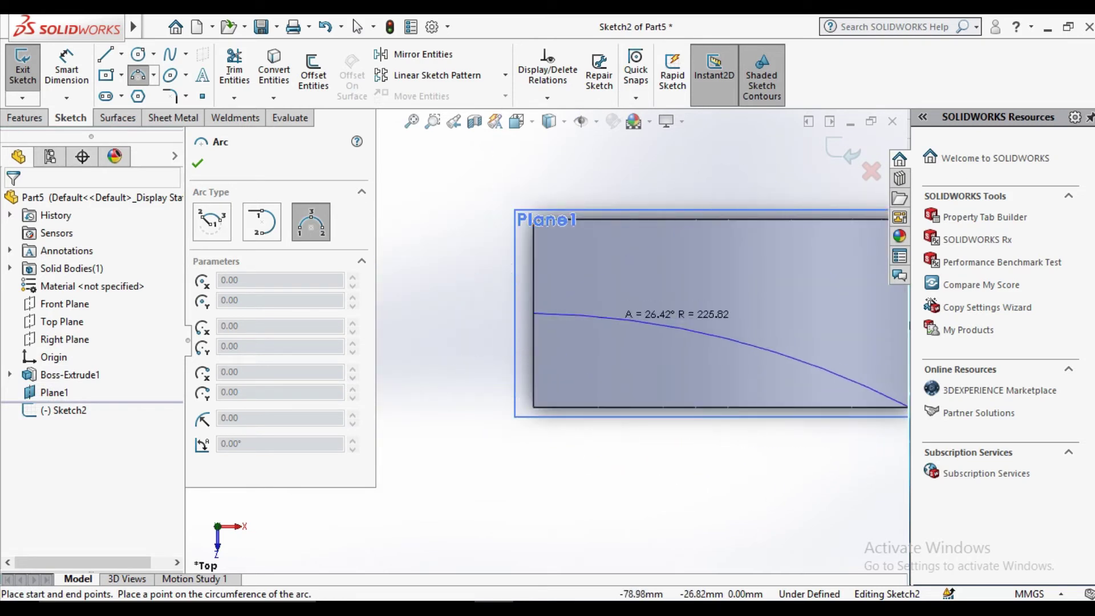
pyautogui.scroll(-2, 740, 391)
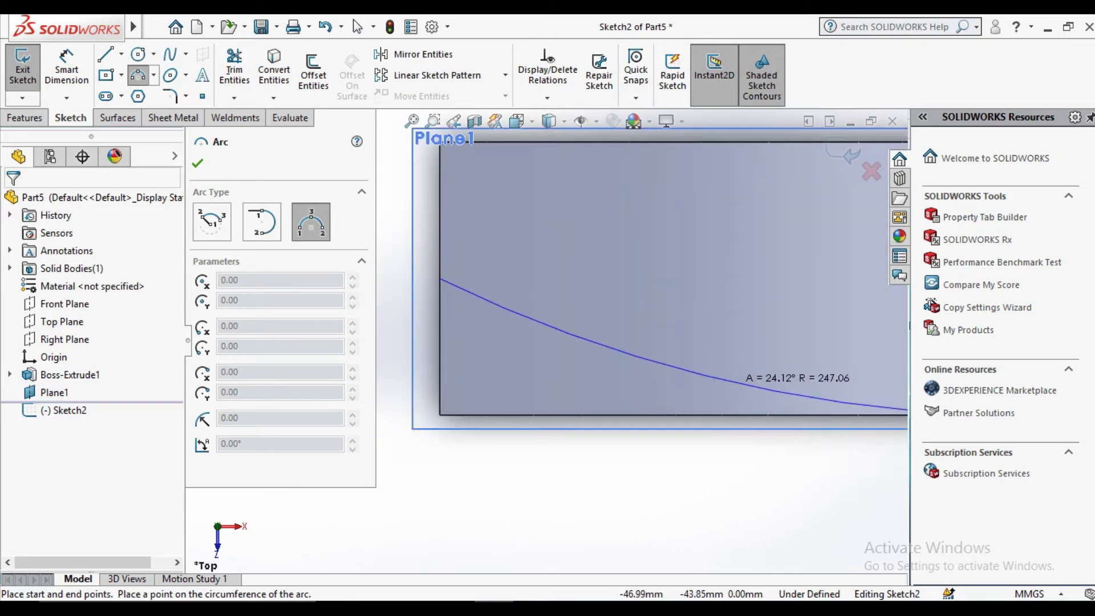
pyautogui.click(736, 379)
pyautogui.rightClick(709, 403)
pyautogui.click(730, 479)
# Step: Dimension the arc's radius to 250 mm
pyautogui.scroll(2, 722, 376)
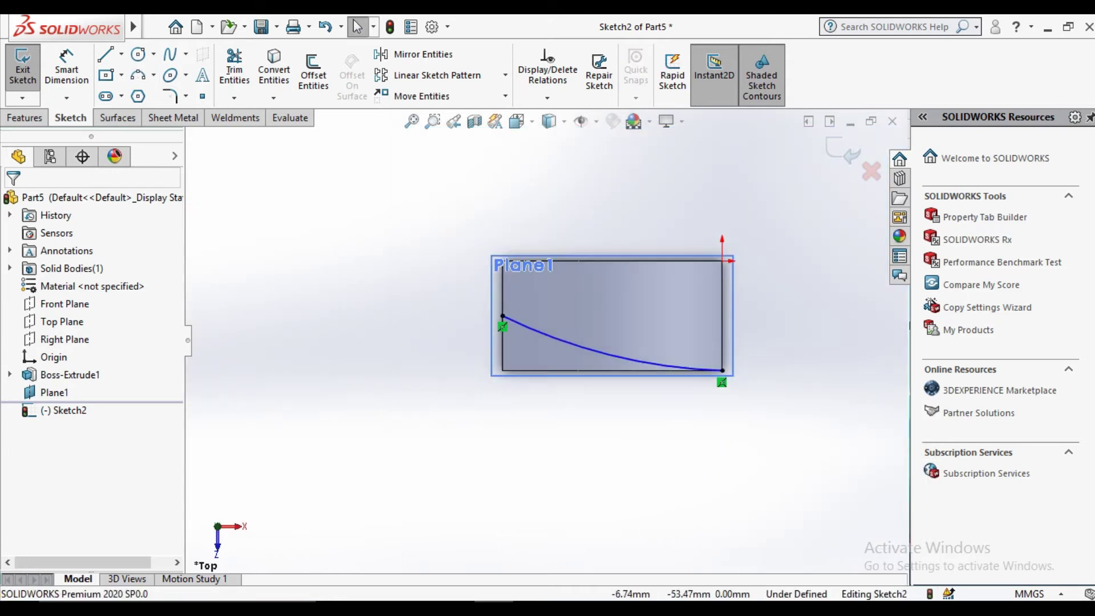
pyautogui.scroll(-3, 734, 370)
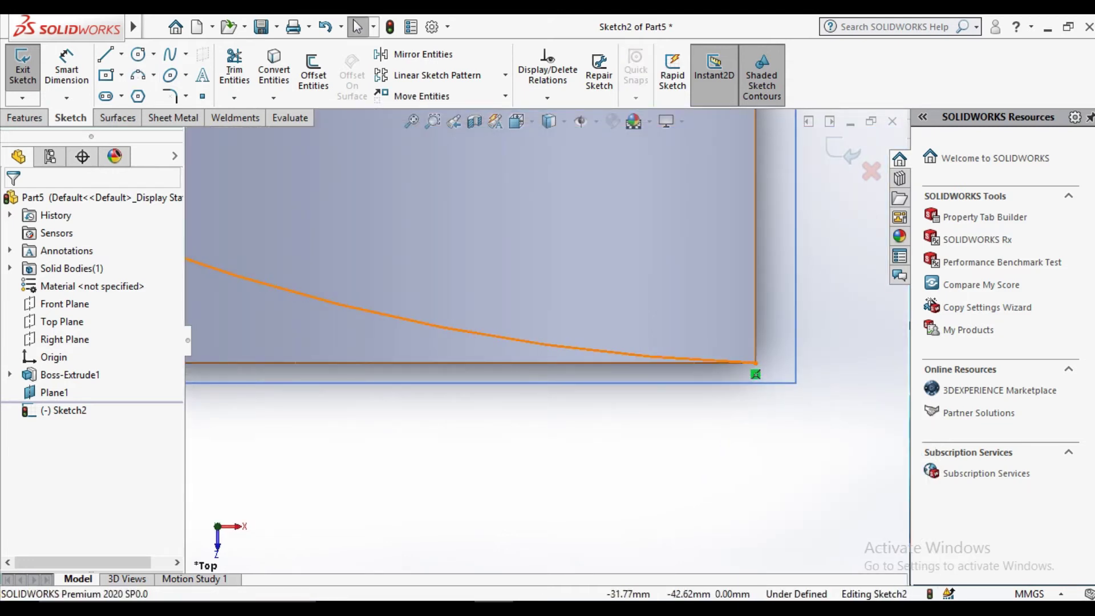
pyautogui.click(66, 68)
pyautogui.click(416, 317)
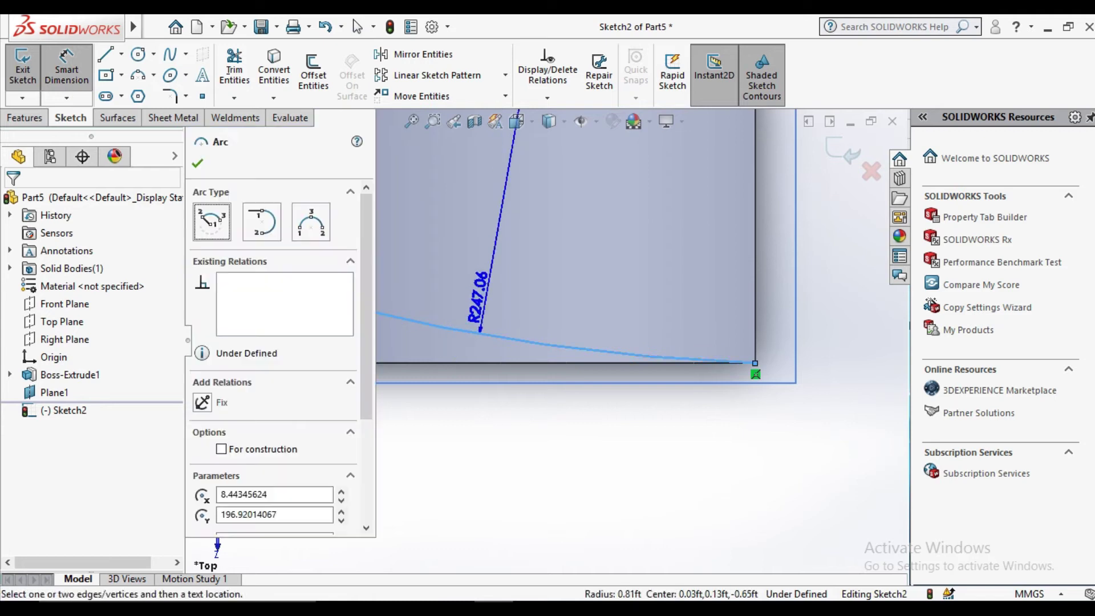
pyautogui.click(491, 239)
pyautogui.write('250')
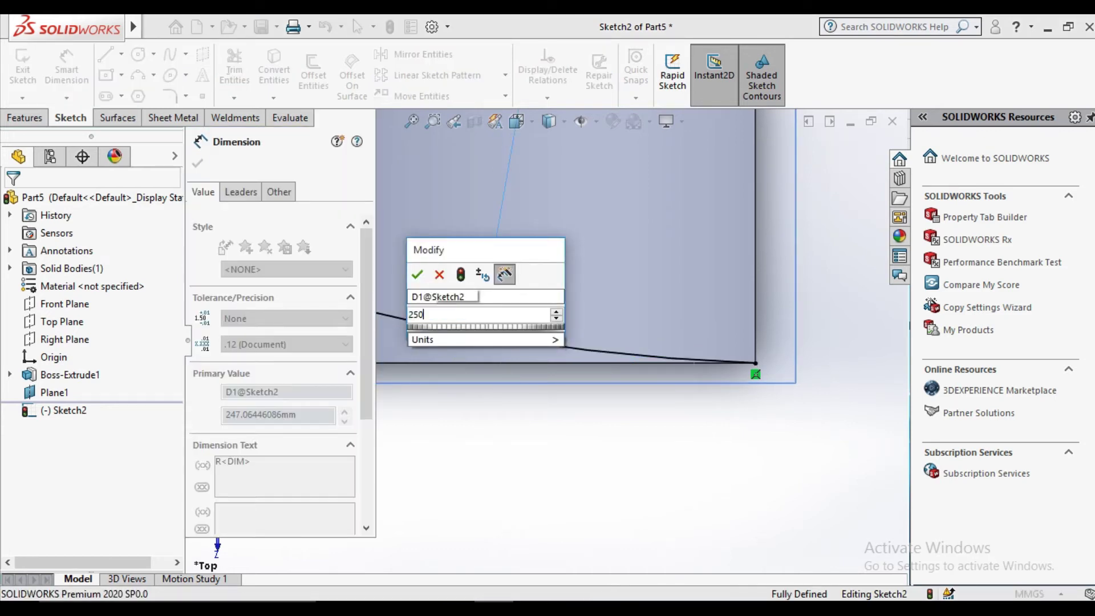
pyautogui.press('Return')
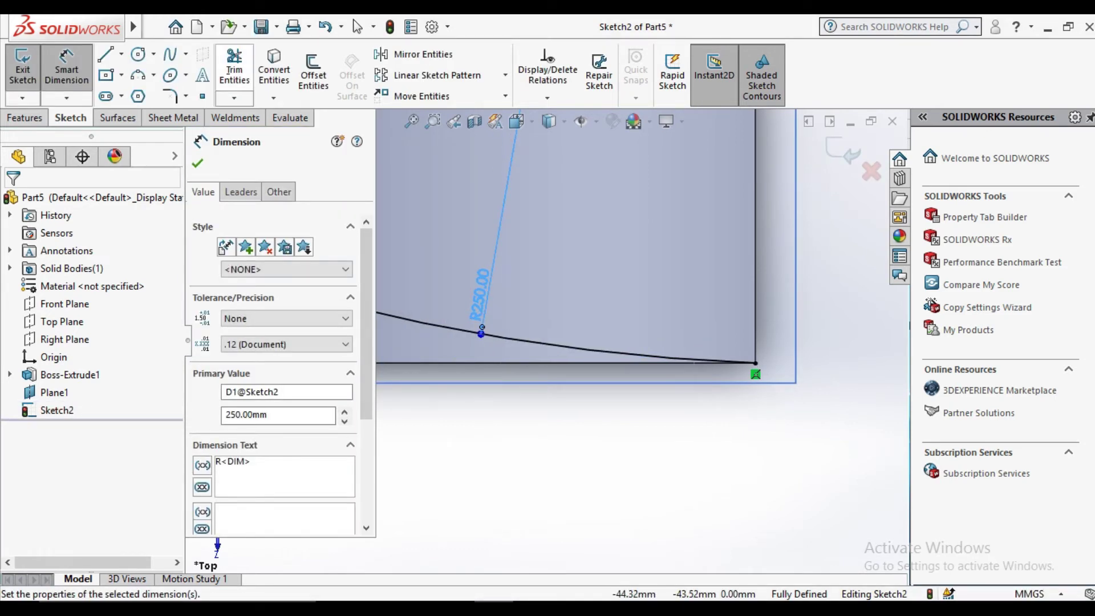
pyautogui.click(197, 163)
# Step: Close the arc with a vertical left line and a bottom line to its other end
pyautogui.click(106, 54)
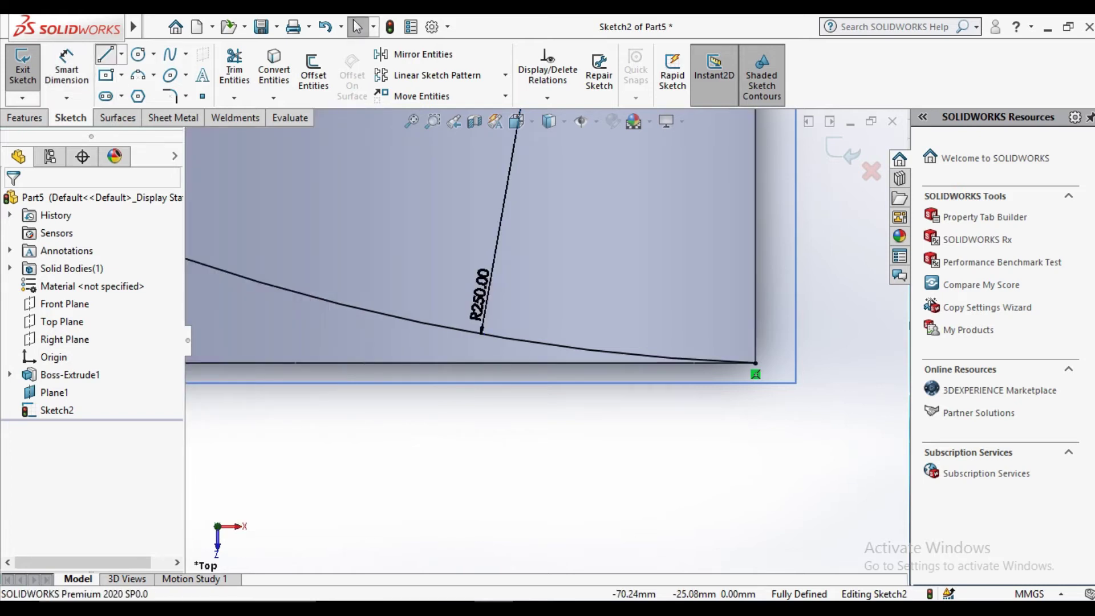
pyautogui.scroll(-5, 473, 322)
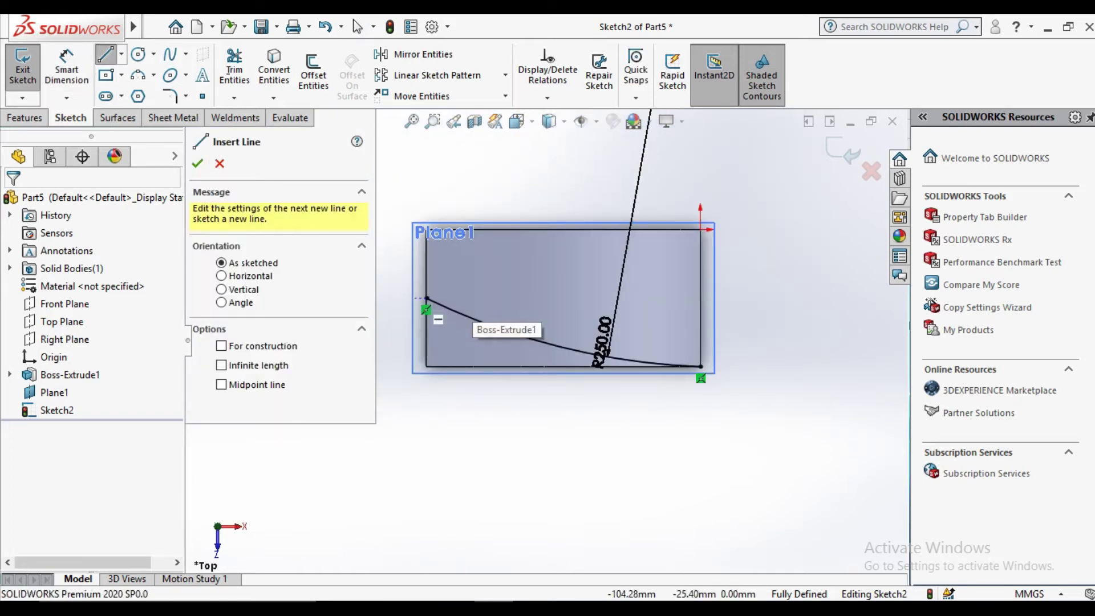
pyautogui.click(426, 298)
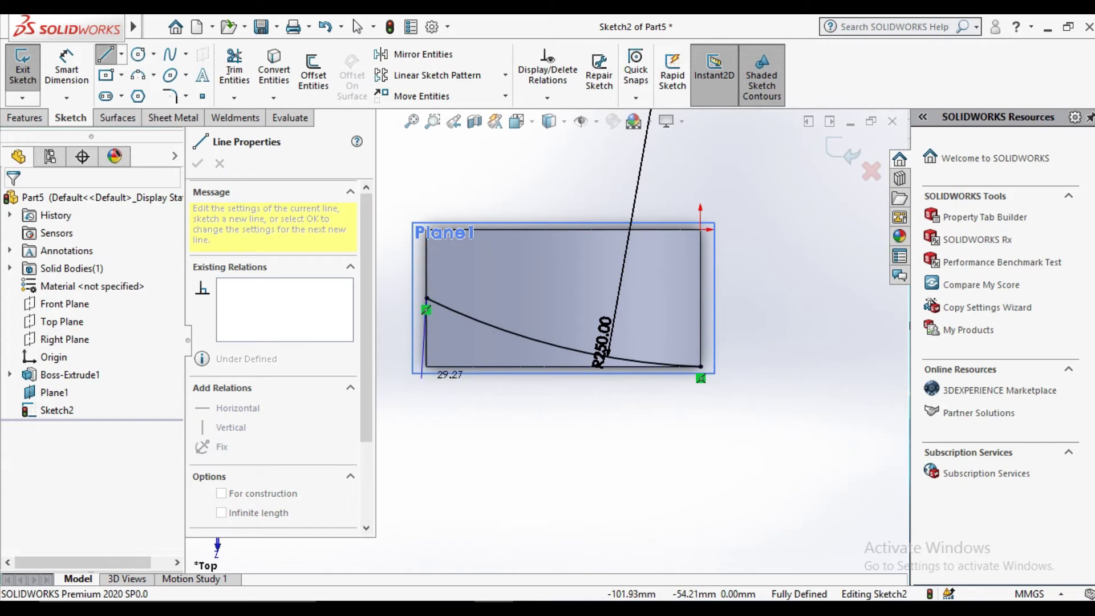
pyautogui.click(427, 366)
pyautogui.scroll(-2, 699, 367)
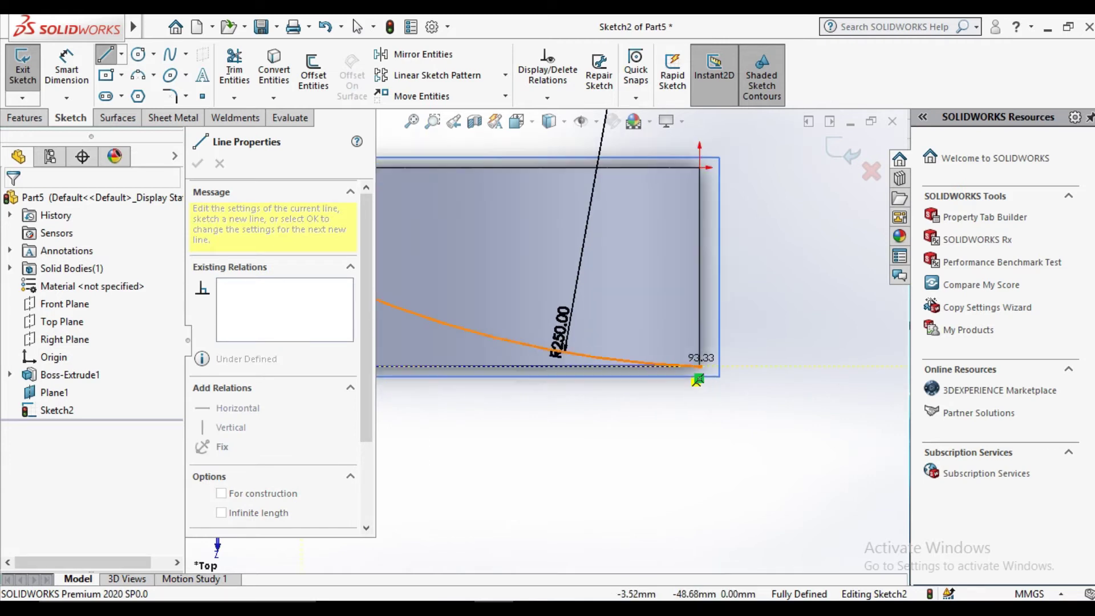
pyautogui.scroll(-2, 678, 370)
pyautogui.scroll(-2, 639, 365)
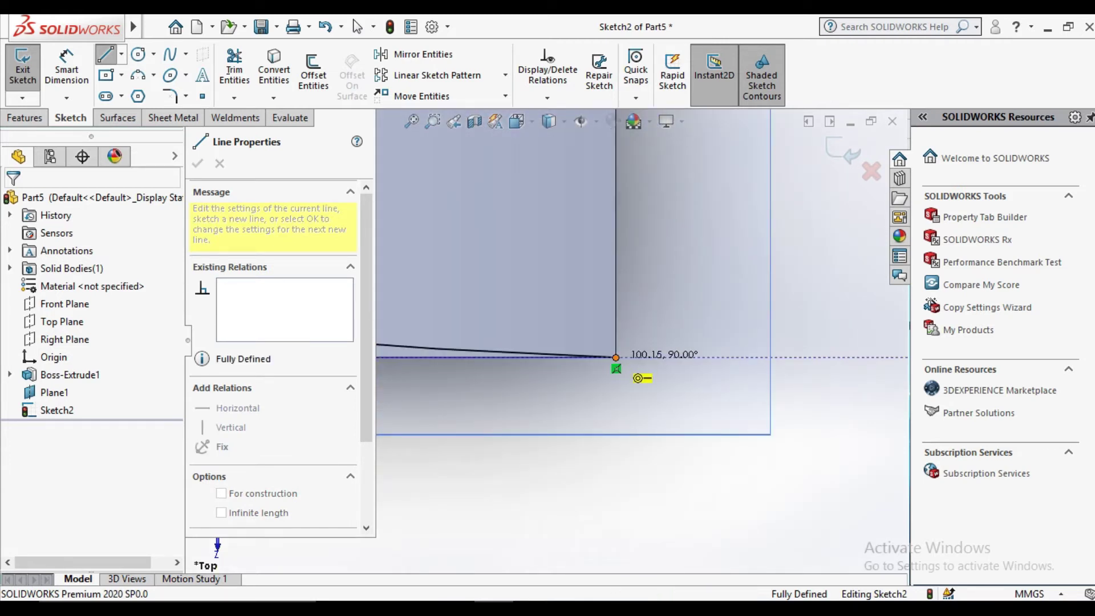
pyautogui.click(616, 357)
pyautogui.rightClick(633, 454)
pyautogui.click(660, 469)
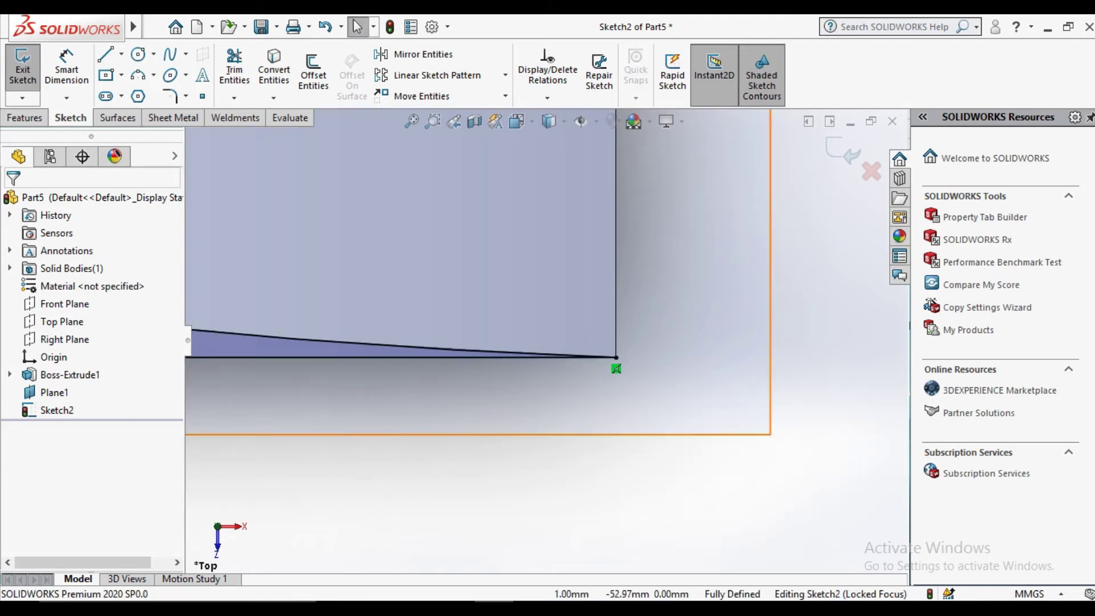
pyautogui.scroll(2, 360, 295)
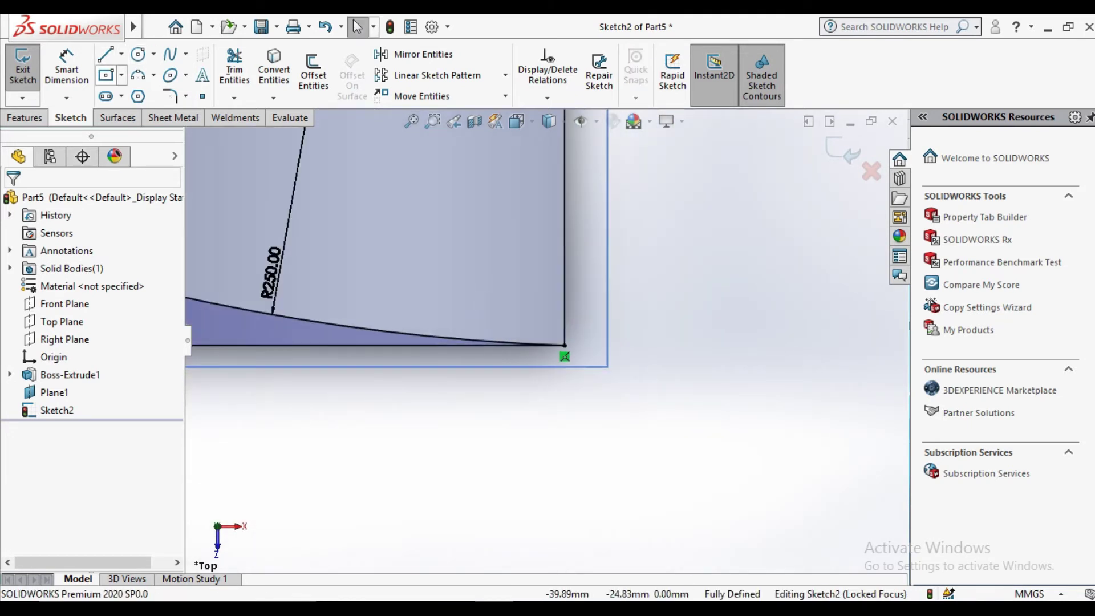
# Step: Draw a corner rectangle for the first notch on the plate's right edge
pyautogui.click(121, 74)
pyautogui.click(137, 97)
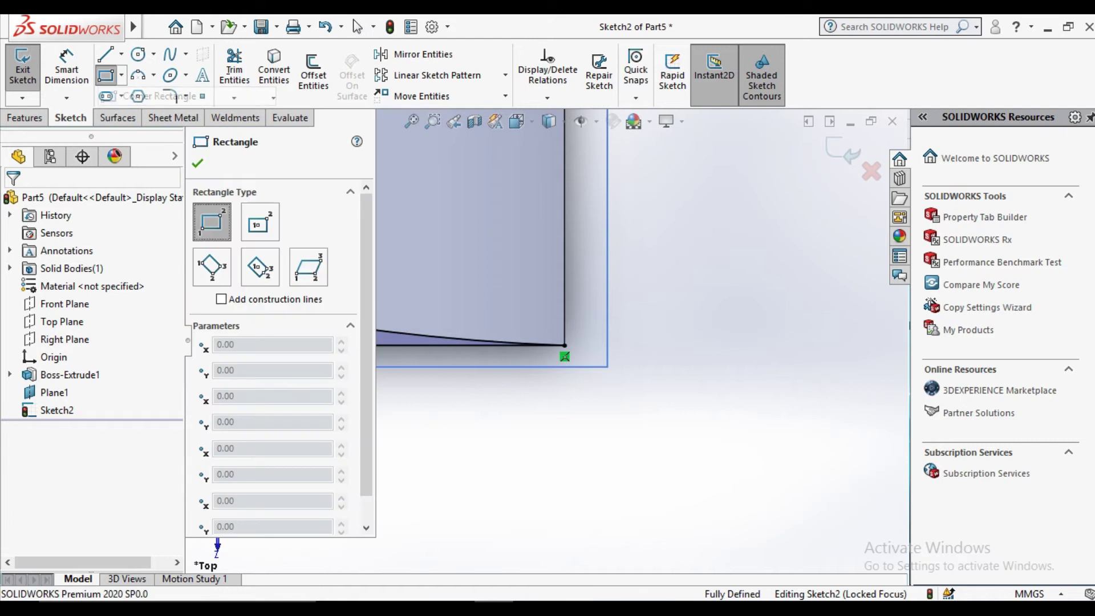
pyautogui.scroll(-4, 541, 271)
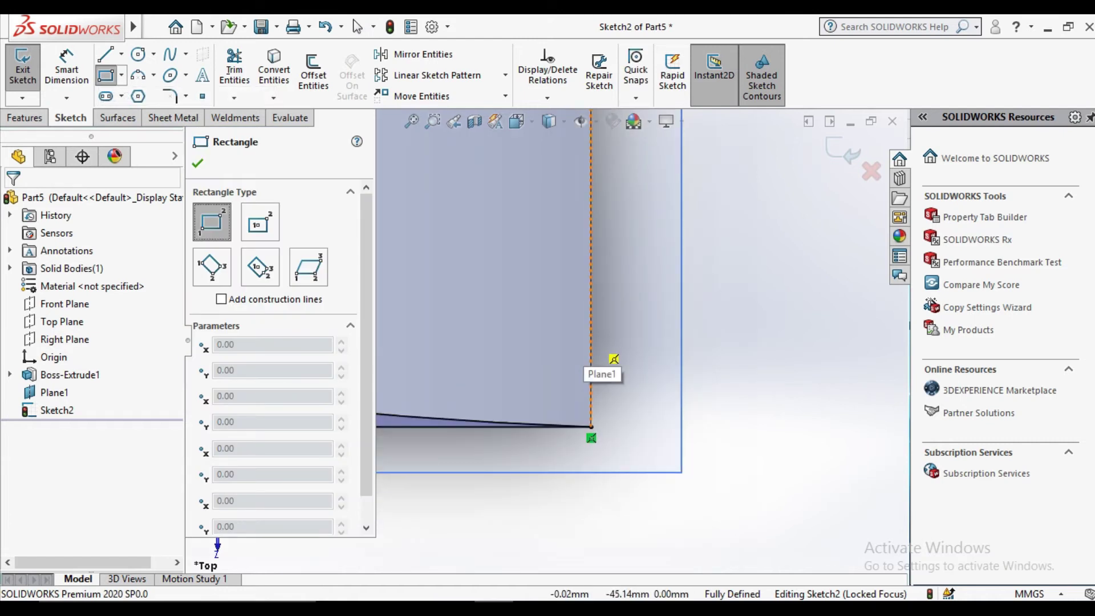
pyautogui.click(593, 352)
pyautogui.click(572, 267)
pyautogui.rightClick(600, 288)
pyautogui.click(644, 291)
pyautogui.scroll(5, 593, 251)
pyautogui.scroll(-1, 593, 250)
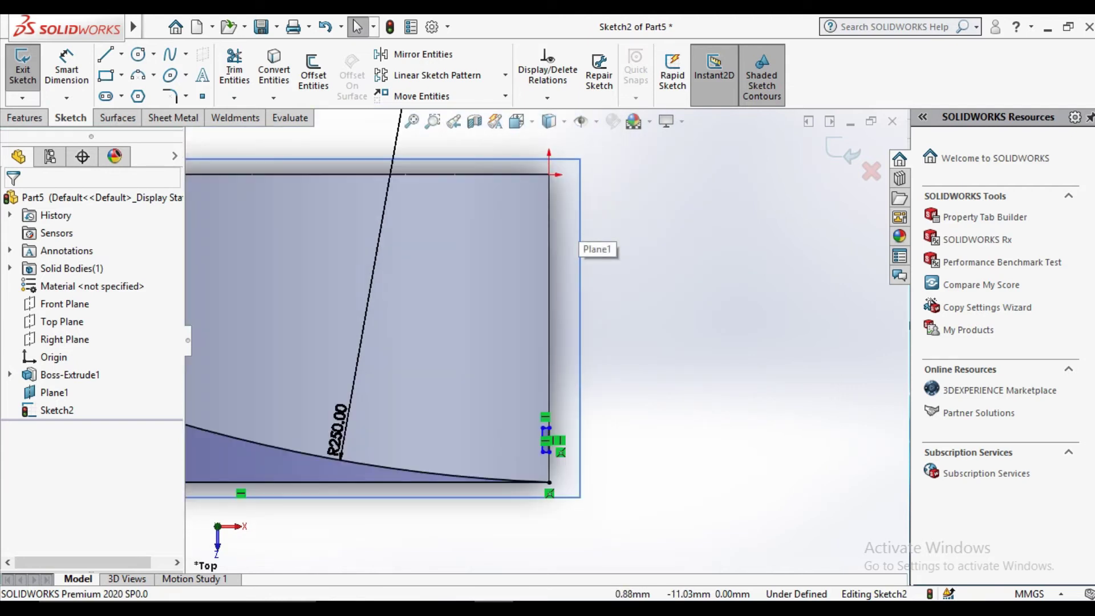
# Step: Draw a second notch rectangle on the right edge
pyautogui.press('Return')
pyautogui.click(572, 256)
pyautogui.click(561, 287)
pyautogui.rightClick(561, 287)
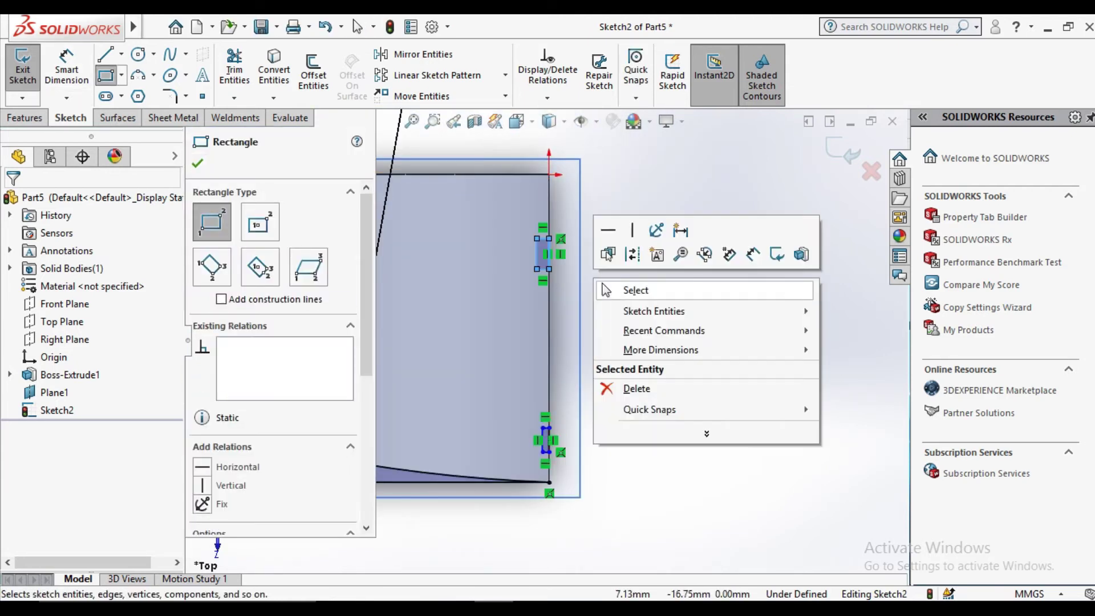
pyautogui.click(570, 291)
# Step: Add a horizontal centerline from the right edge between the two notches
pyautogui.click(121, 54)
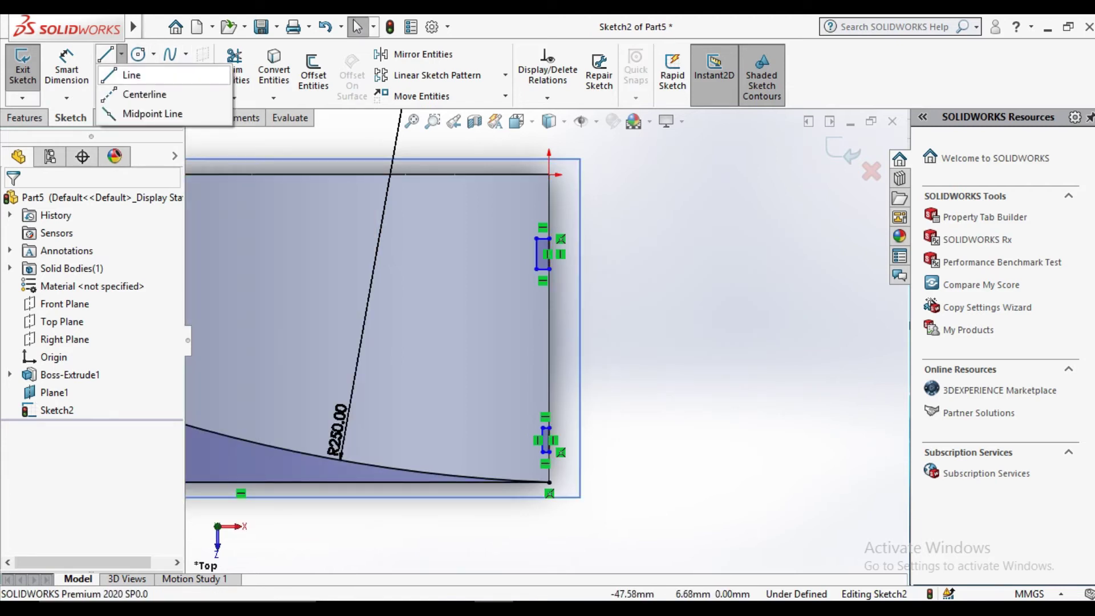
pyautogui.click(137, 93)
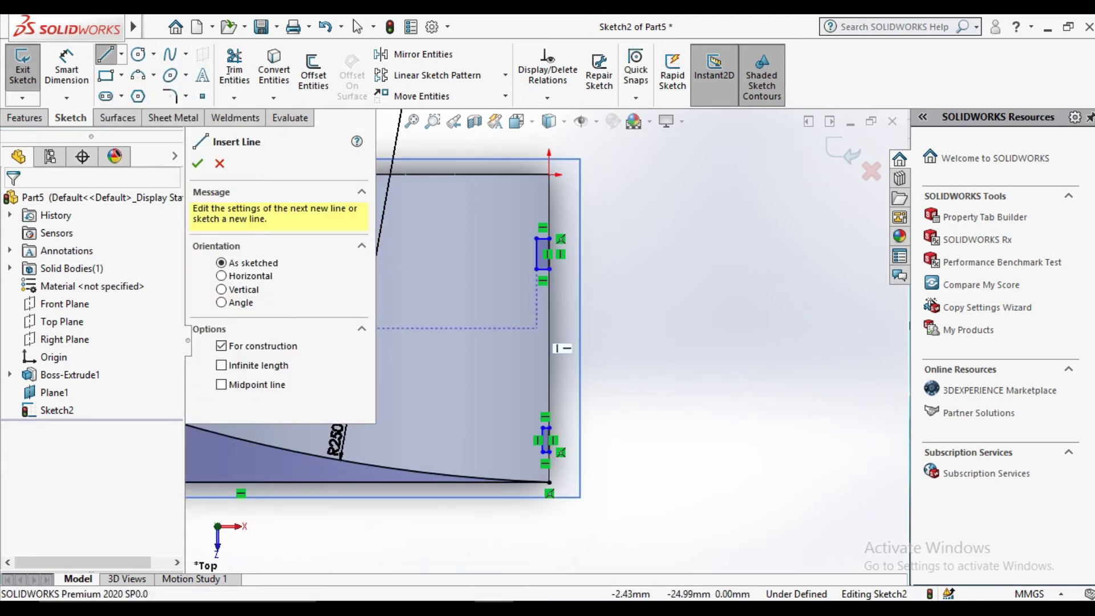
pyautogui.click(549, 329)
pyautogui.click(491, 328)
pyautogui.press('Escape')
# Step: Place a distance dimension from the centerline to the upper notch
pyautogui.click(66, 69)
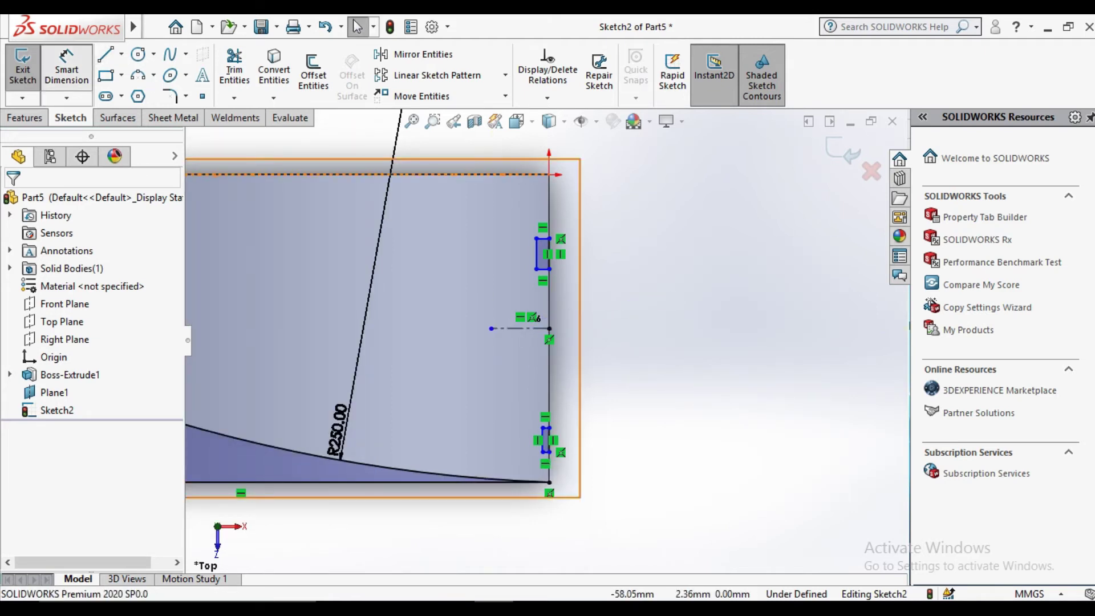
pyautogui.scroll(-2, 548, 307)
pyautogui.scroll(-2, 548, 307)
pyautogui.click(514, 352)
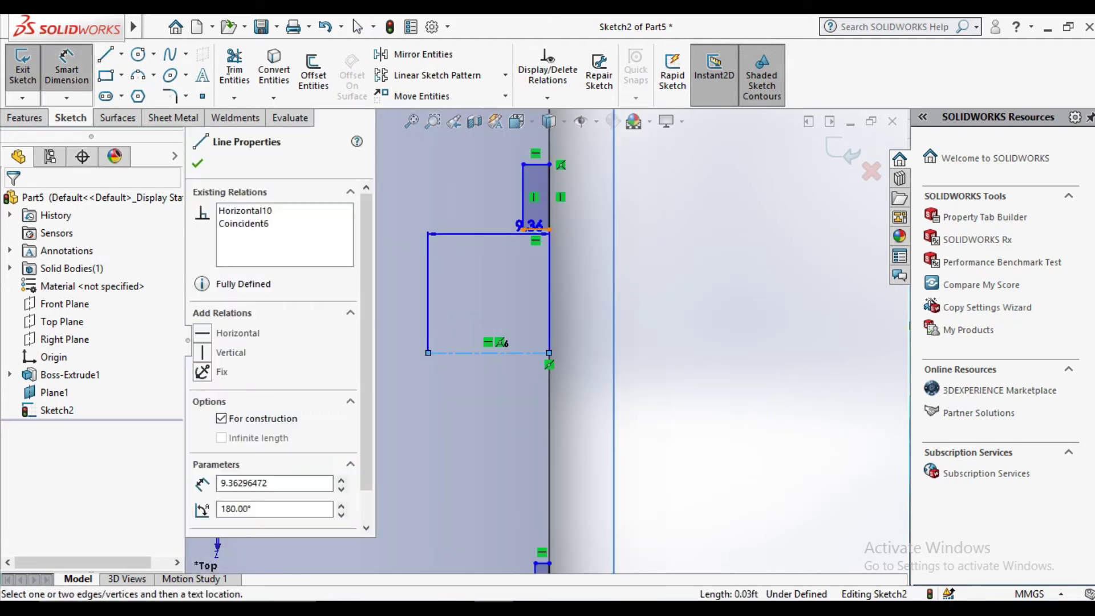
pyautogui.click(576, 245)
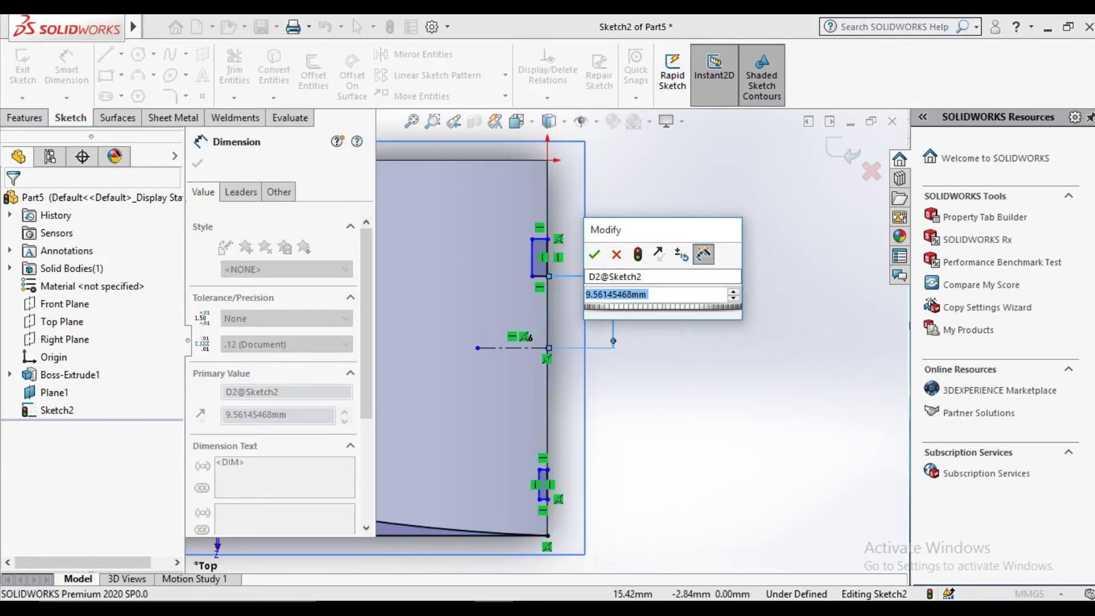
# Step: Set the upper notch 12 mm from the centerline and 6 mm tall
pyautogui.write('12')
pyautogui.press('Return')
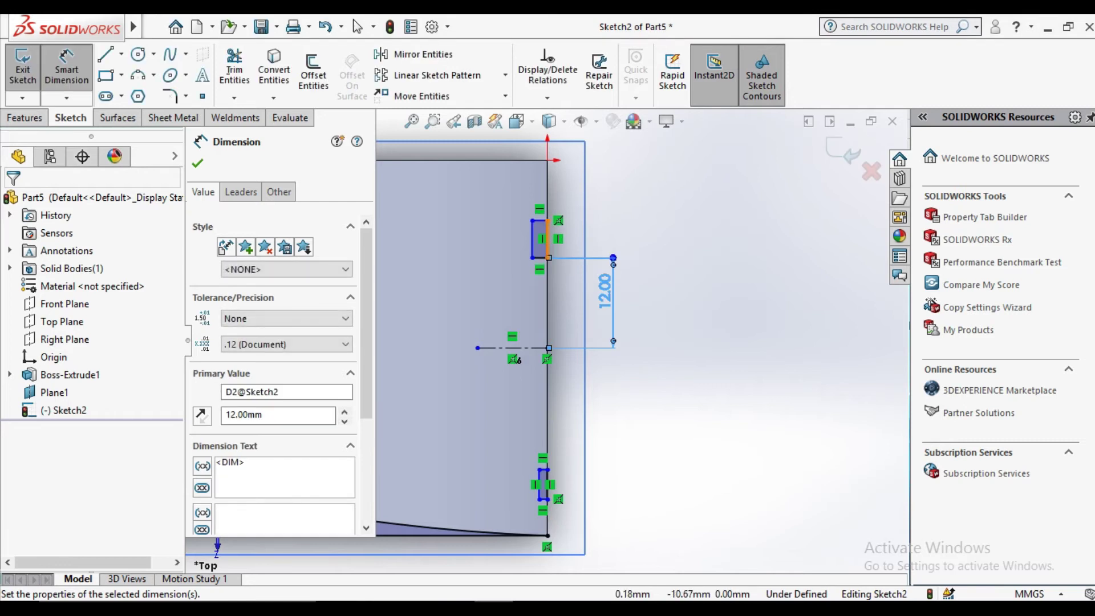
pyautogui.scroll(-5, 542, 227)
pyautogui.scroll(-1, 541, 227)
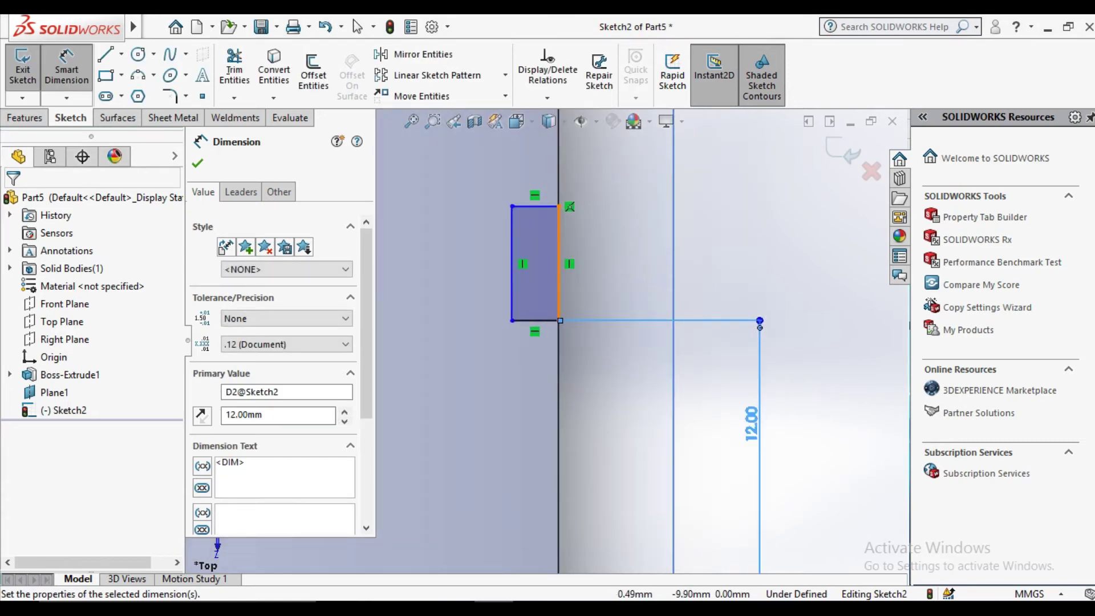
pyautogui.click(559, 262)
pyautogui.click(536, 320)
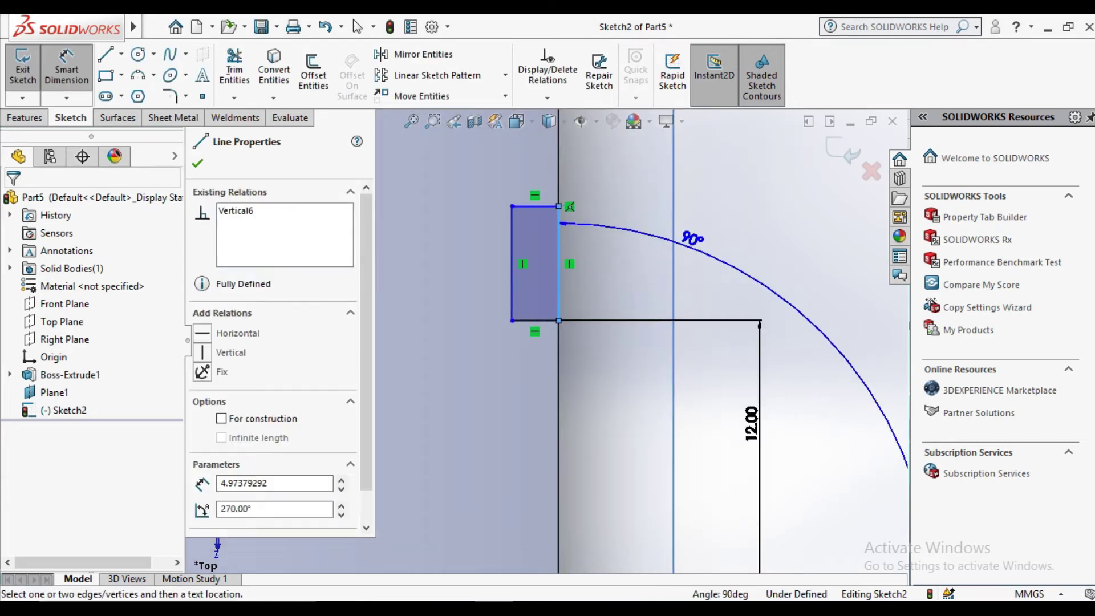
pyautogui.click(702, 321)
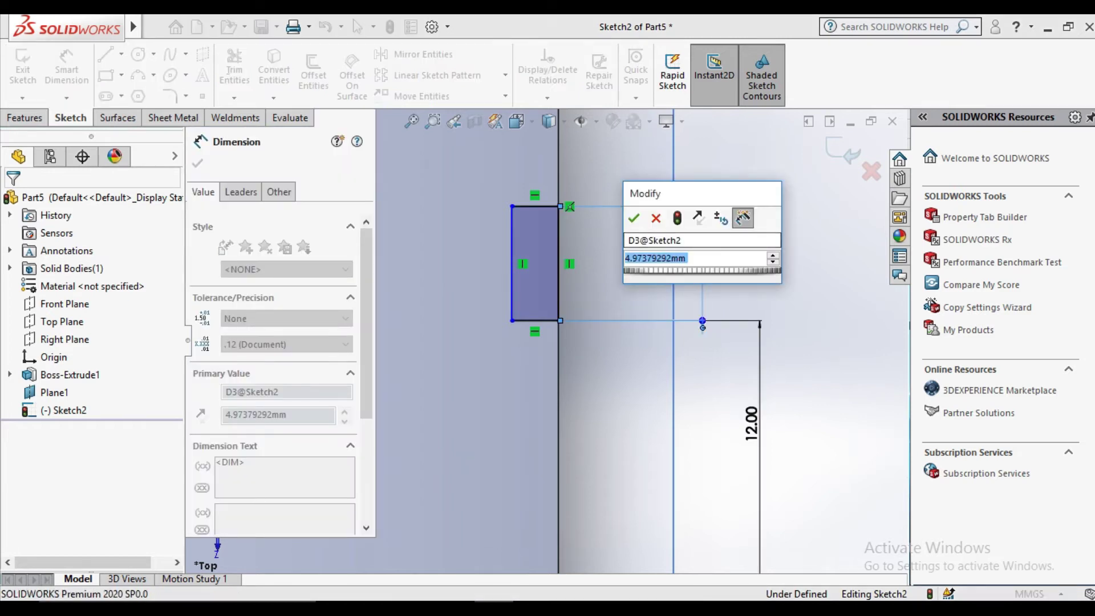
pyautogui.write('5')
pyautogui.press('BackSpace')
pyautogui.write('6')
pyautogui.press('Return')
pyautogui.scroll(5, 546, 342)
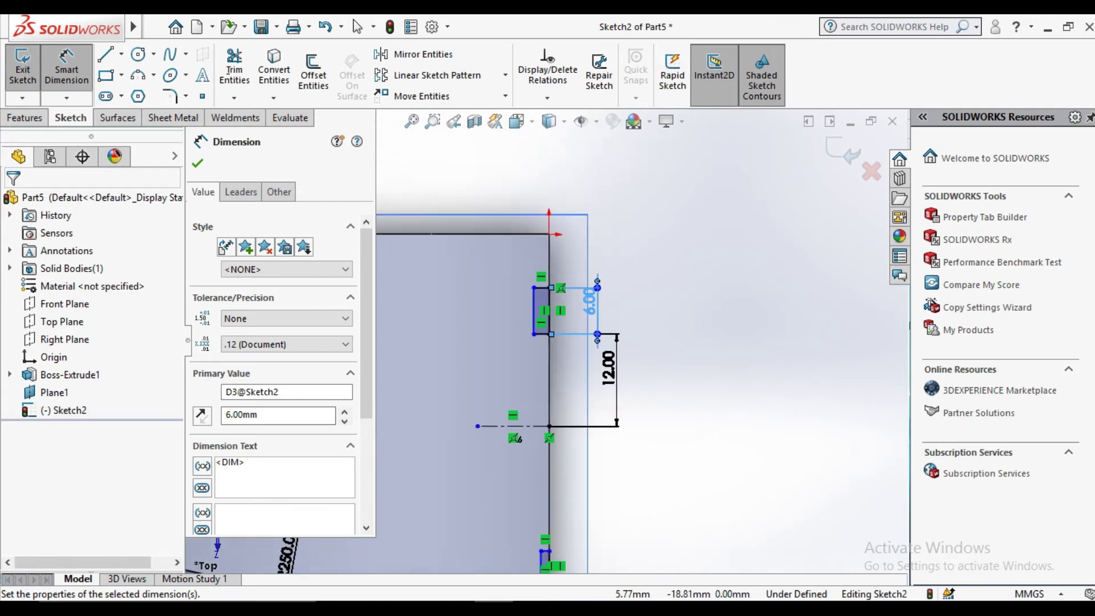
pyautogui.scroll(-3, 513, 314)
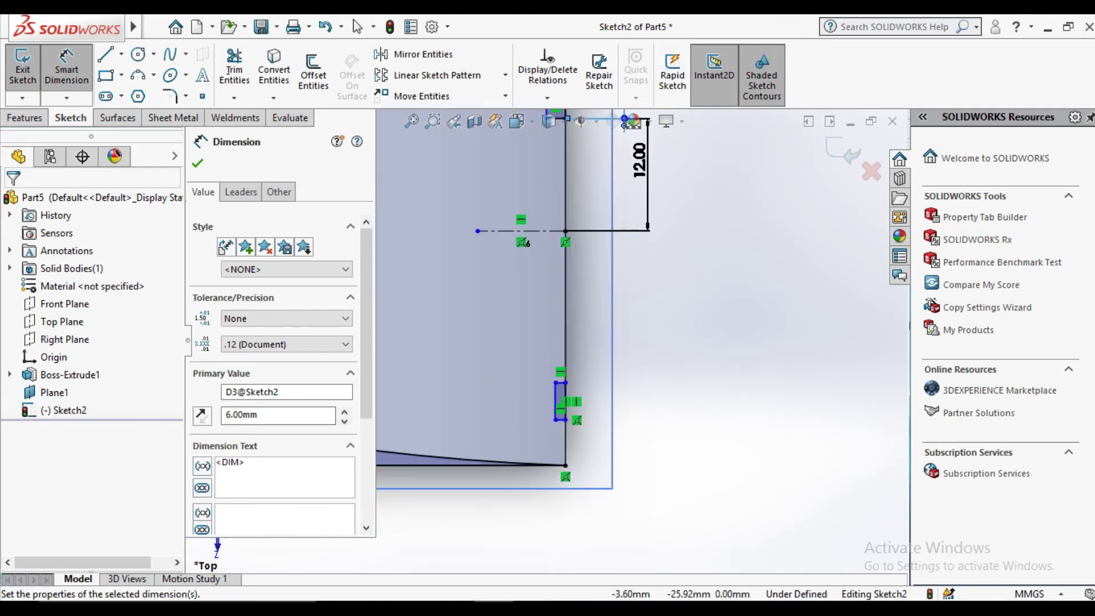
pyautogui.press('Escape')
# Step: Set the lower notch 12 mm from the centerline and 6 mm tall
pyautogui.click(513, 381)
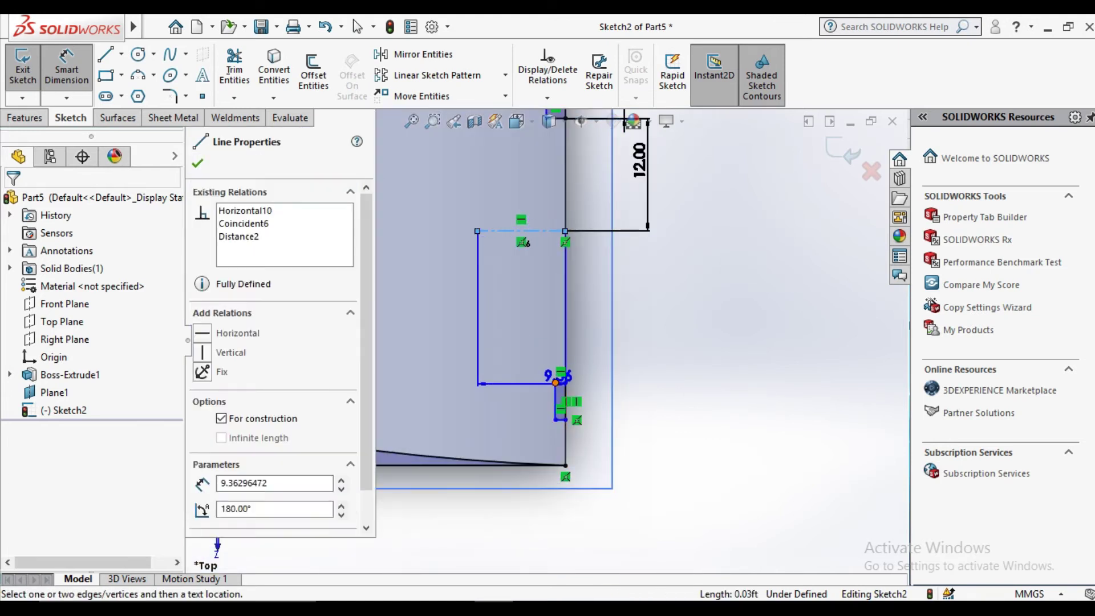
pyautogui.moveTo(479, 381); pyautogui.dragTo(546, 359)
pyautogui.click(666, 336)
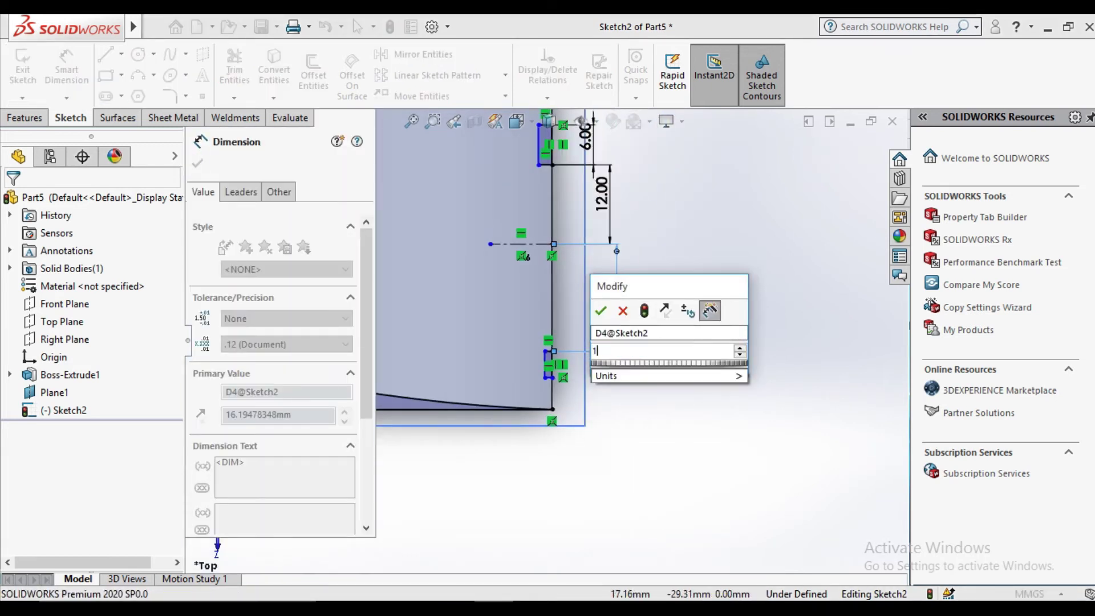
pyautogui.write('12')
pyautogui.press('Return')
pyautogui.scroll(-2, 552, 361)
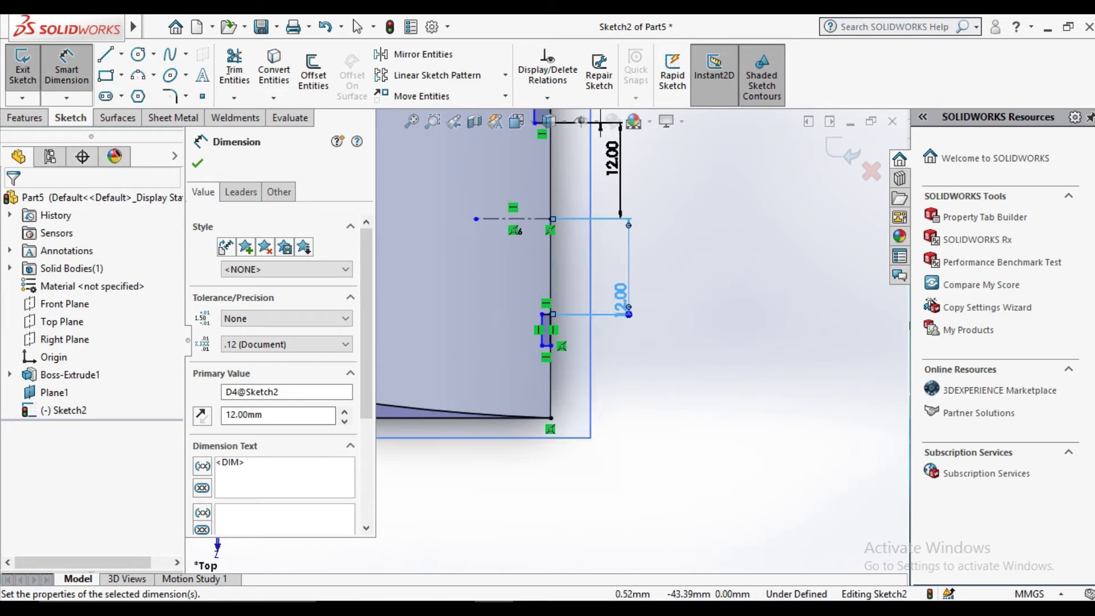
pyautogui.scroll(-3, 552, 361)
pyautogui.click(553, 296)
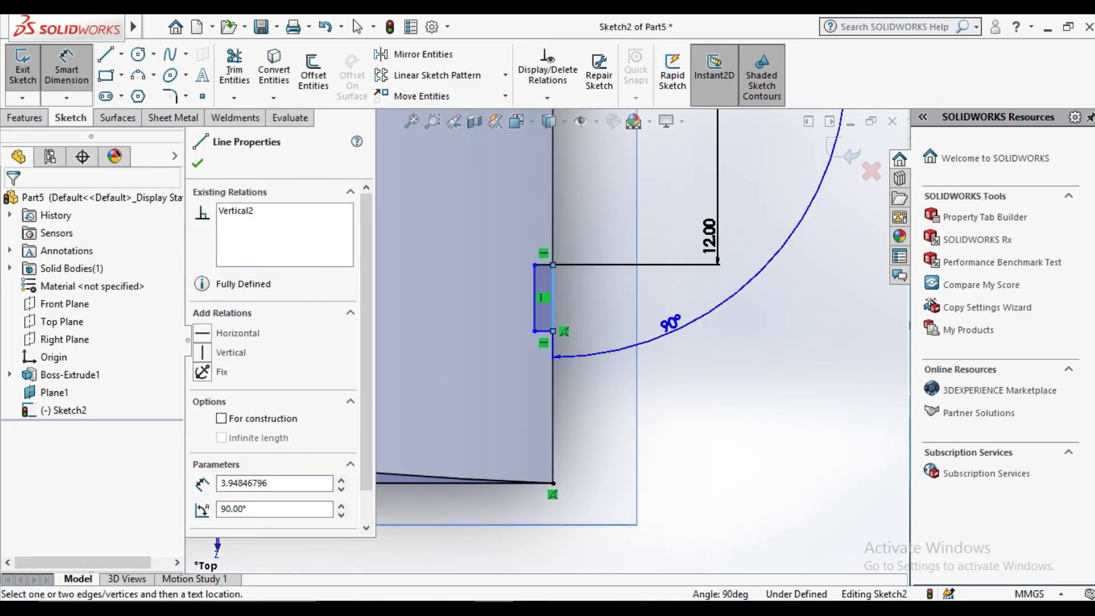
pyautogui.click(693, 348)
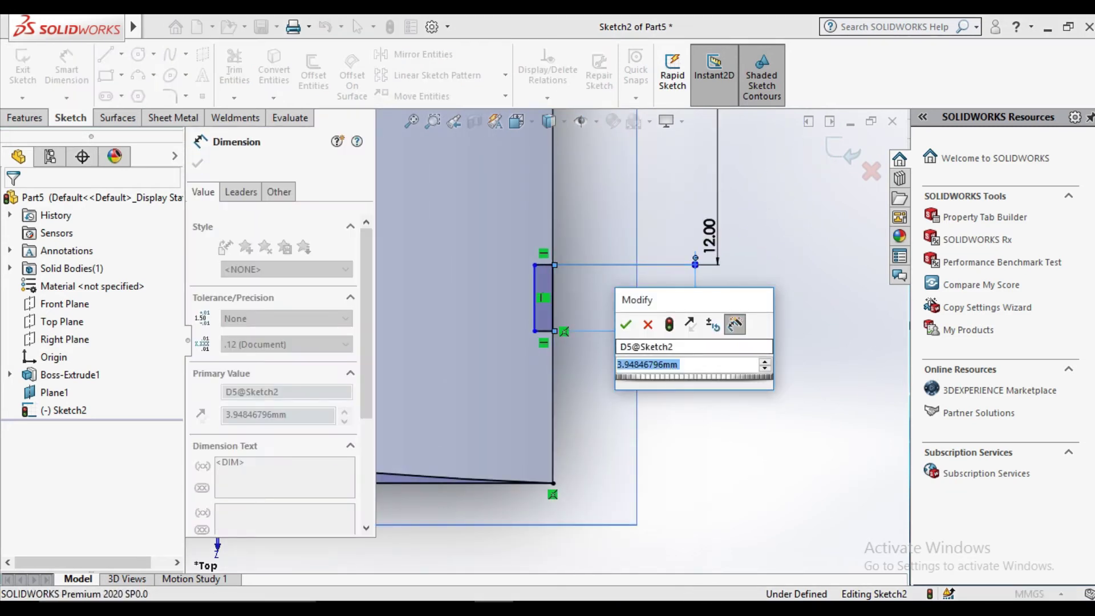
pyautogui.write('6')
pyautogui.press('Return')
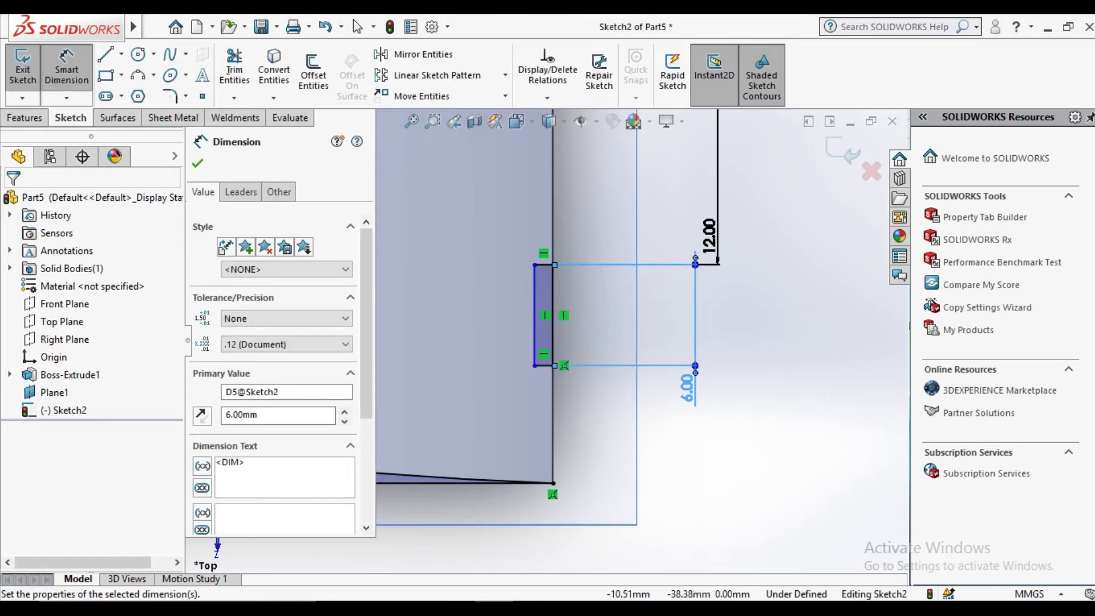
pyautogui.press('Escape')
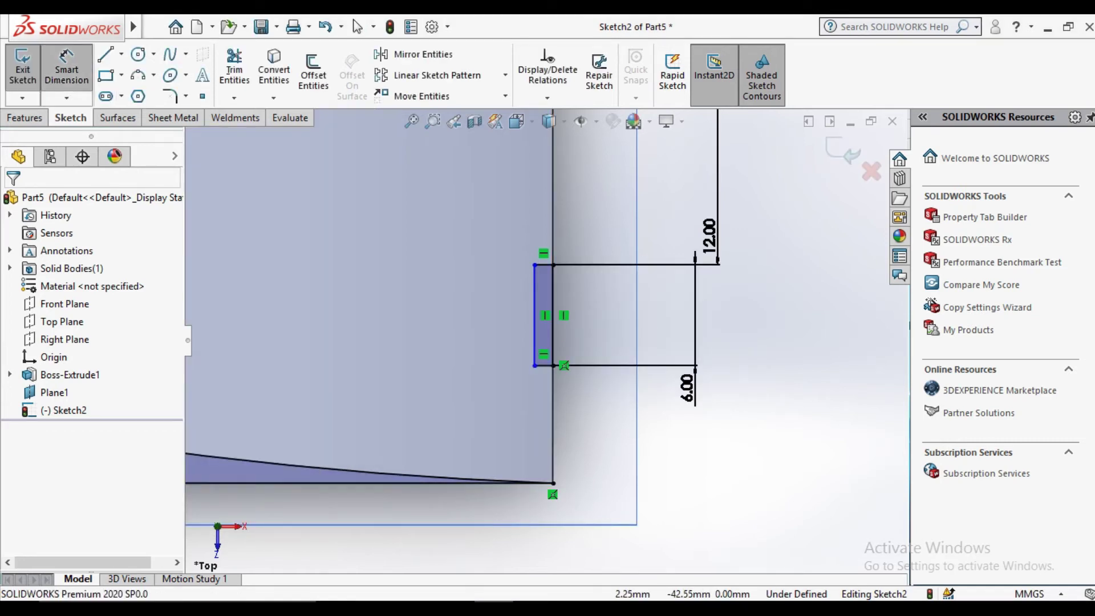
# Step: Give both notches a 4 mm width, fully defining the sketch
pyautogui.click(534, 314)
pyautogui.click(533, 225)
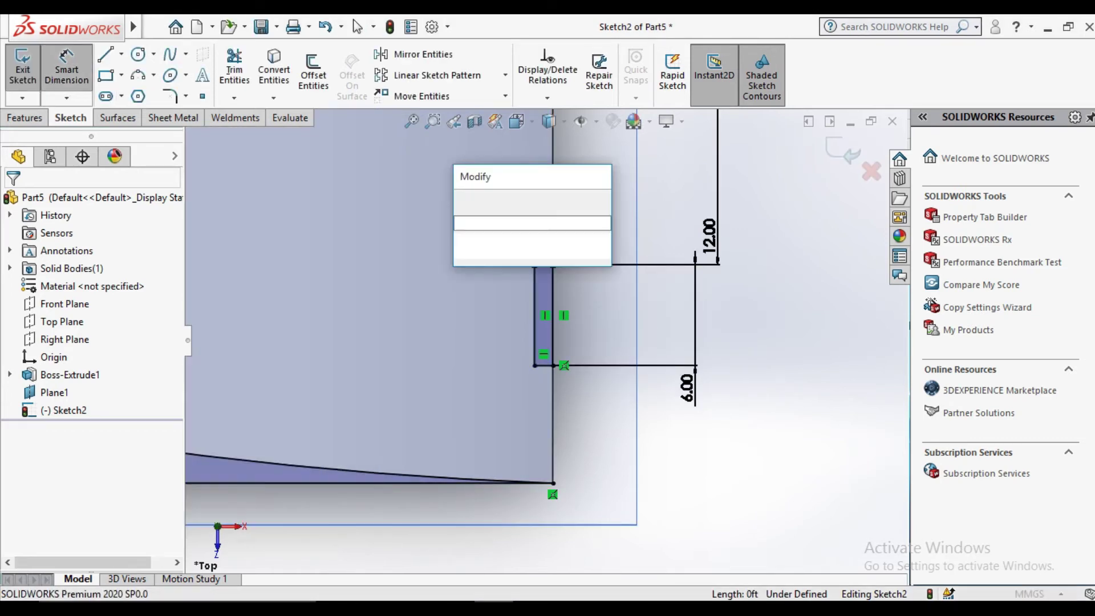
pyautogui.write('4')
pyautogui.press('Return')
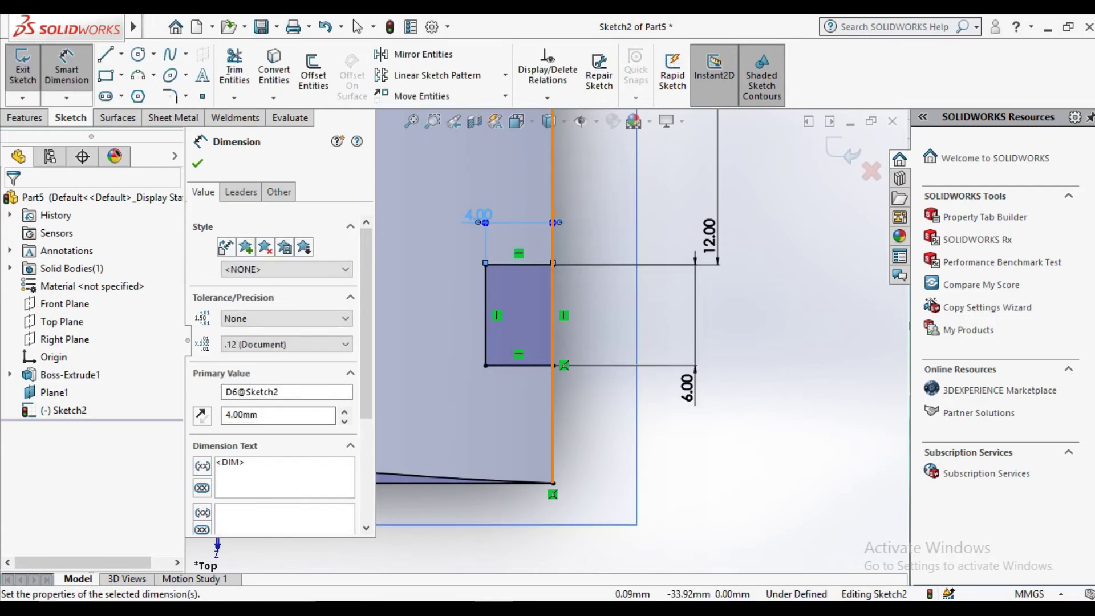
pyautogui.scroll(2, 545, 337)
pyautogui.scroll(2, 544, 336)
pyautogui.scroll(-3, 544, 337)
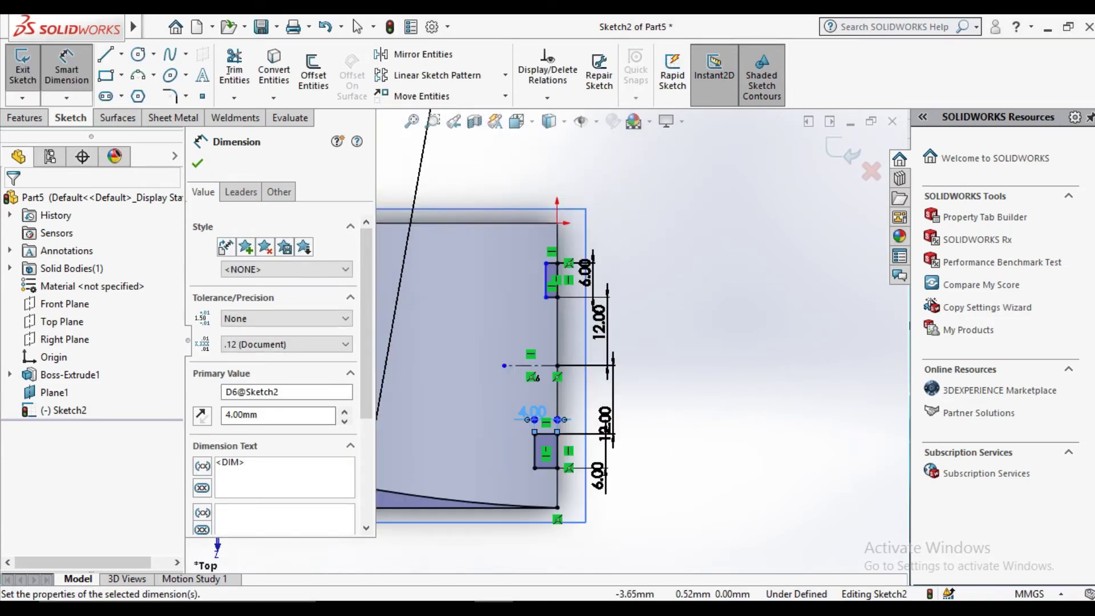
pyautogui.click(564, 308)
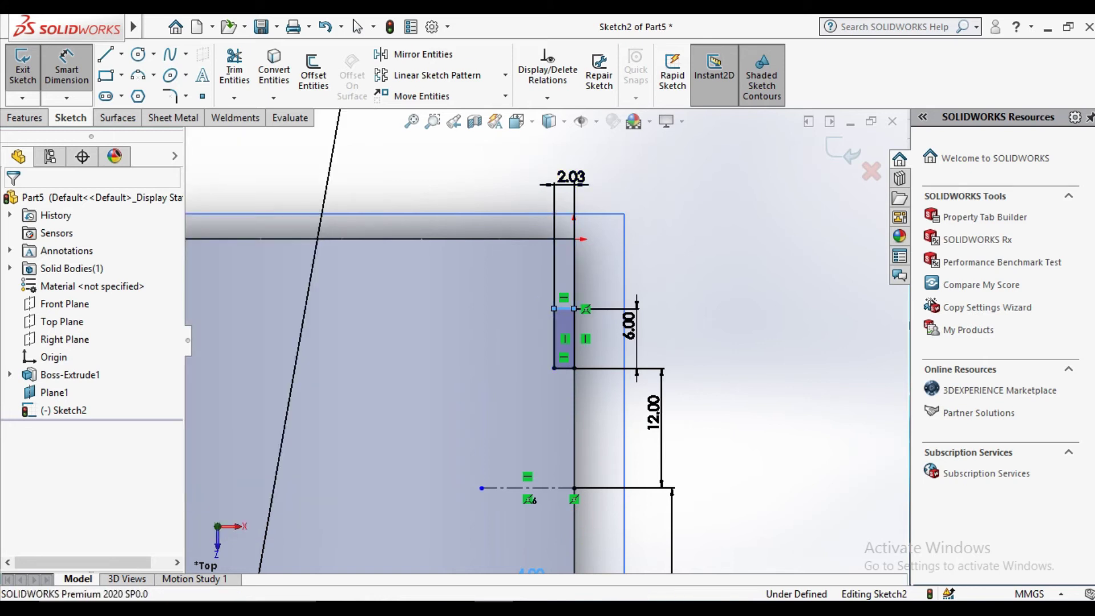
pyautogui.click(567, 178)
pyautogui.write('4')
pyautogui.press('Return')
pyautogui.press('Escape')
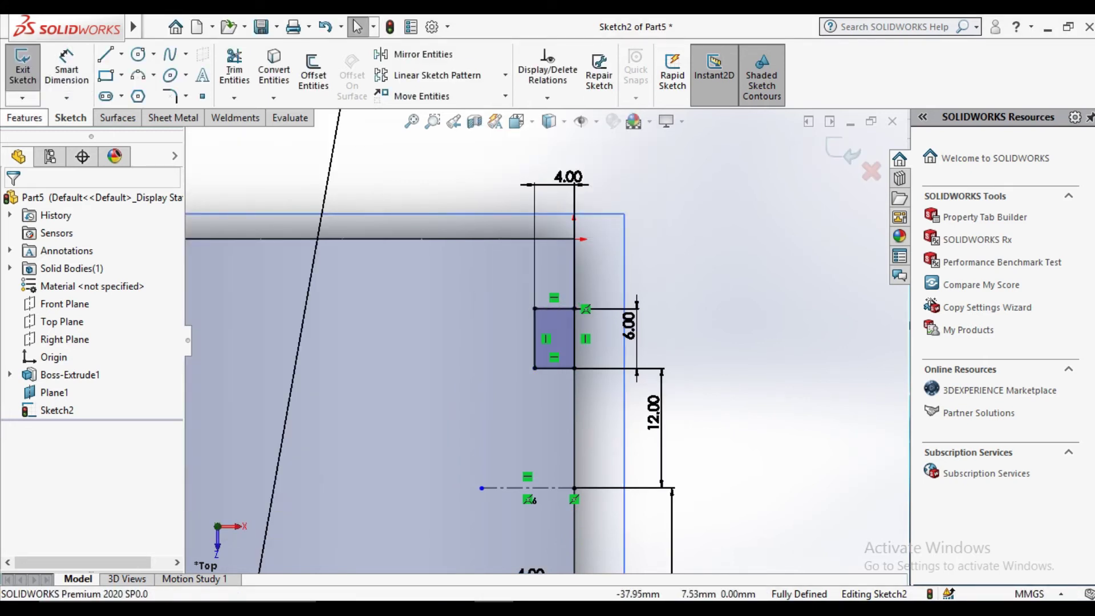
pyautogui.click(24, 118)
pyautogui.click(244, 74)
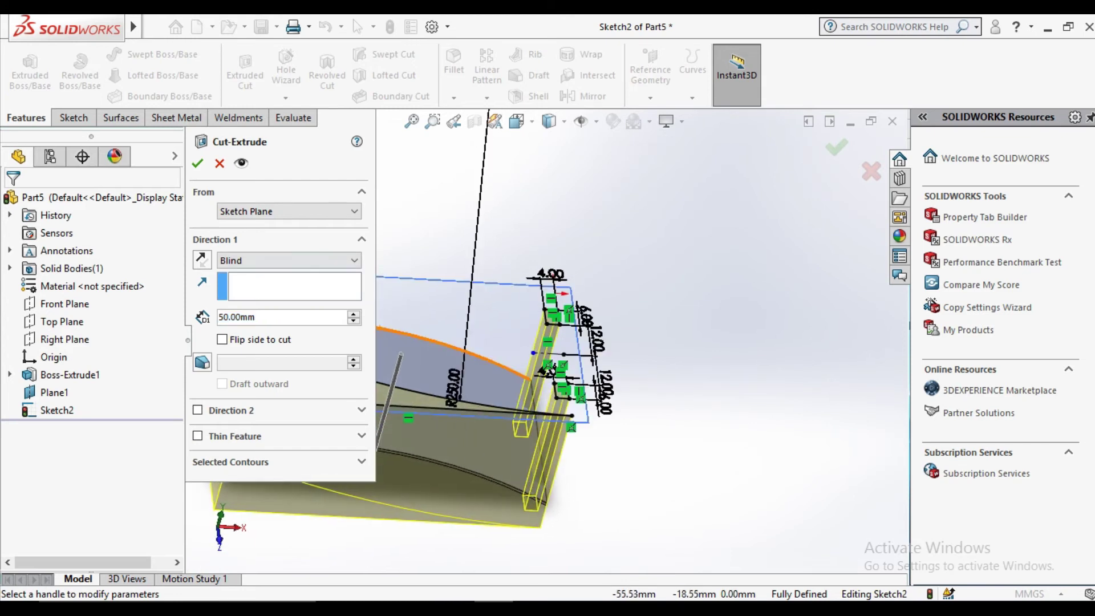
# Step: Cut the two notches Through All the plate, then hide Plane1
pyautogui.click(285, 260)
pyautogui.click(245, 281)
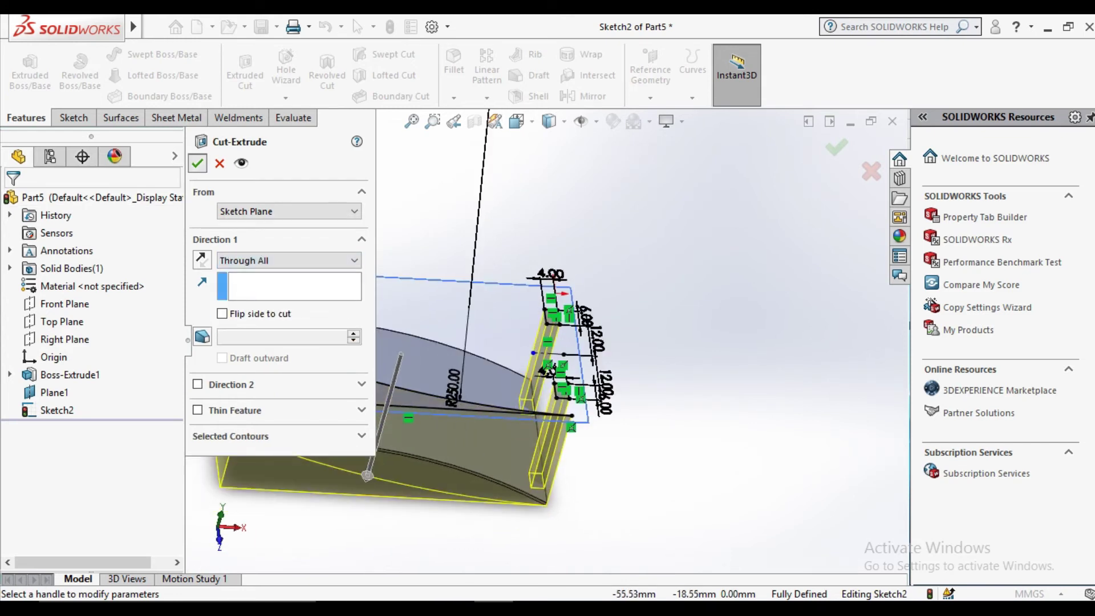
pyautogui.press('Return')
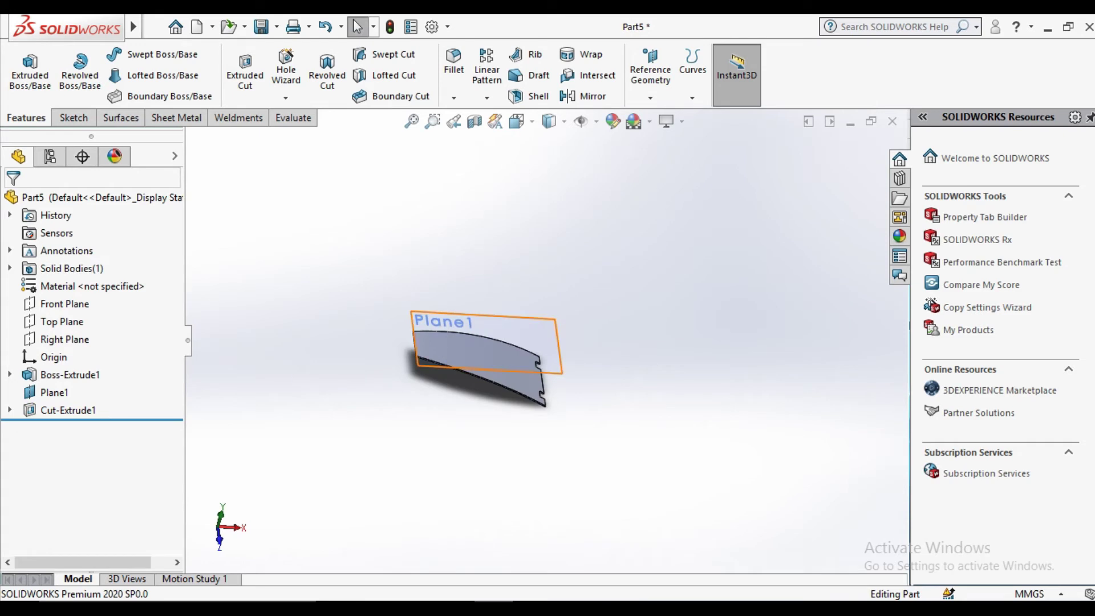
pyautogui.rightClick(558, 342)
pyautogui.click(615, 318)
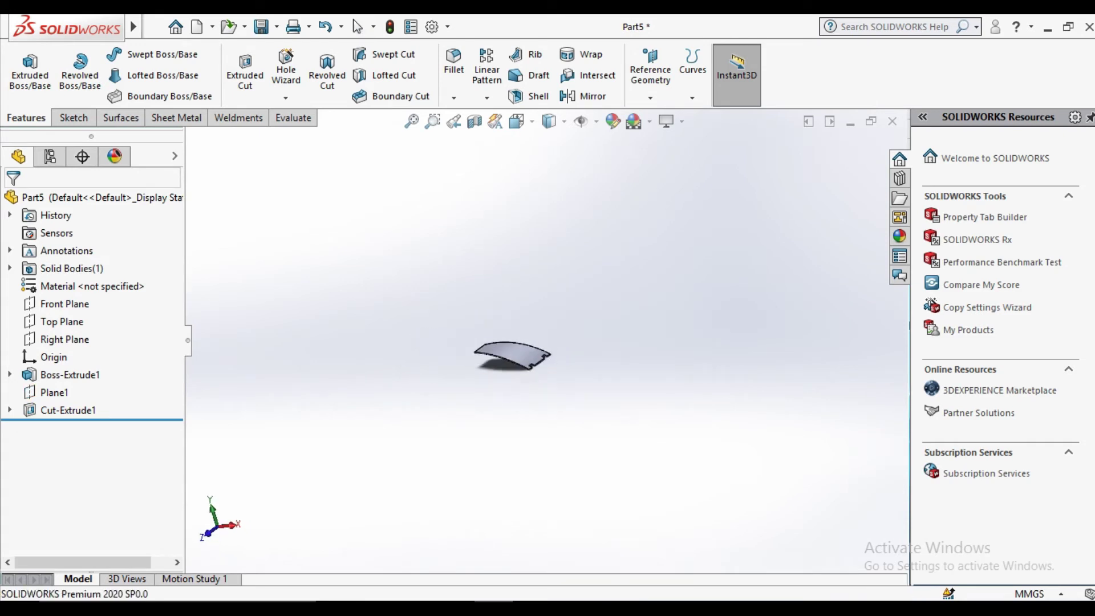
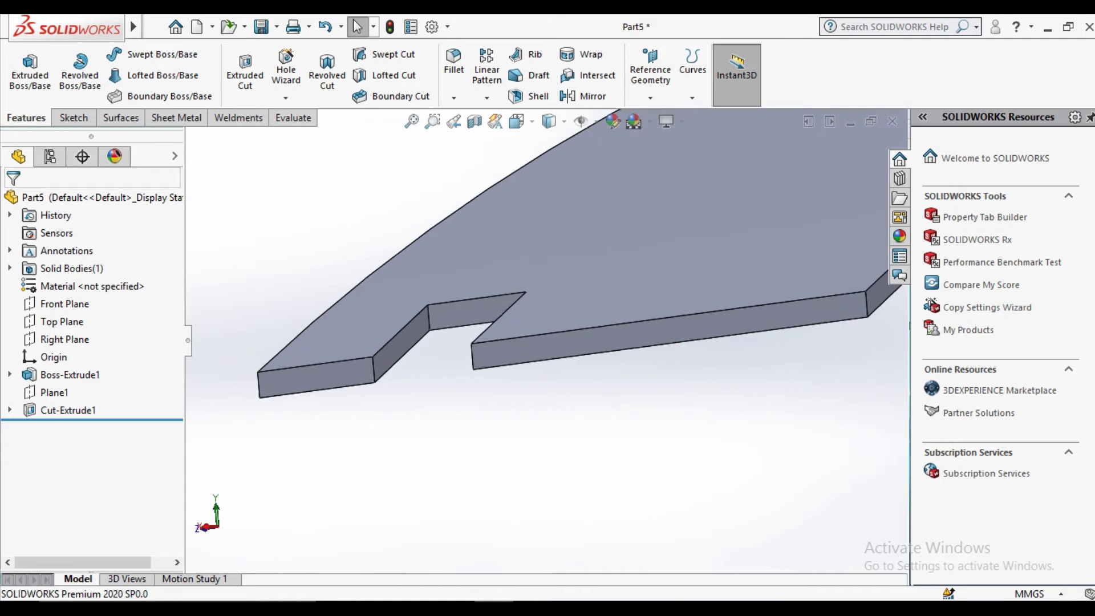
# Step: Open a new sketch on the wing plate's end face and view it straight on
pyautogui.click(391, 325)
pyautogui.click(470, 303)
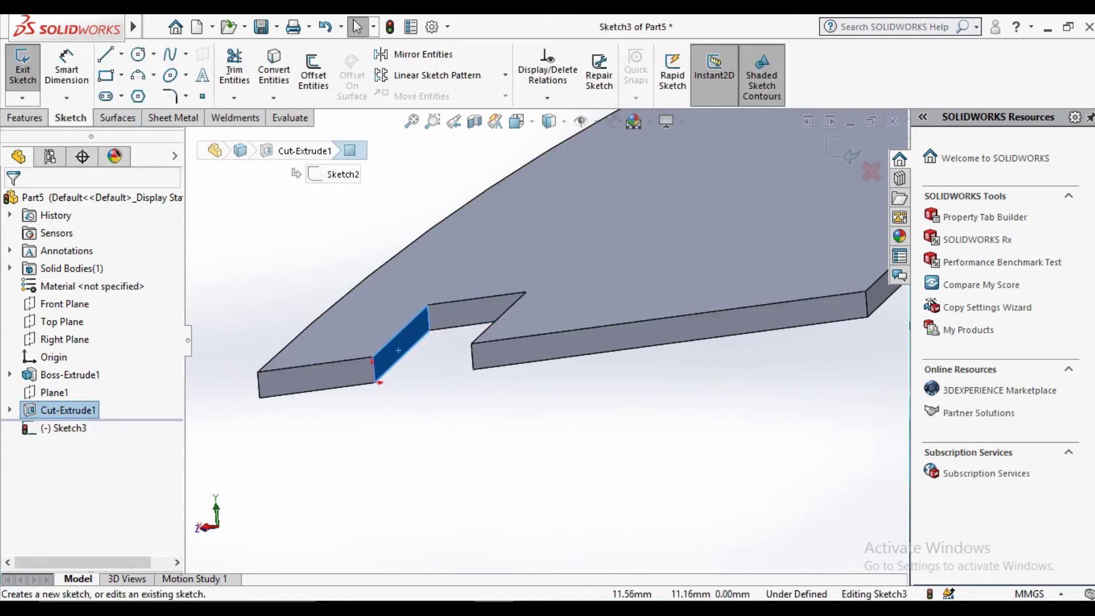
pyautogui.press('space')
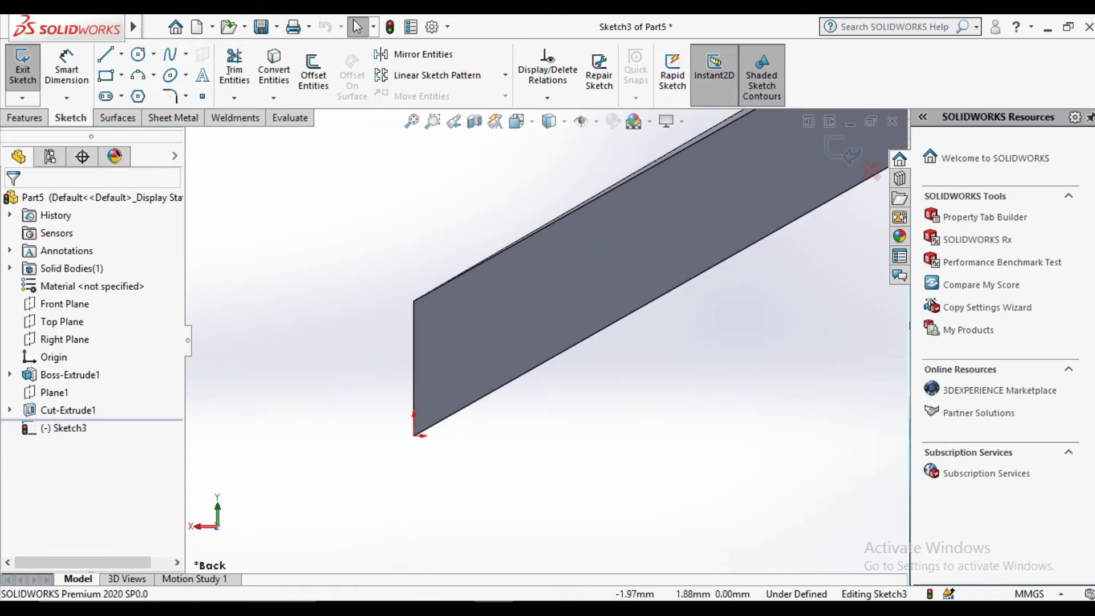
pyautogui.click(138, 54)
# Step: Draw a small circle on the end face and dimension its centre 0.80 from the origin
pyautogui.click(480, 330)
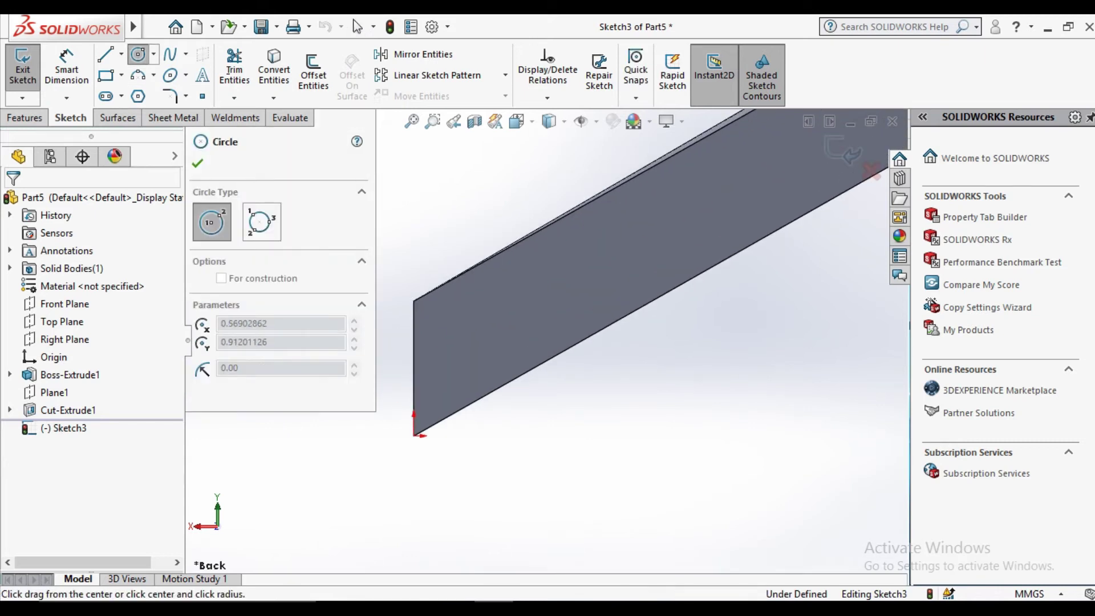
pyautogui.click(66, 68)
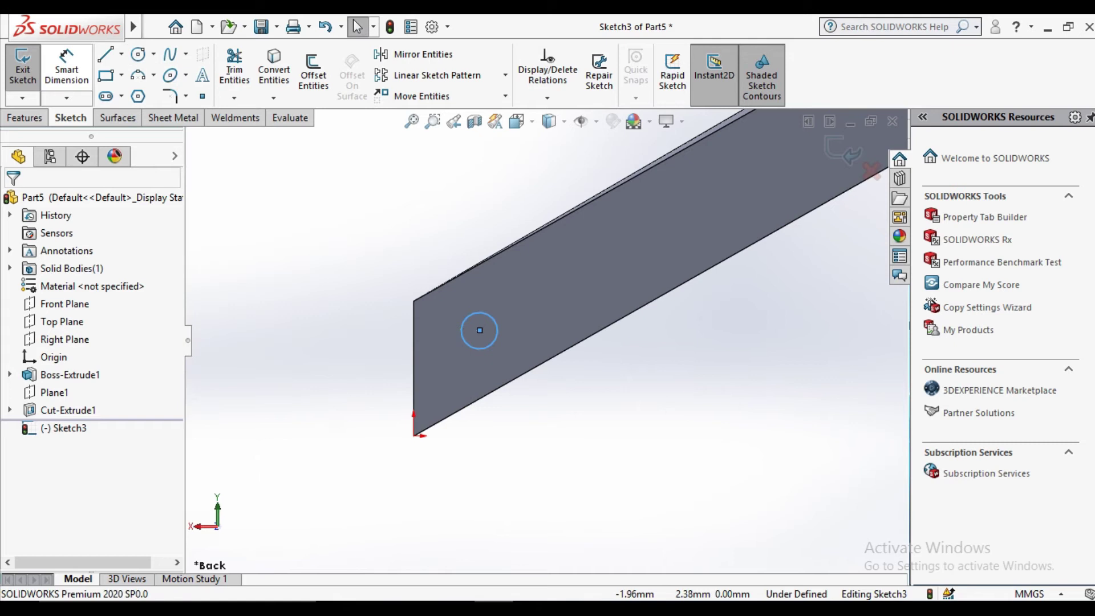
pyautogui.click(54, 357)
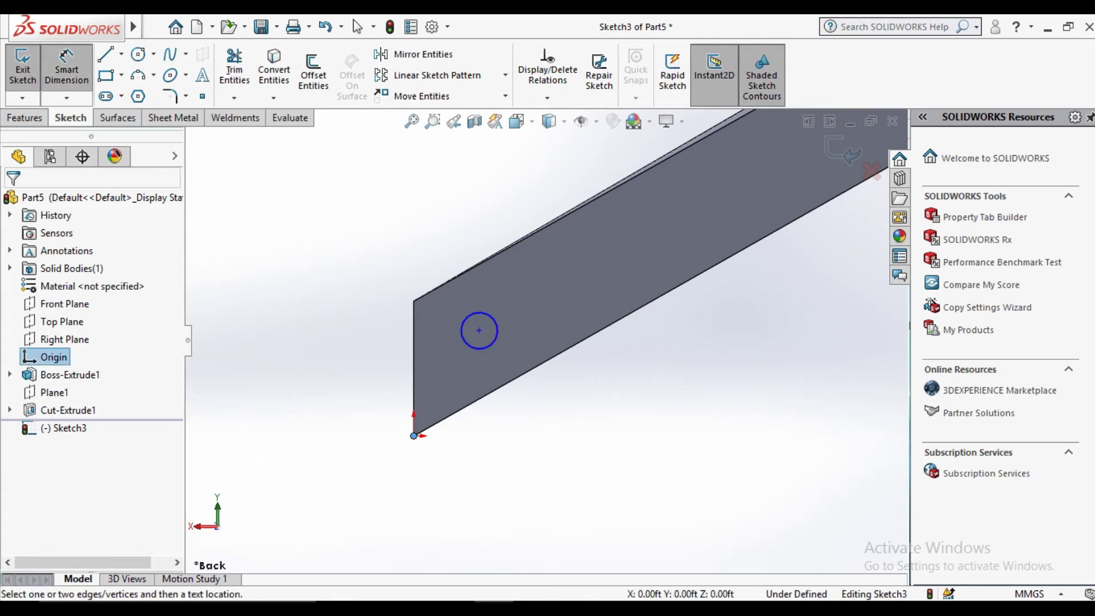
pyautogui.click(479, 331)
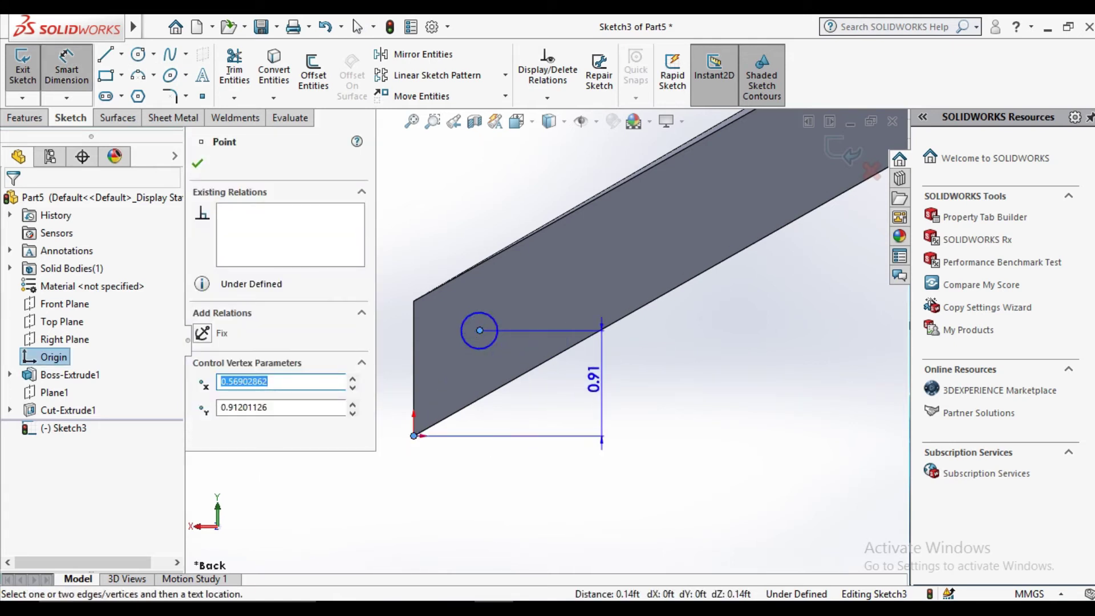
pyautogui.click(593, 380)
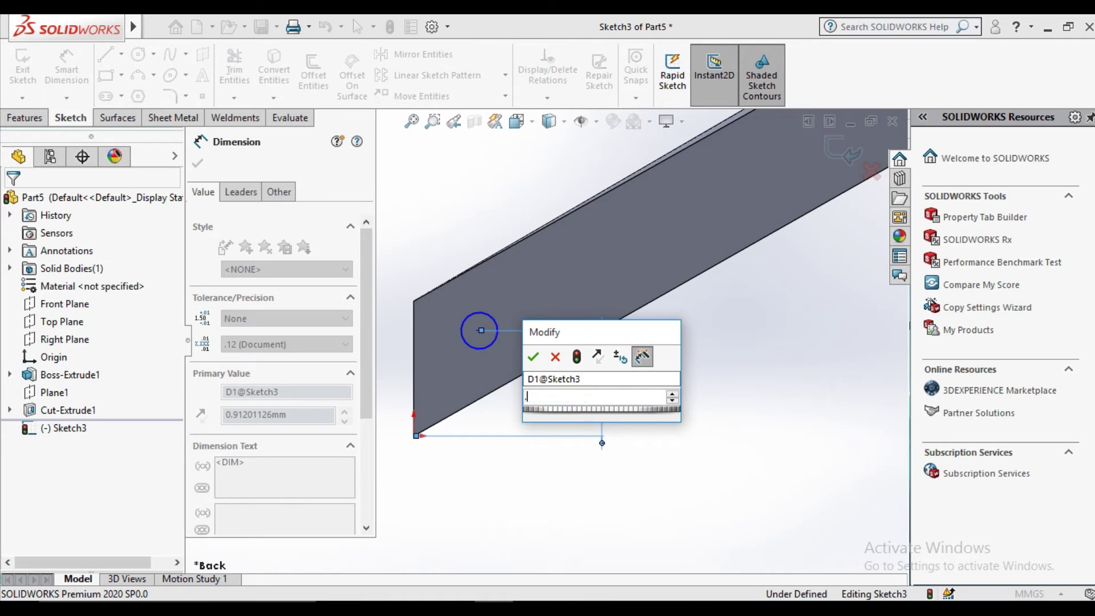
pyautogui.write('8')
pyautogui.press('Return')
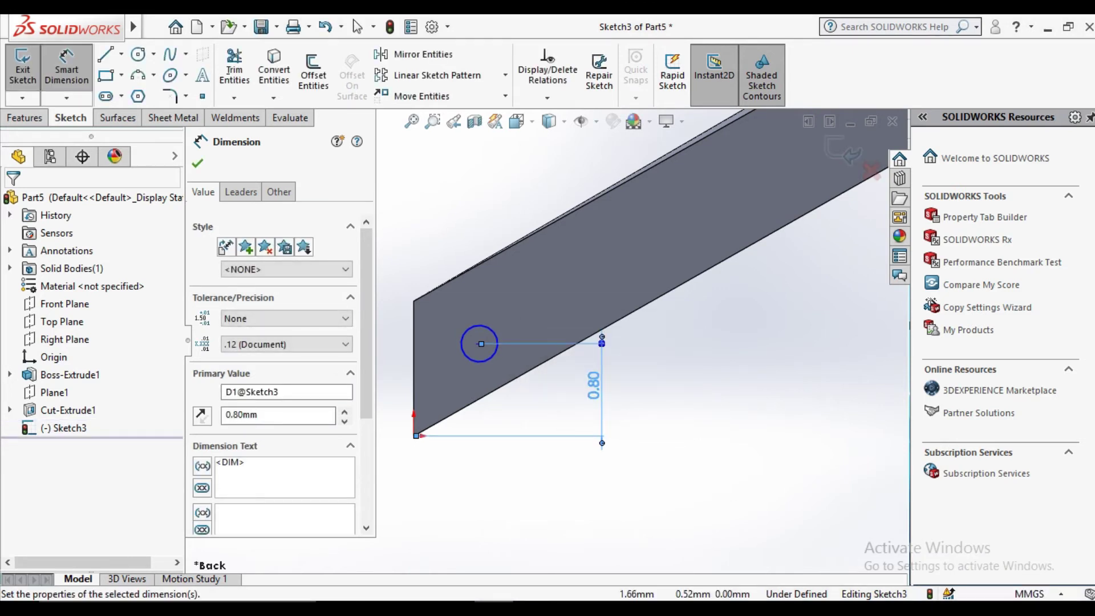
pyautogui.press('Escape')
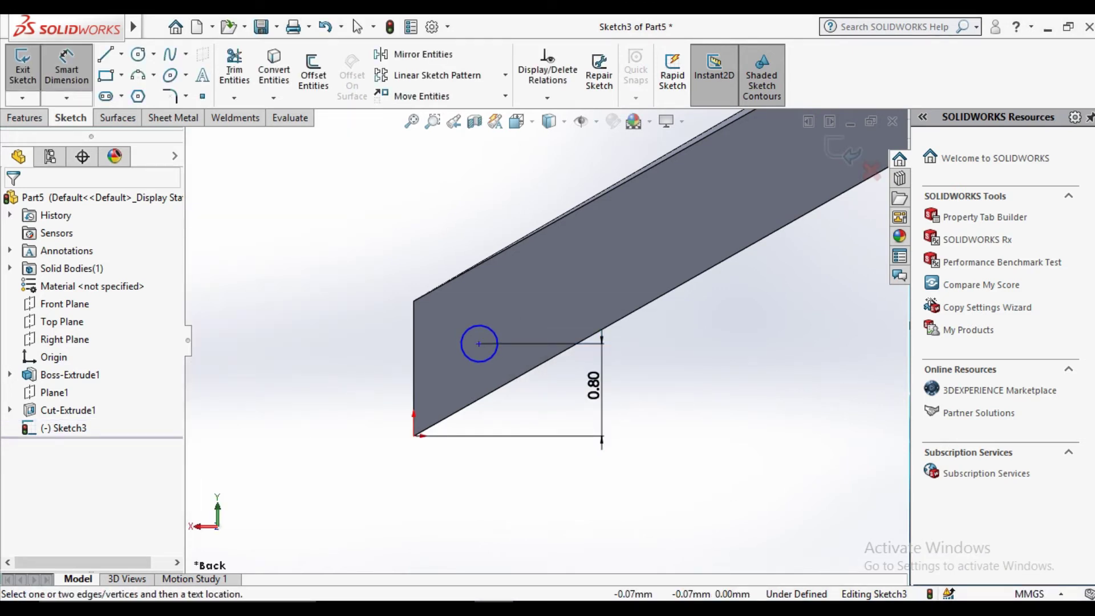
pyautogui.click(479, 344)
pyautogui.click(413, 342)
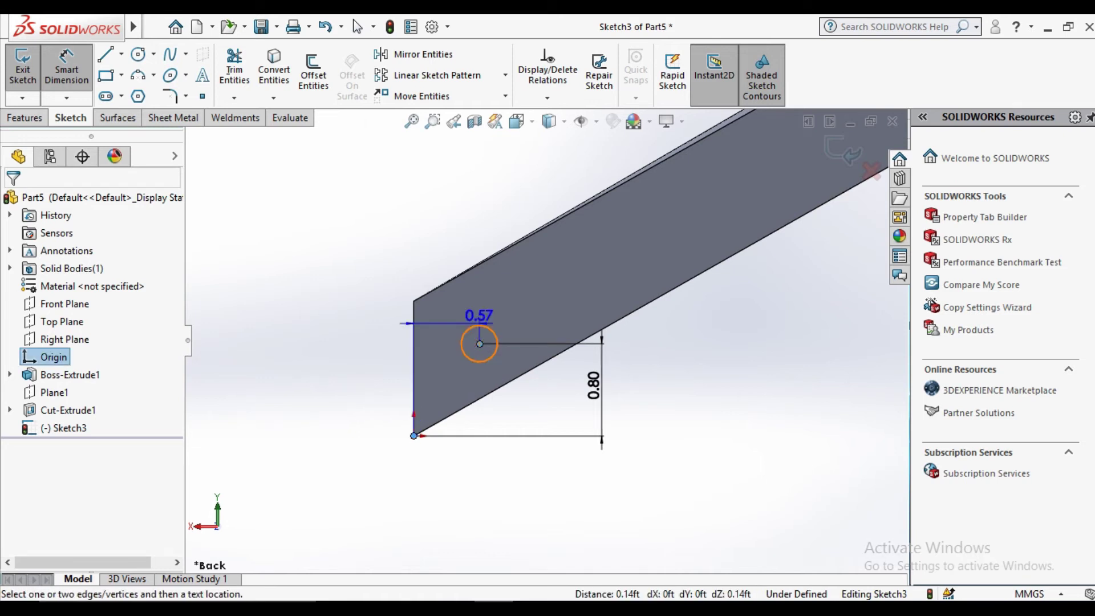
# Step: Set the circle centre's horizontal distance to 1 and vertical distance to 1.5
pyautogui.click(464, 213)
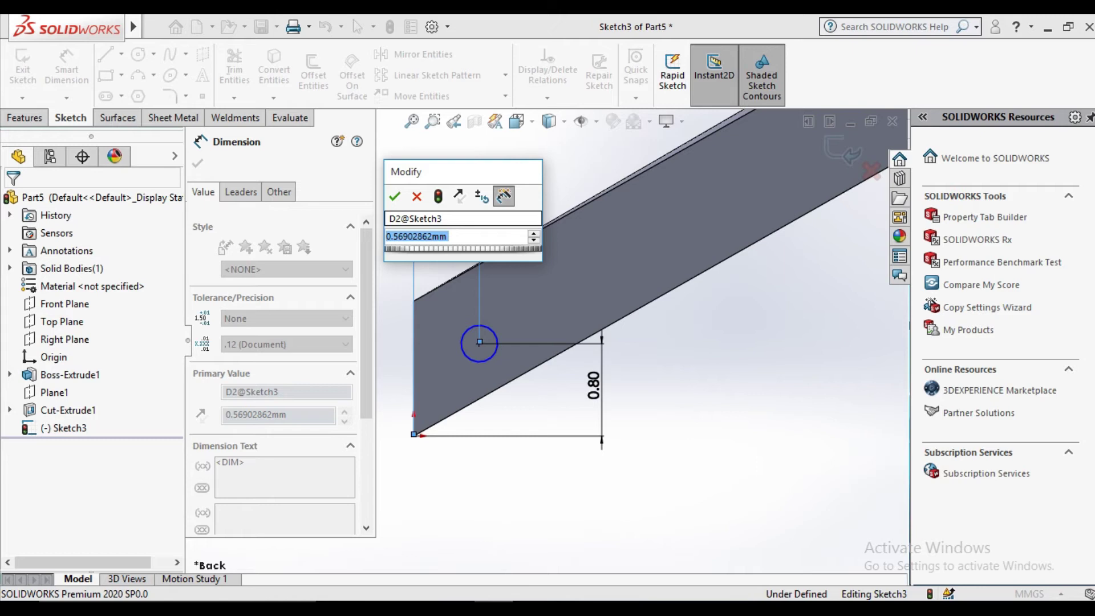
pyautogui.write('1')
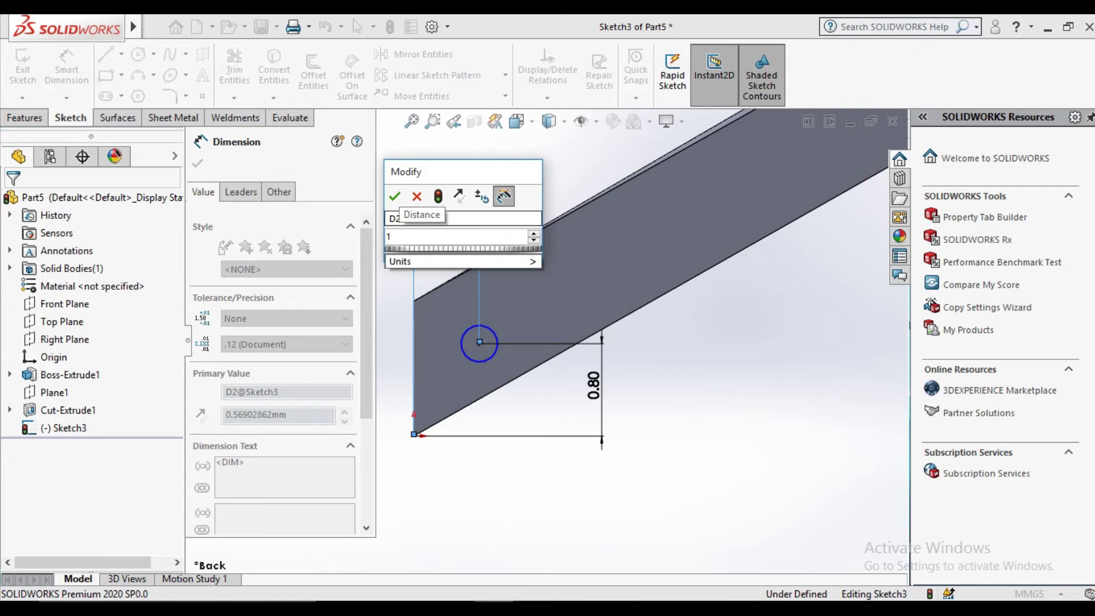
pyautogui.press('Return')
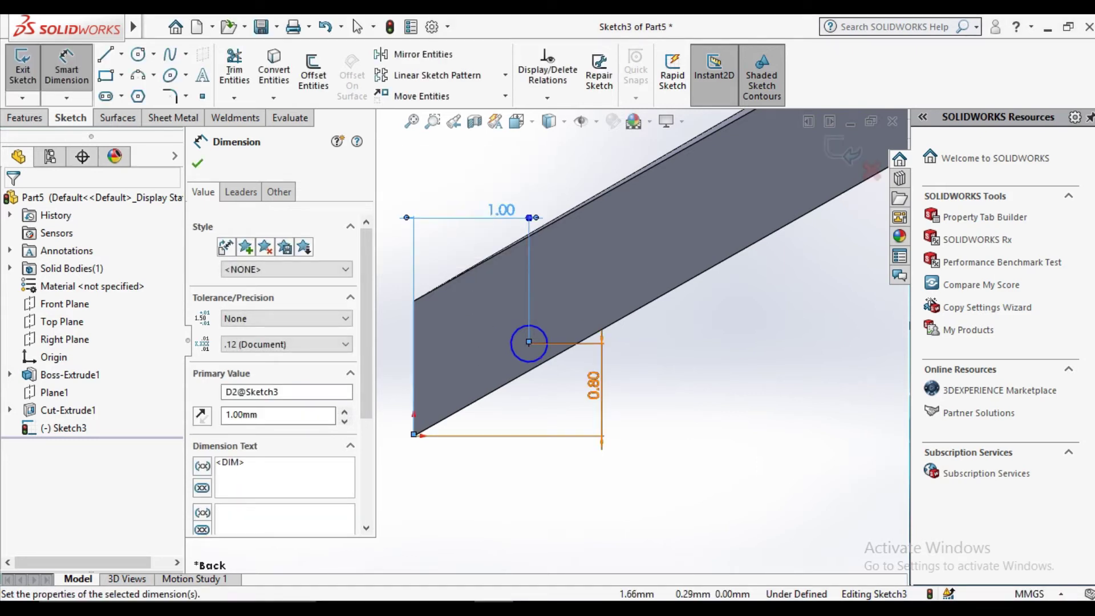
pyautogui.click(594, 385)
pyautogui.write('1.5')
pyautogui.press('Return')
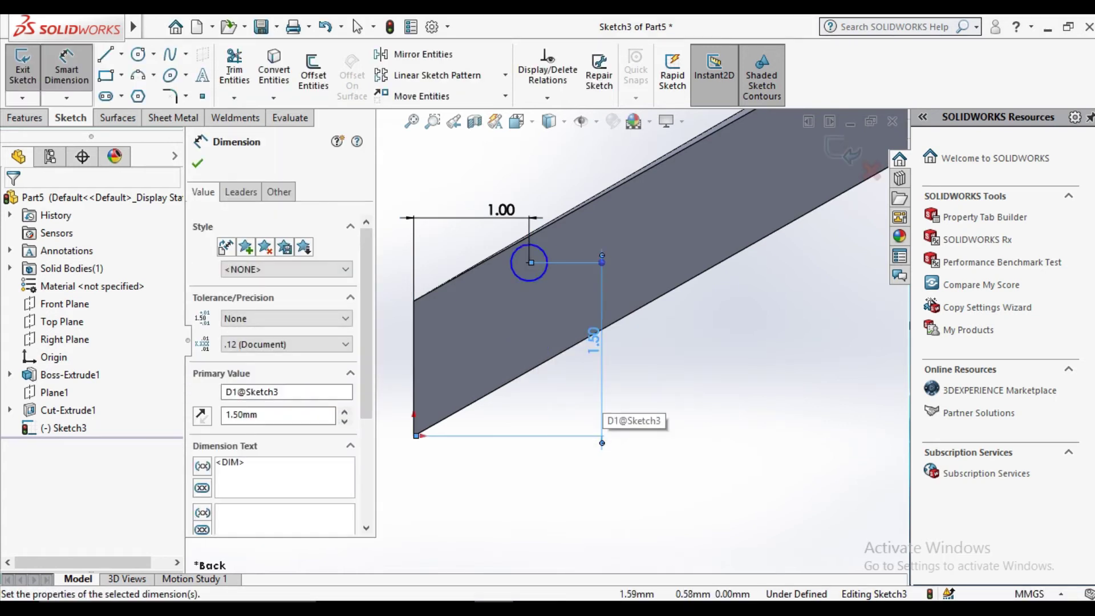
# Step: Try horizontal distances of 1.2 and then 15 for the circle centre
pyautogui.doubleClick(501, 210)
pyautogui.write('1.2')
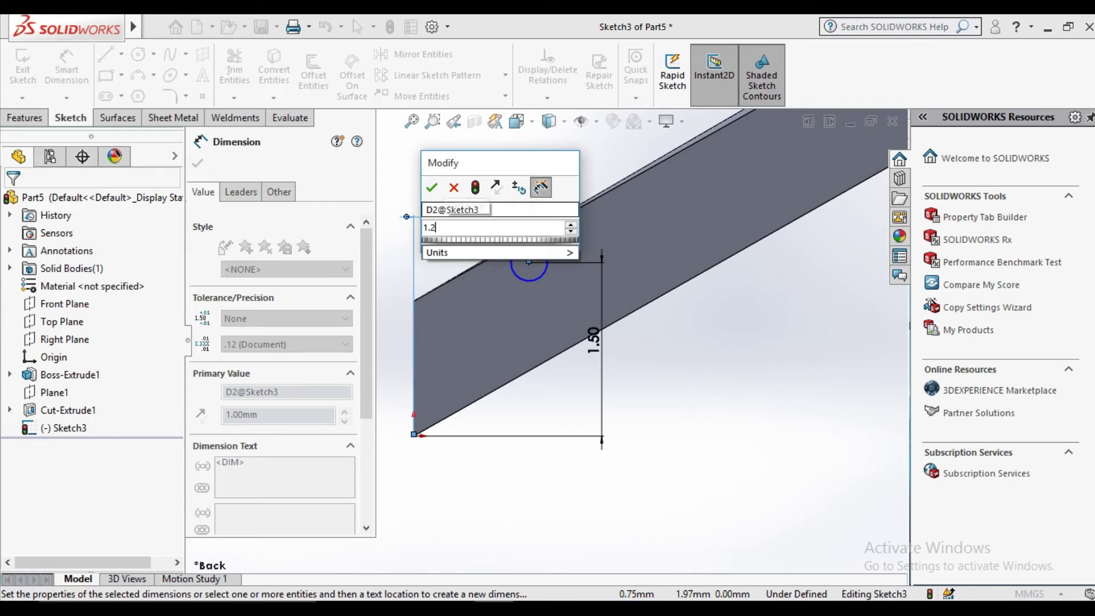
pyautogui.press('Return')
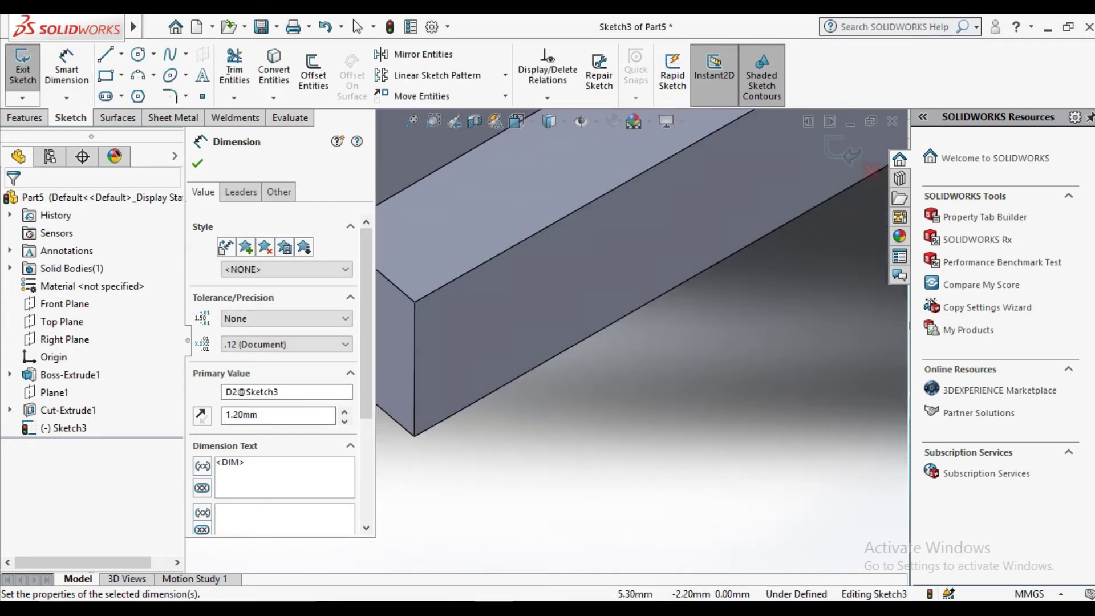
pyautogui.scroll(3, 536, 280)
pyautogui.scroll(-3, 536, 280)
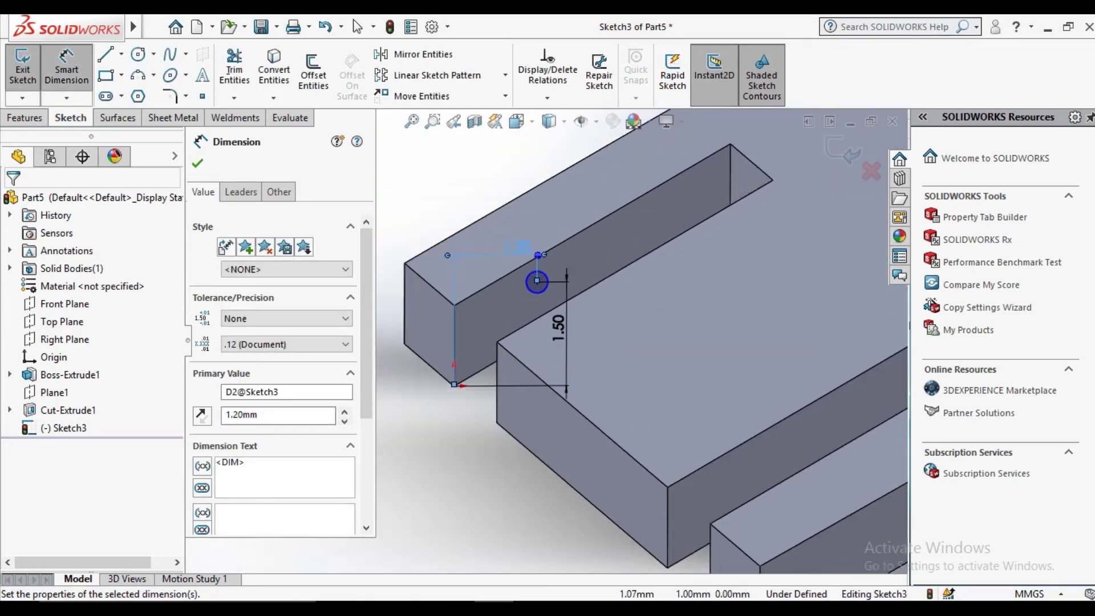
pyautogui.scroll(2, 537, 281)
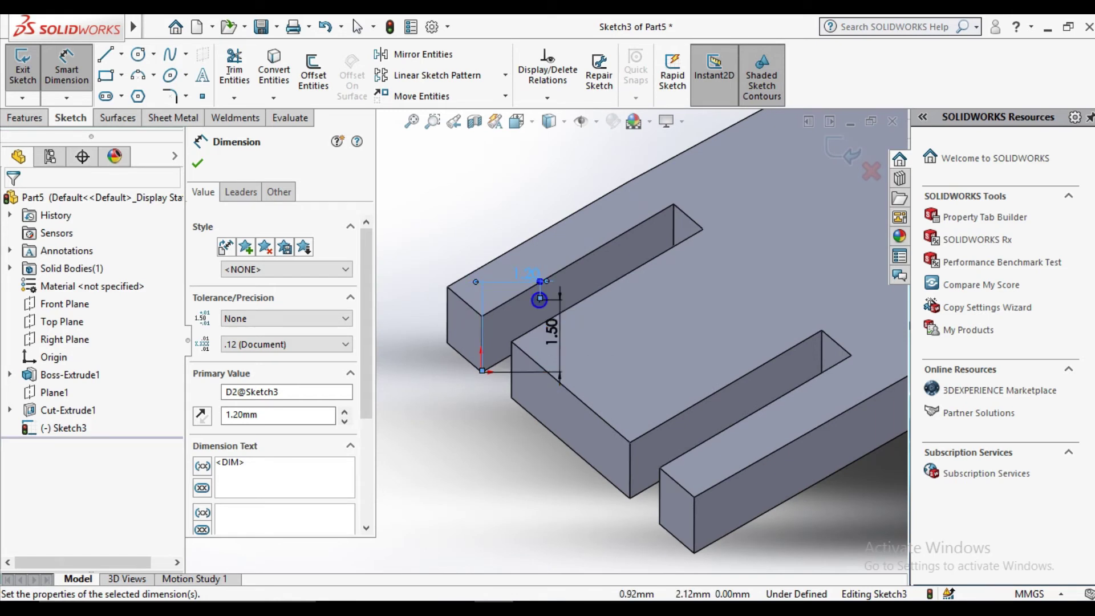
pyautogui.doubleClick(538, 281)
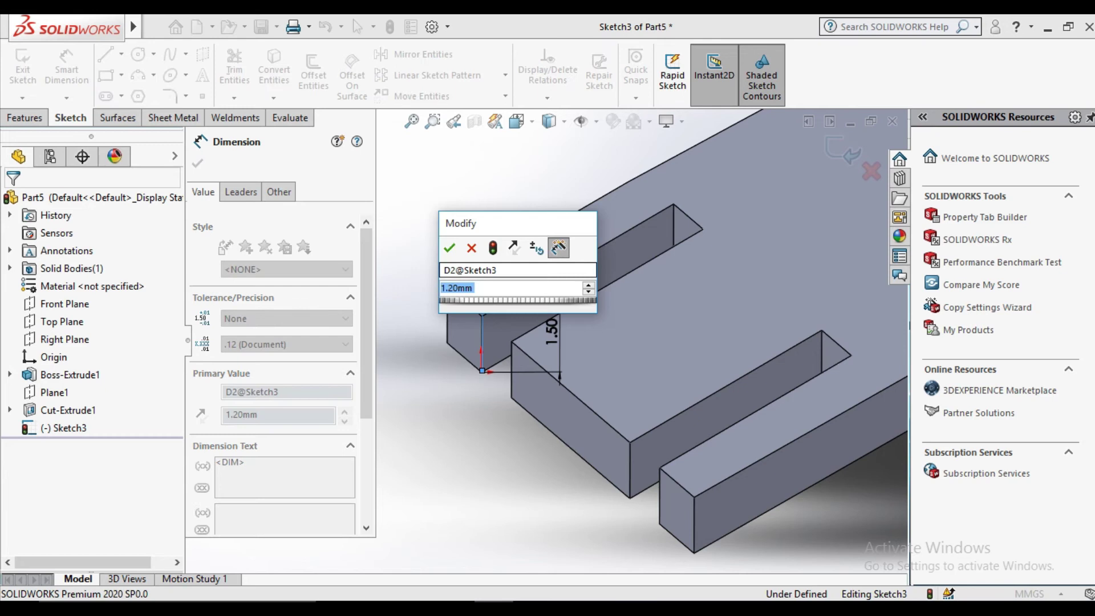
pyautogui.write('15')
pyautogui.press('Return')
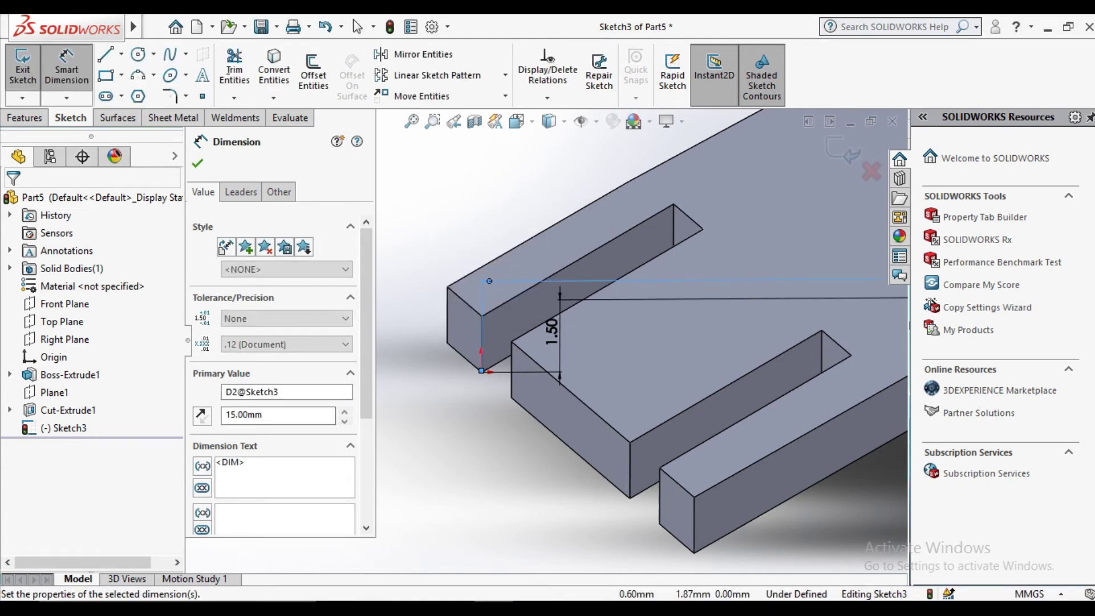
# Step: Correct the circle centre's horizontal distance to 1.5
pyautogui.scroll(3, 544, 338)
pyautogui.scroll(2, 544, 338)
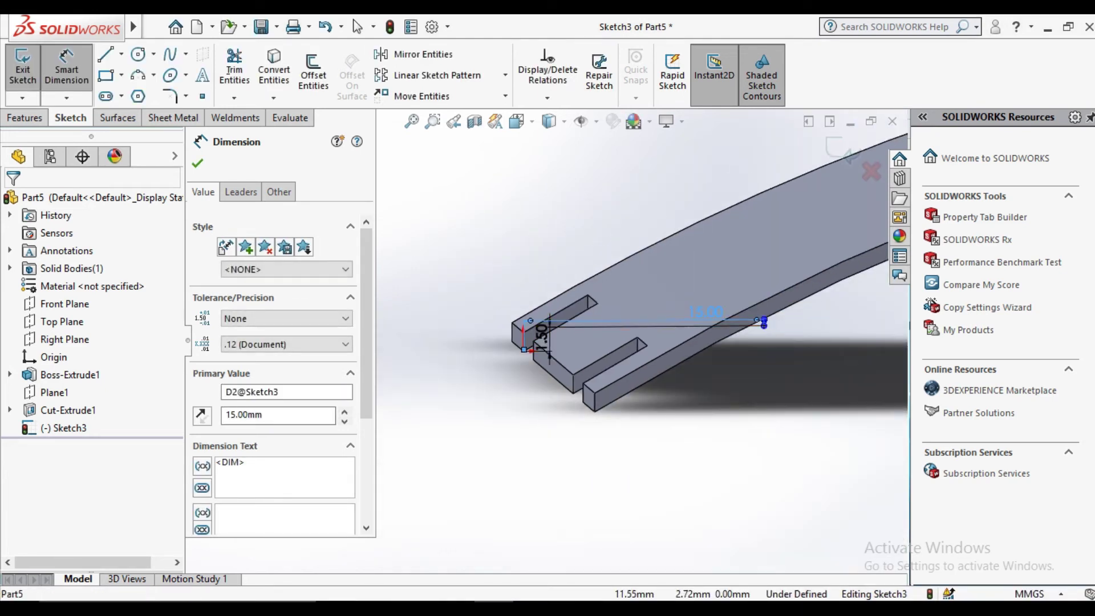
pyautogui.doubleClick(542, 337)
pyautogui.write('1.5')
pyautogui.press('Return')
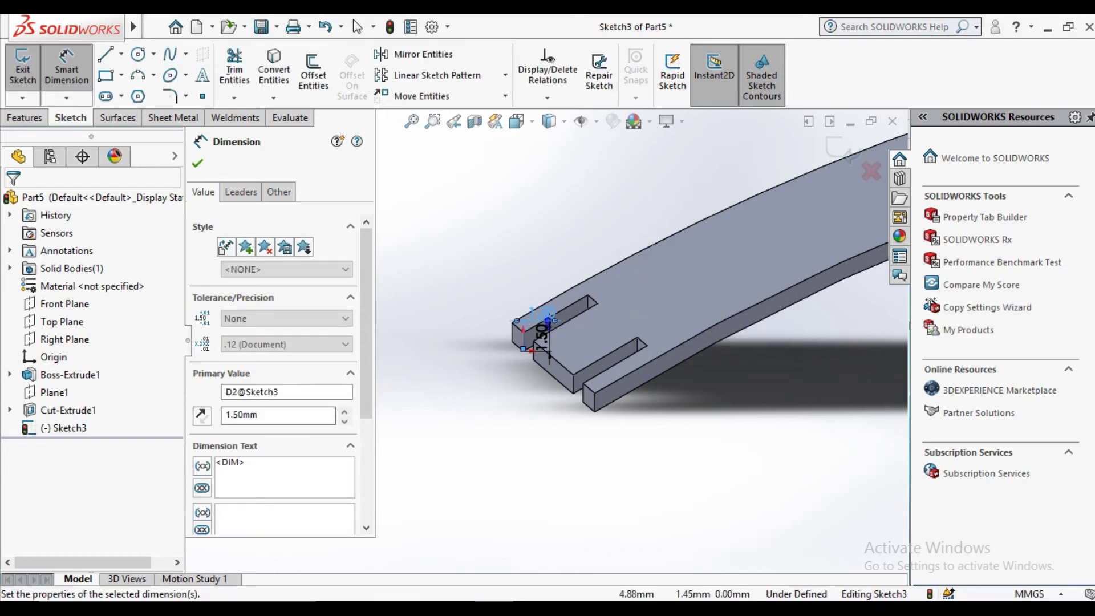
# Step: Orbit to check the part, return to the face-on view, and exit Smart Dimension
pyautogui.scroll(-3, 596, 306)
pyautogui.scroll(-4, 596, 306)
pyautogui.scroll(5, 641, 341)
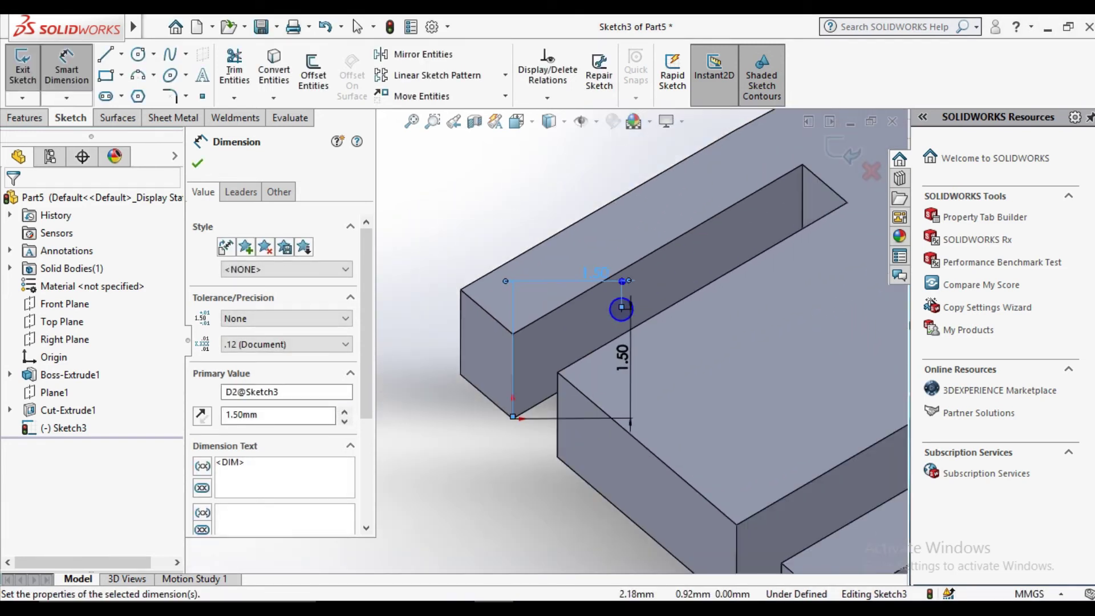
pyautogui.scroll(5, 641, 341)
pyautogui.moveTo(641, 341)
pyautogui.mouseDown(button='middle')
pyautogui.moveTo(642, 274)
pyautogui.moveTo(627, 251)
pyautogui.mouseUp(button='middle')
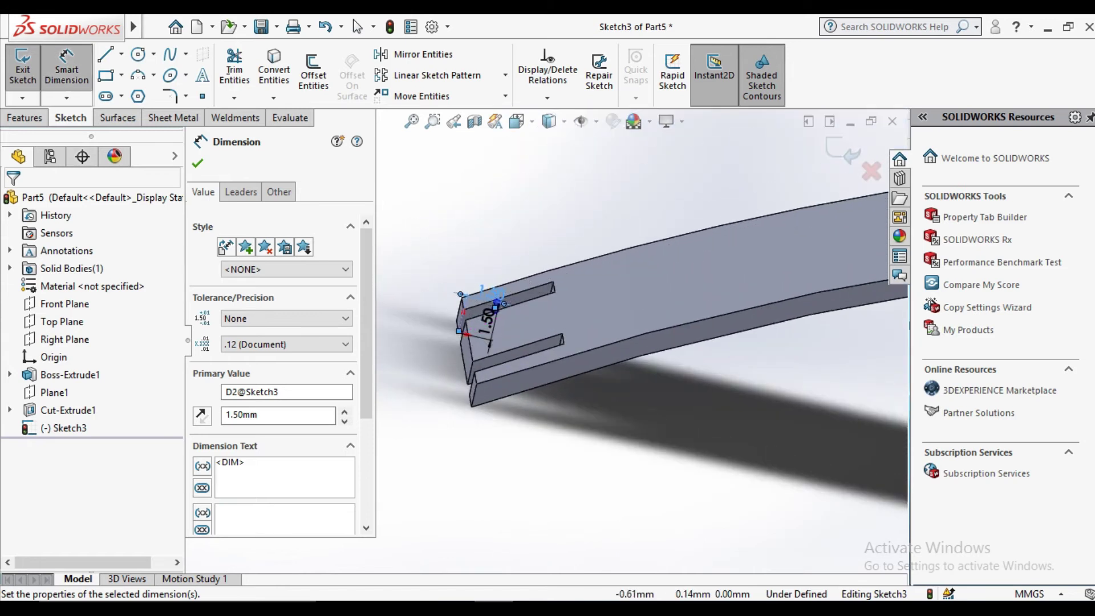
pyautogui.hotkey('ctrl', '2')
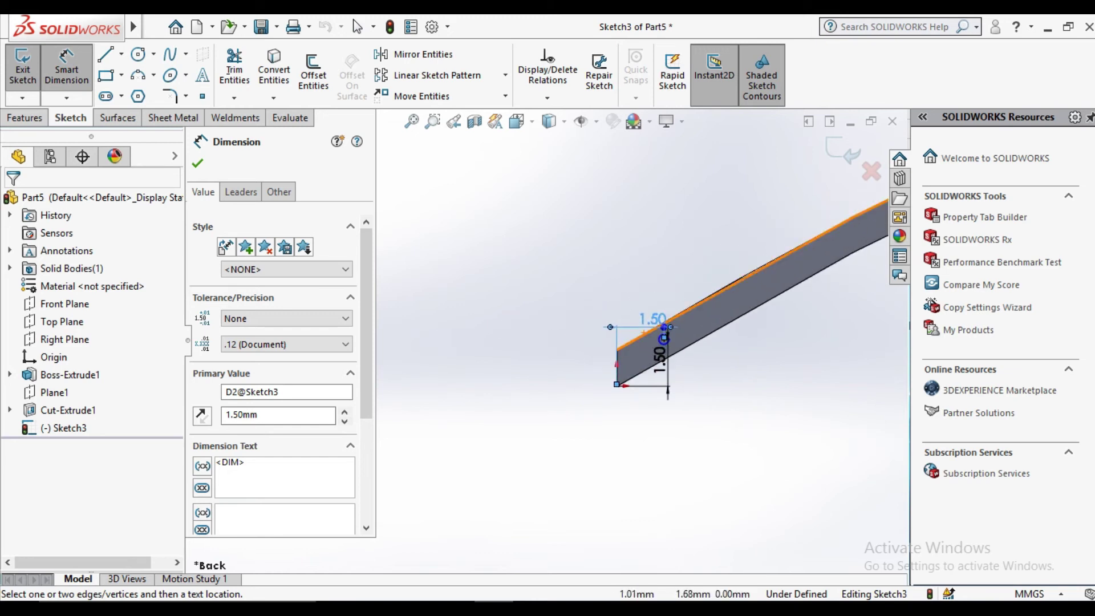
pyautogui.scroll(-2, 644, 345)
pyautogui.scroll(-1, 633, 310)
pyautogui.scroll(3, 627, 311)
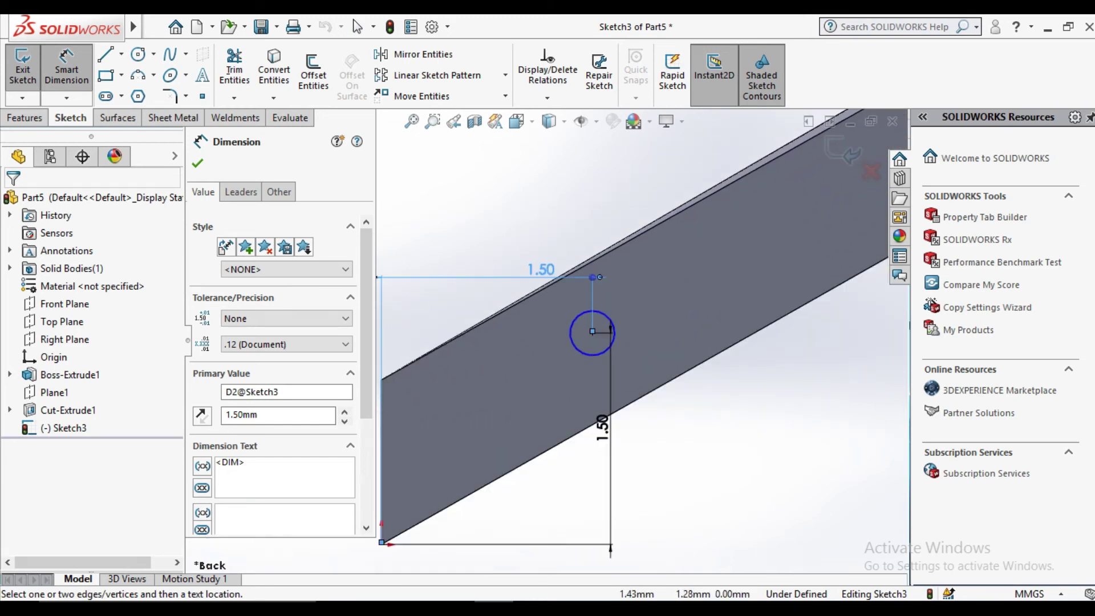
pyautogui.scroll(1, 591, 335)
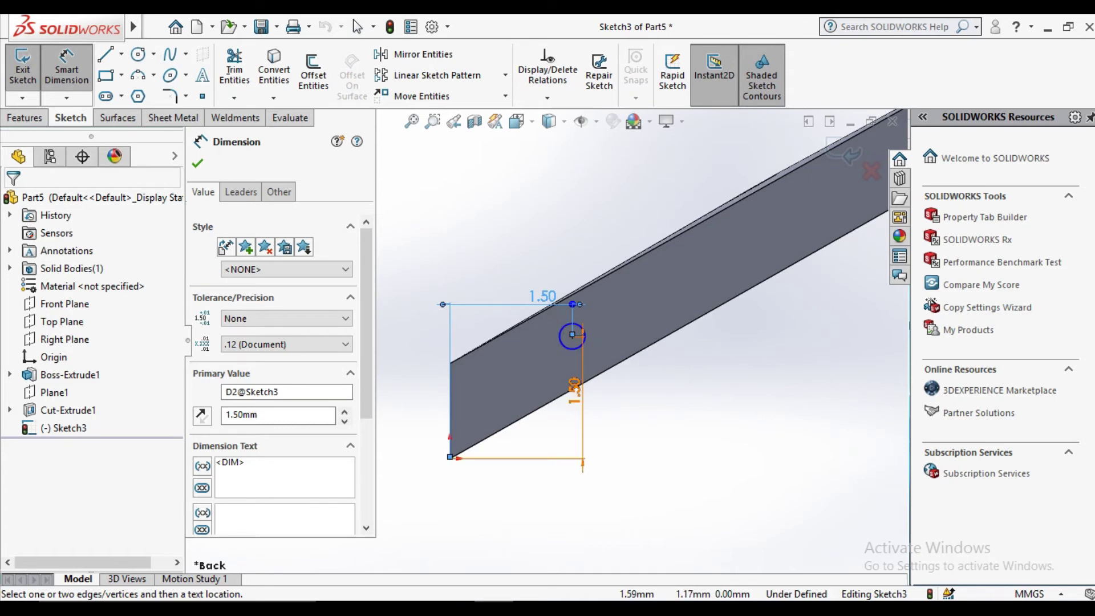
pyautogui.scroll(-3, 505, 372)
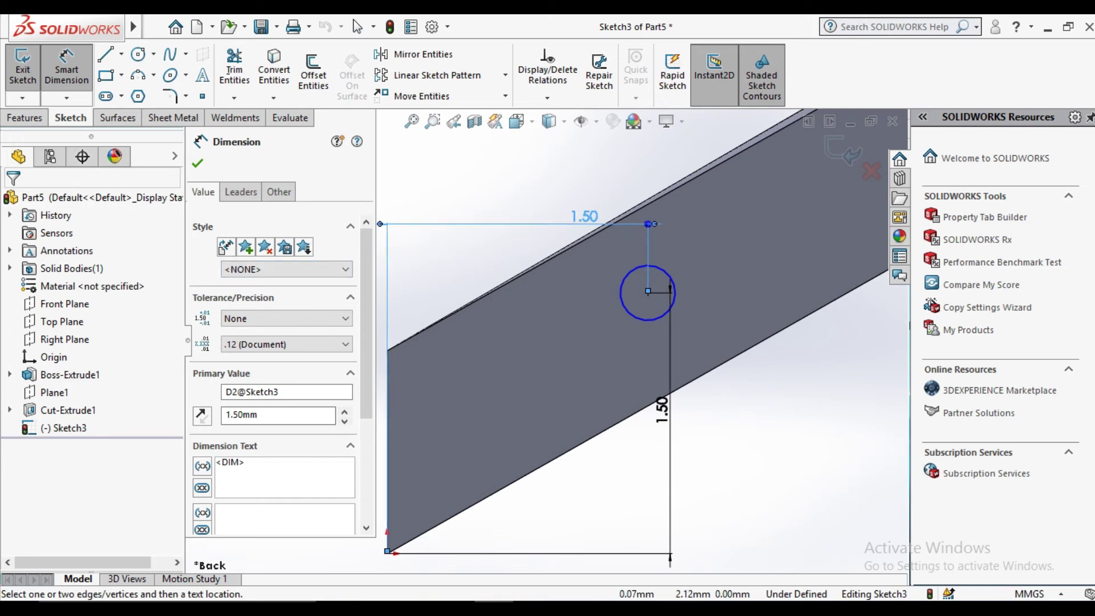
pyautogui.click(357, 27)
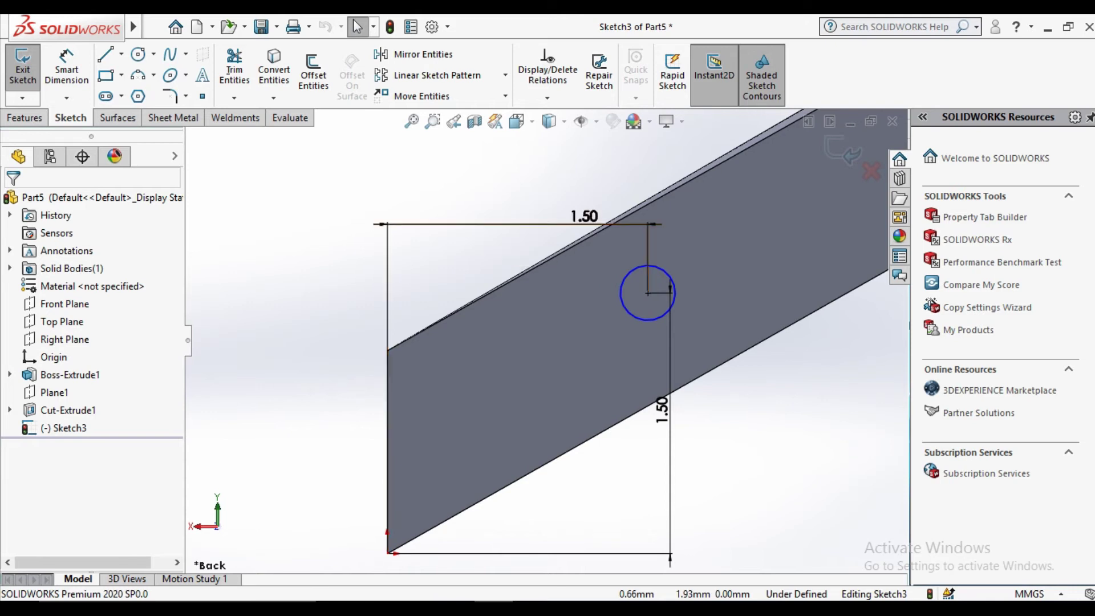
# Step: Delete both 1.50 dimensions and move the circle onto the tab face
pyautogui.click(585, 216)
pyautogui.press('Delete')
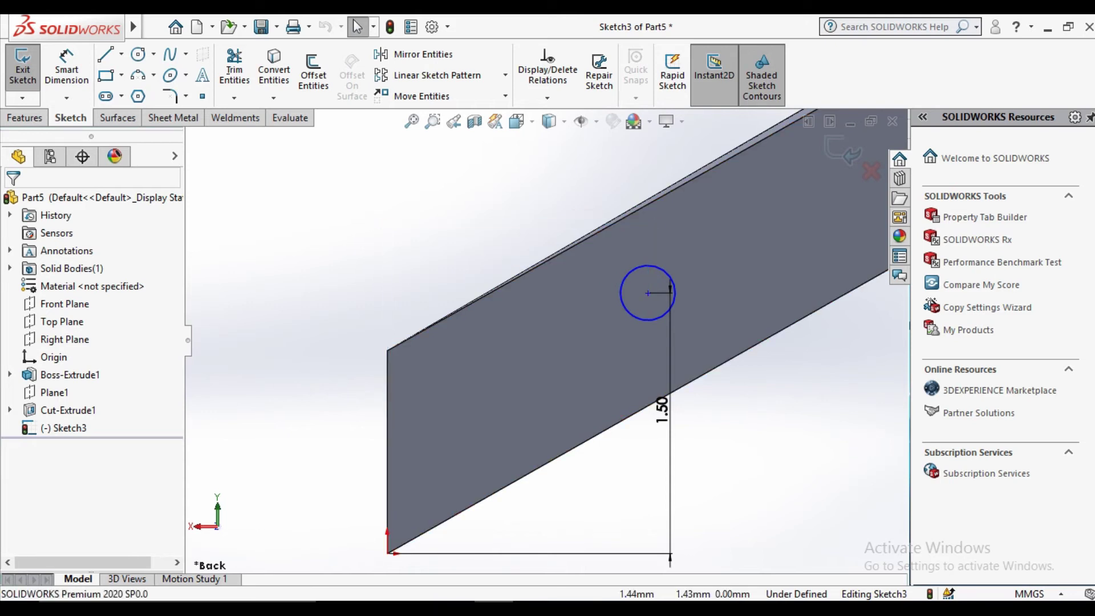
pyautogui.click(662, 409)
pyautogui.press('Delete')
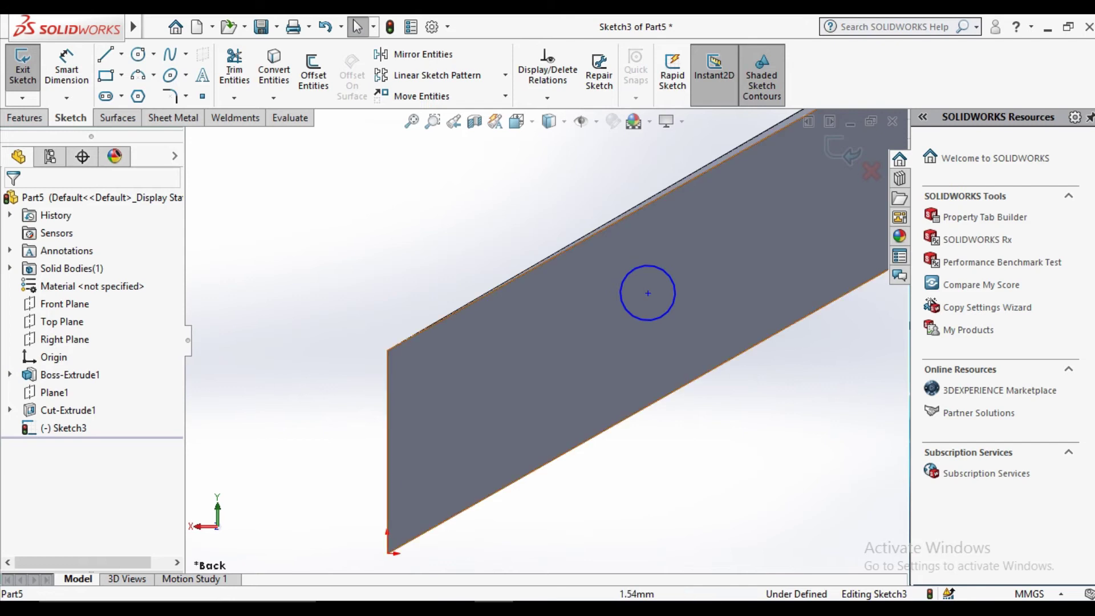
pyautogui.moveTo(648, 293); pyautogui.dragTo(712, 275)
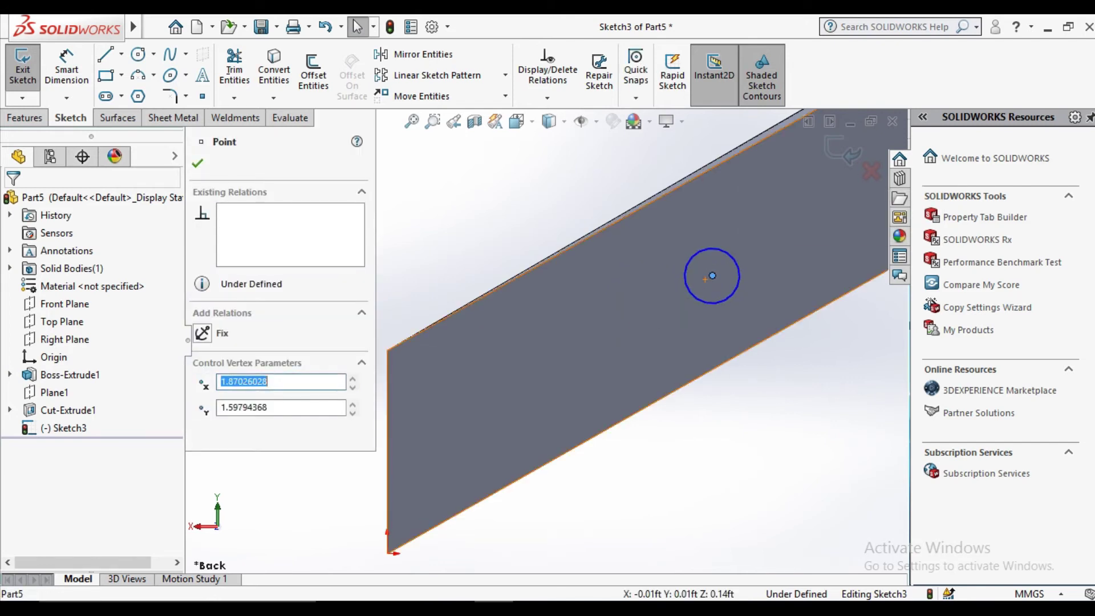
pyautogui.click(196, 163)
# Step: Dimension the circle's diameter to 0.8
pyautogui.click(66, 69)
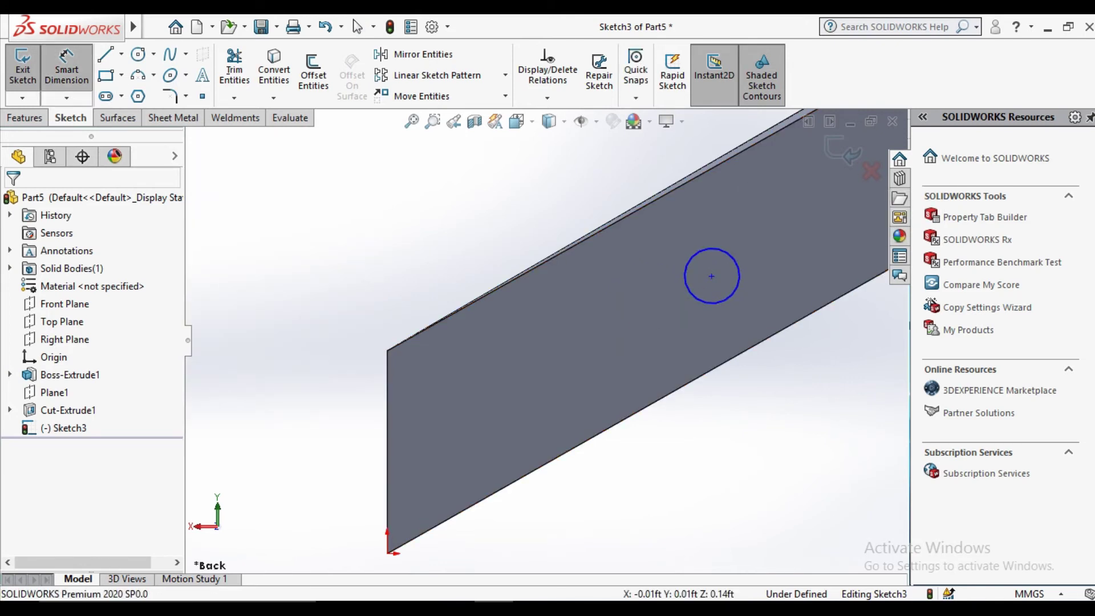
pyautogui.click(725, 300)
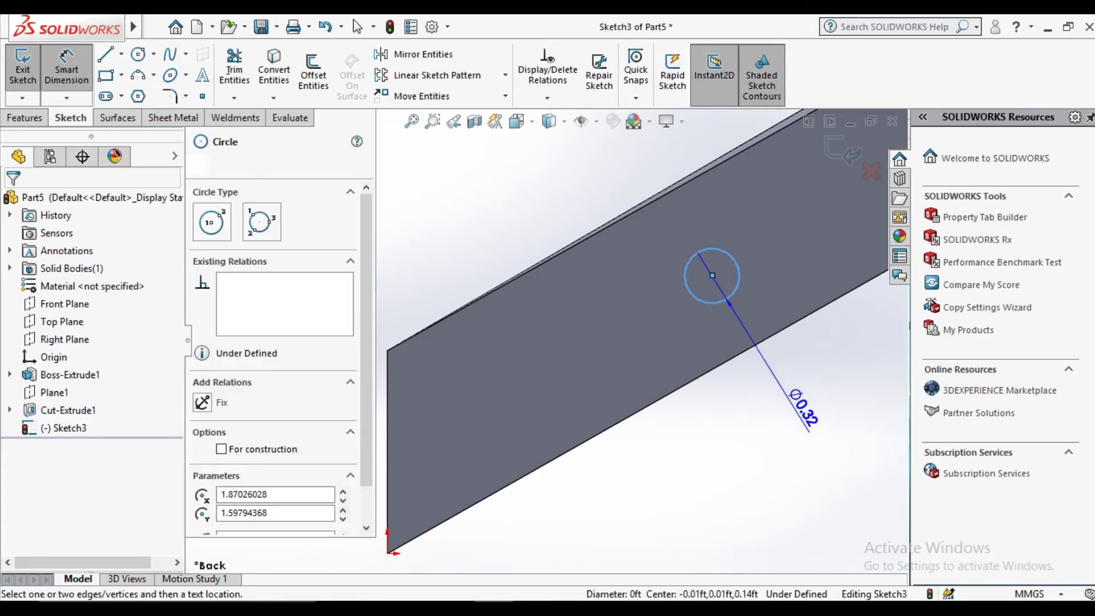
pyautogui.click(759, 350)
pyautogui.write('0.8')
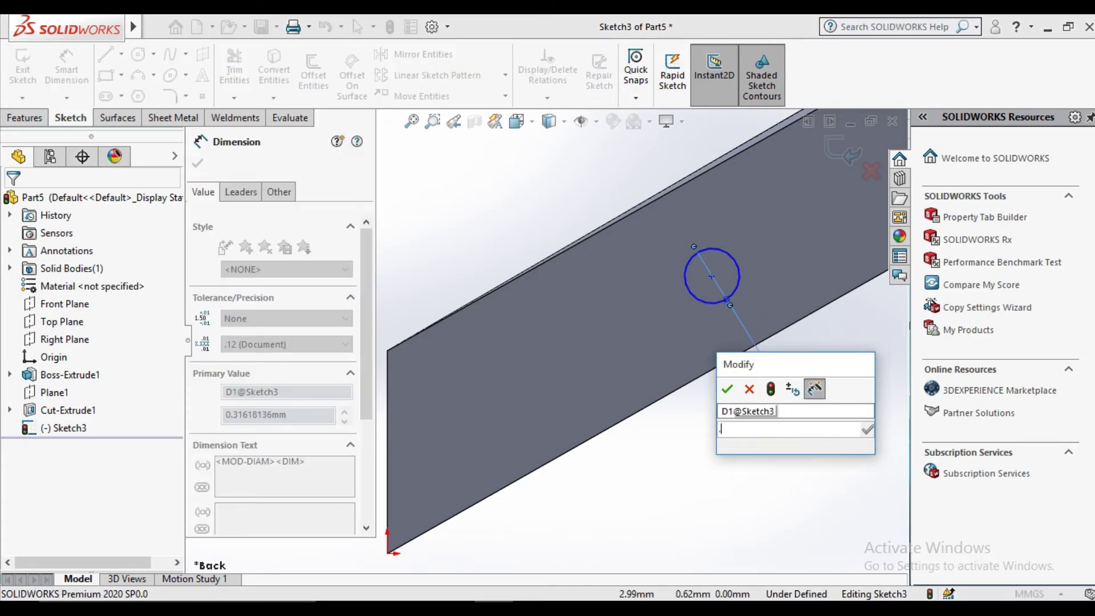
pyautogui.press('Return')
pyautogui.scroll(3, 544, 336)
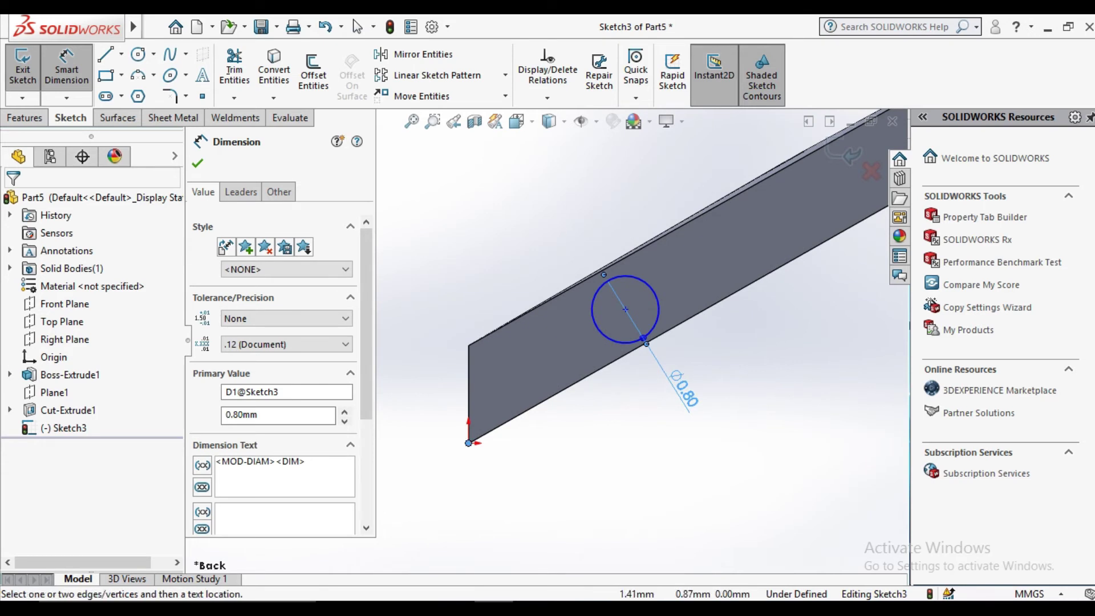
# Step: Fix the circle centre 2.00 horizontally from the origin
pyautogui.click(625, 310)
pyautogui.click(570, 468)
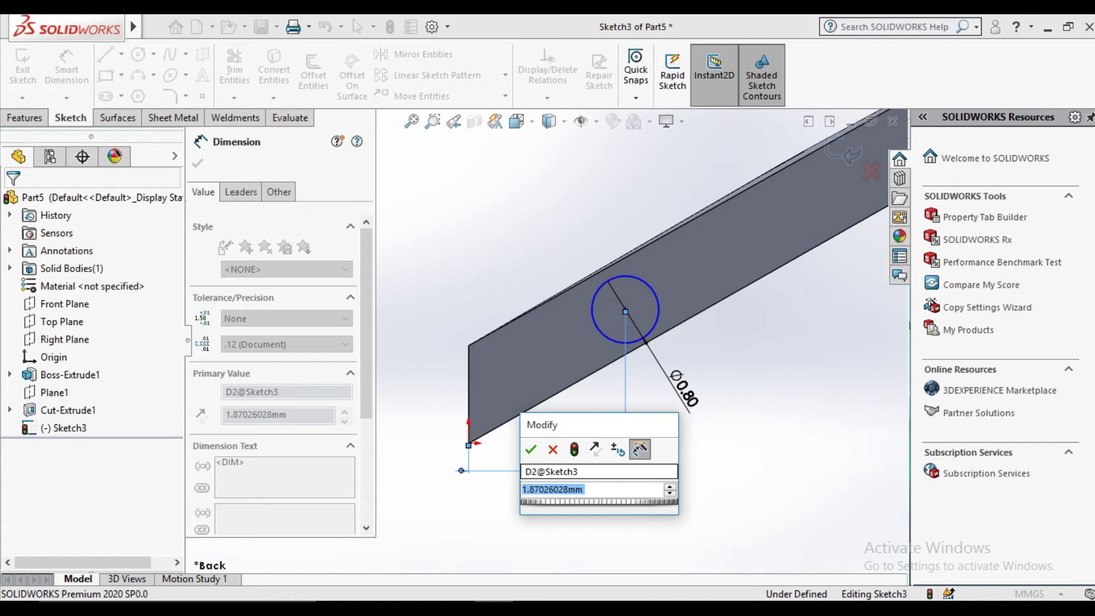
pyautogui.write('2')
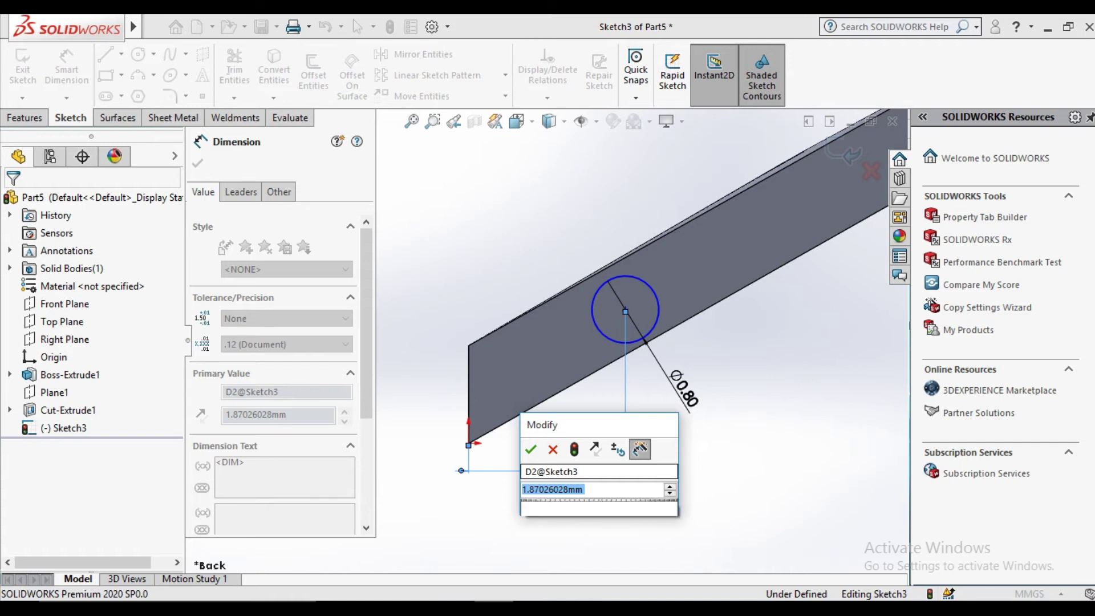
pyautogui.press('Return')
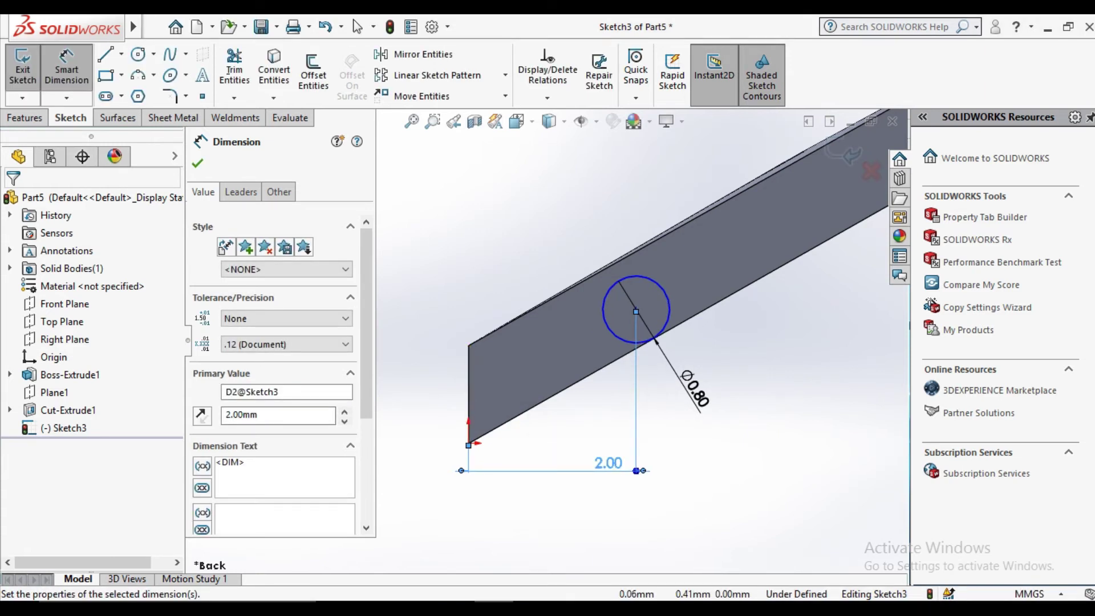
pyautogui.press('Escape')
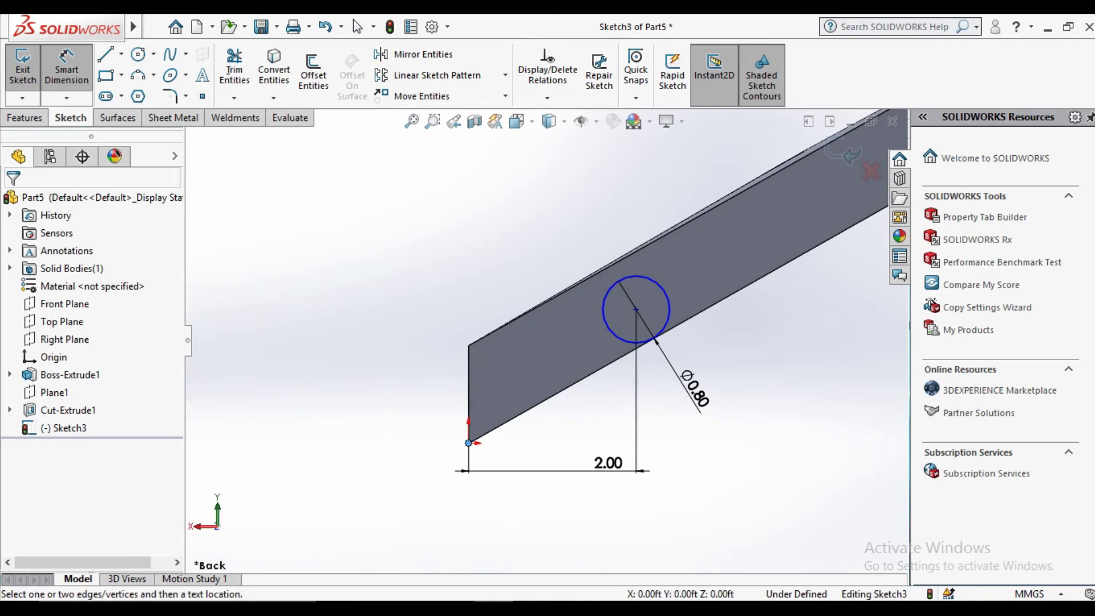
# Step: Add a vertical distance from origin to circle centre, set to 2 then 1.80
pyautogui.click(635, 309)
pyautogui.click(467, 443)
pyautogui.click(419, 353)
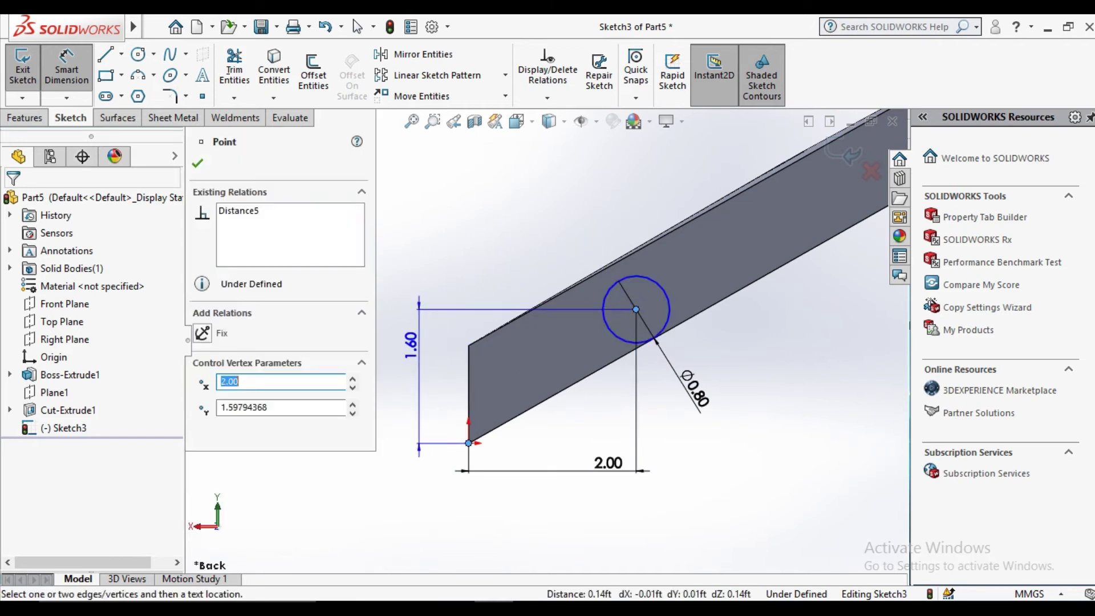
pyautogui.write('2')
pyautogui.press('Return')
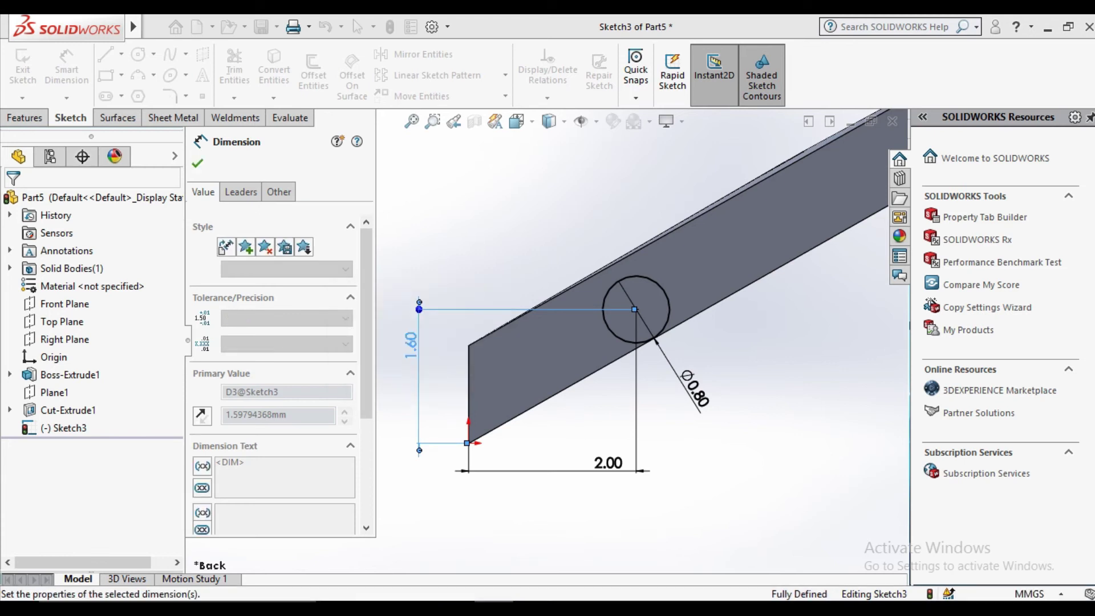
pyautogui.doubleClick(411, 321)
pyautogui.write('1.8')
pyautogui.press('Return')
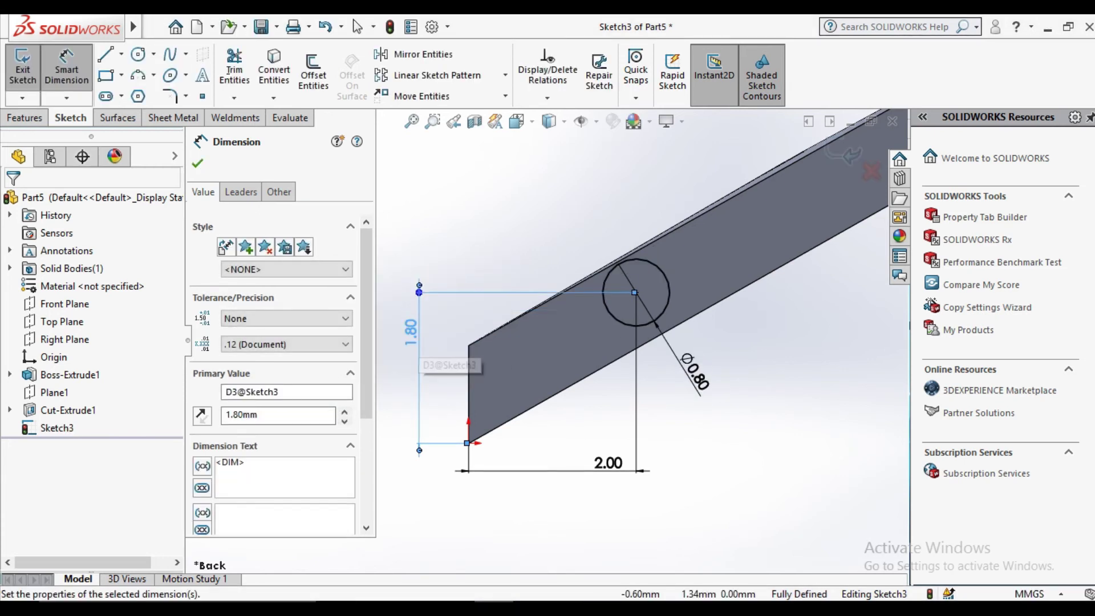
# Step: Change the vertical distance to 1.70 and close the sketch
pyautogui.doubleClick(410, 330)
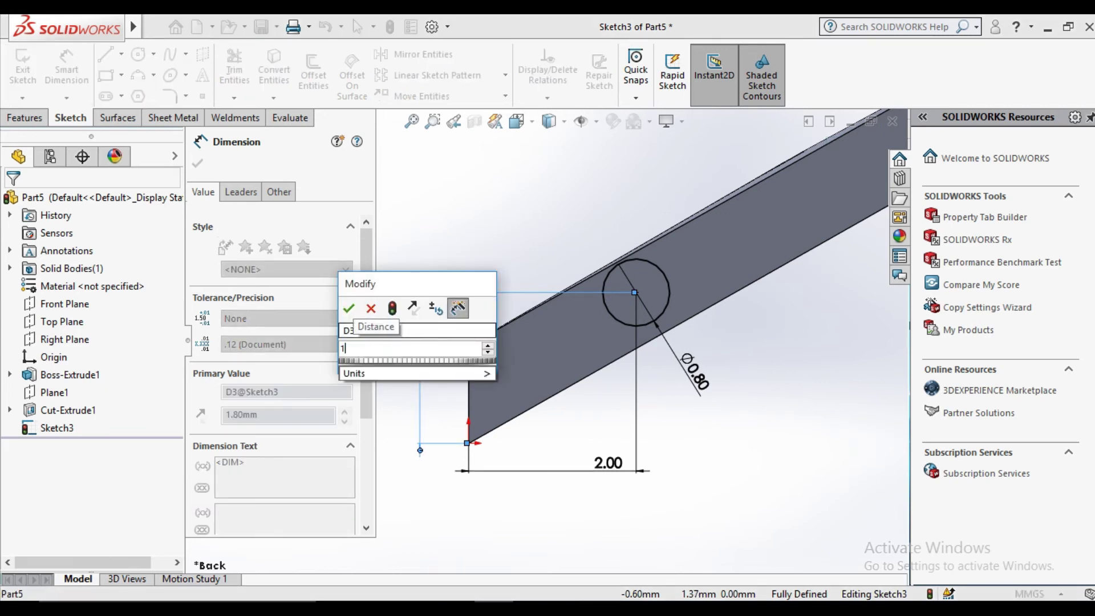
pyautogui.write('1.7')
pyautogui.press('Return')
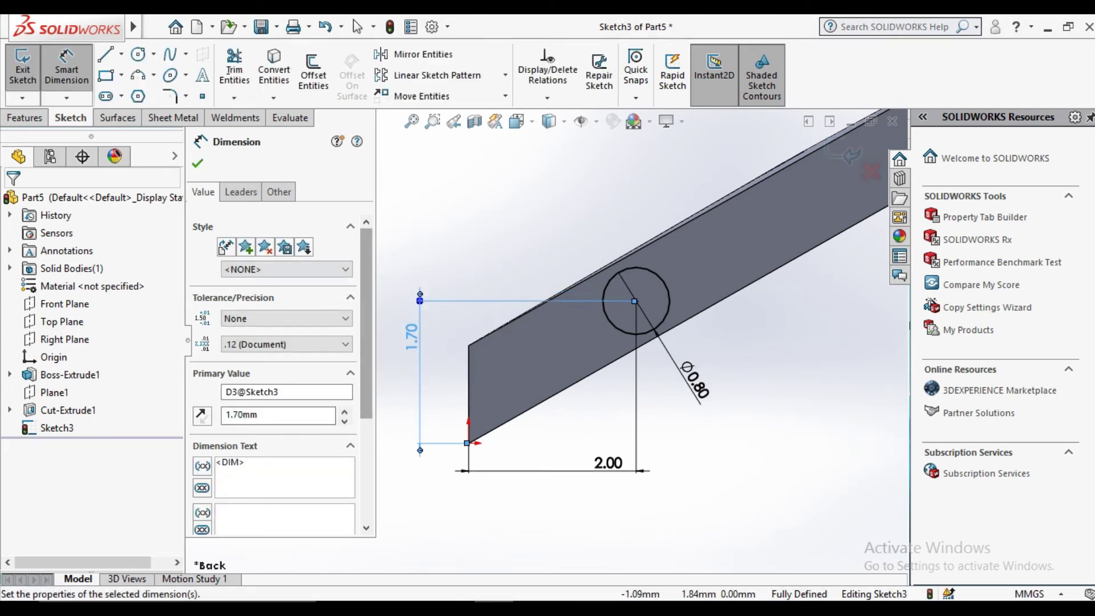
pyautogui.press('Escape')
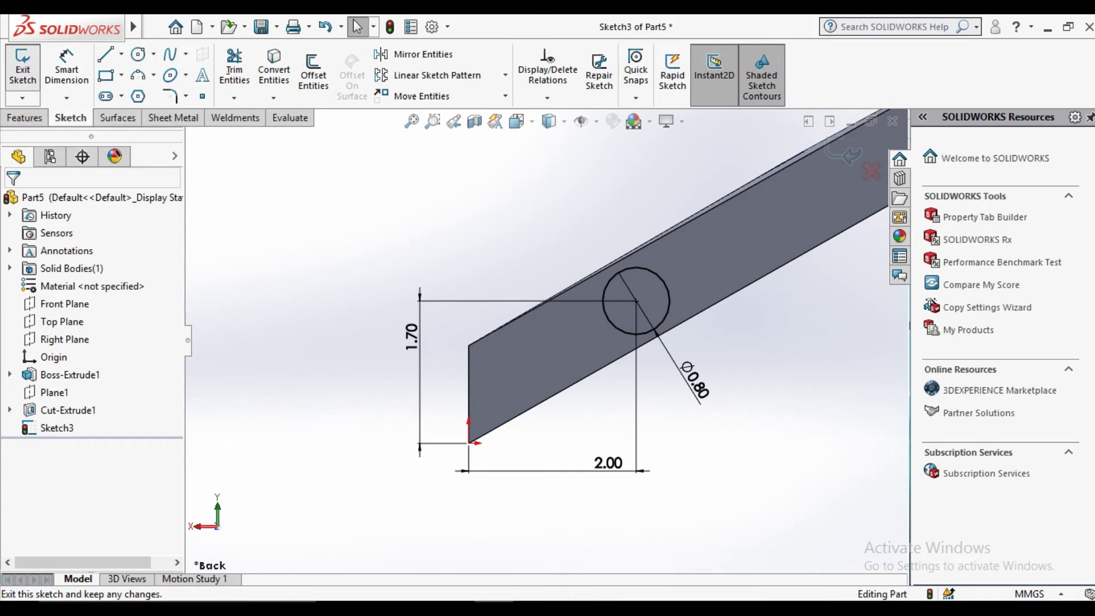
pyautogui.click(23, 74)
# Step: Create Cut-Extrude2 Through All in both directions, boring pin holes through the tabs
pyautogui.scroll(5, 336, 217)
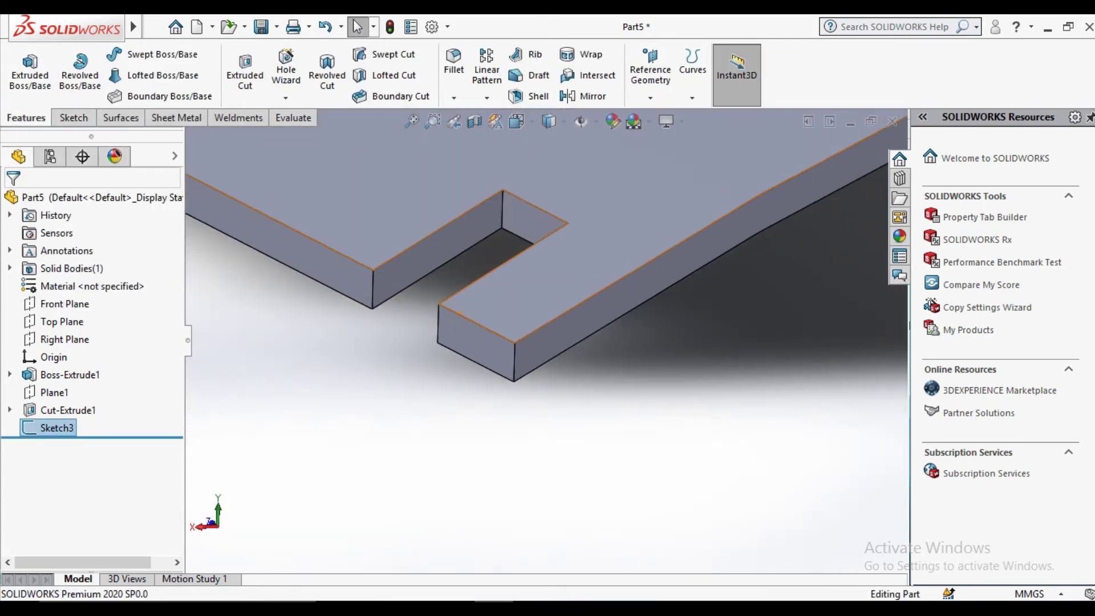
pyautogui.click(30, 69)
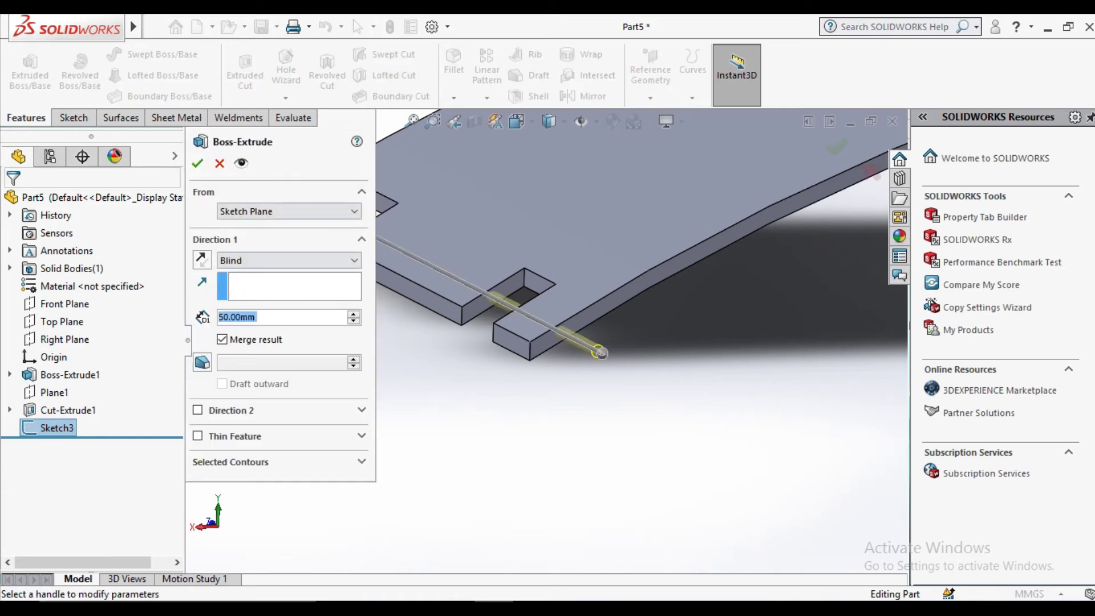
pyautogui.scroll(-2, 400, 303)
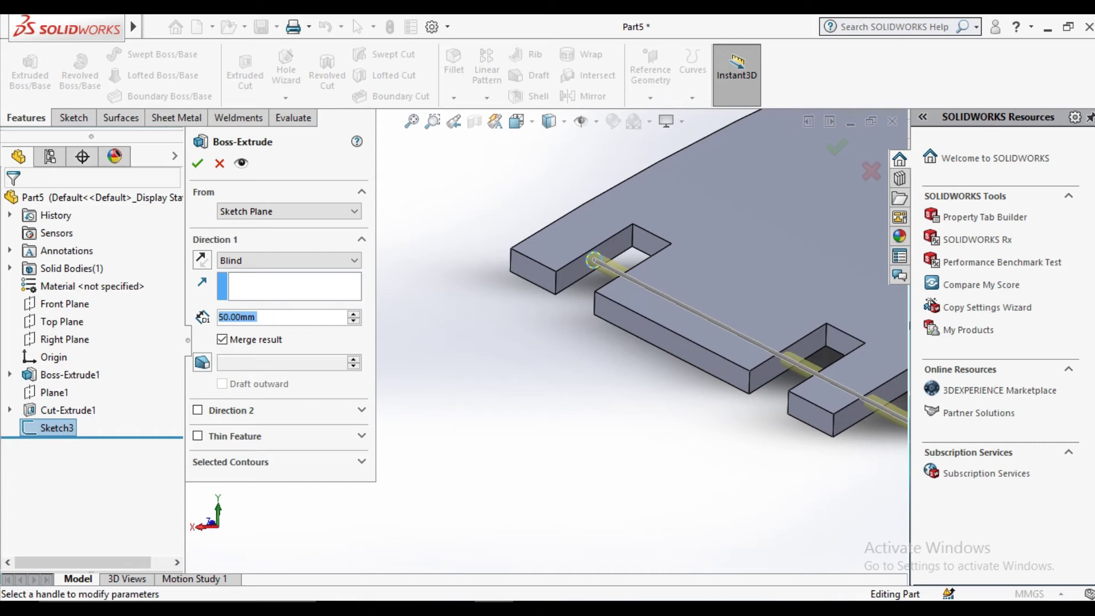
pyautogui.scroll(1, 536, 354)
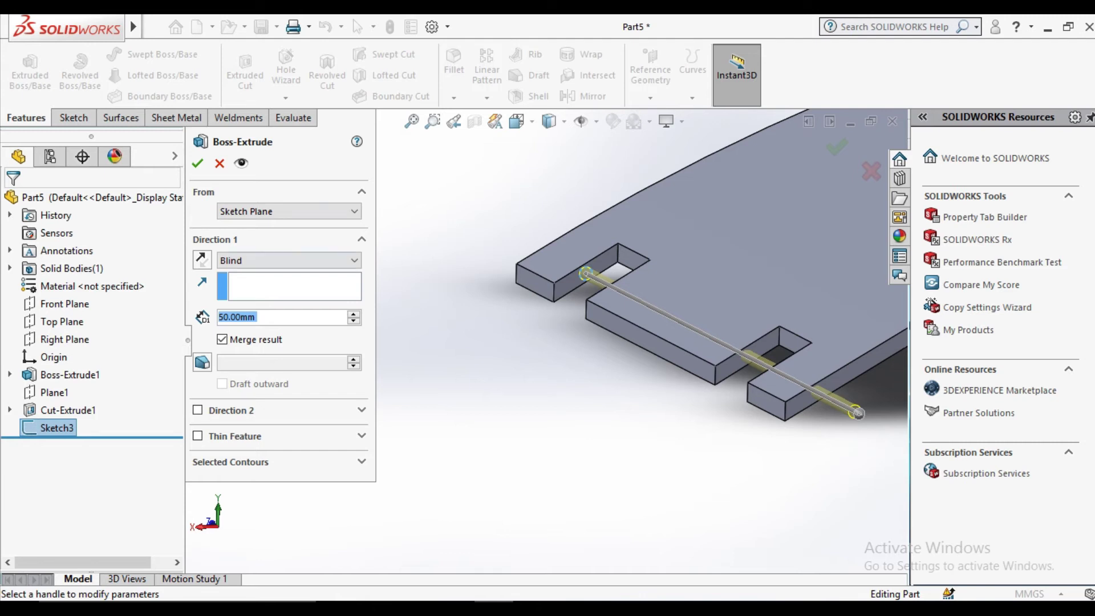
pyautogui.click(219, 163)
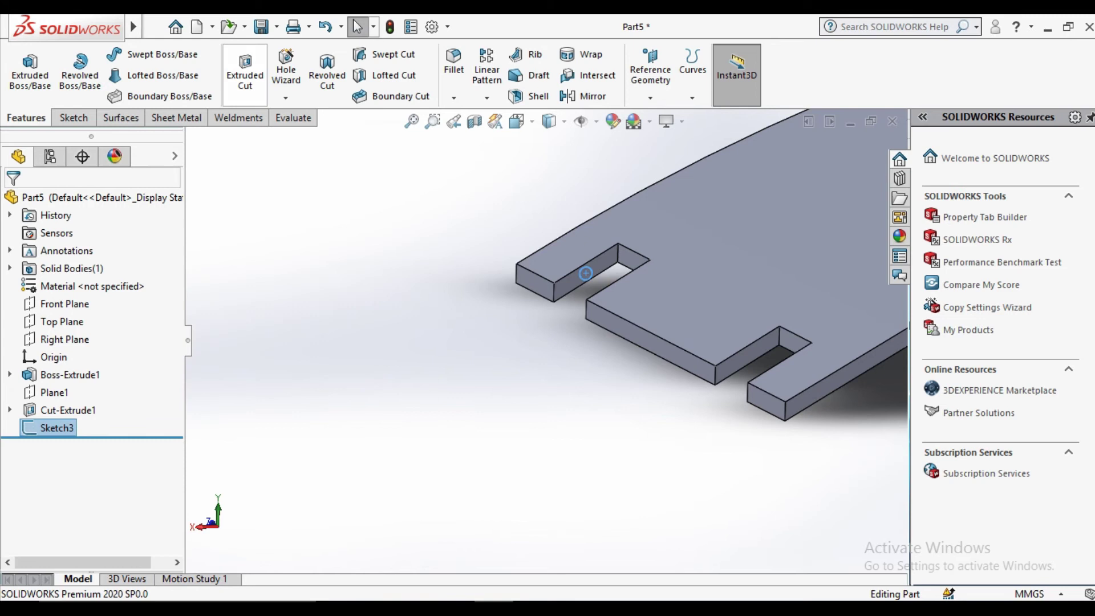
pyautogui.click(245, 72)
pyautogui.click(288, 260)
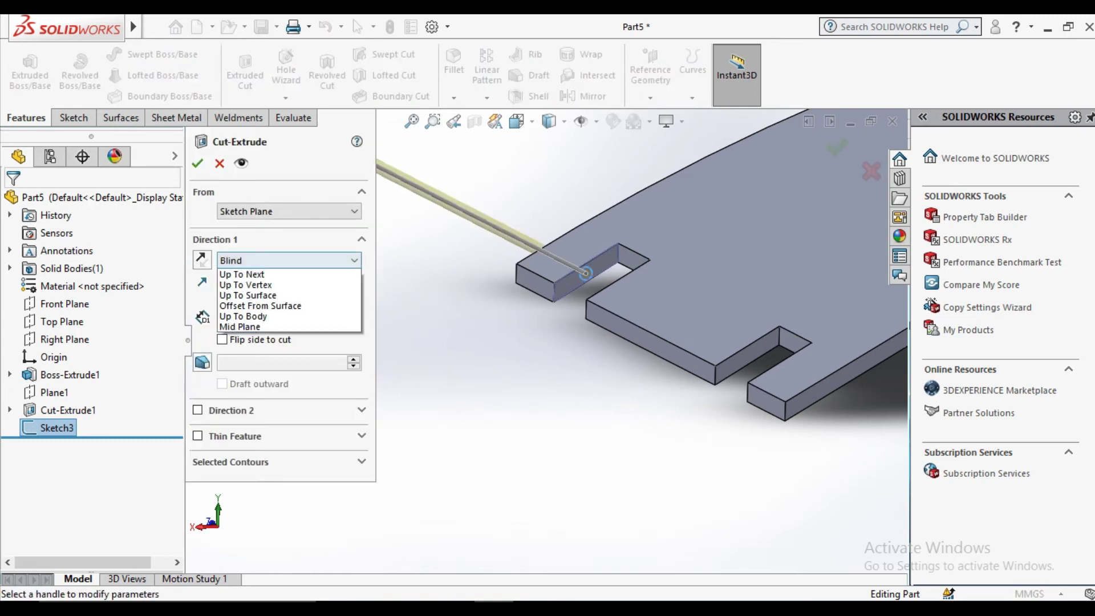
pyautogui.click(243, 285)
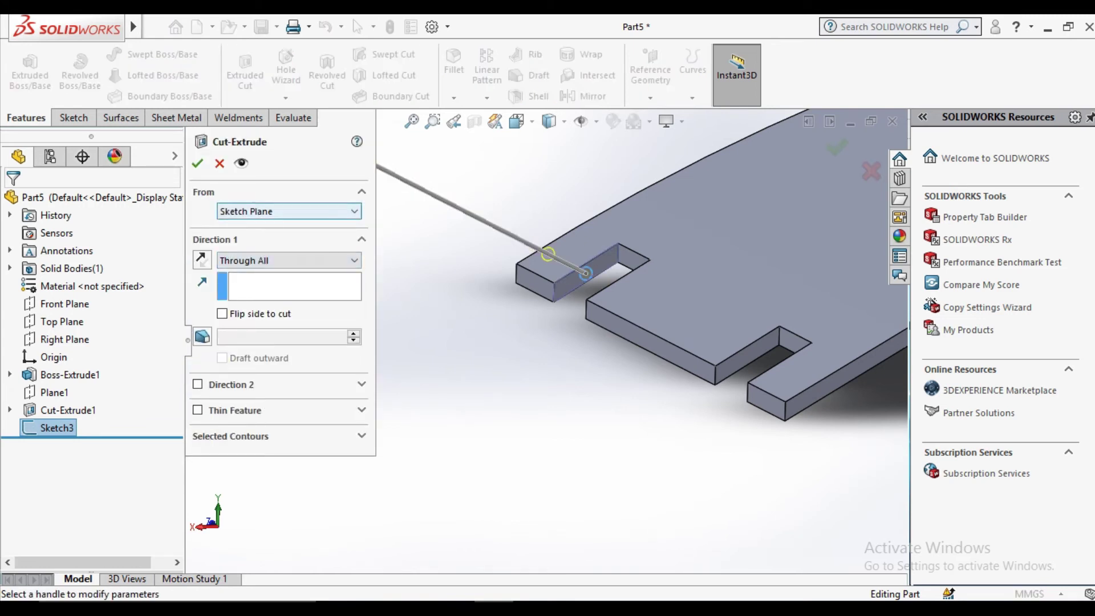
pyautogui.click(198, 384)
pyautogui.click(198, 383)
pyautogui.click(197, 163)
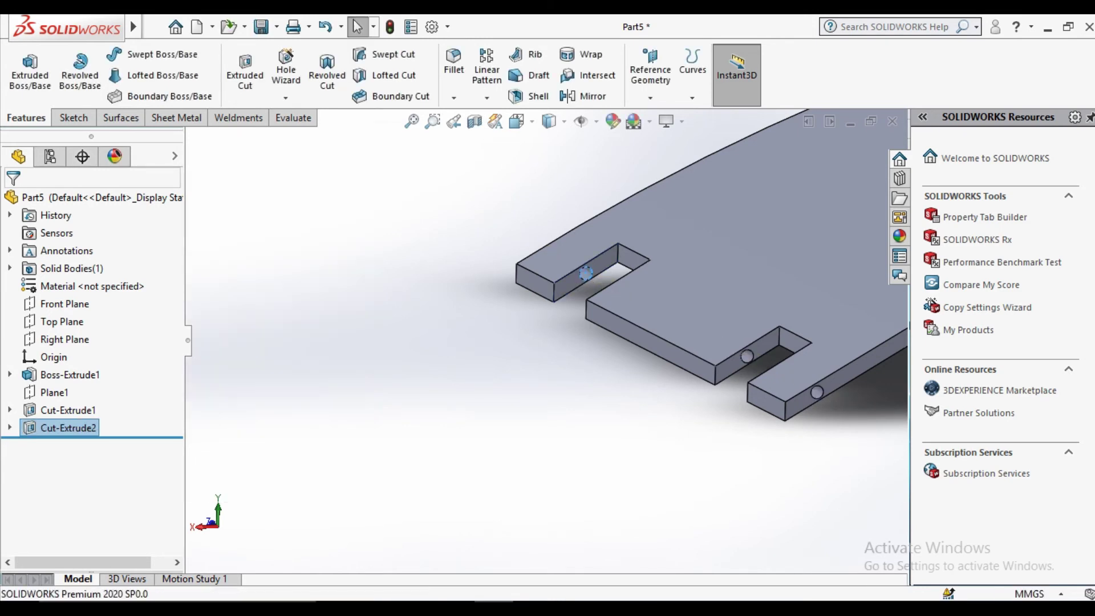
pyautogui.hotkey('ctrl', '2')
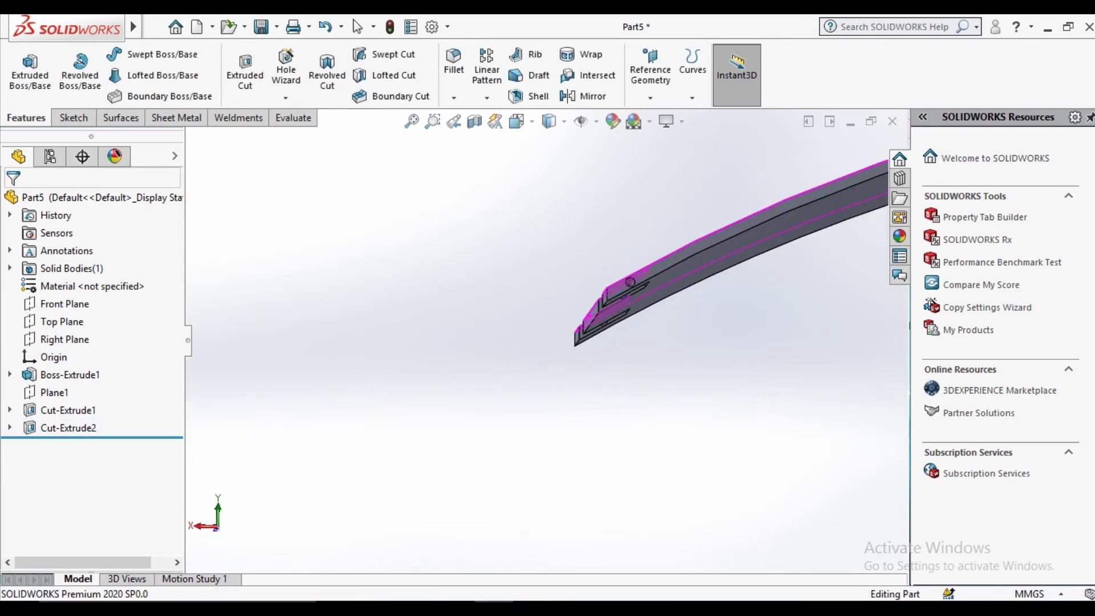
pyautogui.hotkey('ctrl', '7')
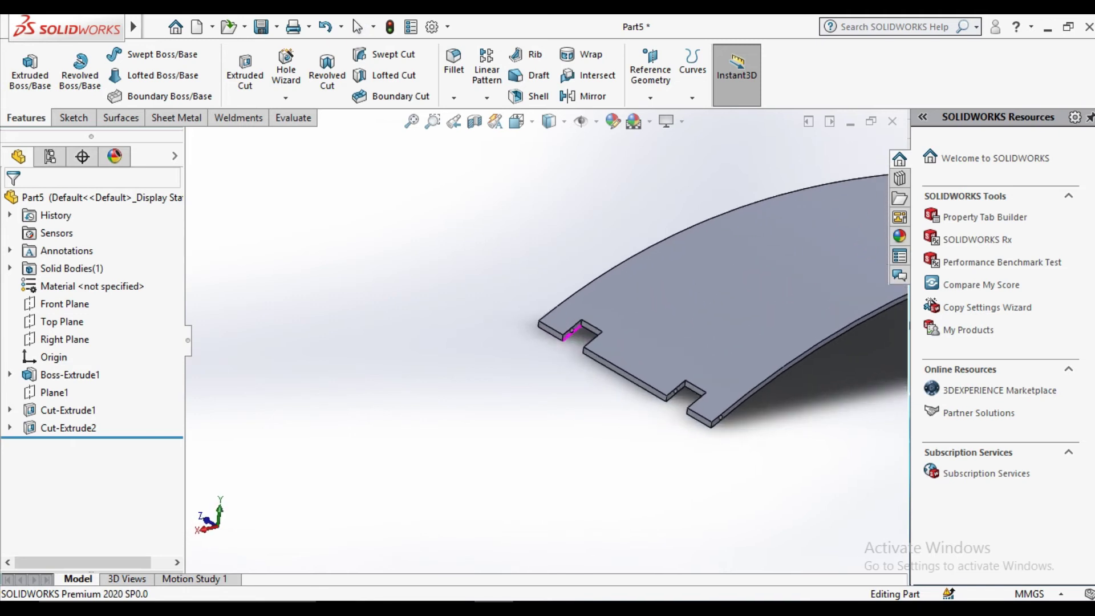
pyautogui.press('Left')
pyautogui.press('Left')
pyautogui.press('Left')
pyautogui.press('Left')
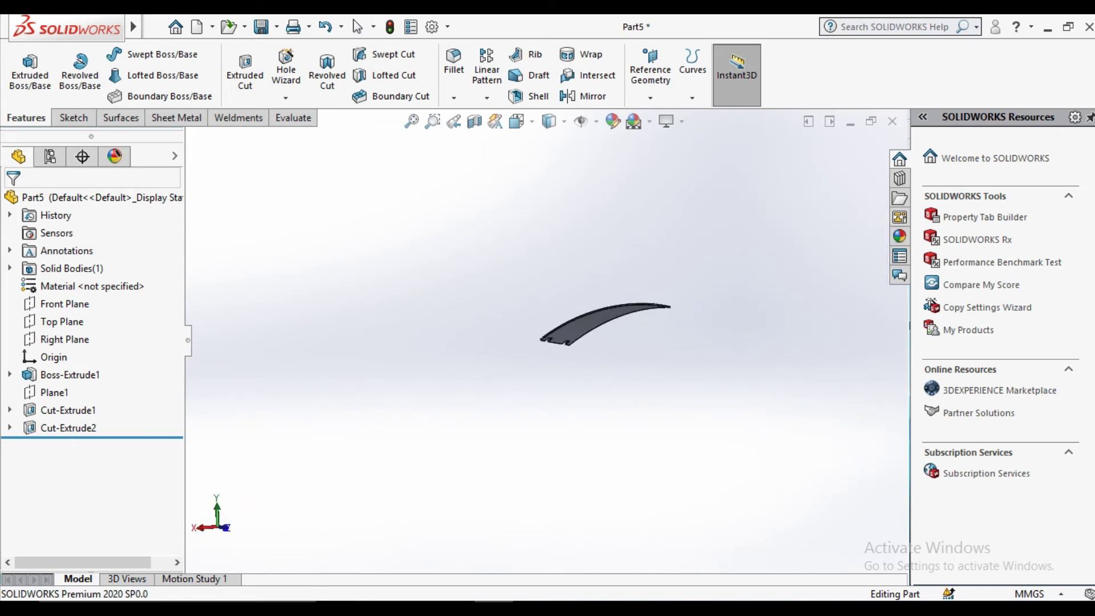
pyautogui.press('Left')
pyautogui.press('Left')
pyautogui.press('Left')
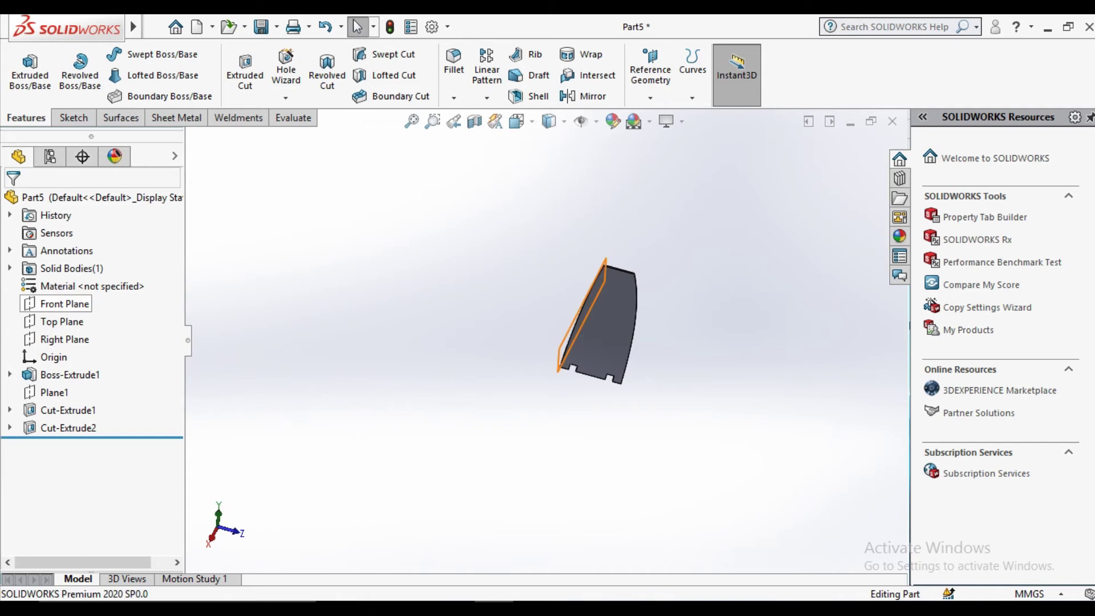
pyautogui.press('Left')
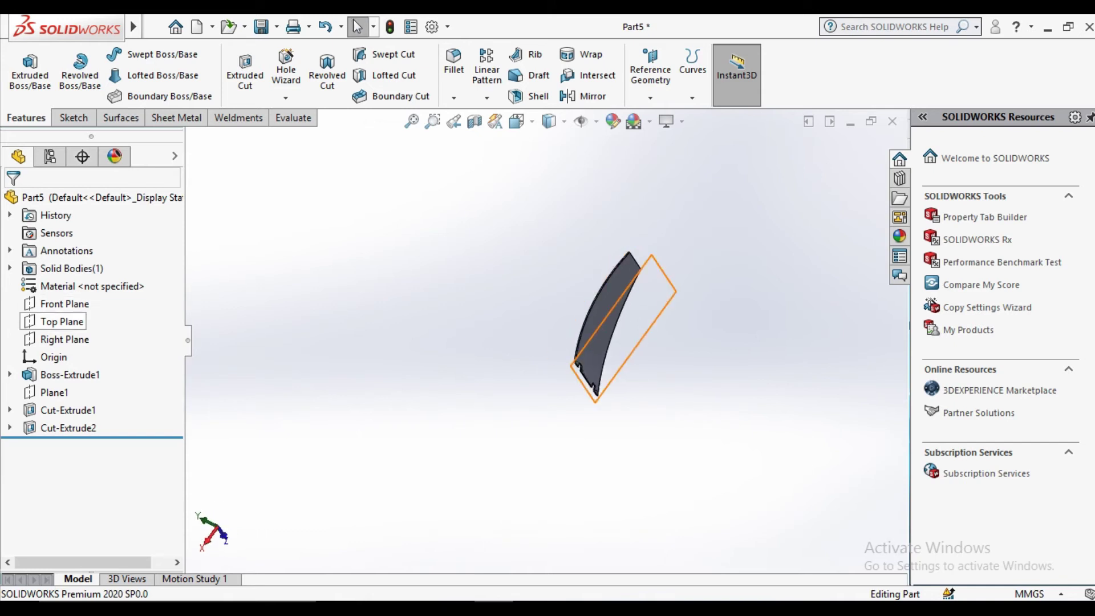
pyautogui.click(62, 322)
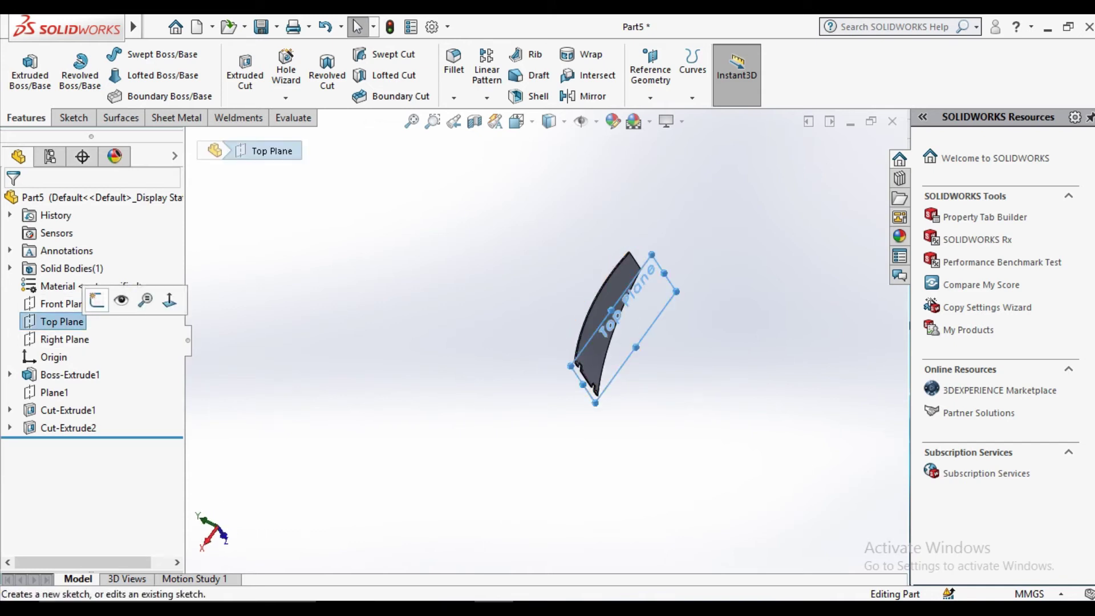
pyautogui.click(115, 297)
pyautogui.click(549, 121)
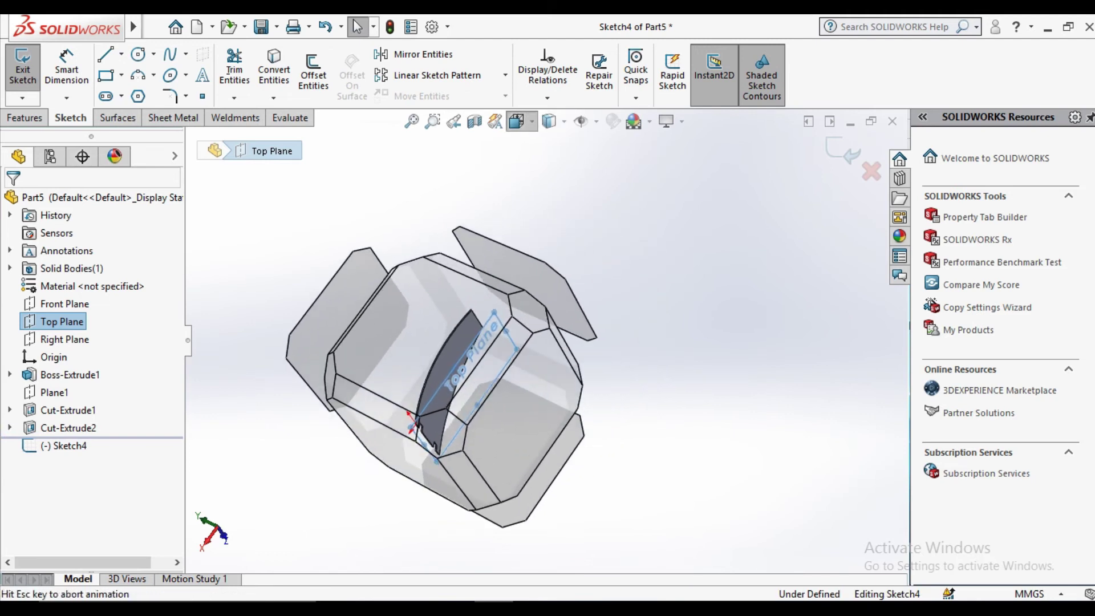
pyautogui.hotkey('ctrl', '8')
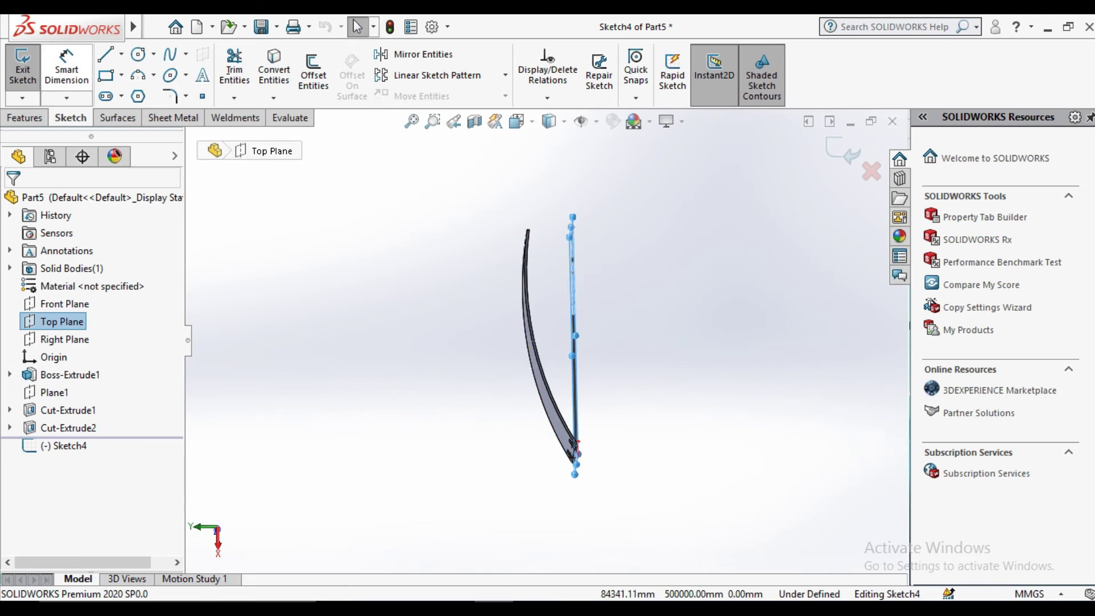
pyautogui.click(871, 171)
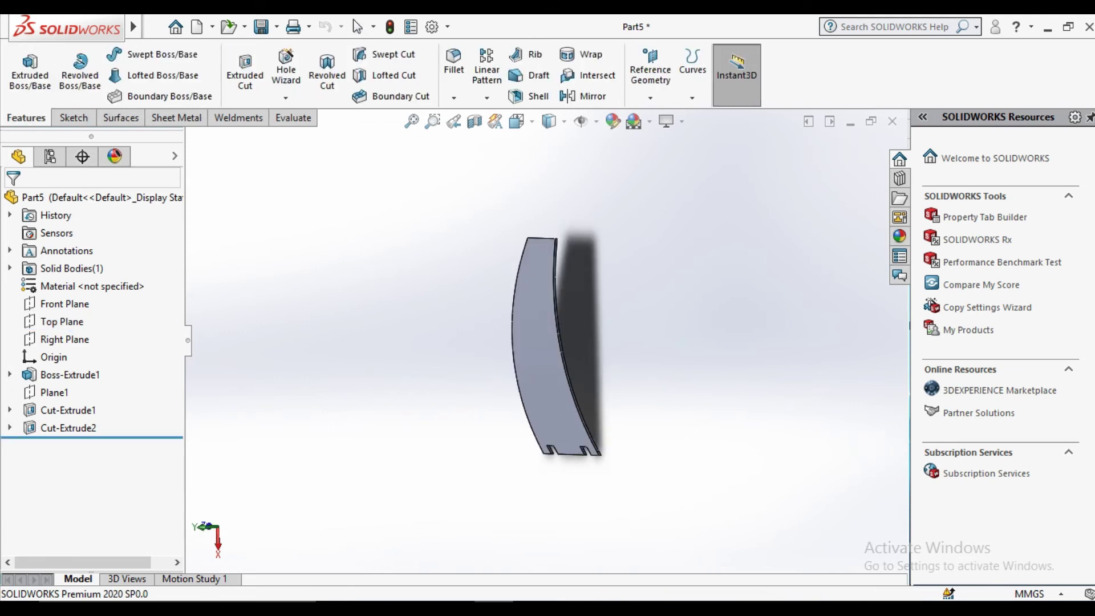
# Step: Create Plane2 offset 10 mm from the Top Plane, replacing the Front Plane reference
pyautogui.click(650, 97)
pyautogui.click(661, 116)
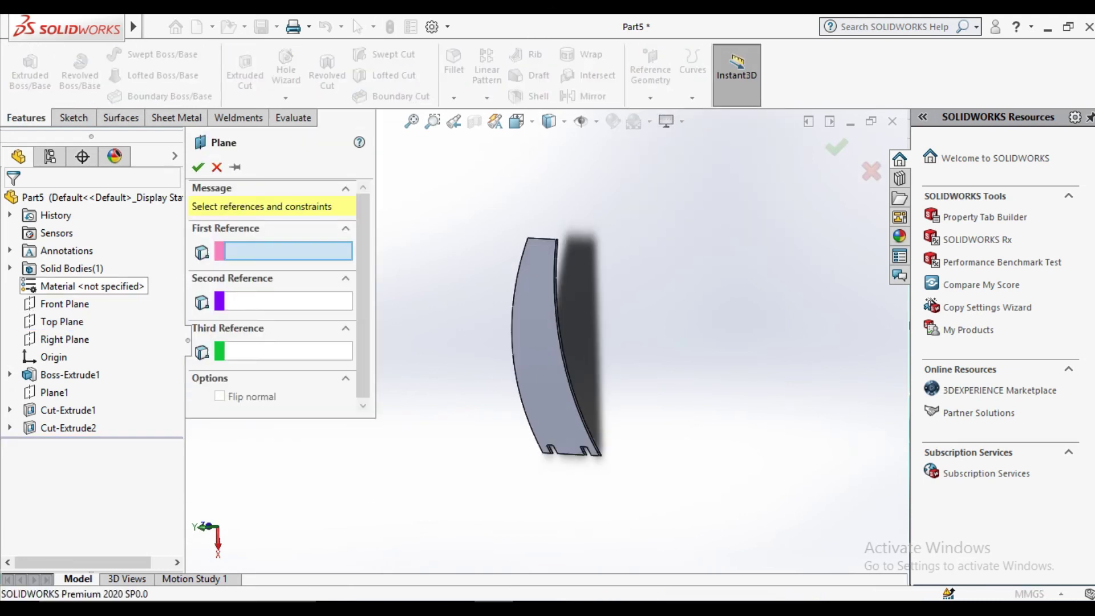
pyautogui.click(64, 303)
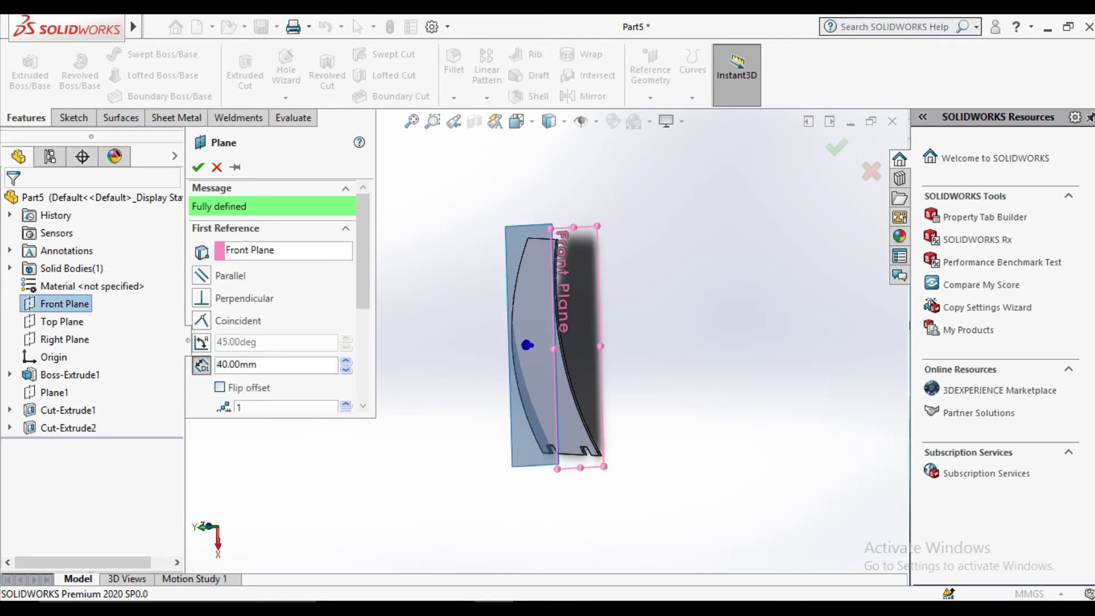
pyautogui.moveTo(527, 345)
pyautogui.mouseDown(button='middle')
pyautogui.moveTo(547, 344)
pyautogui.moveTo(556, 325)
pyautogui.moveTo(559, 356)
pyautogui.mouseUp(button='middle')
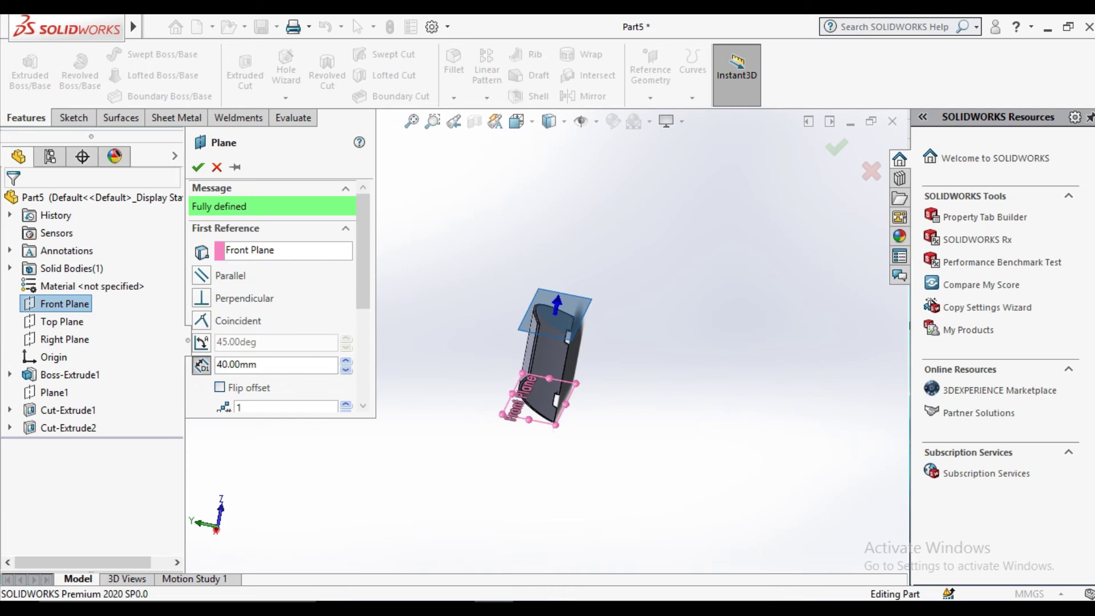
pyautogui.click(253, 251)
pyautogui.rightClick(254, 254)
pyautogui.click(291, 269)
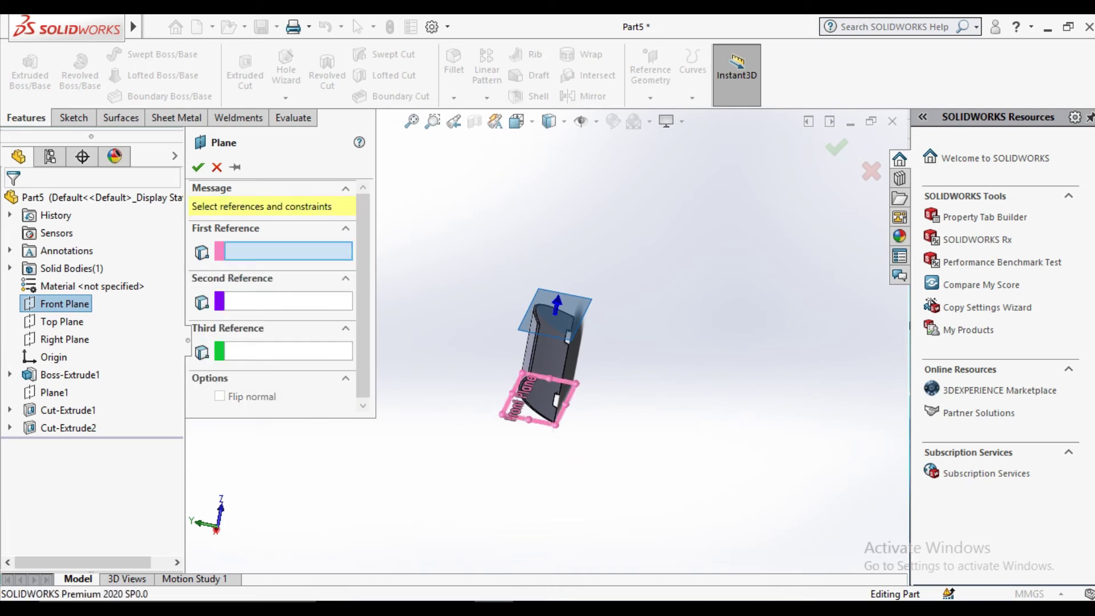
pyautogui.click(62, 321)
pyautogui.write('1')
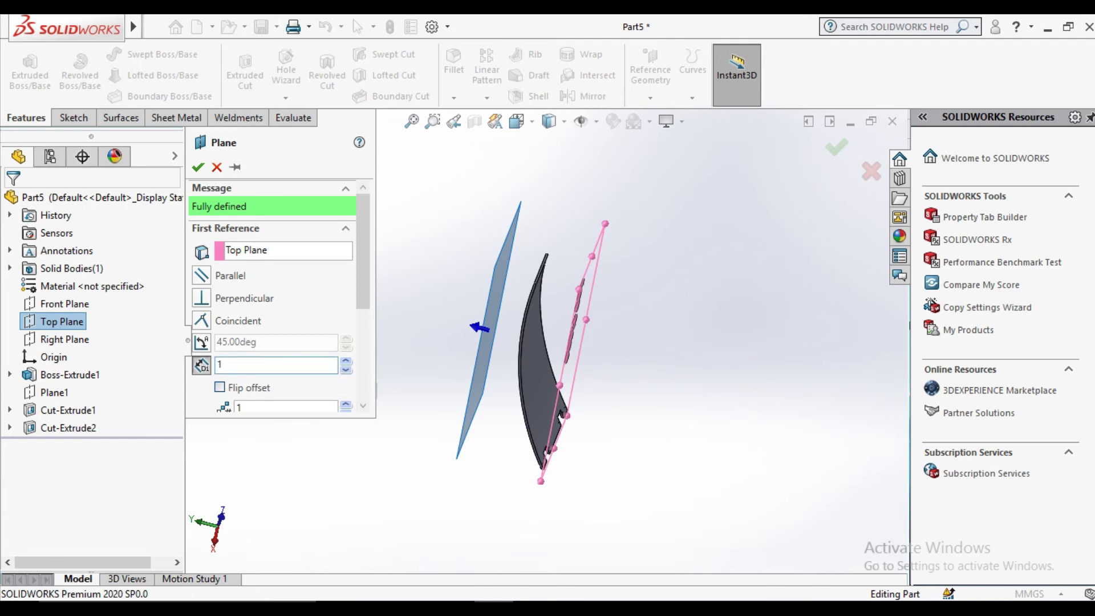
pyautogui.write('0')
pyautogui.press('Return')
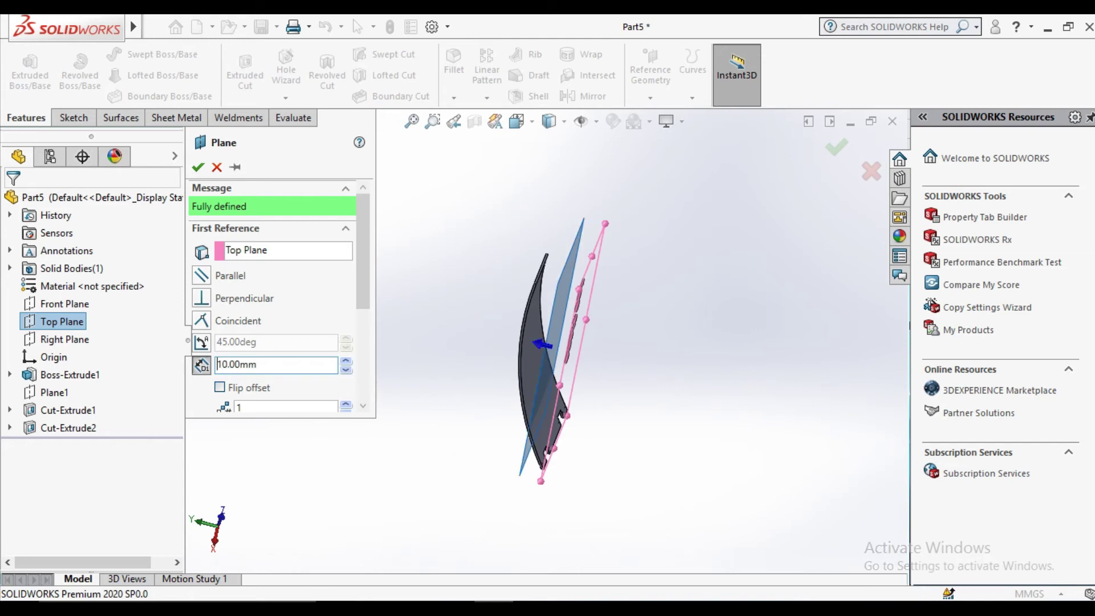
pyautogui.press('Return')
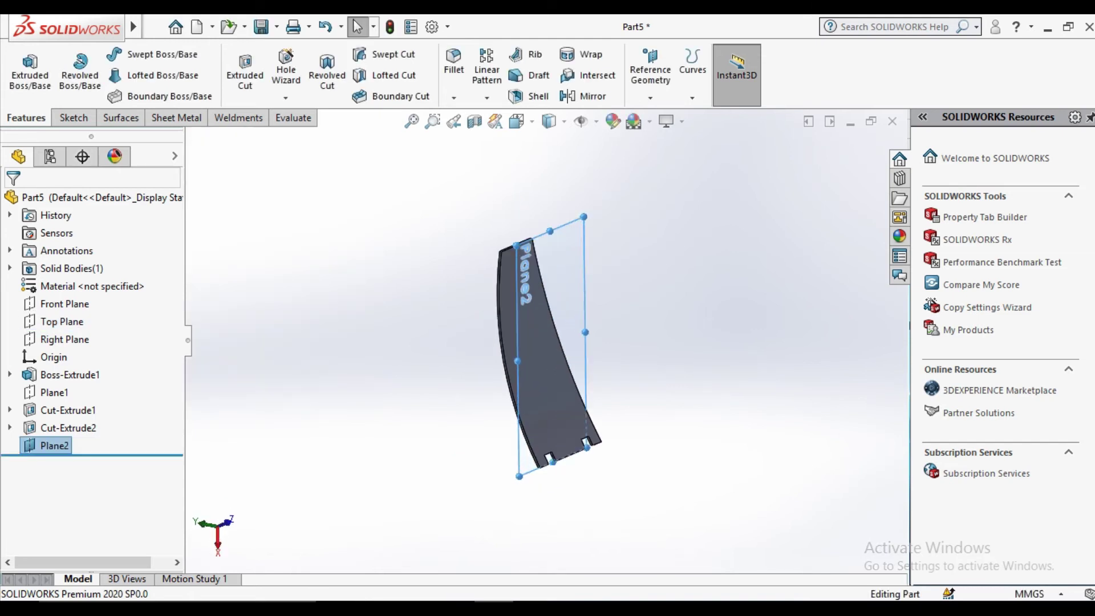
pyautogui.hotkey('ctrl', '8')
# Step: Sketch a centre rectangle on Plane2, viewed face-on
pyautogui.click(619, 225)
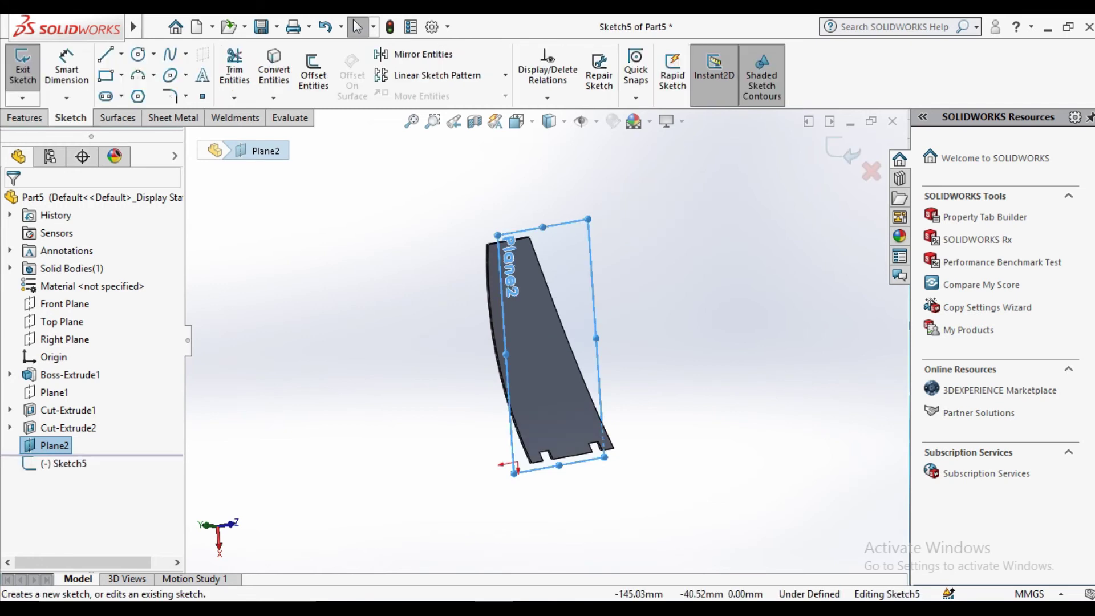
pyautogui.click(516, 121)
pyautogui.hotkey('ctrl', '8')
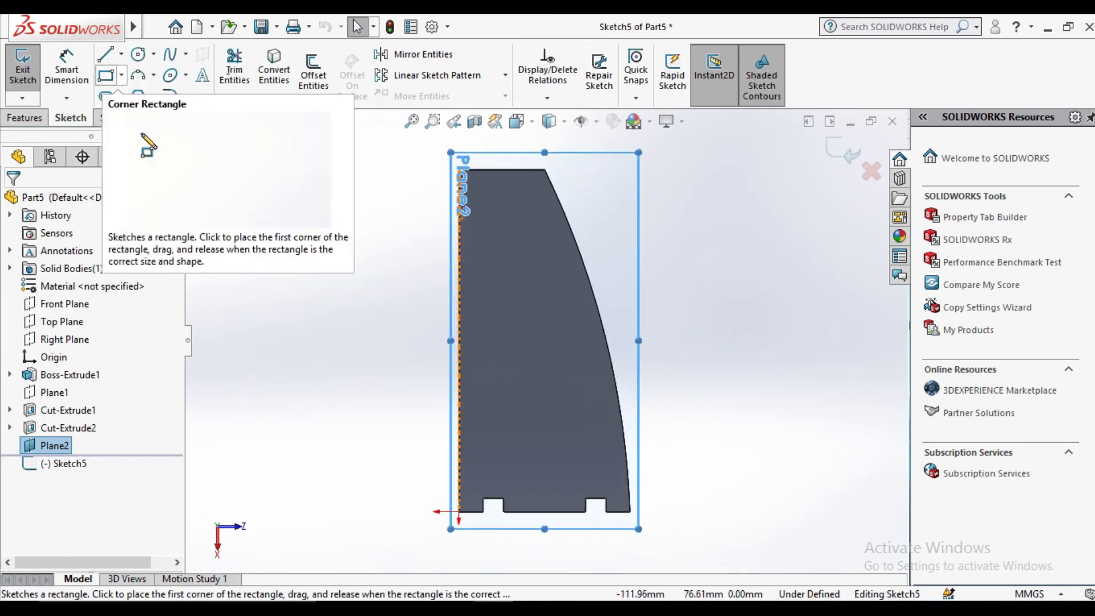
pyautogui.click(121, 75)
pyautogui.click(148, 113)
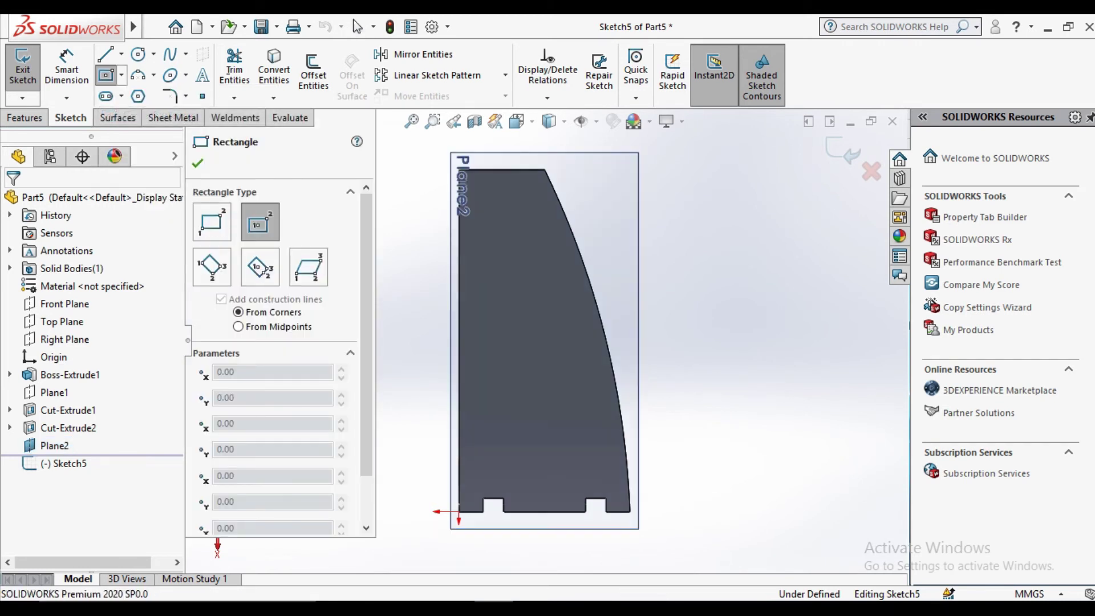
pyautogui.click(510, 250)
pyautogui.click(526, 220)
pyautogui.rightClick(766, 243)
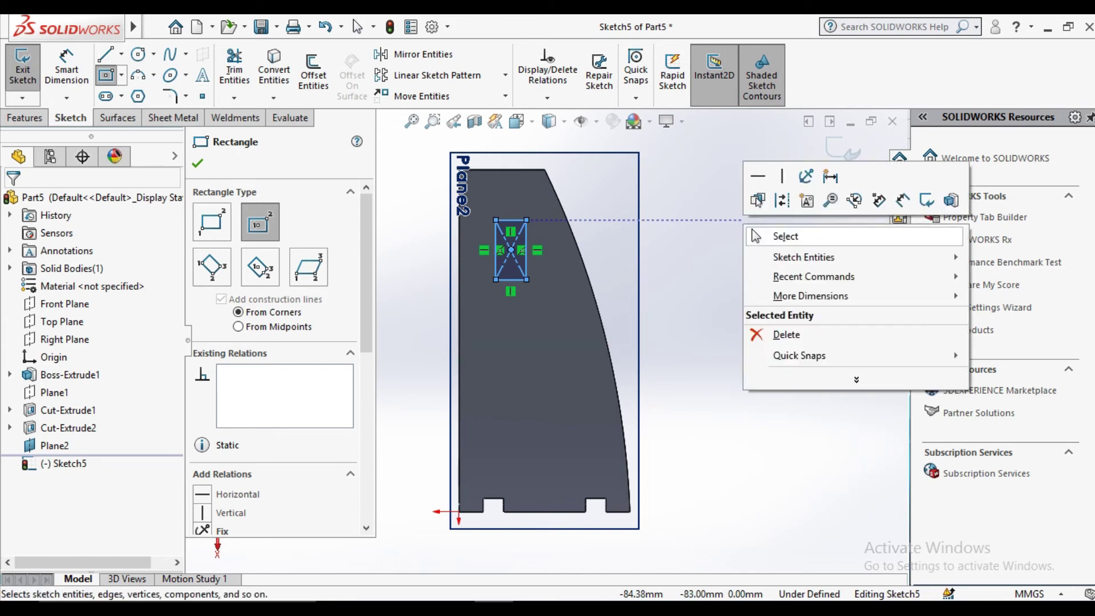
pyautogui.click(775, 167)
# Step: Dimension the rectangle's top 25 mm below the plate's top edge
pyautogui.scroll(-2, 430, 157)
pyautogui.scroll(-2, 451, 149)
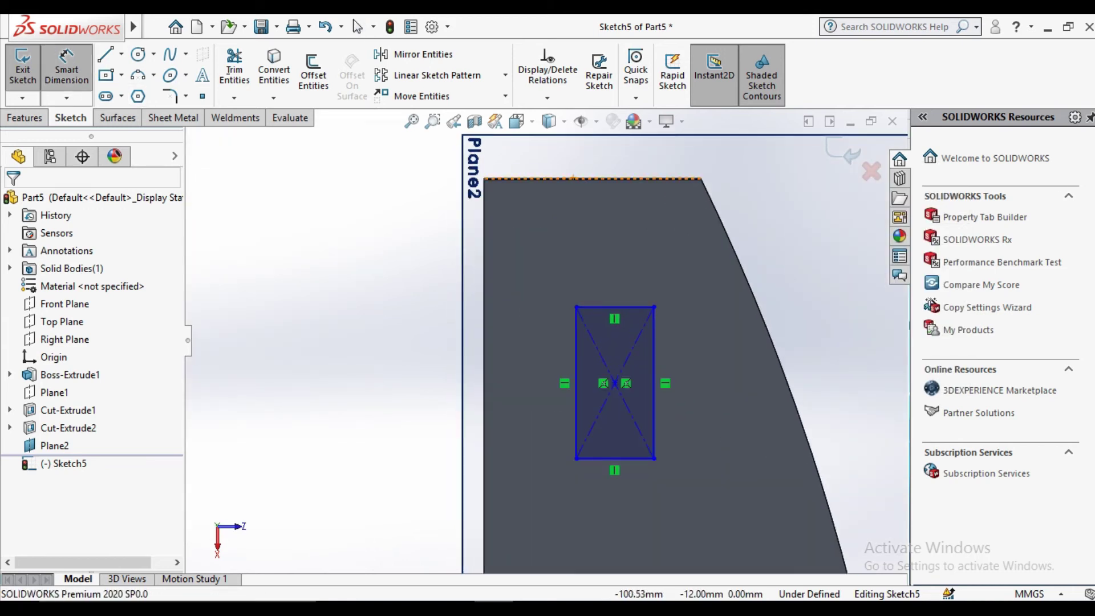
pyautogui.click(573, 180)
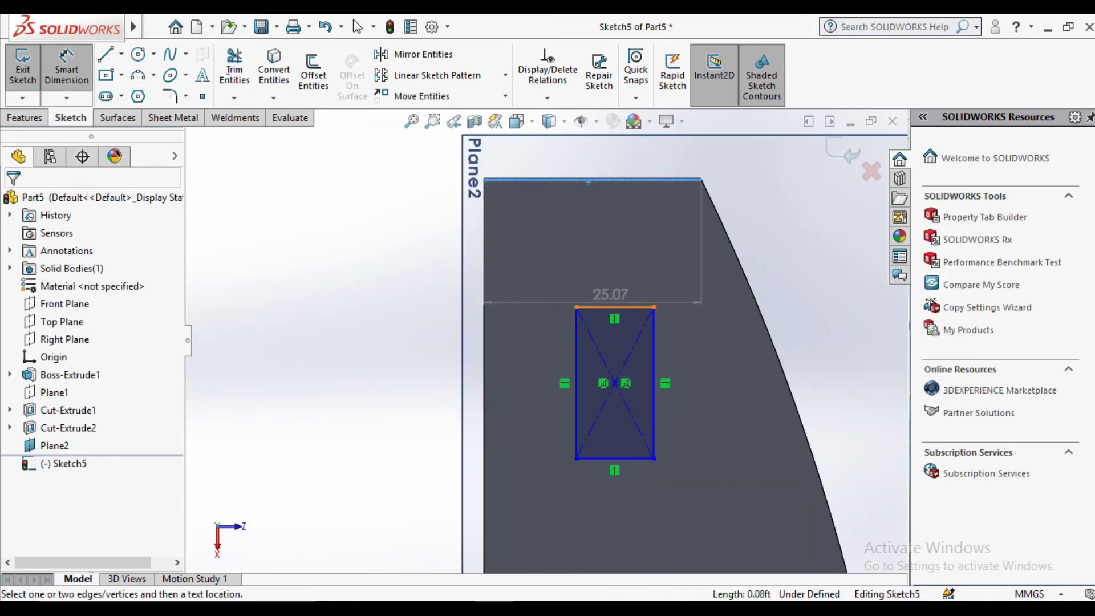
pyautogui.click(614, 307)
pyautogui.scroll(4, 544, 341)
pyautogui.click(721, 328)
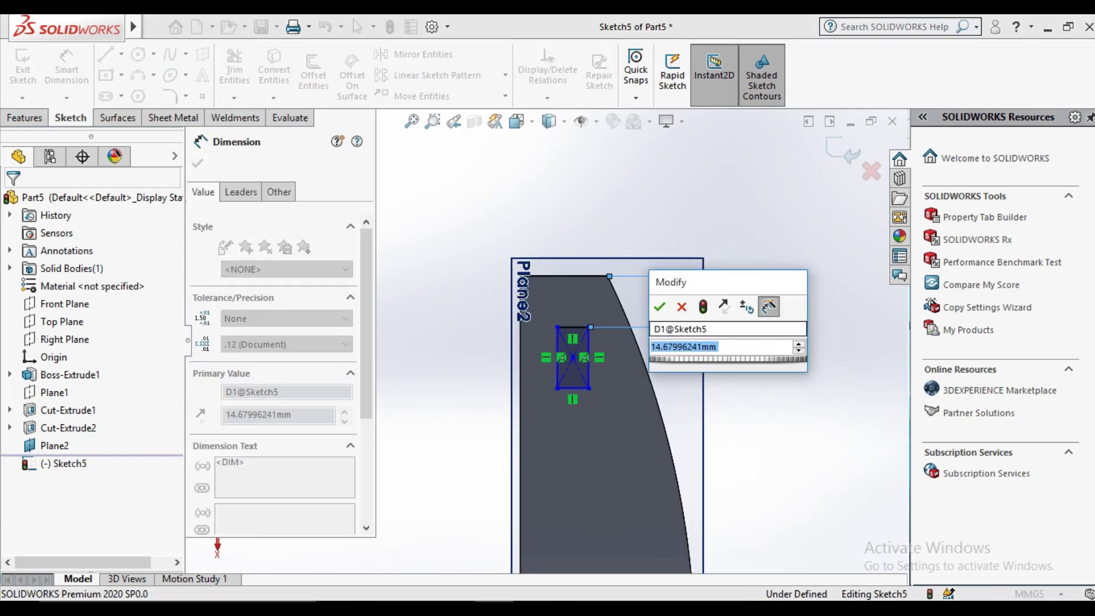
pyautogui.write('25')
pyautogui.press('Return')
pyautogui.scroll(3, 575, 489)
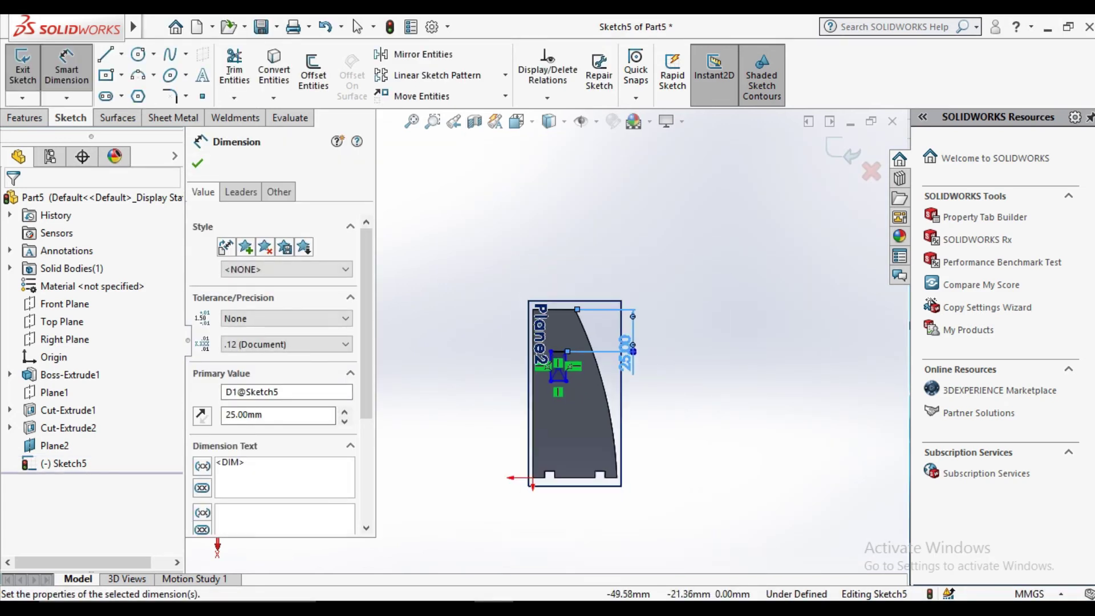
pyautogui.scroll(-3, 575, 489)
pyautogui.scroll(-2, 554, 371)
# Step: Set the rectangle's height to 10 and width to 8
pyautogui.click(597, 285)
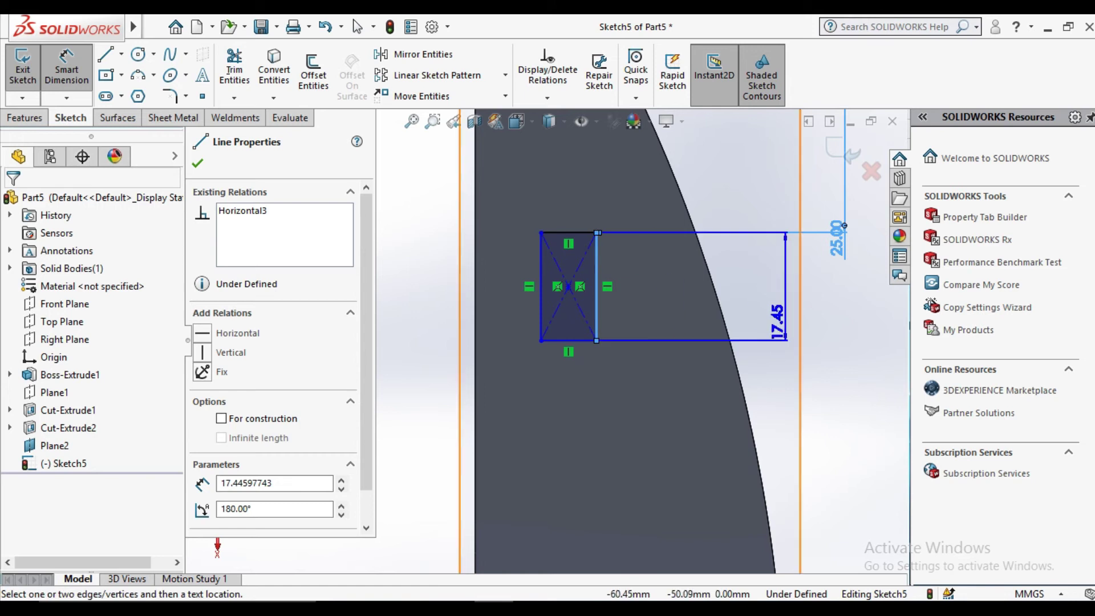
pyautogui.click(837, 341)
pyautogui.write('10')
pyautogui.press('Return')
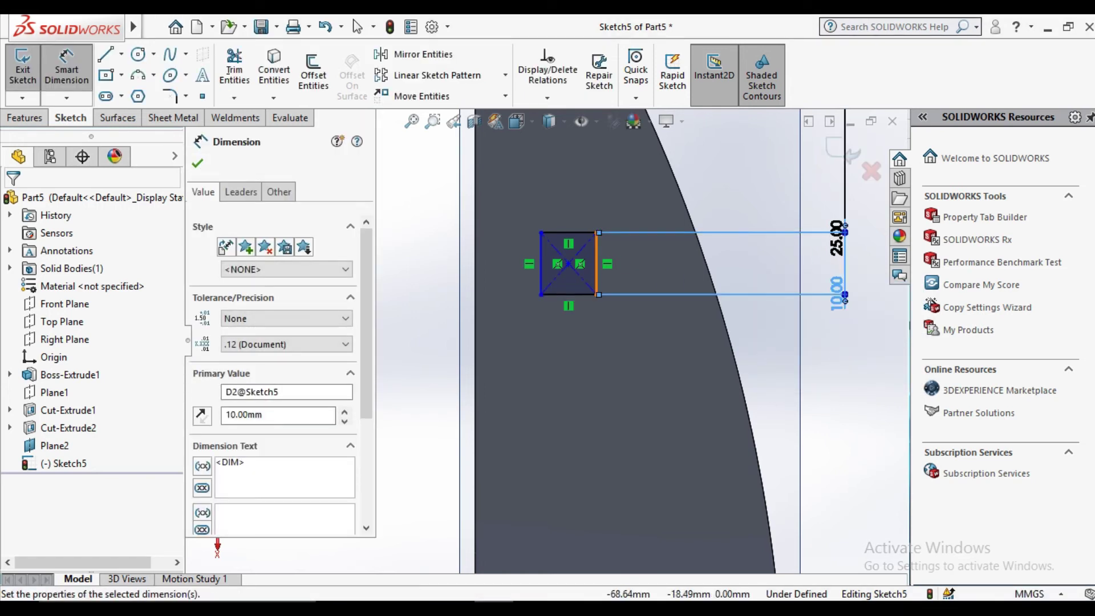
pyautogui.click(568, 232)
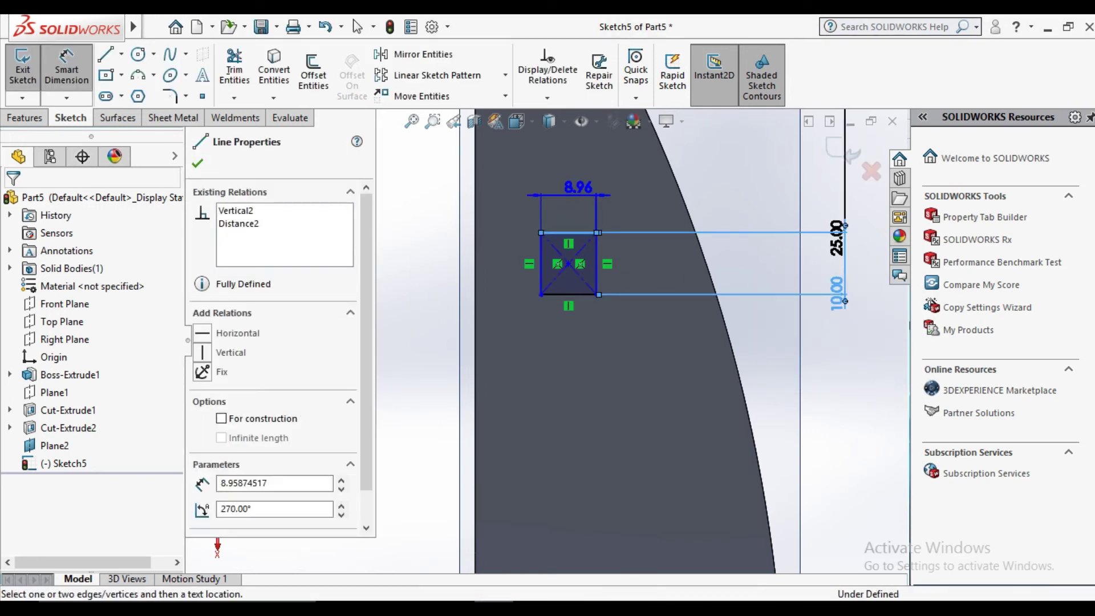
pyautogui.click(576, 185)
pyautogui.write('8')
pyautogui.press('Return')
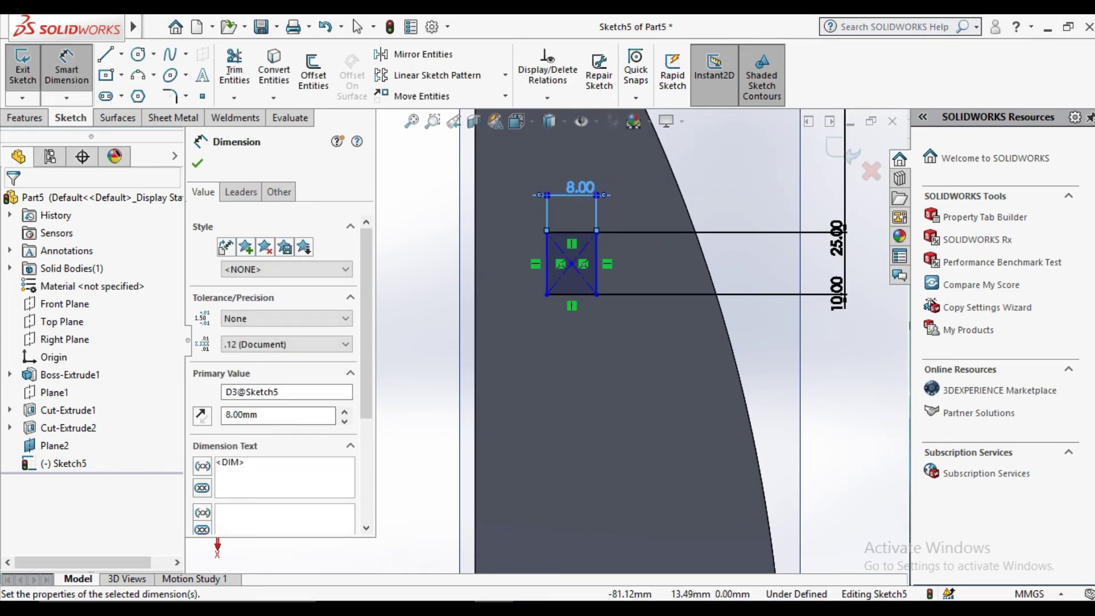
pyautogui.click(198, 163)
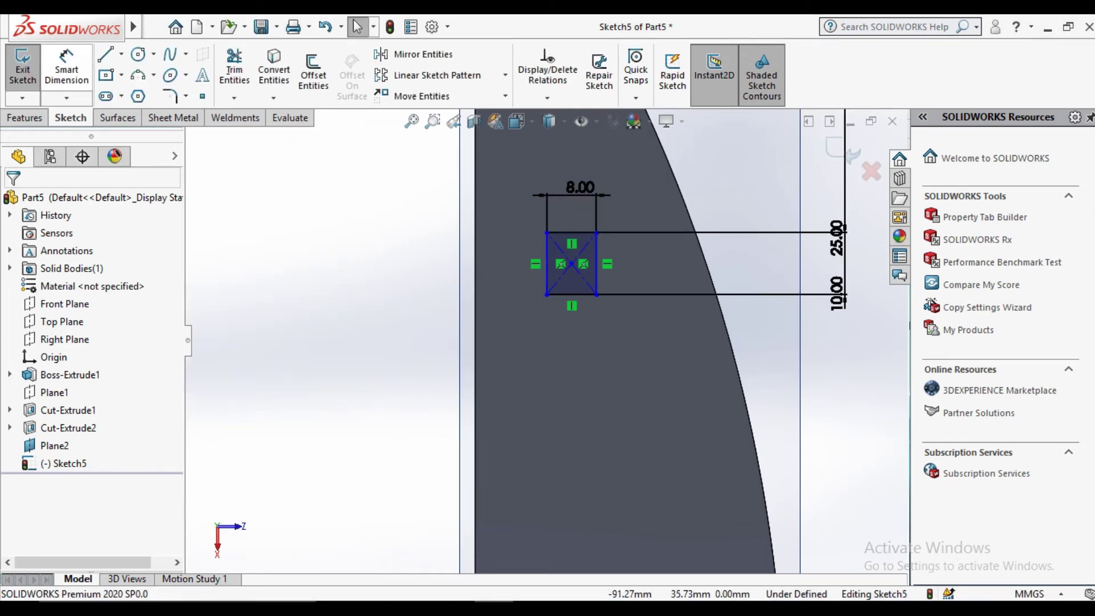
# Step: Position the rectangle 10 mm from the plate's left edge
pyautogui.click(66, 69)
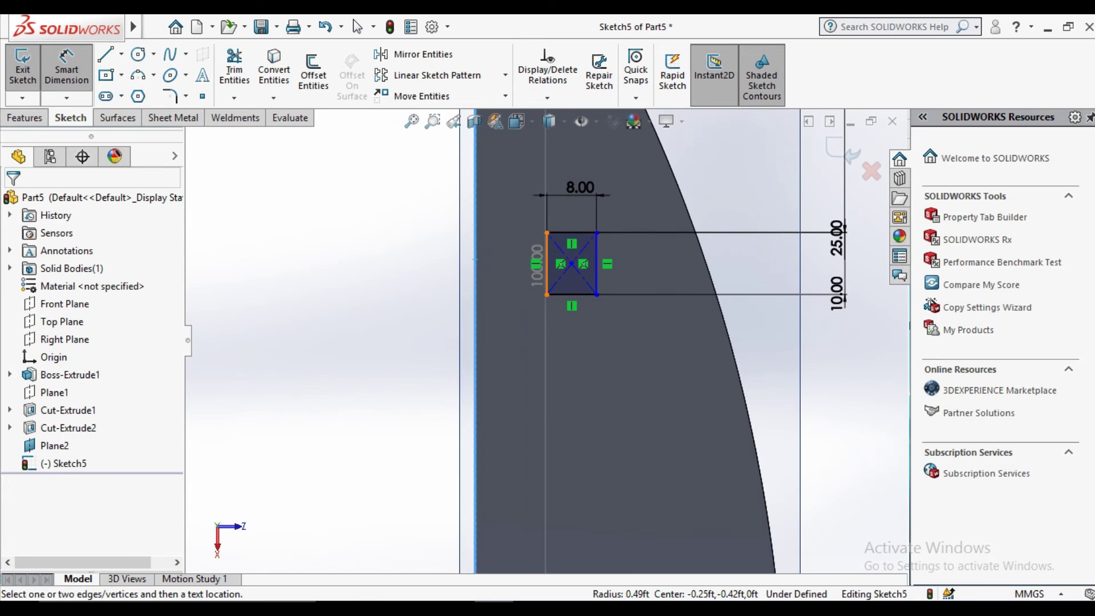
pyautogui.click(546, 268)
pyautogui.click(534, 166)
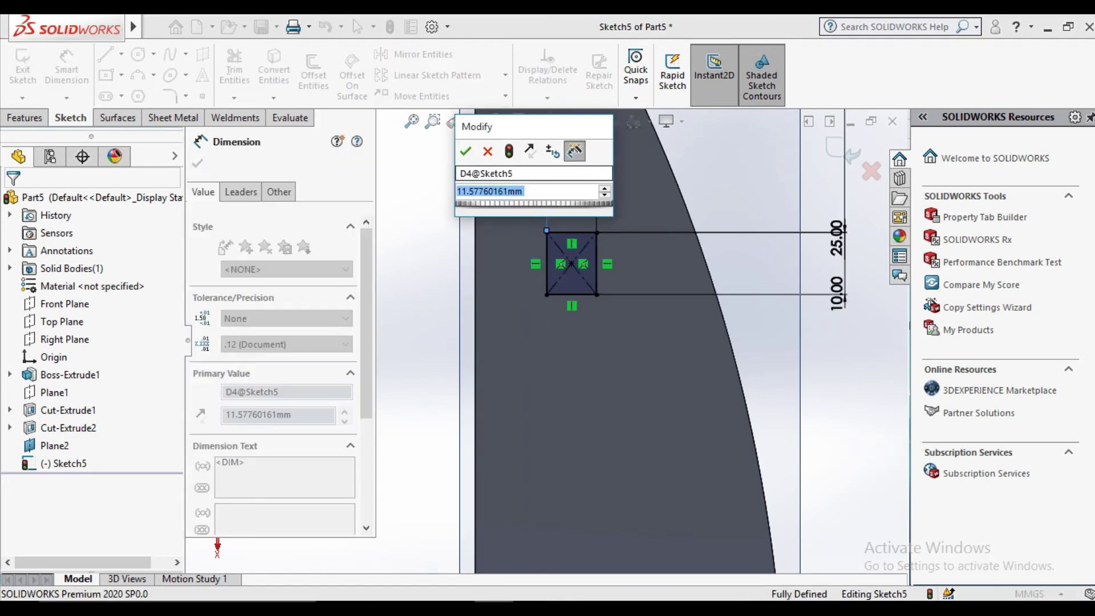
pyautogui.write('10')
pyautogui.press('Return')
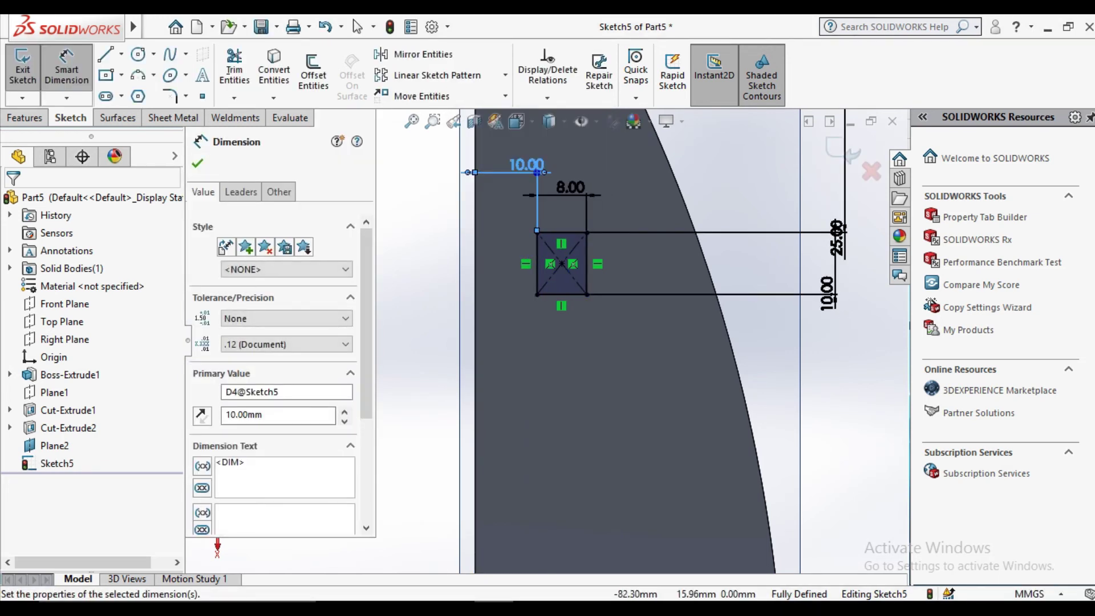
pyautogui.click(197, 164)
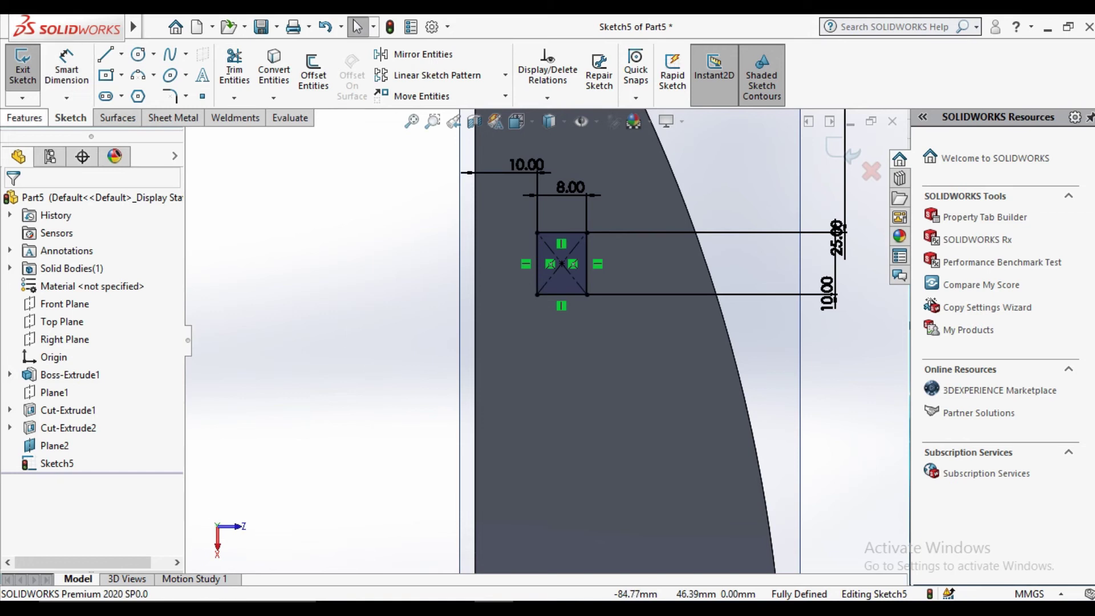
pyautogui.click(24, 117)
pyautogui.click(30, 71)
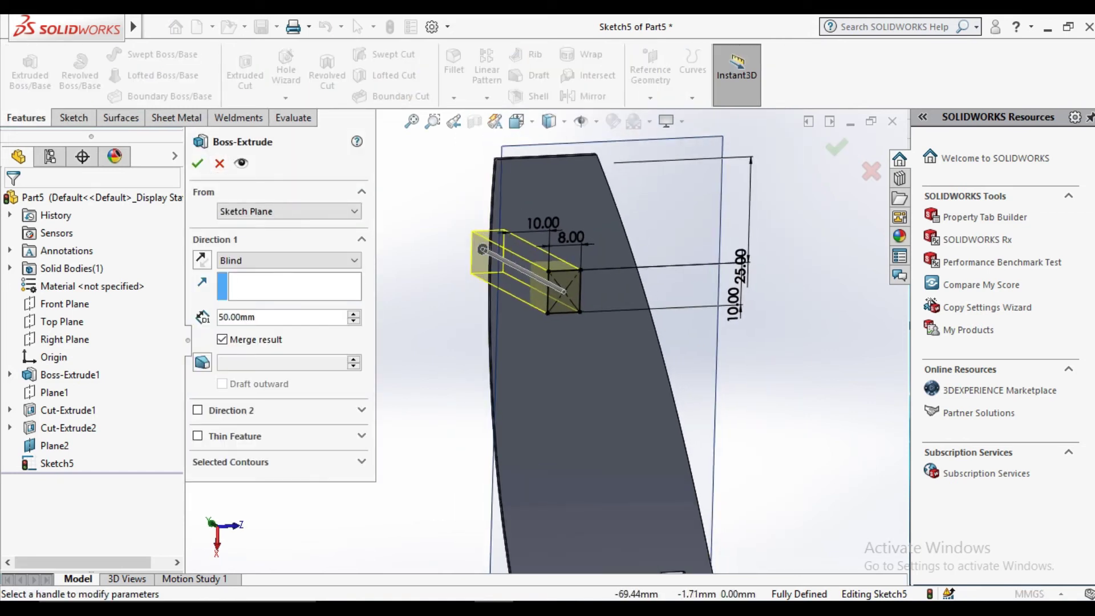
# Step: Extrude the rectangle Up To Next as a small block on the plate
pyautogui.click(288, 260)
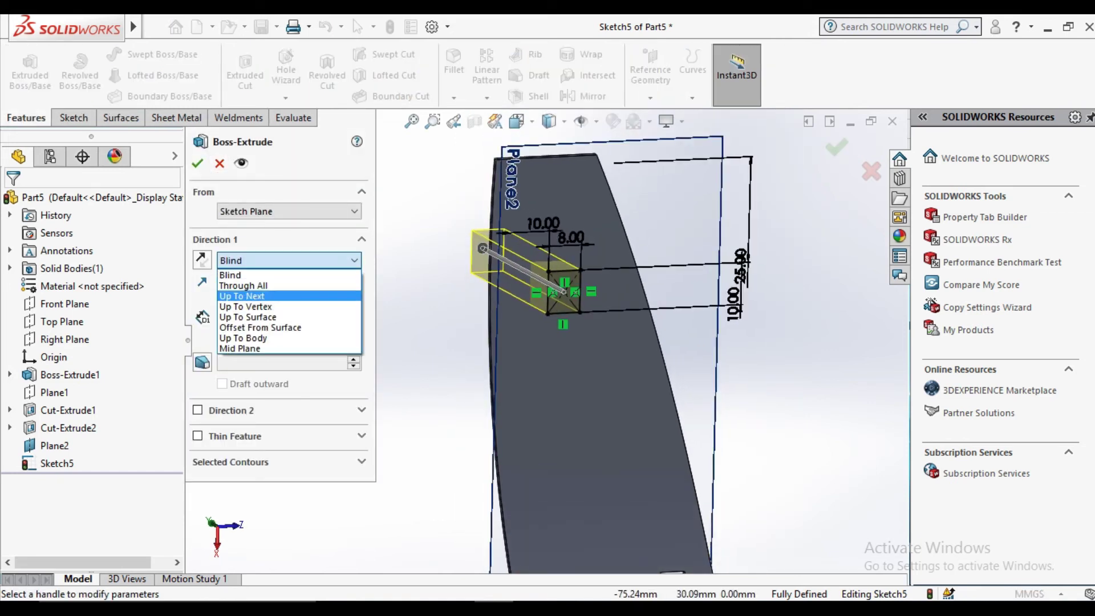
pyautogui.click(245, 289)
pyautogui.click(197, 163)
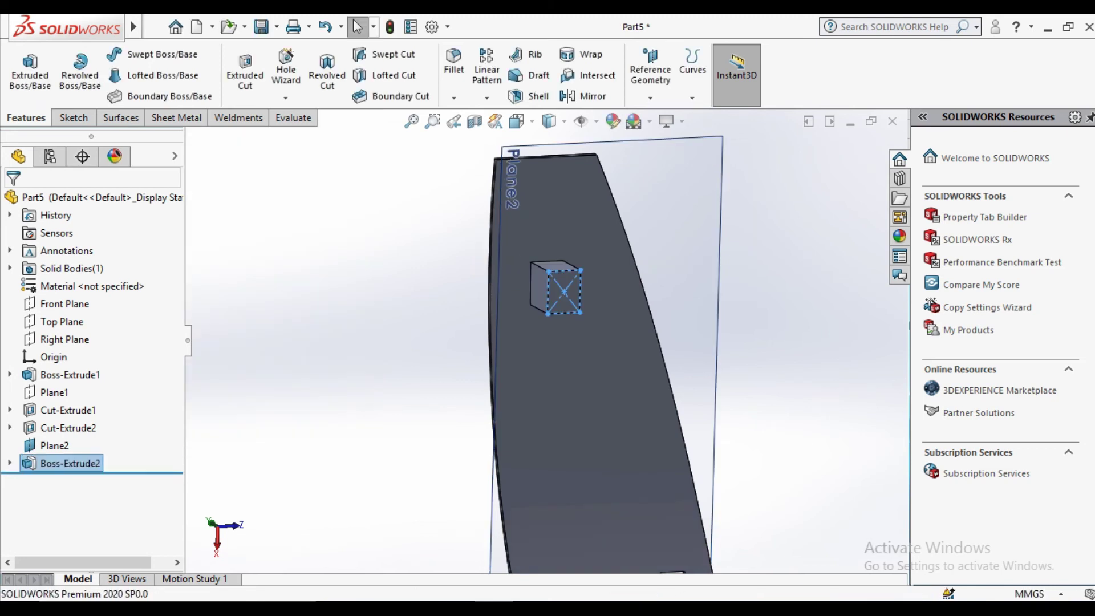
pyautogui.moveTo(581, 365); pyautogui.dragTo(628, 342, button='middle')
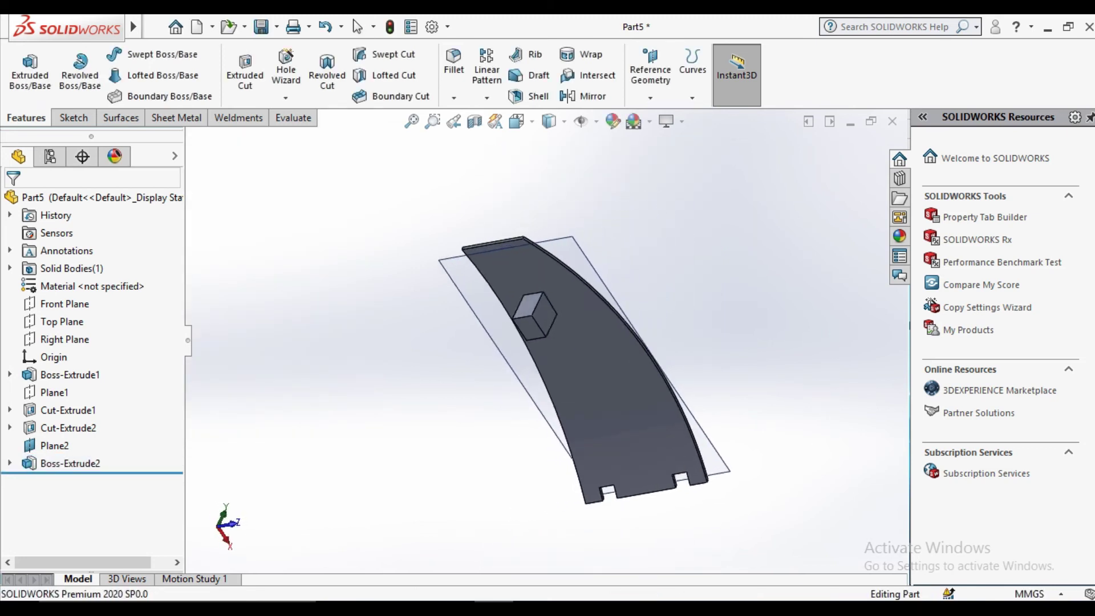
# Step: Hide Plane2 and start a new sketch on the block's front face
pyautogui.rightClick(604, 210)
pyautogui.click(639, 220)
pyautogui.scroll(-5, 534, 322)
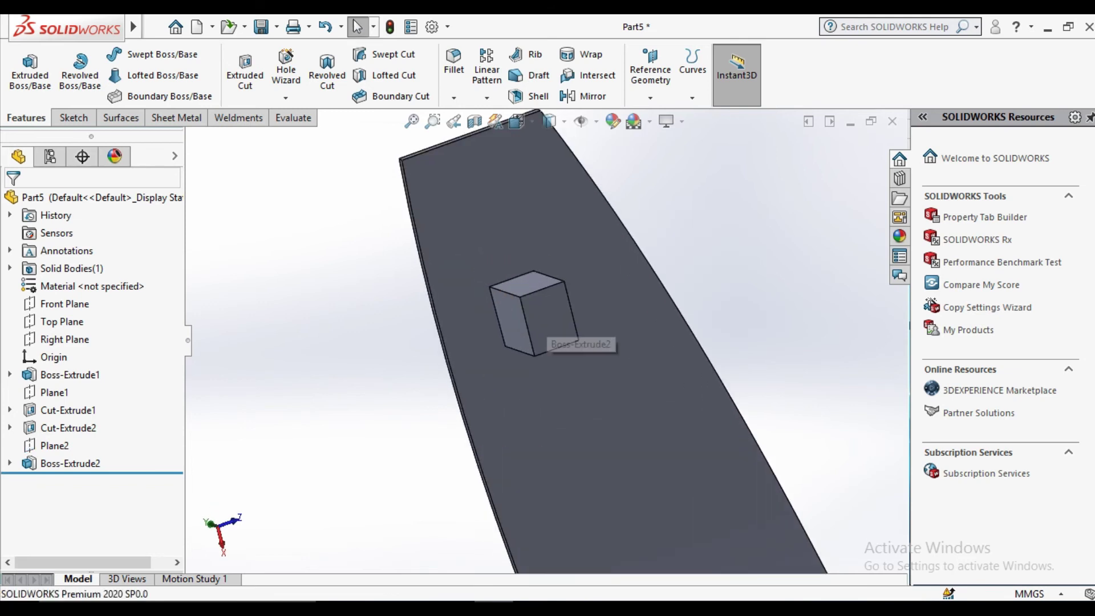
pyautogui.click(548, 319)
pyautogui.click(619, 257)
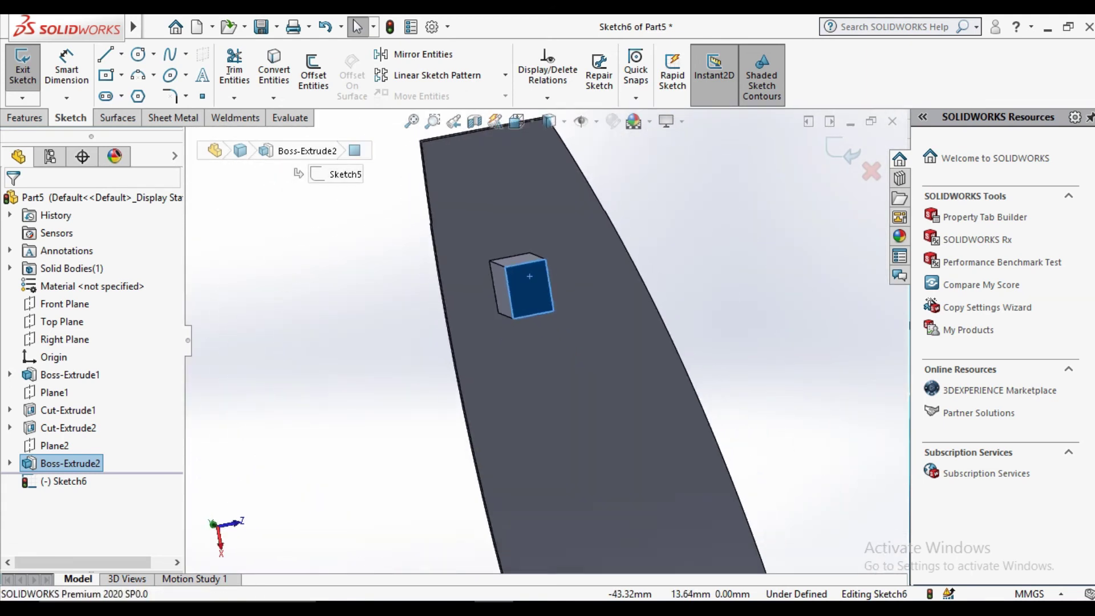
pyautogui.press('r')
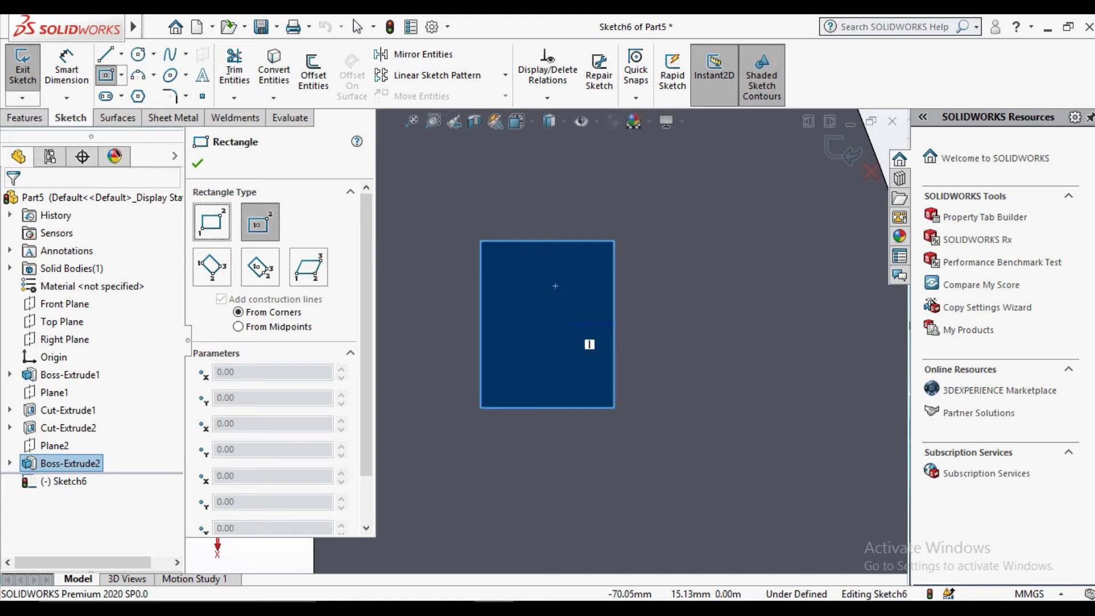
# Step: Draw a slot rectangle on the block face and dimension its width to 5 mm
pyautogui.click(547, 324)
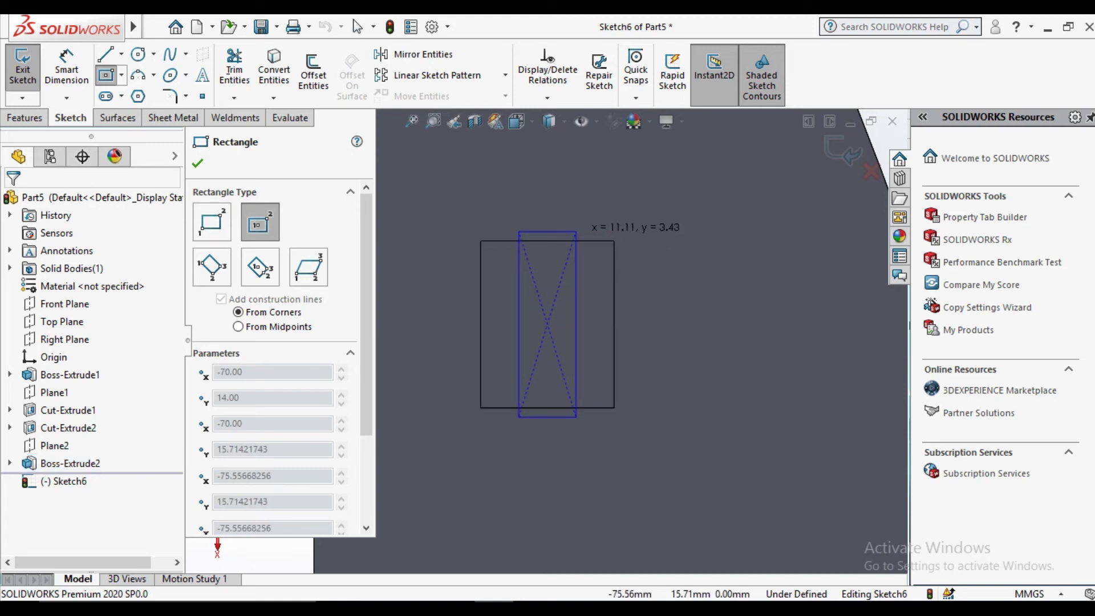
pyautogui.click(576, 231)
pyautogui.rightClick(614, 241)
pyautogui.click(647, 252)
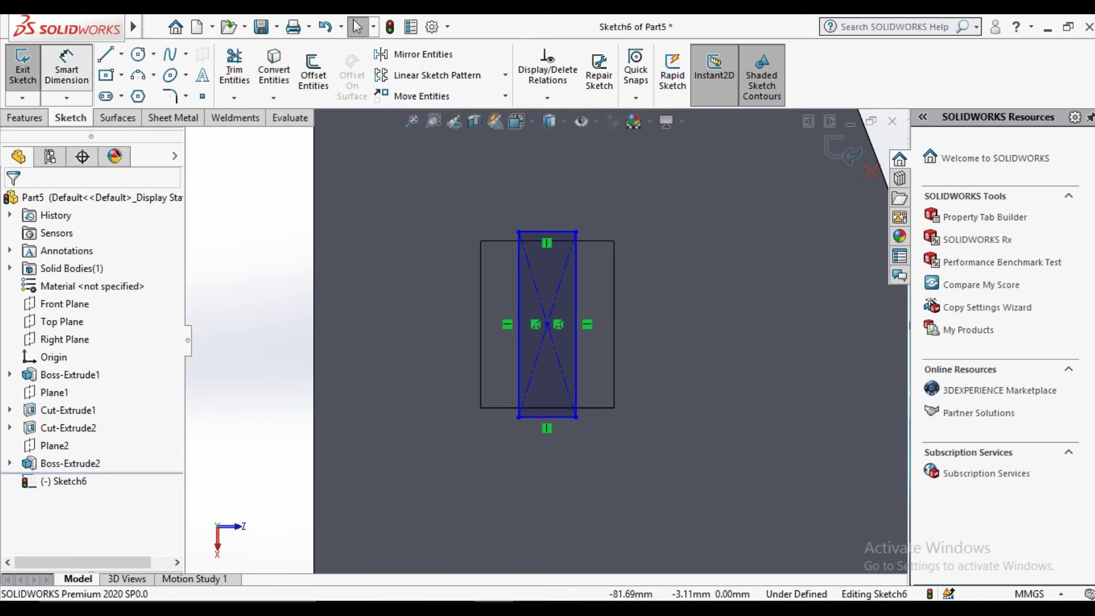
pyautogui.click(547, 231)
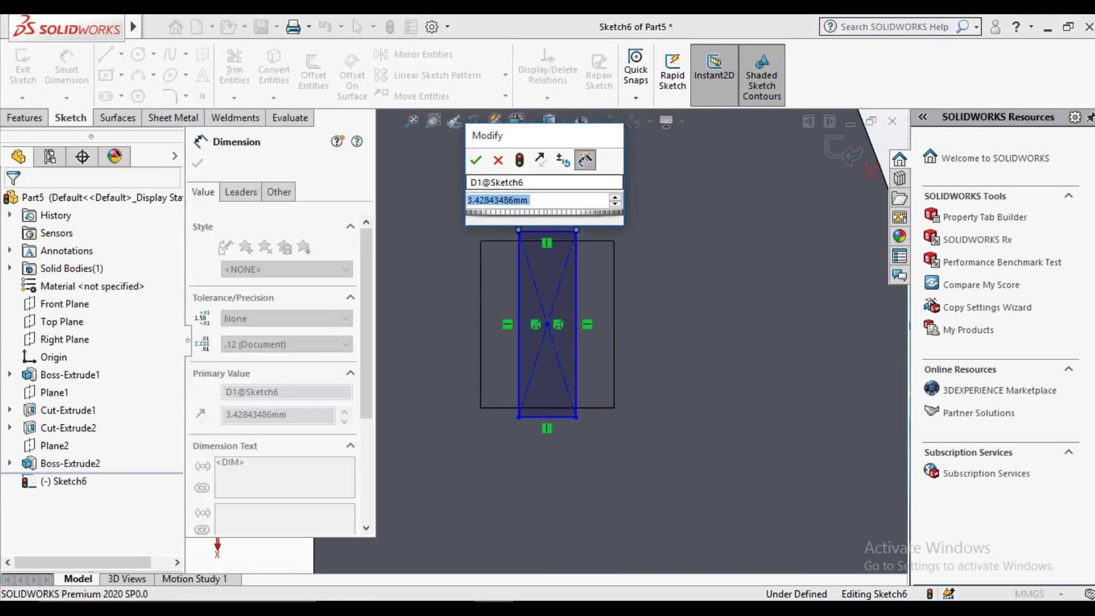
pyautogui.write('5')
pyautogui.press('Return')
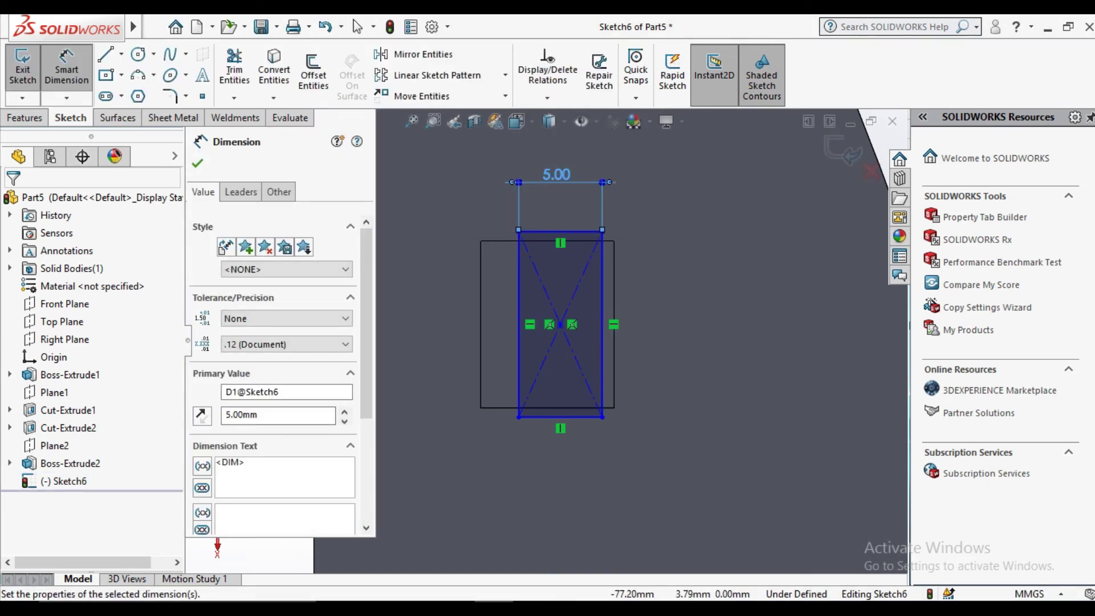
pyautogui.press('Escape')
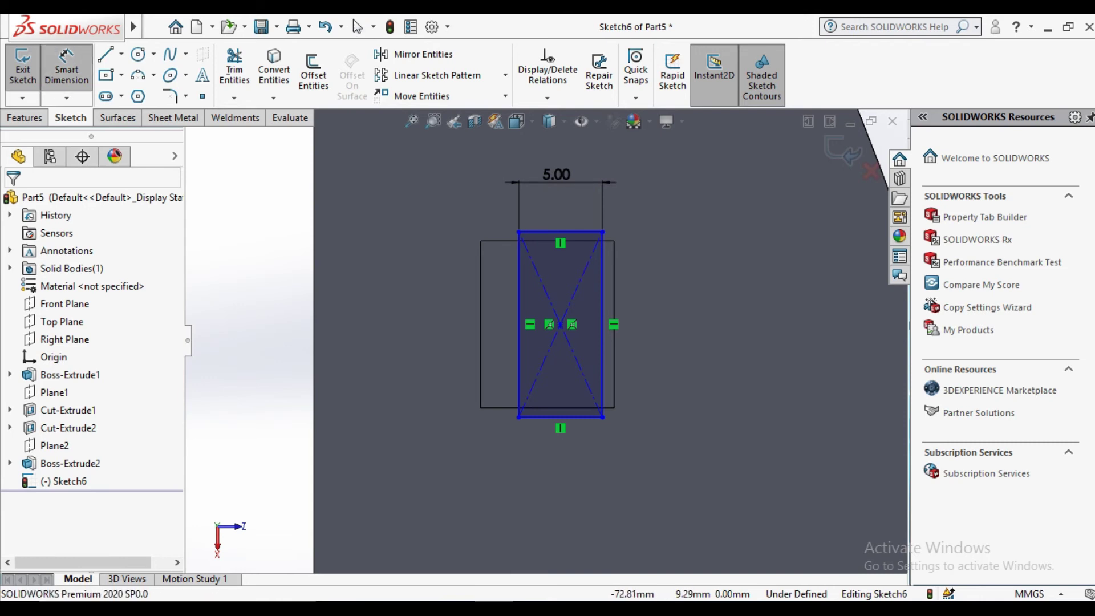
# Step: Dimension the rectangle 1.5 mm in from the outline's left edge
pyautogui.click(481, 268)
pyautogui.click(518, 263)
pyautogui.click(502, 194)
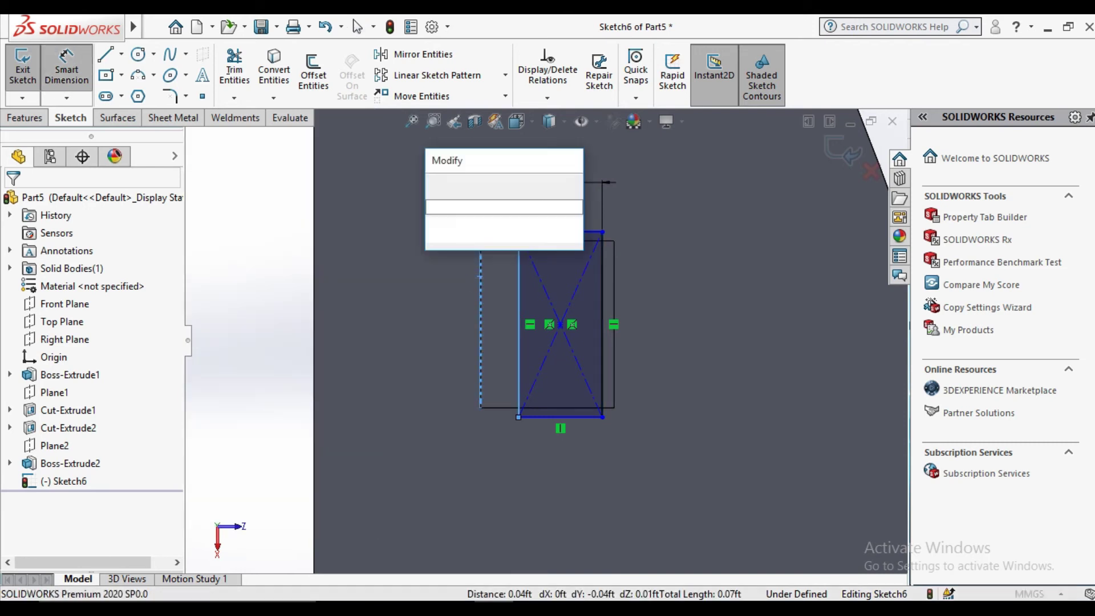
pyautogui.press('BackSpace')
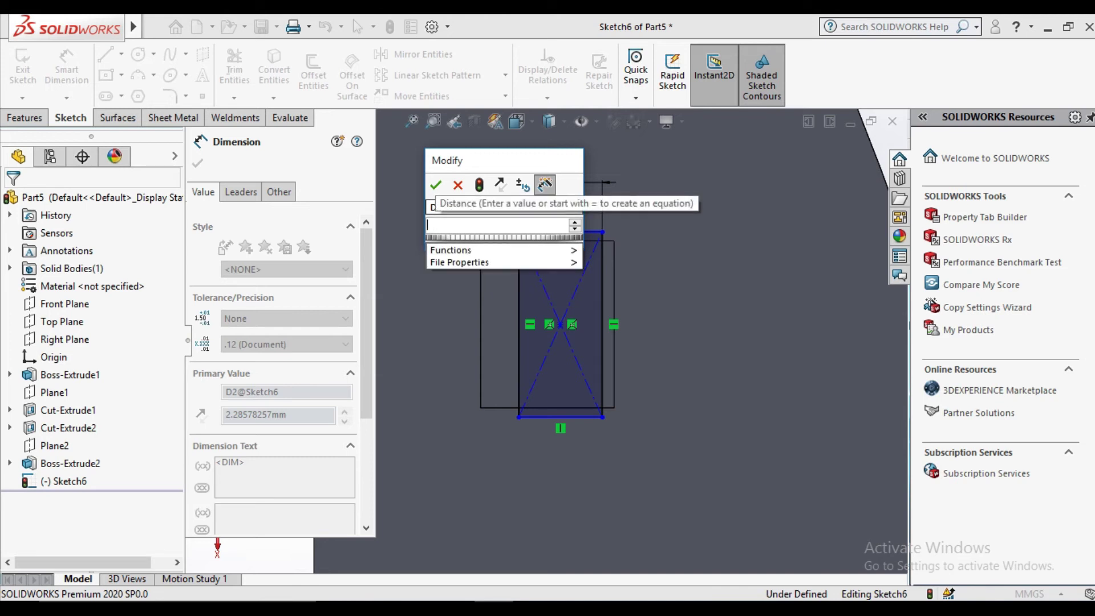
pyautogui.write('1.5')
pyautogui.press('Return')
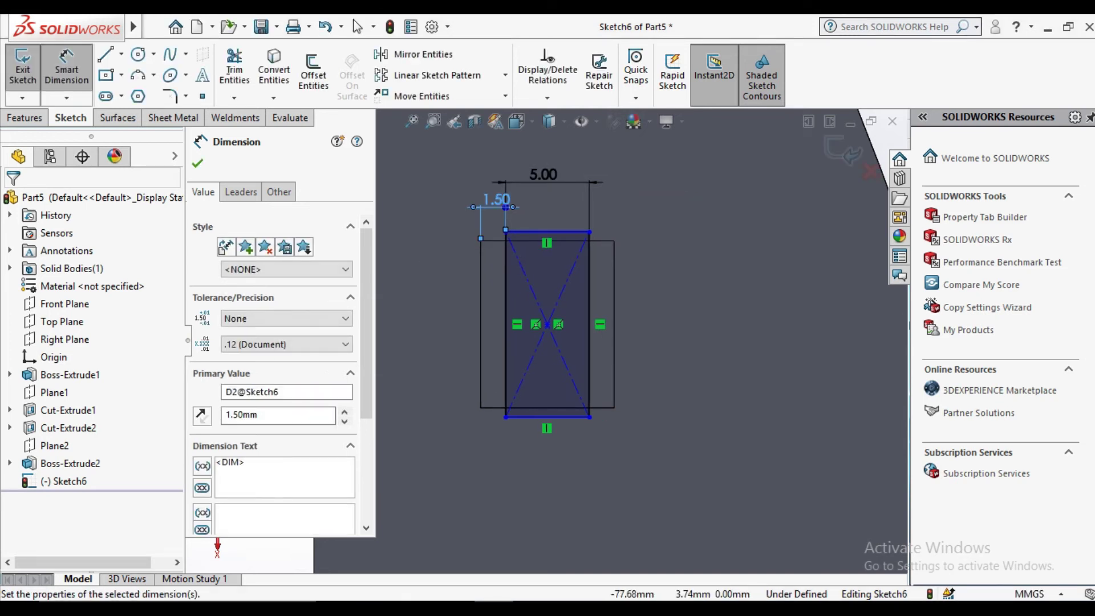
pyautogui.click(197, 163)
pyautogui.click(26, 118)
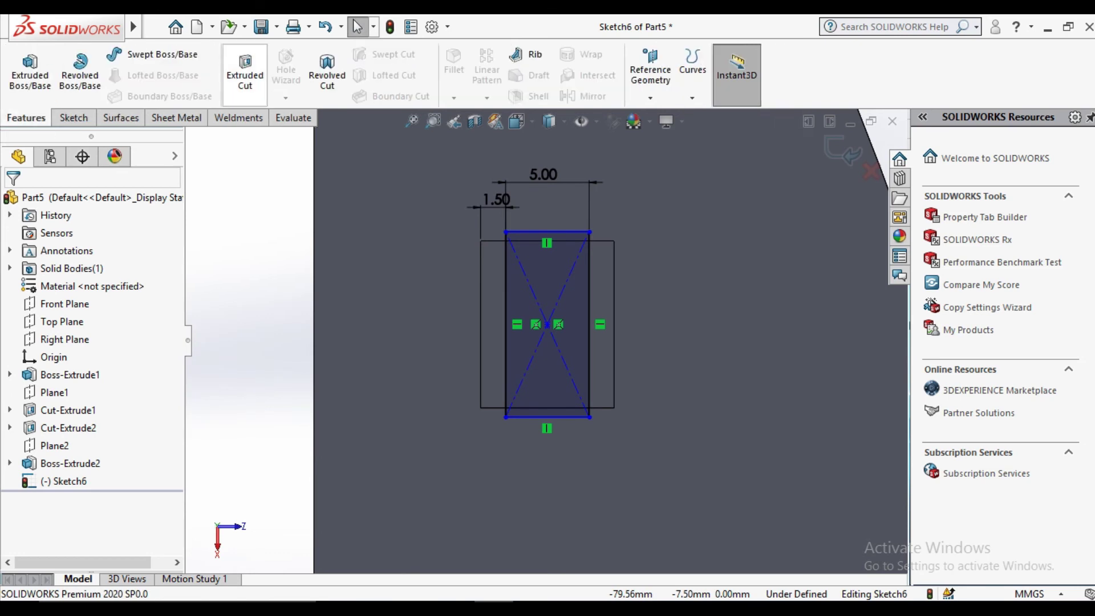
# Step: Start an Extruded Cut of the slot, trying end conditions and turning off Direction 2
pyautogui.click(245, 74)
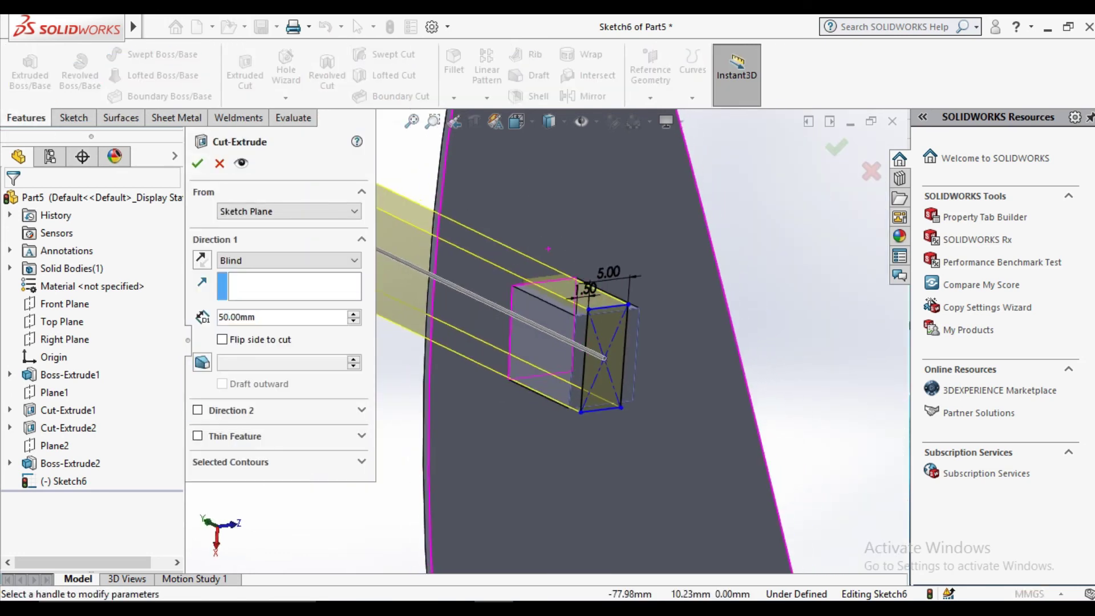
pyautogui.click(288, 260)
pyautogui.click(256, 293)
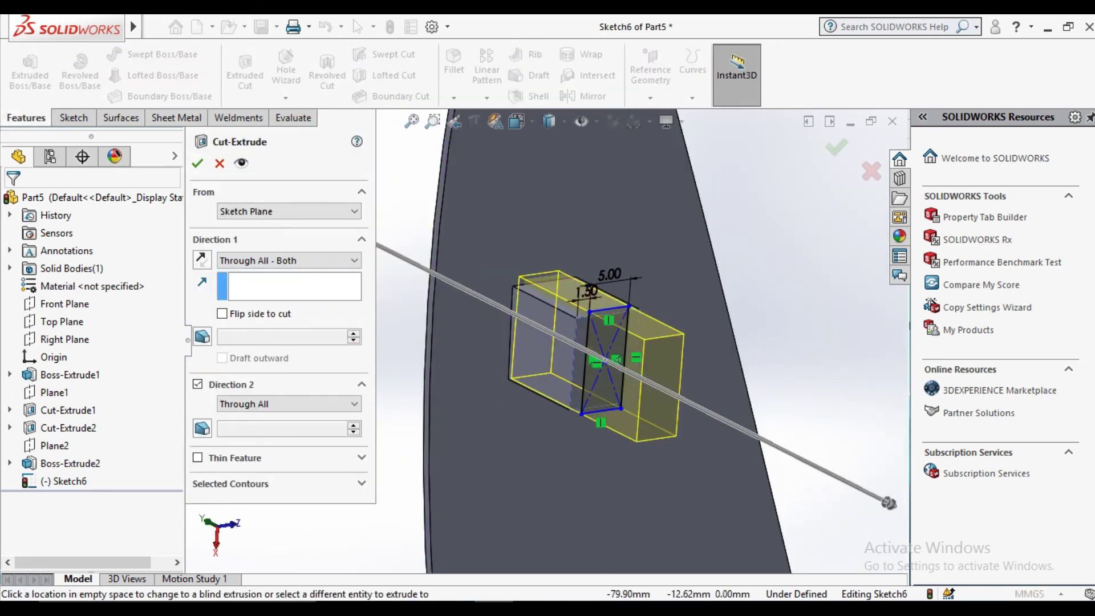
pyautogui.click(362, 239)
pyautogui.click(287, 284)
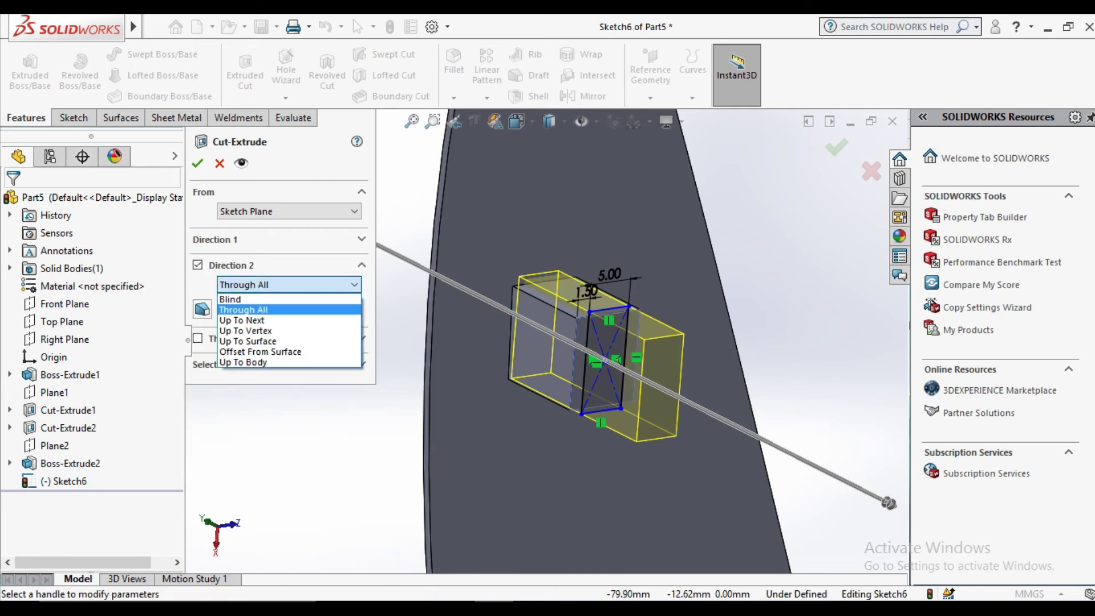
pyautogui.click(242, 320)
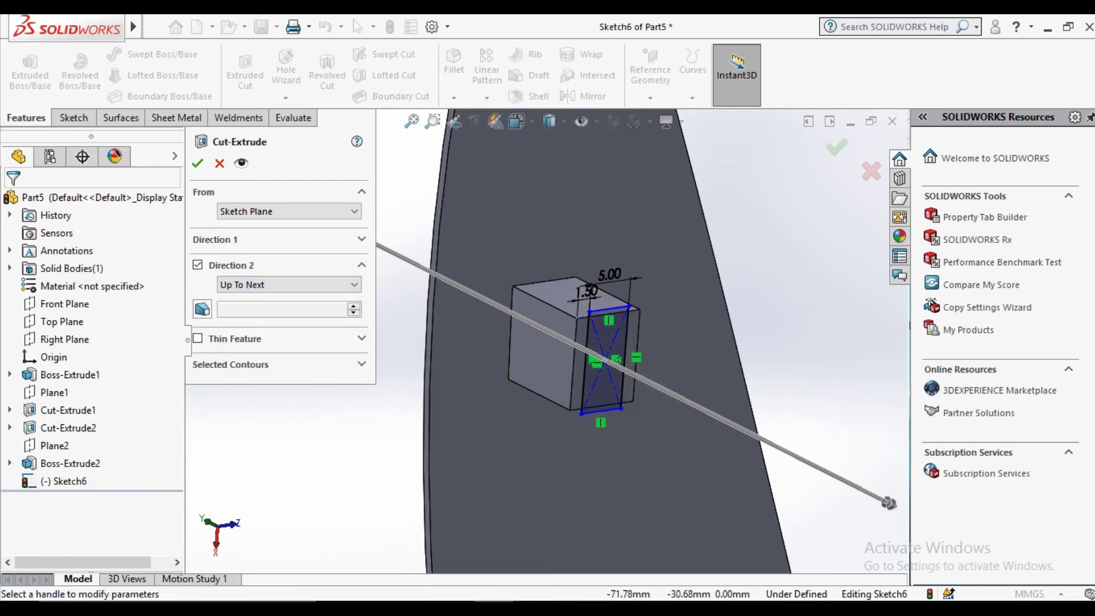
pyautogui.click(288, 284)
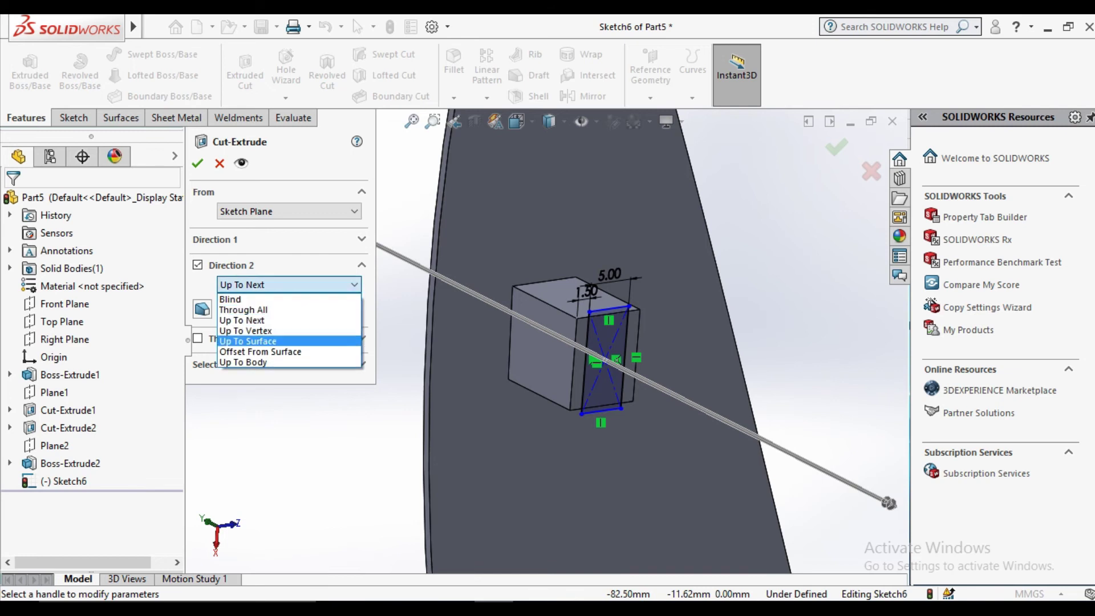
pyautogui.click(246, 342)
pyautogui.click(509, 228)
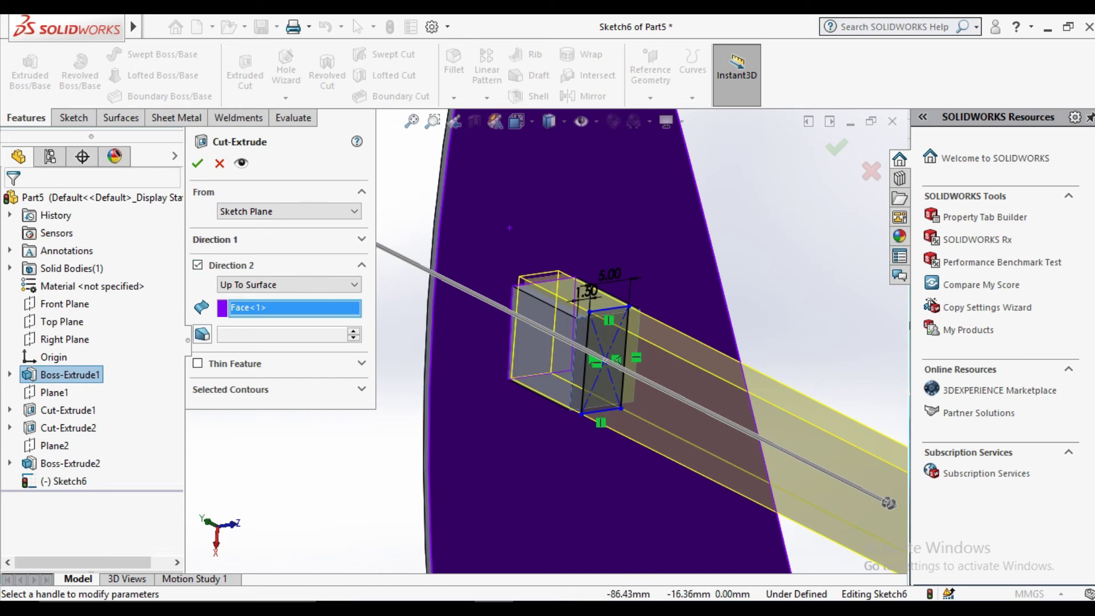
pyautogui.click(361, 239)
pyautogui.click(197, 383)
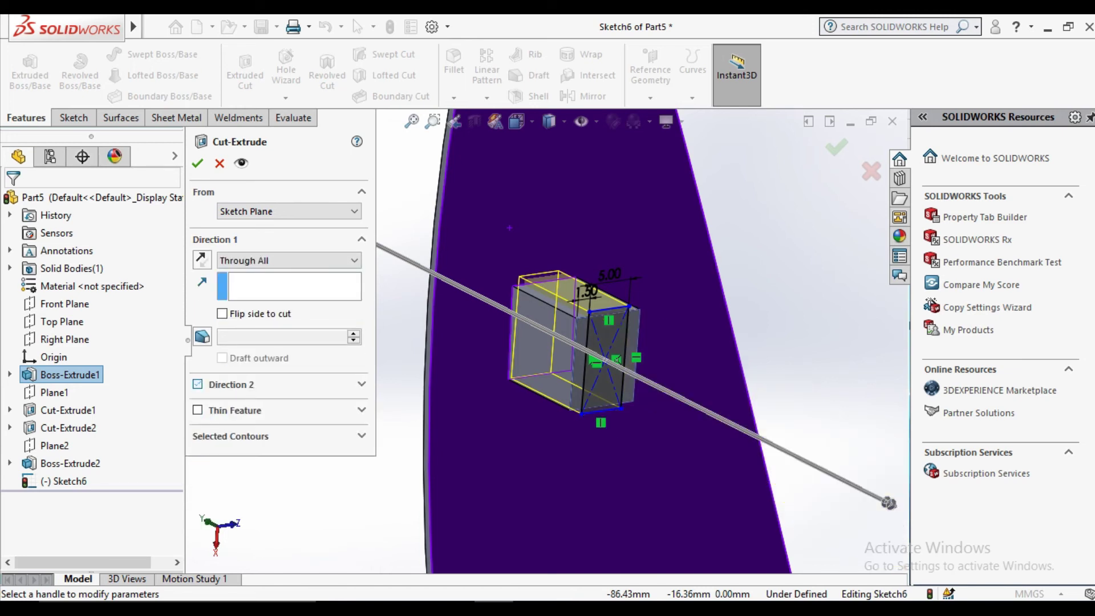
# Step: Cut Direction 1 Up To Surface at the plate face, splitting the block into two tabs
pyautogui.click(288, 260)
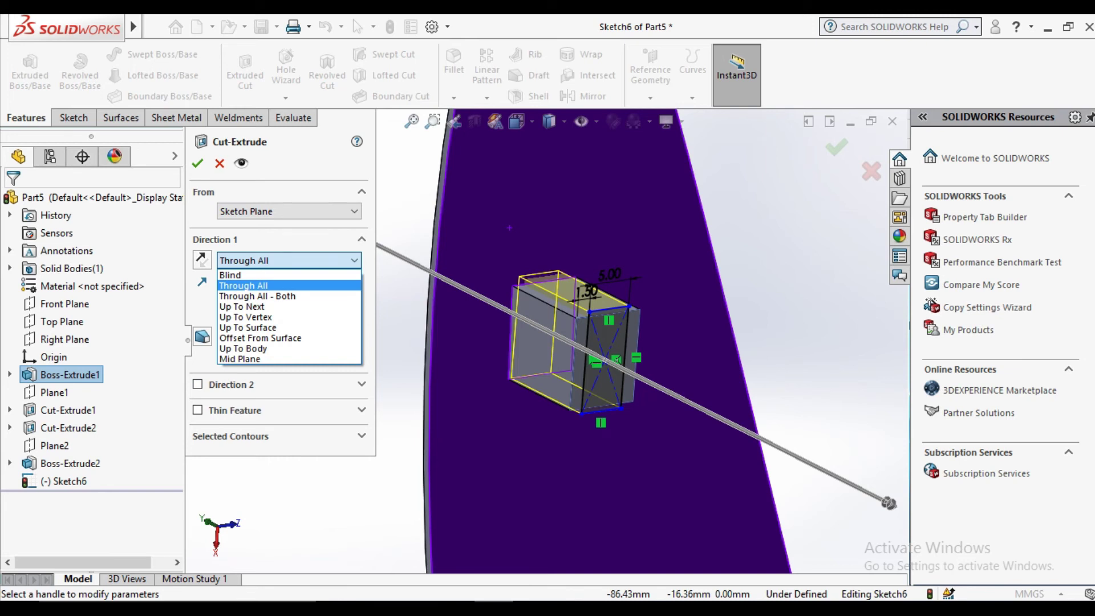
pyautogui.click(242, 285)
pyautogui.click(288, 260)
pyautogui.click(242, 306)
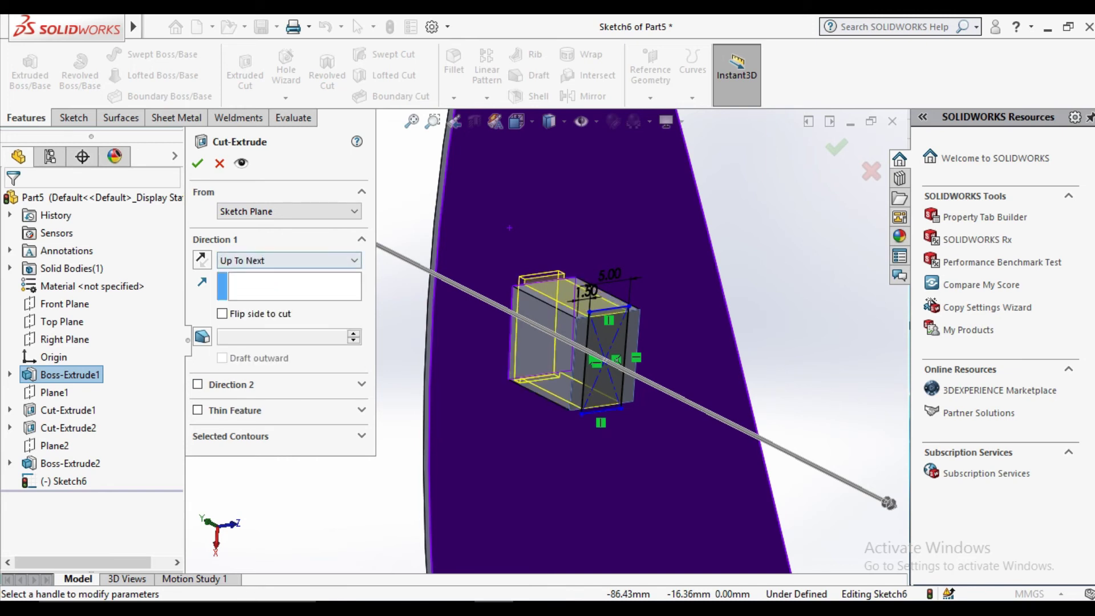
pyautogui.click(288, 260)
pyautogui.click(241, 325)
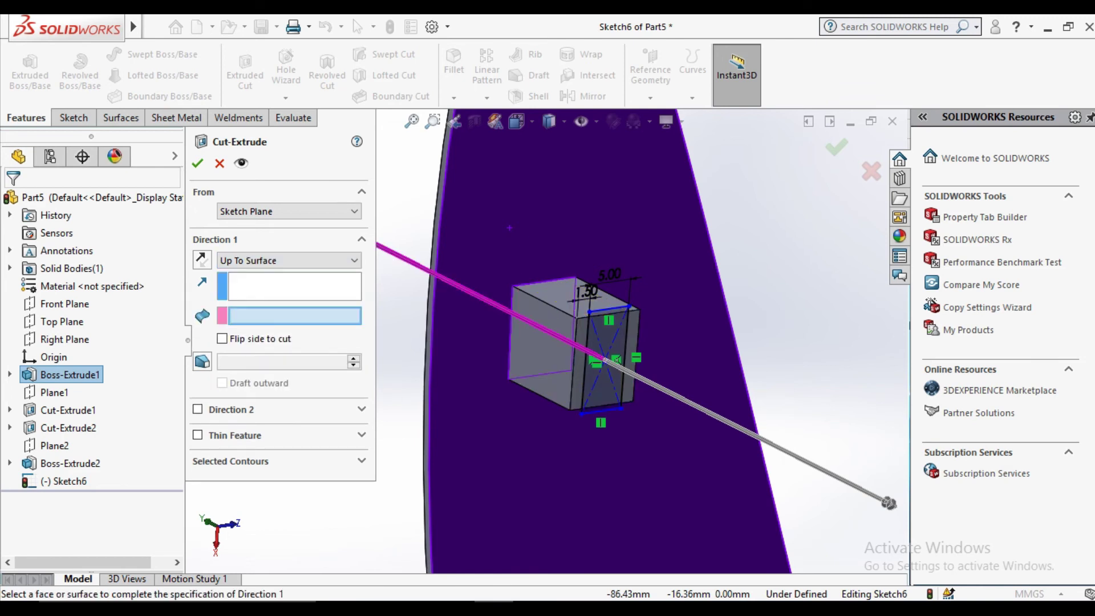
pyautogui.click(456, 284)
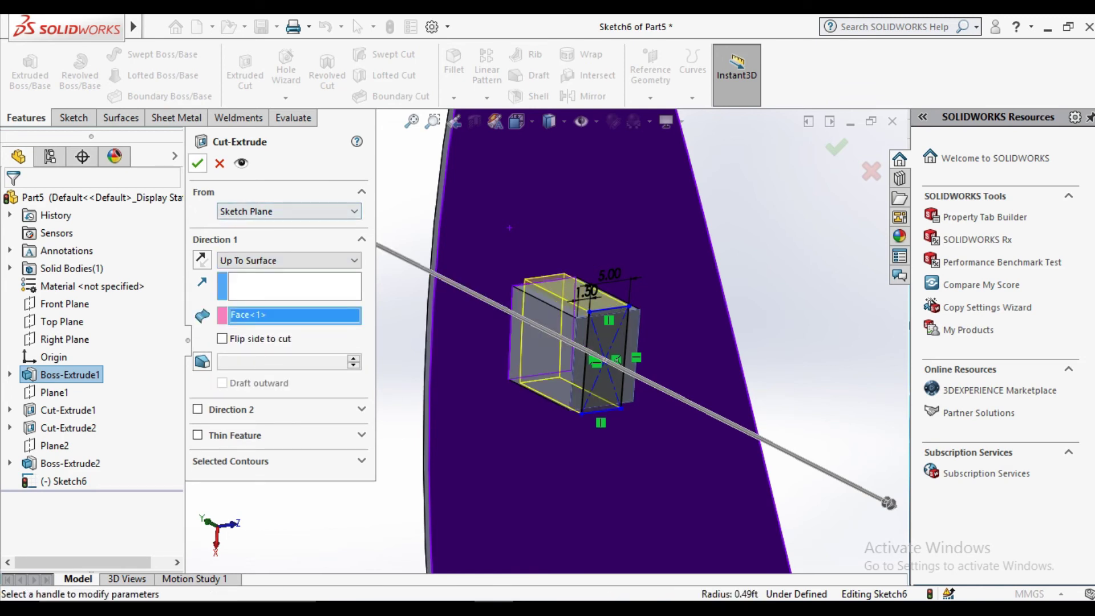
pyautogui.click(197, 163)
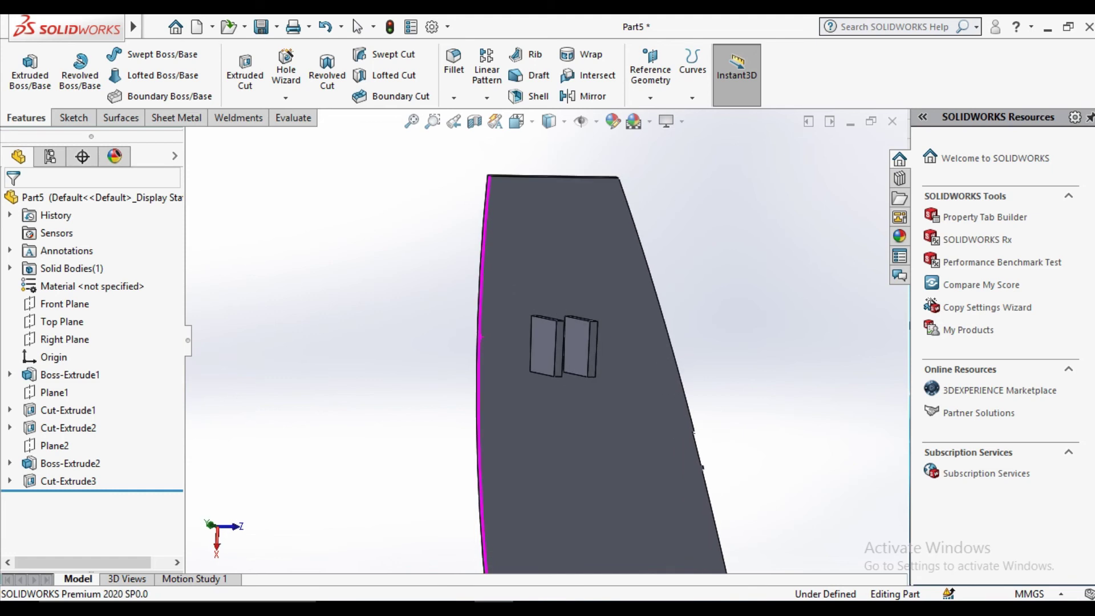
pyautogui.press('Left')
pyautogui.press('Left')
pyautogui.press('Left')
pyautogui.hotkey('shift', 'z')
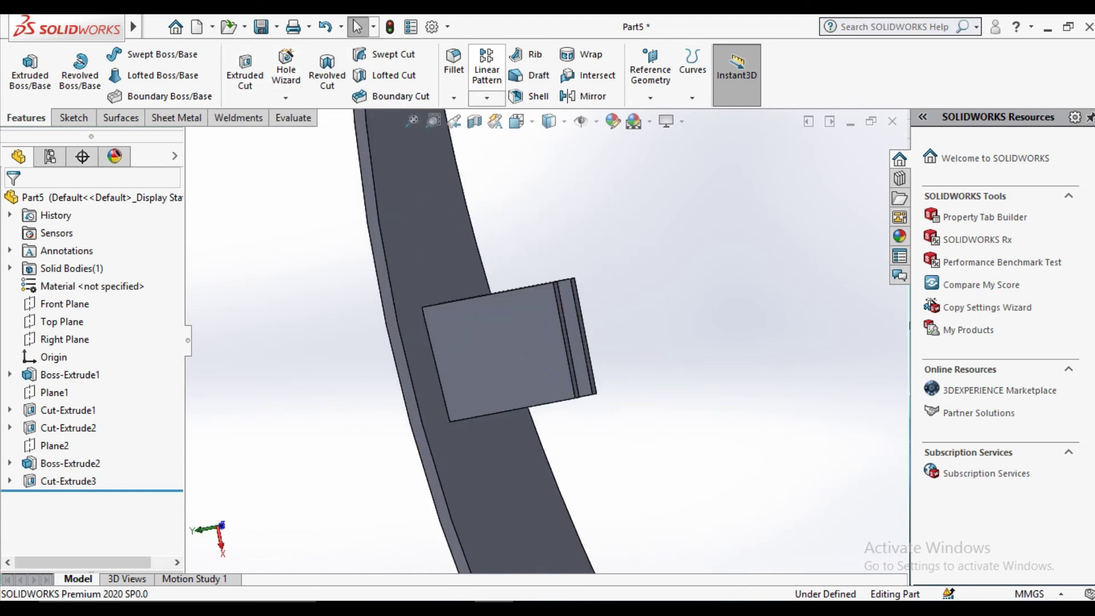
pyautogui.click(454, 63)
pyautogui.scroll(-3, 524, 317)
pyautogui.scroll(-2, 525, 317)
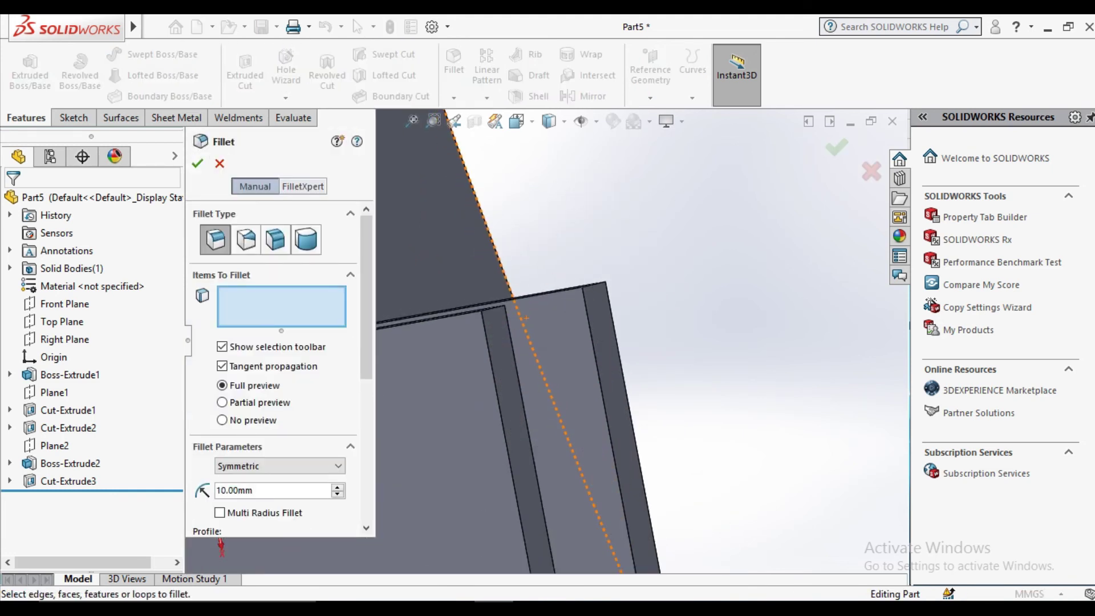
pyautogui.click(306, 240)
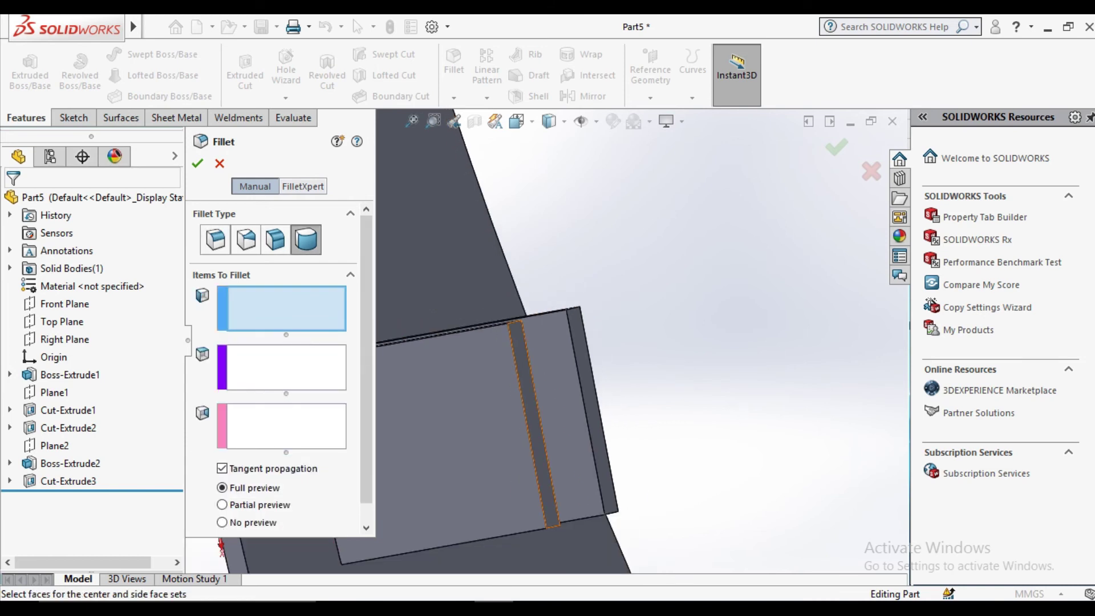
pyautogui.moveTo(513, 342); pyautogui.dragTo(548, 319, button='middle')
pyautogui.scroll(3, 525, 342)
pyautogui.moveTo(513, 371); pyautogui.dragTo(547, 354, button='middle')
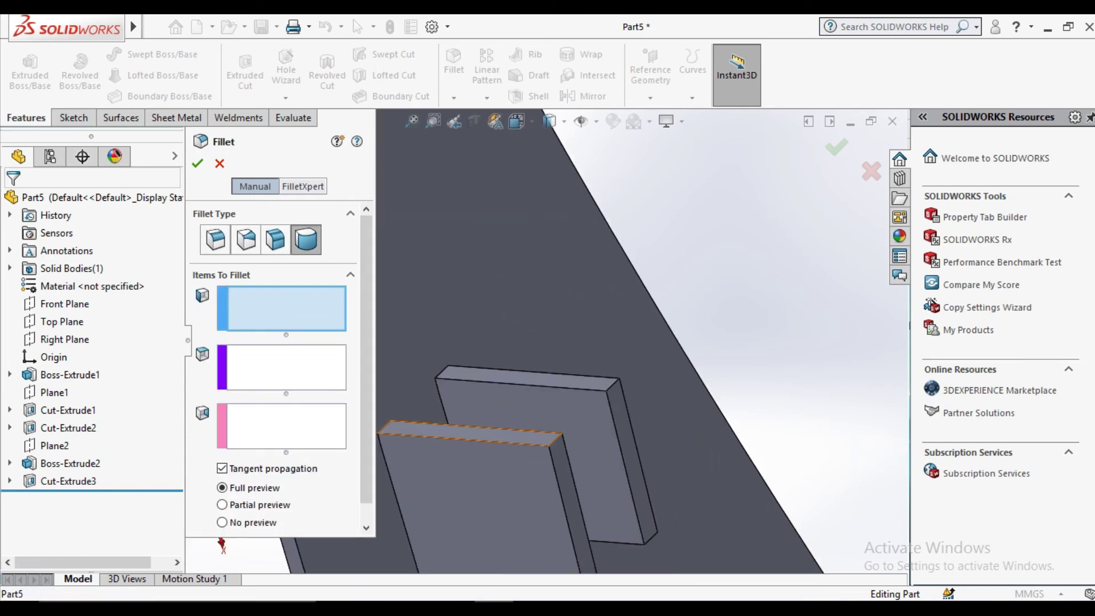
pyautogui.click(525, 435)
pyautogui.click(554, 383)
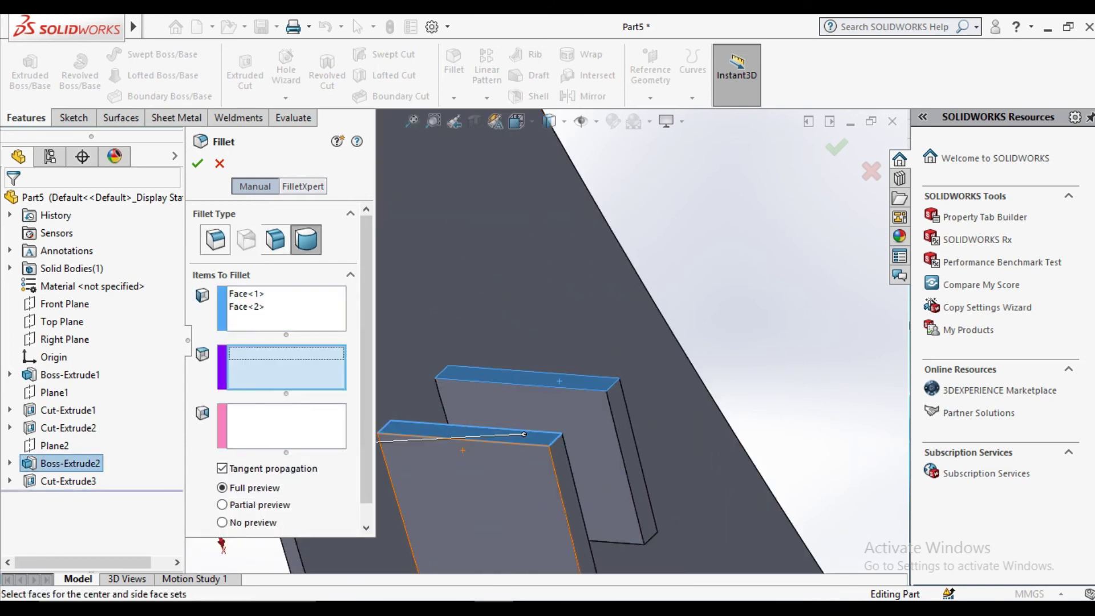
pyautogui.click(564, 502)
pyautogui.click(630, 456)
pyautogui.moveTo(630, 456)
pyautogui.mouseDown(button='middle')
pyautogui.moveTo(624, 496)
pyautogui.moveTo(421, 341)
pyautogui.mouseUp(button='middle')
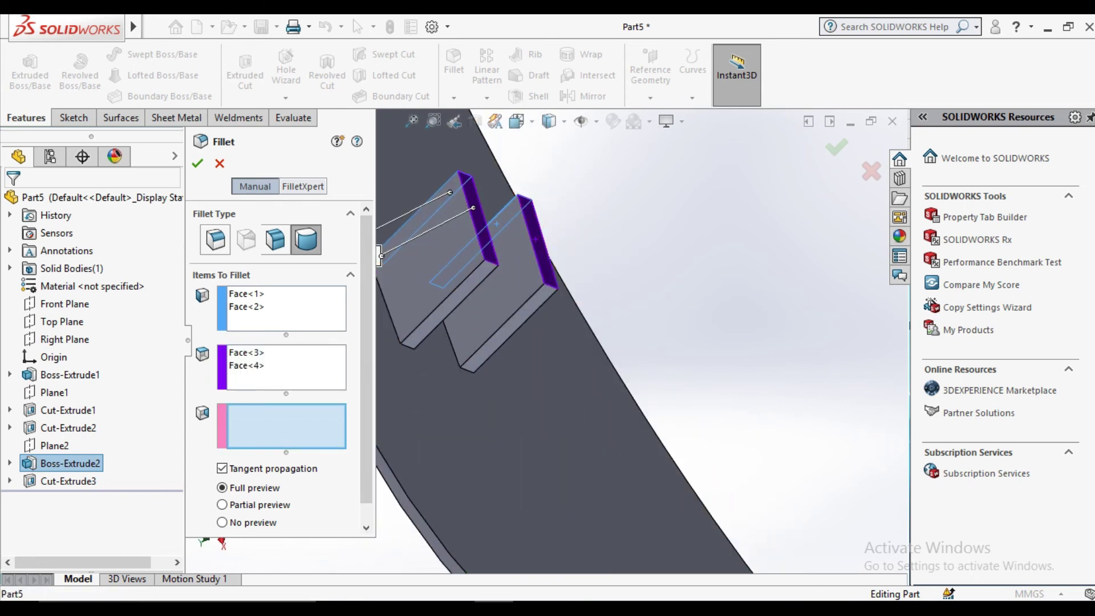
pyautogui.click(450, 302)
pyautogui.click(509, 328)
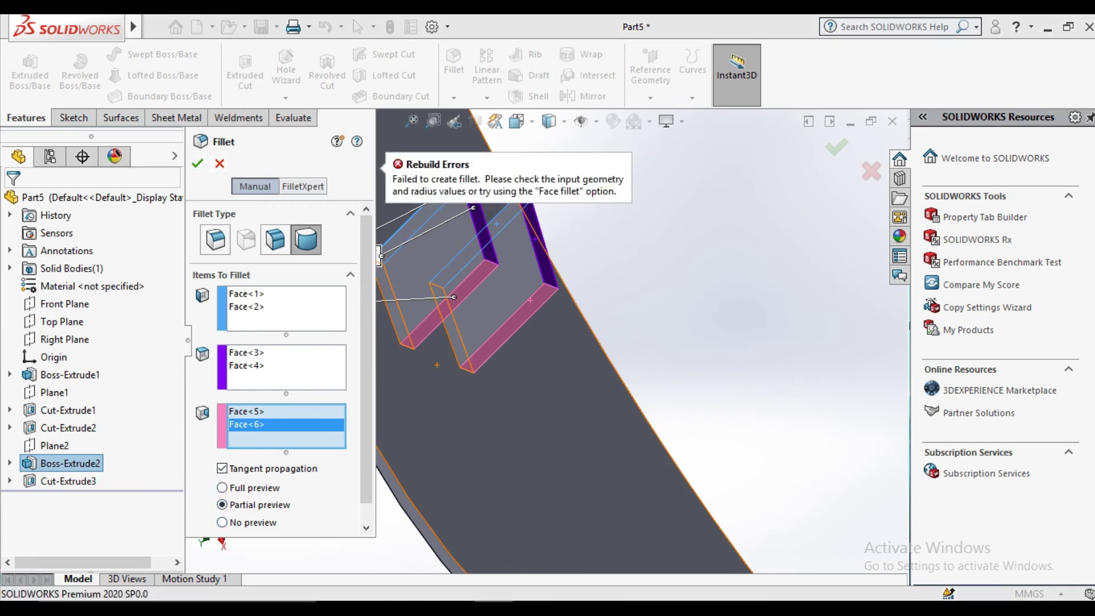
pyautogui.scroll(5, 542, 319)
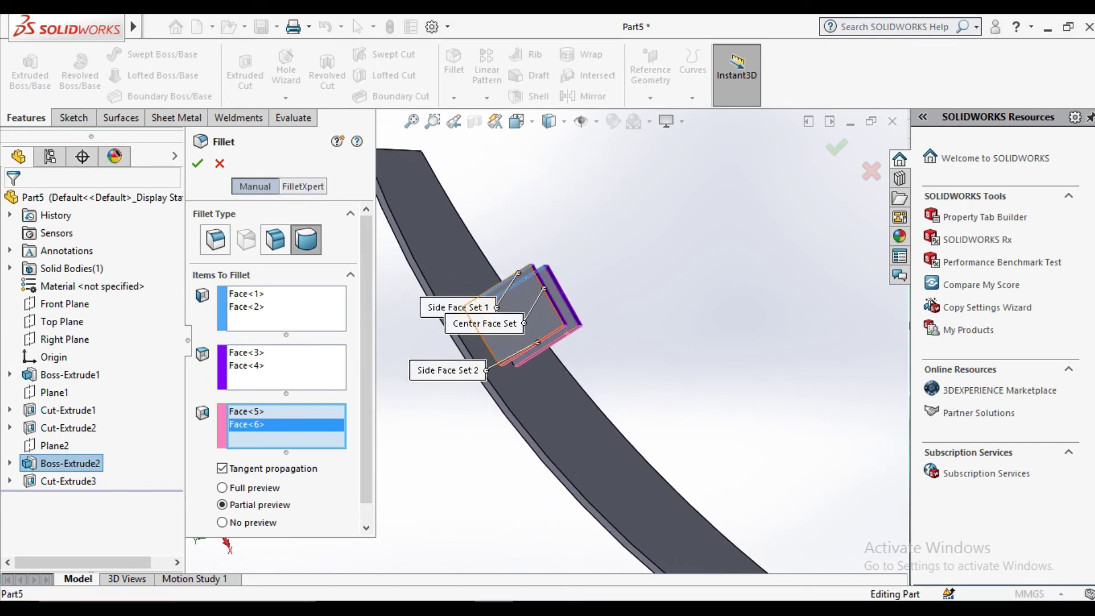
pyautogui.scroll(-3, 545, 331)
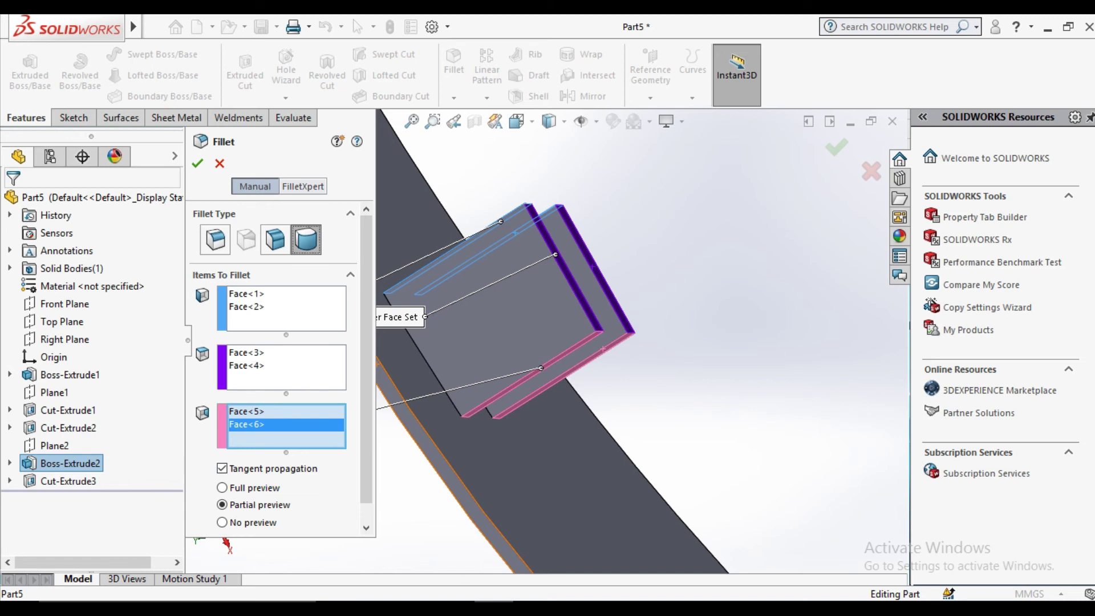
pyautogui.click(215, 239)
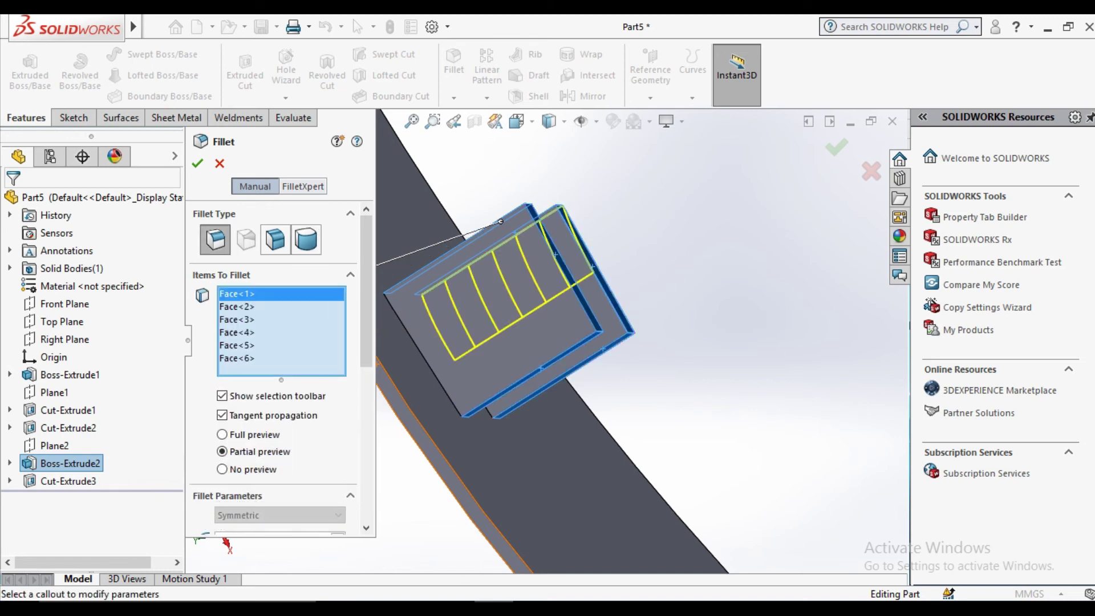
pyautogui.rightClick(269, 324)
# Step: Clear the fillet selections, pick the first two tab edges and set radius 5 mm
pyautogui.click(305, 335)
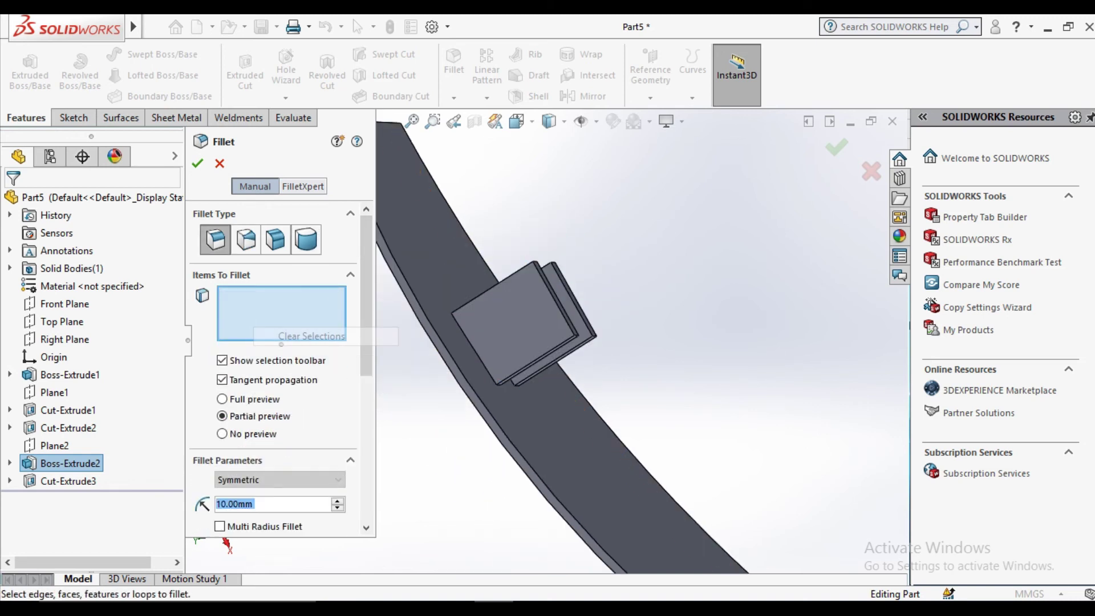
pyautogui.moveTo(570, 343); pyautogui.dragTo(599, 354, button='middle')
pyautogui.scroll(-2, 548, 342)
pyautogui.scroll(-2, 556, 328)
pyautogui.click(559, 323)
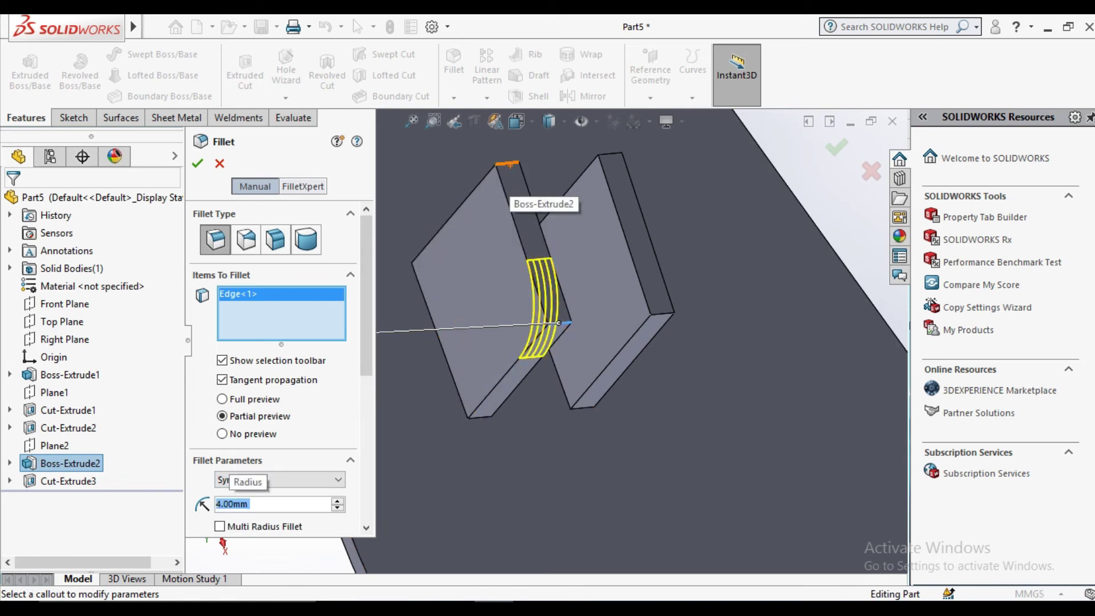
pyautogui.click(520, 162)
pyautogui.write('5')
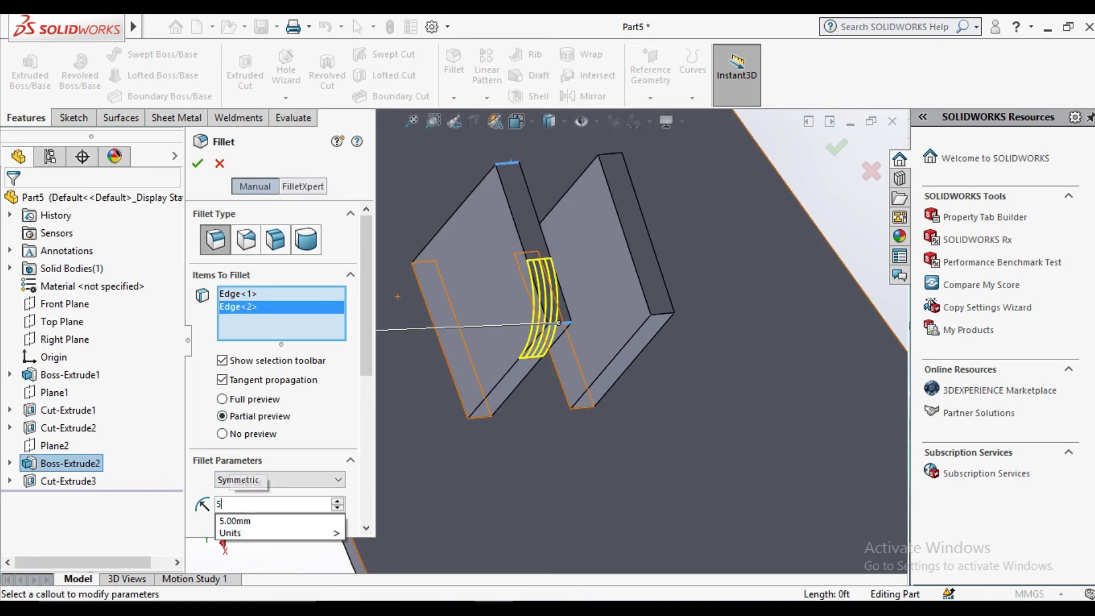
pyautogui.press('Return')
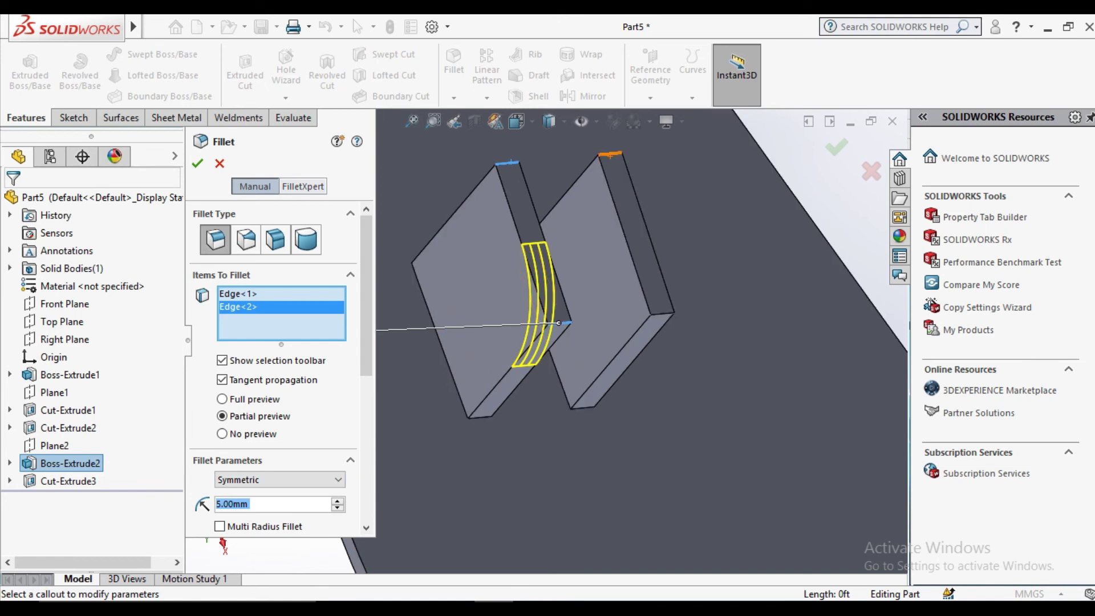
# Step: Add the right tab's two edges and apply the 5 mm fillet with full preview
pyautogui.click(610, 154)
pyautogui.click(663, 313)
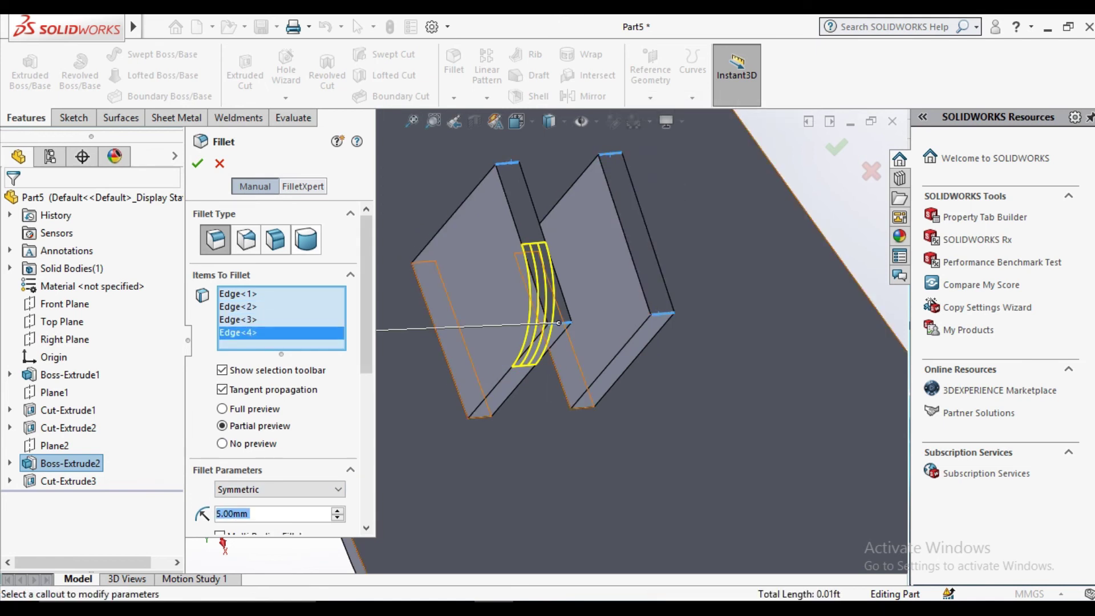
pyautogui.click(222, 408)
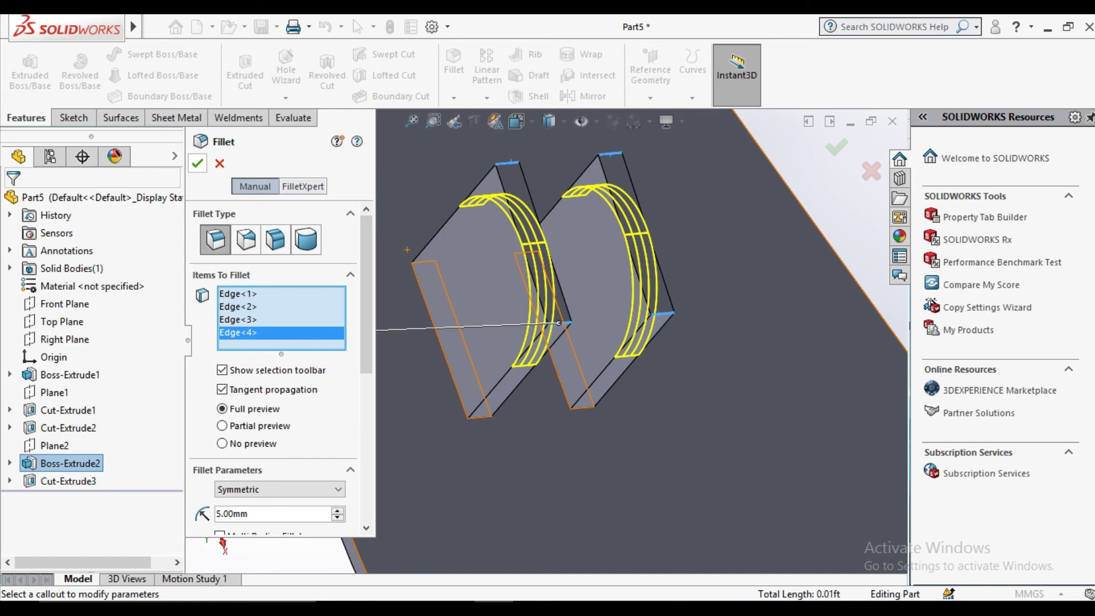
pyautogui.press('Return')
pyautogui.scroll(5, 558, 324)
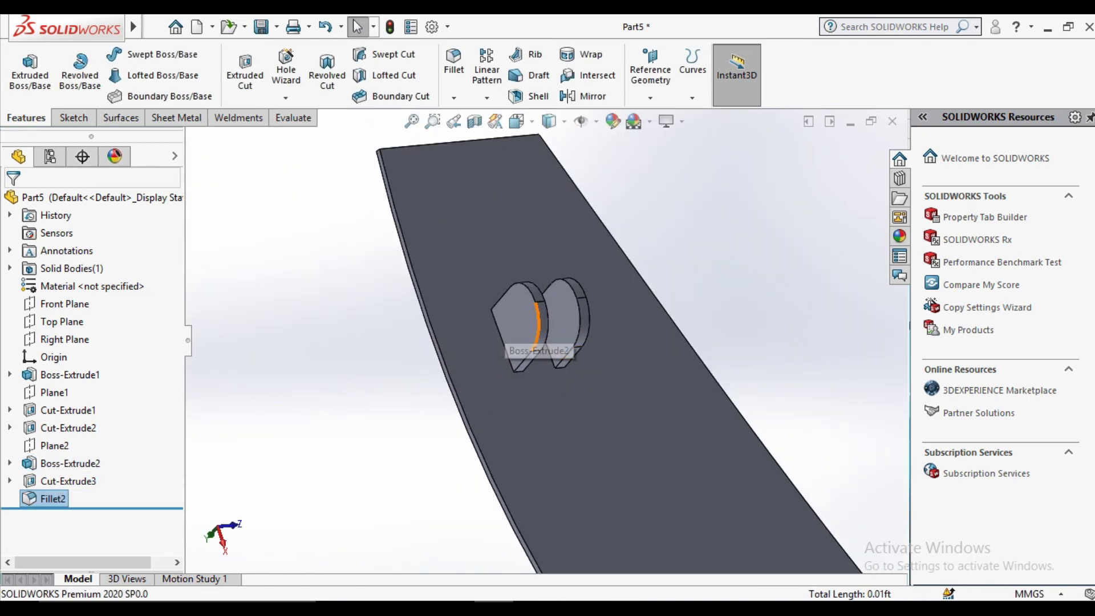
pyautogui.click(527, 342)
# Step: Sketch a circle on the tab face, viewed Normal To, centred on the rounded end
pyautogui.click(673, 244)
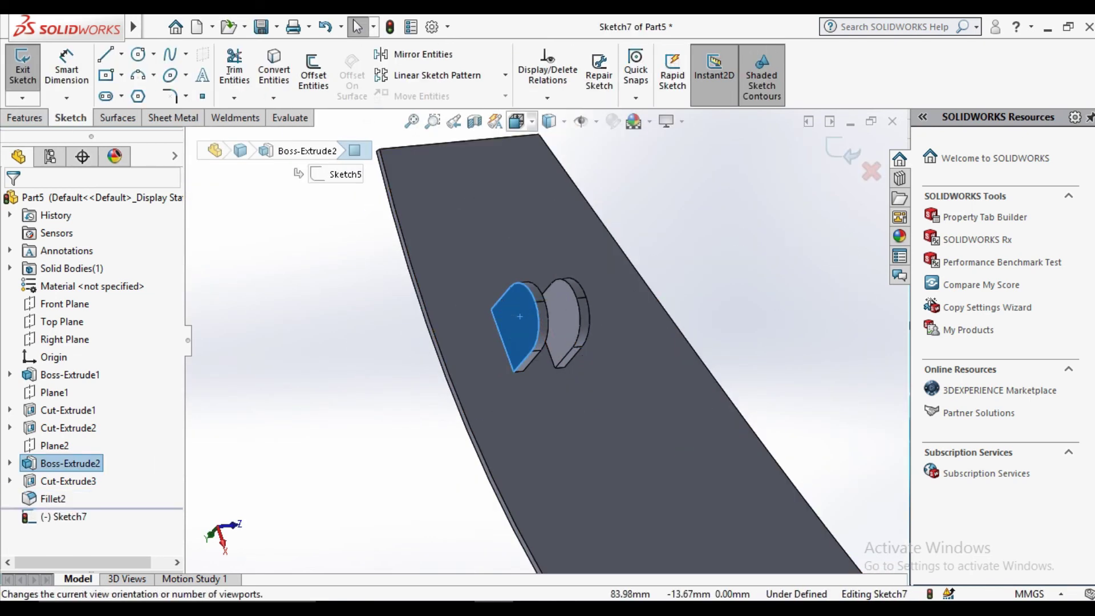
pyautogui.click(517, 121)
pyautogui.click(394, 371)
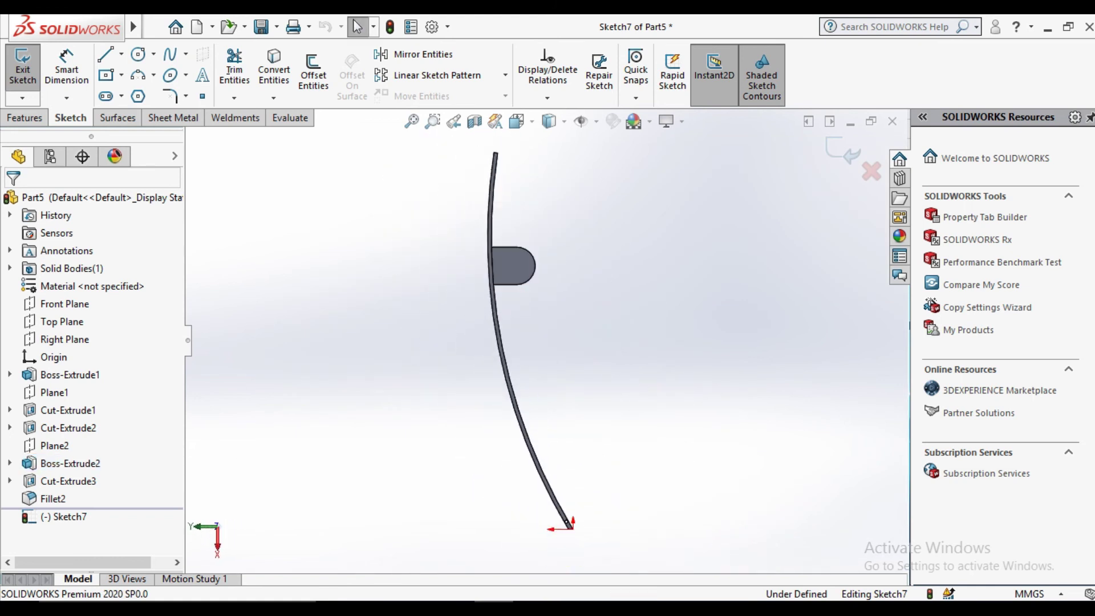
pyautogui.scroll(-3, 533, 257)
pyautogui.scroll(-3, 533, 257)
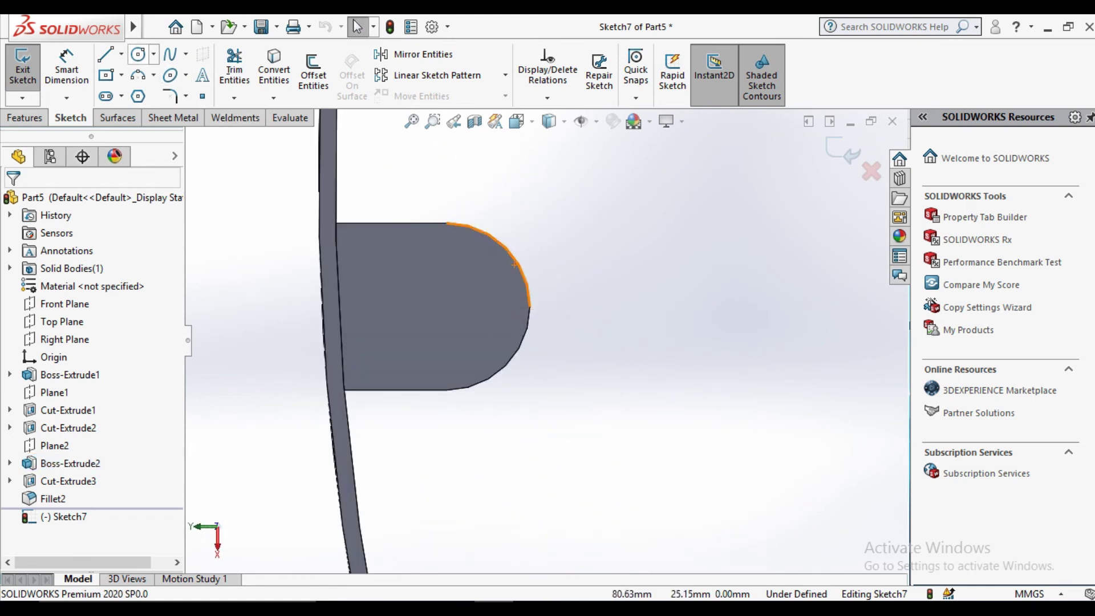
pyautogui.press('c')
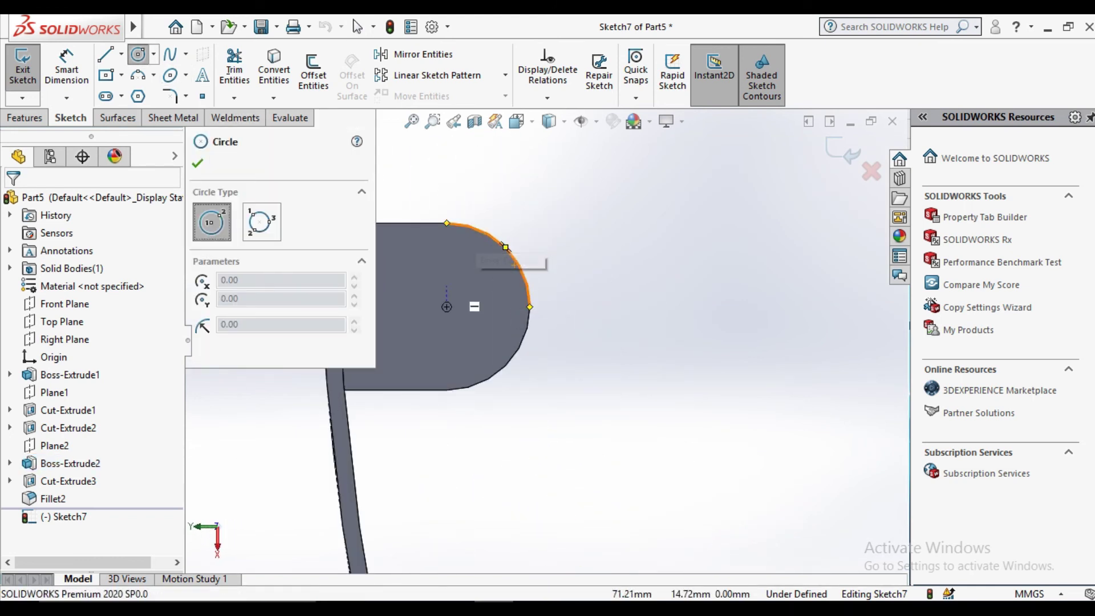
pyautogui.click(446, 307)
pyautogui.click(489, 307)
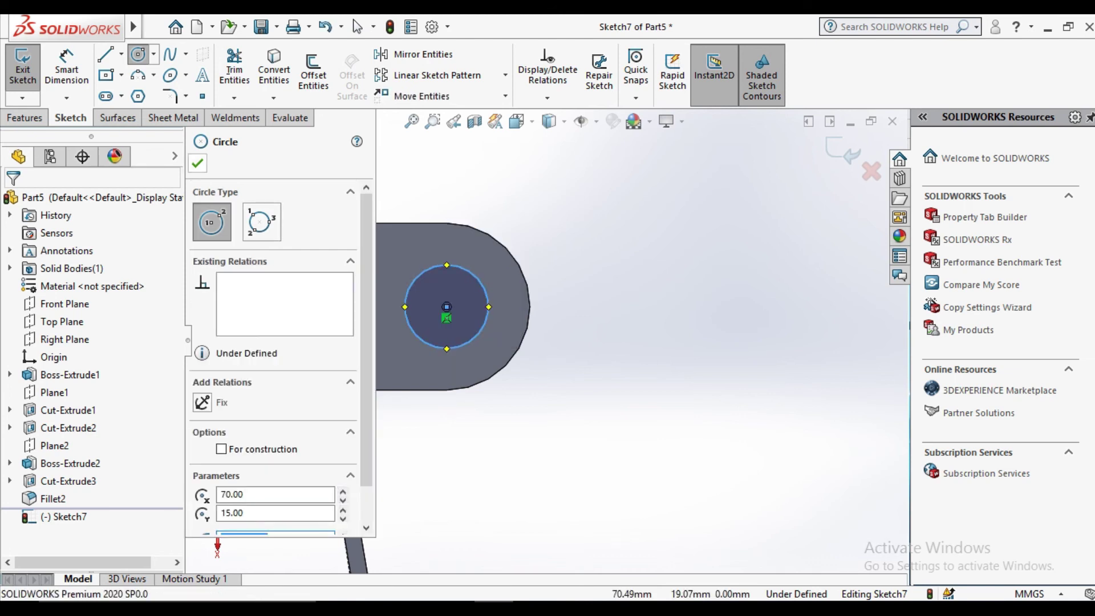
pyautogui.press('Escape')
# Step: Dimension the circle to a 2 mm diameter
pyautogui.click(66, 69)
pyautogui.click(478, 275)
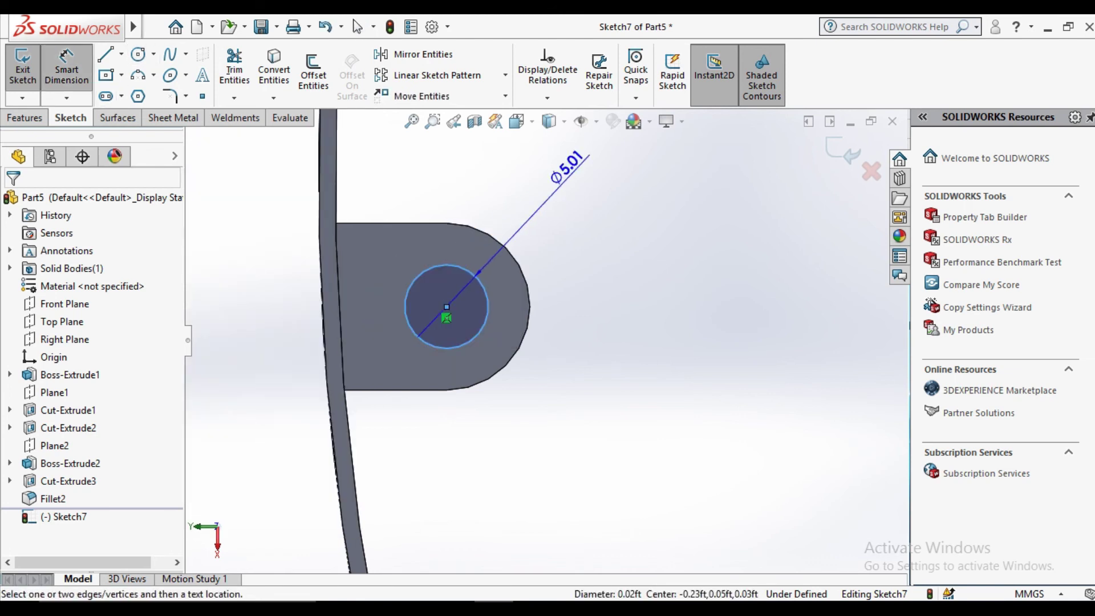
pyautogui.click(570, 179)
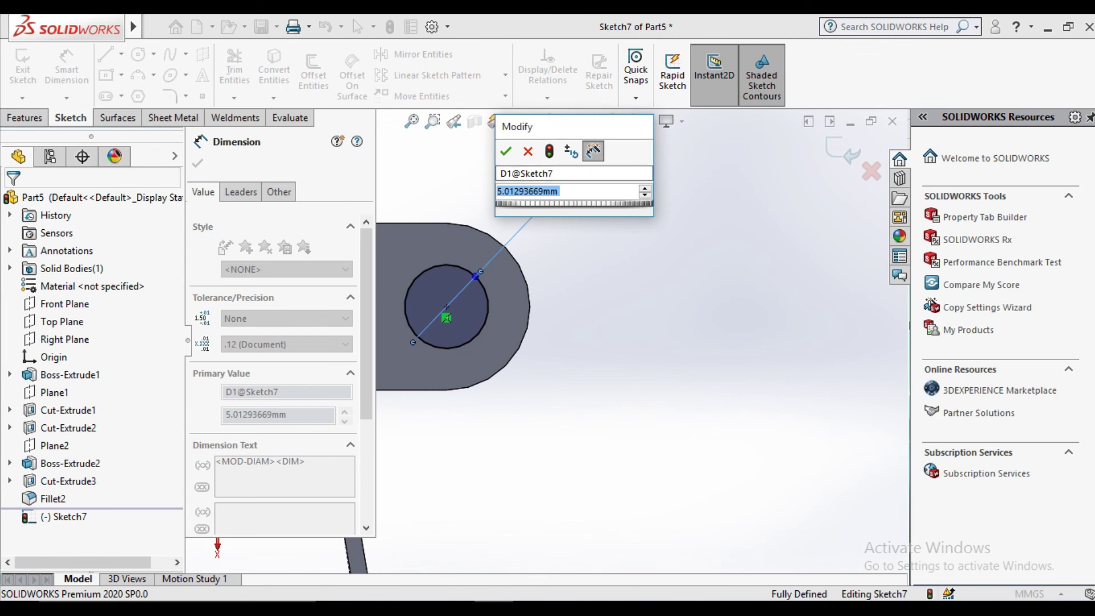
pyautogui.write('2')
pyautogui.press('Return')
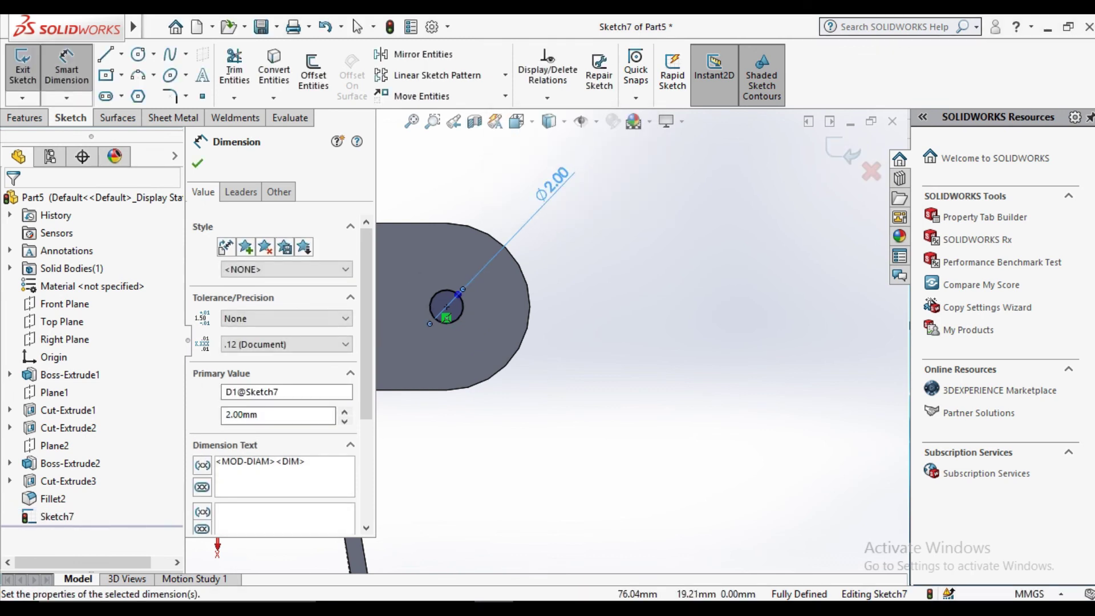
pyautogui.press('Escape')
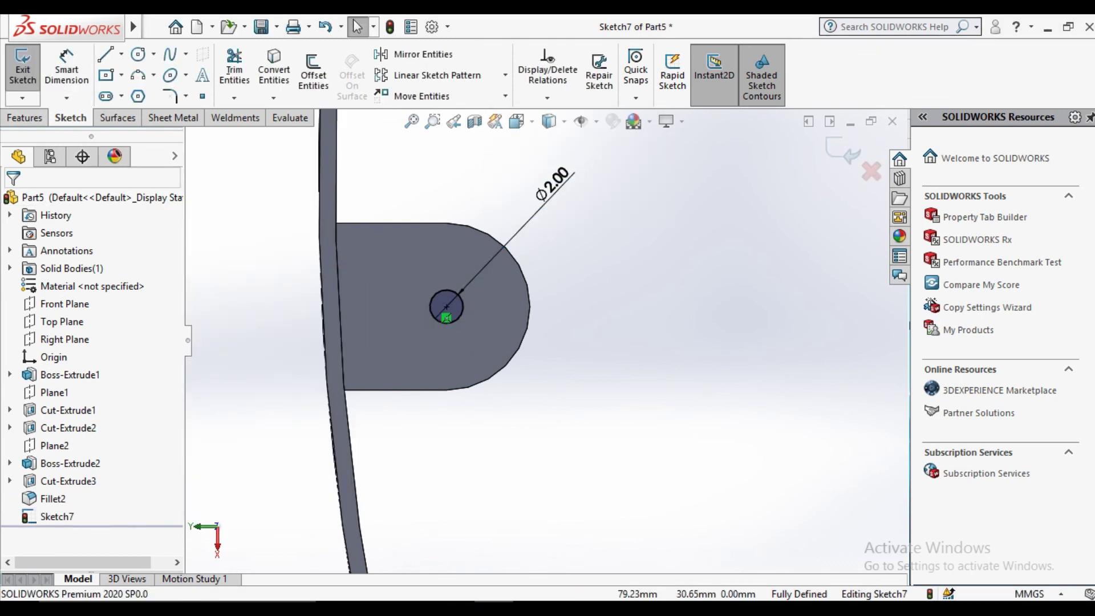
# Step: Extruded Cut the Ø2 circle Through All as a pin hole in the fork tabs
pyautogui.click(24, 118)
pyautogui.click(245, 75)
pyautogui.click(289, 260)
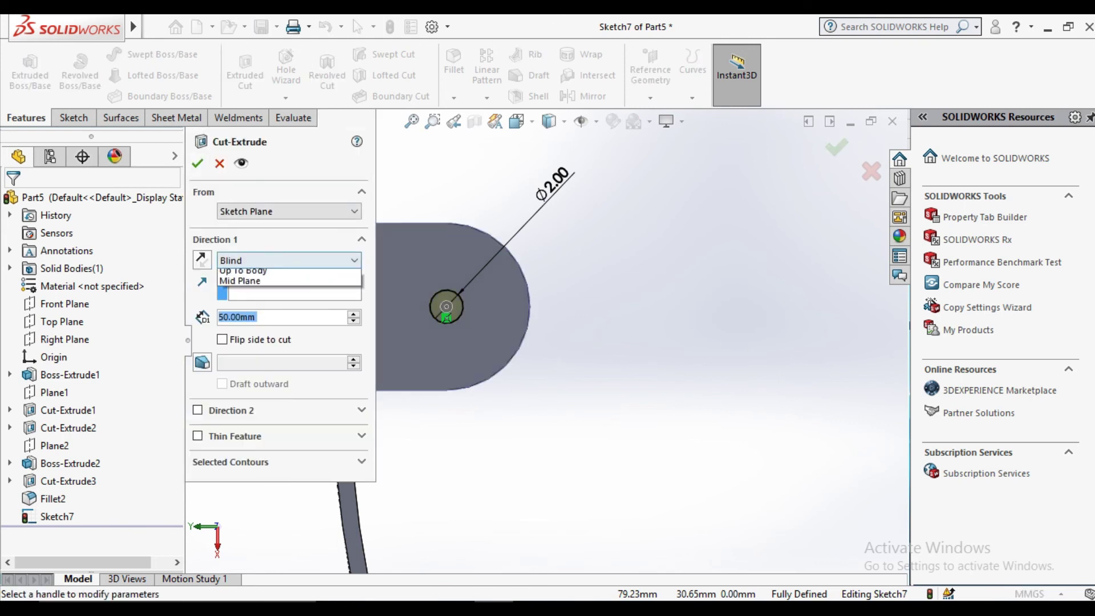
pyautogui.click(243, 293)
pyautogui.press('Return')
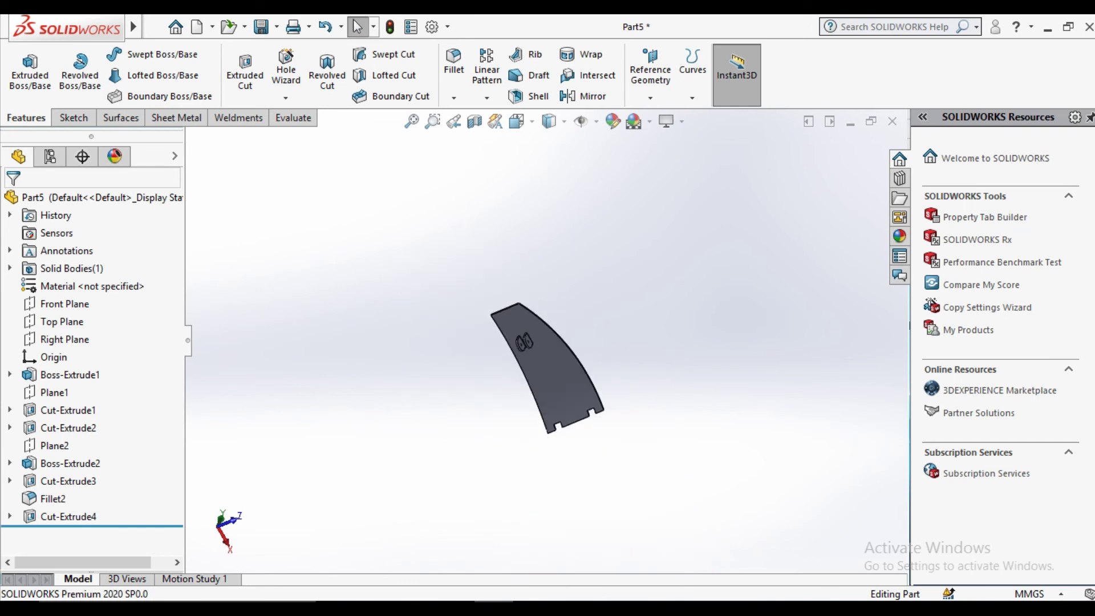
pyautogui.hotkey('ctrl', '4')
pyautogui.press('Down')
pyautogui.press('Down')
pyautogui.press('Down')
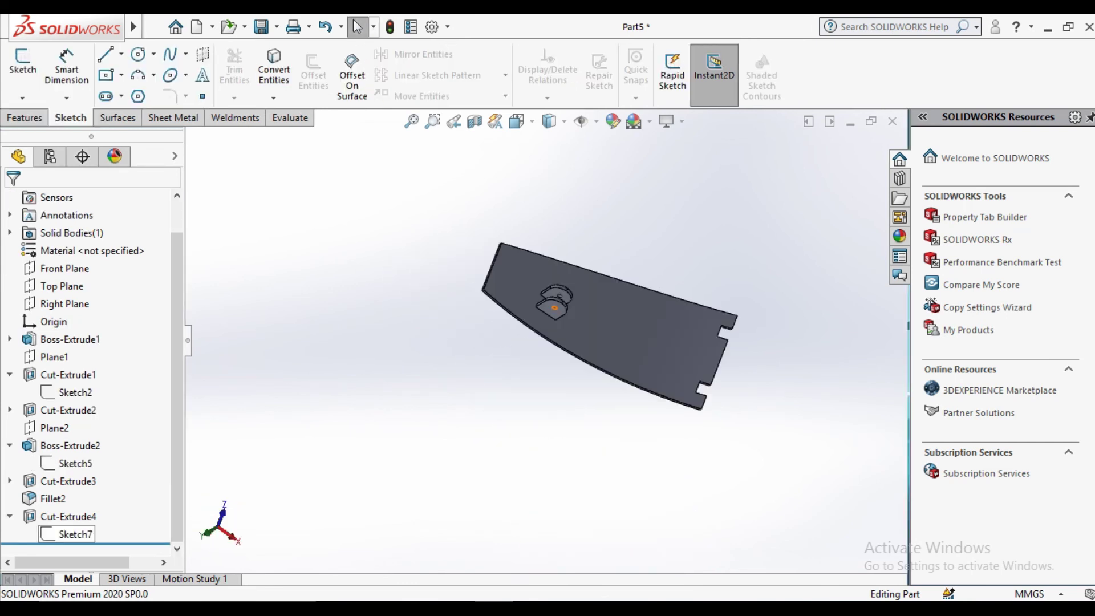
# Step: Edit Sketch5, change the 10.00 tab position dimension to 25 mm, and rebuild
pyautogui.click(74, 463)
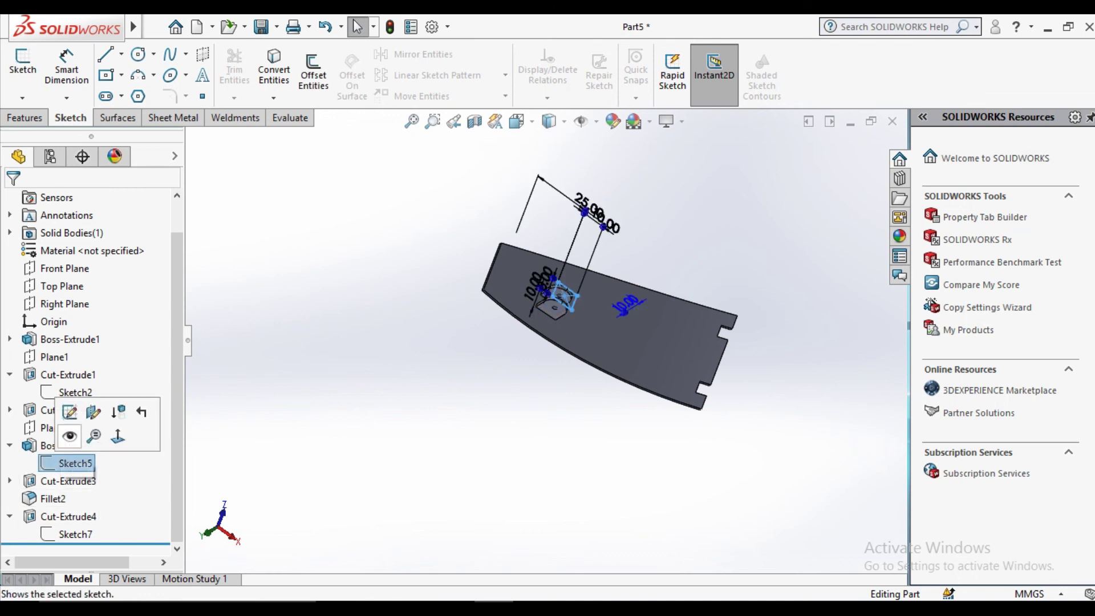
pyautogui.click(86, 425)
pyautogui.moveTo(570, 314); pyautogui.dragTo(582, 308, button='middle')
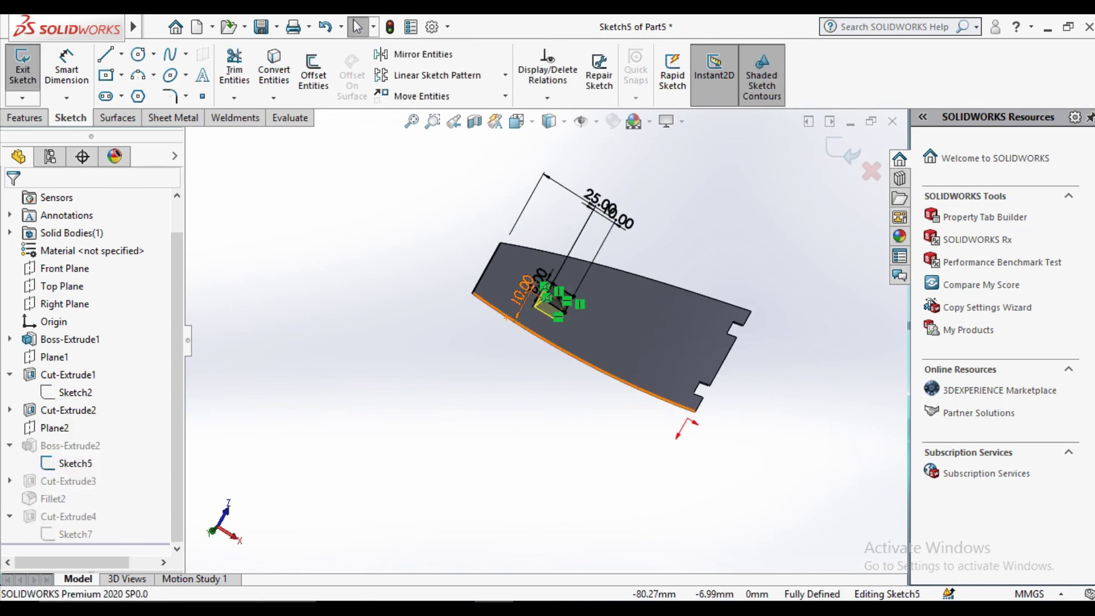
pyautogui.scroll(-5, 536, 296)
pyautogui.doubleClick(544, 314)
pyautogui.write('25')
pyautogui.press('Return')
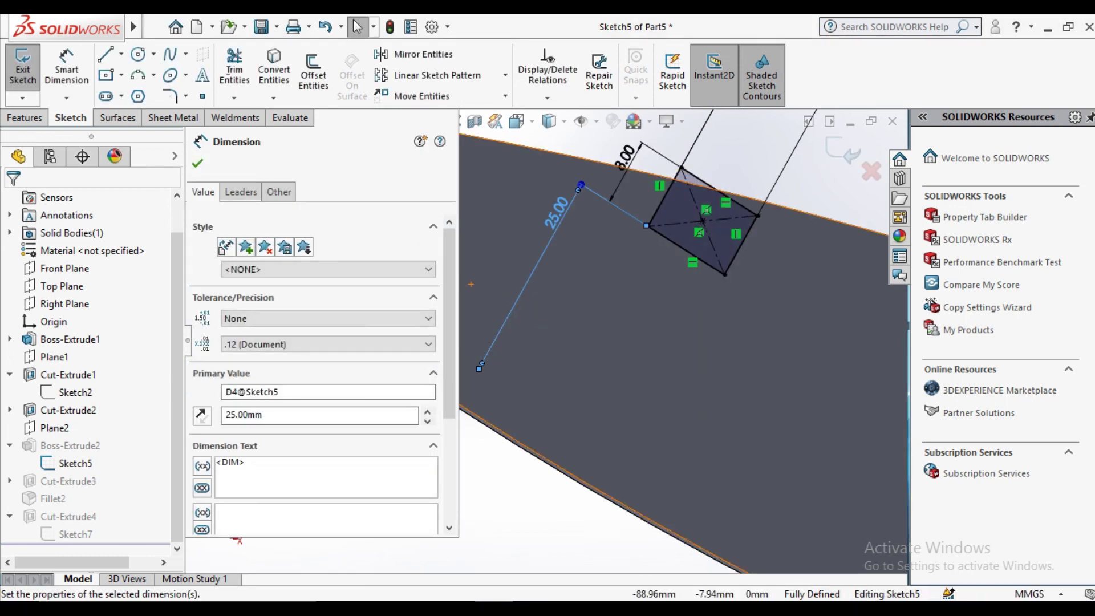
pyautogui.press('Escape')
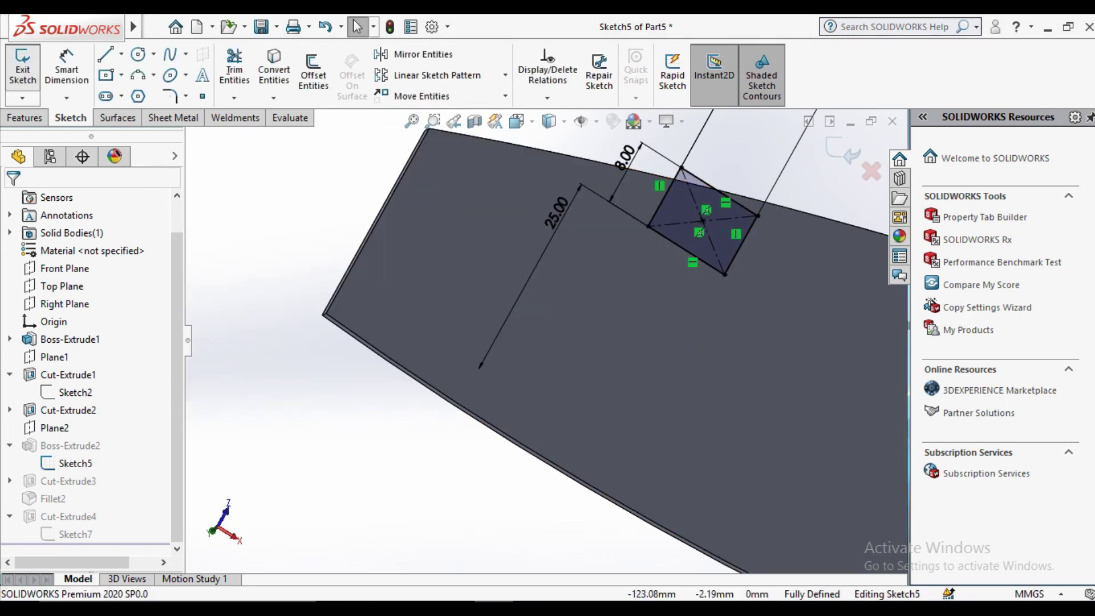
pyautogui.click(22, 71)
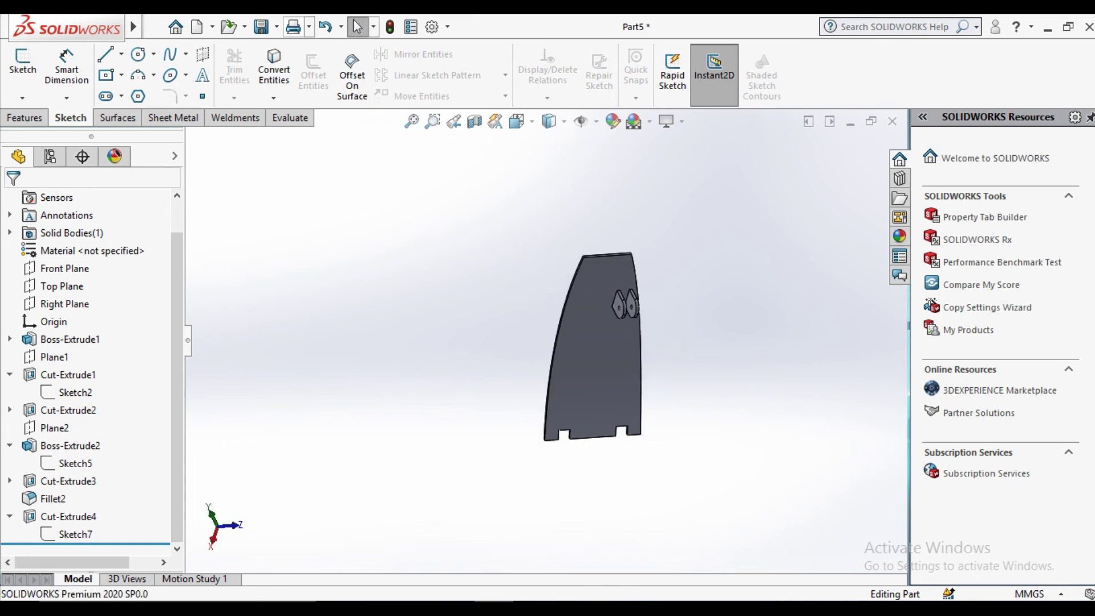
# Step: Save Part5 with the fork tabs at their new 25 mm position
pyautogui.click(276, 26)
pyautogui.click(288, 46)
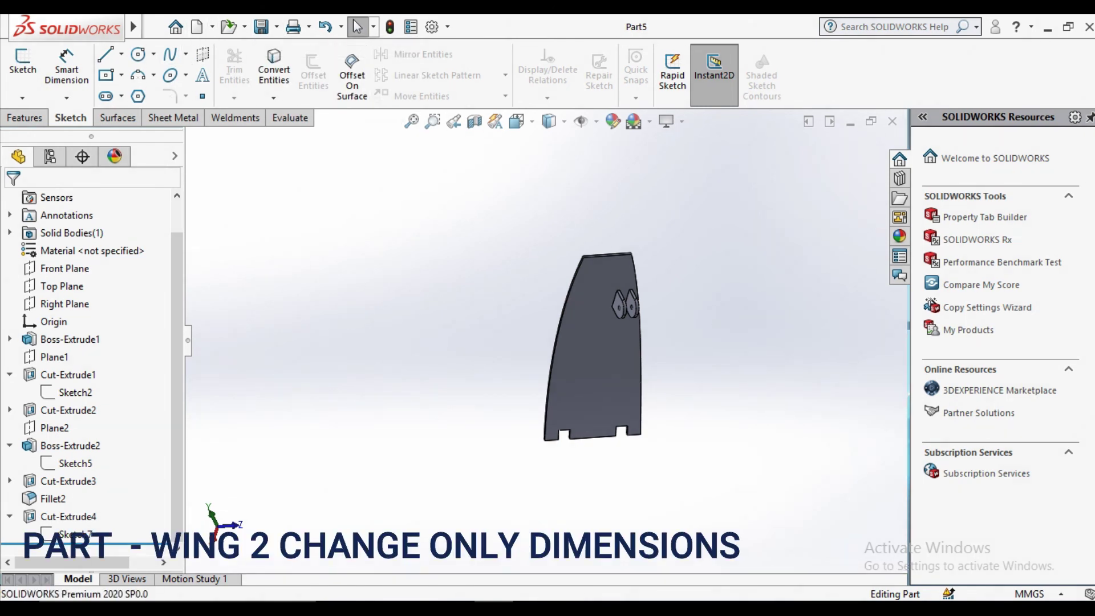
pyautogui.press('Escape')
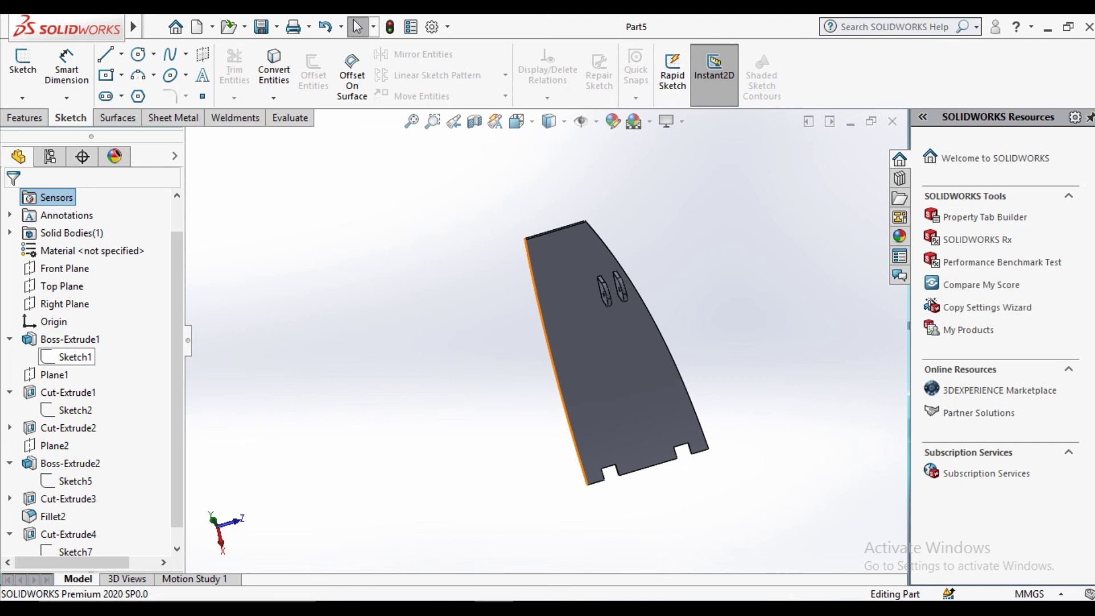
# Step: Edit Sketch2 and view it Normal To its sketch plane
pyautogui.click(74, 410)
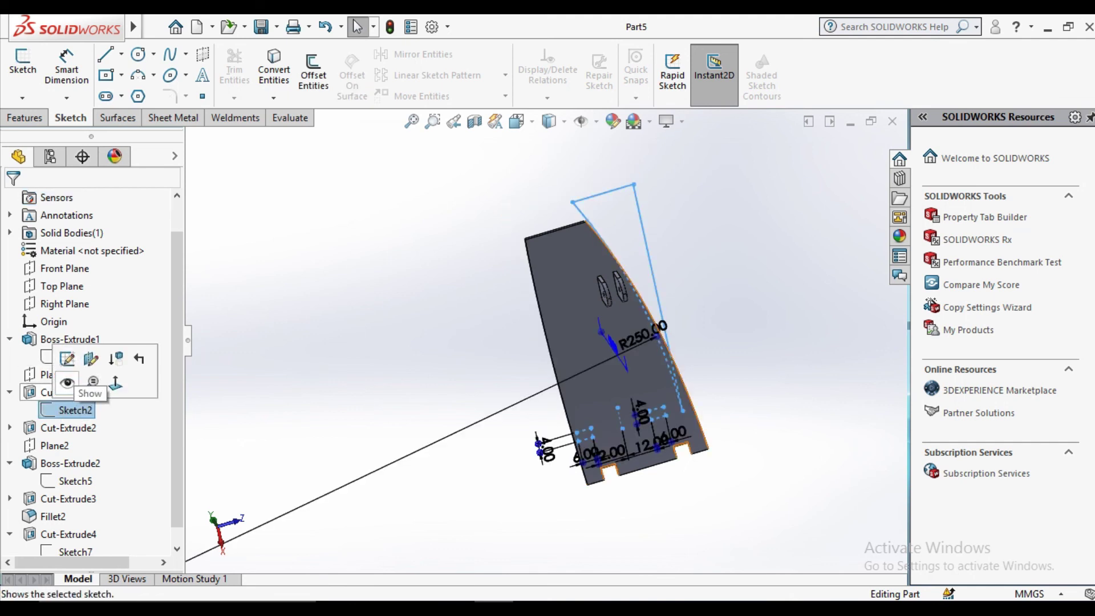
pyautogui.click(67, 359)
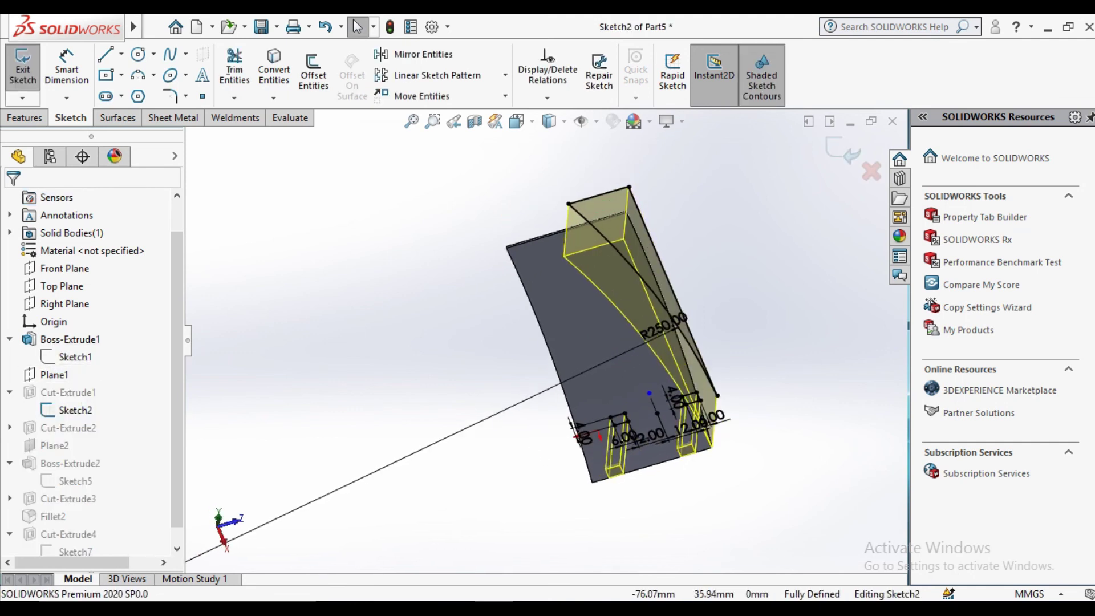
pyautogui.click(516, 121)
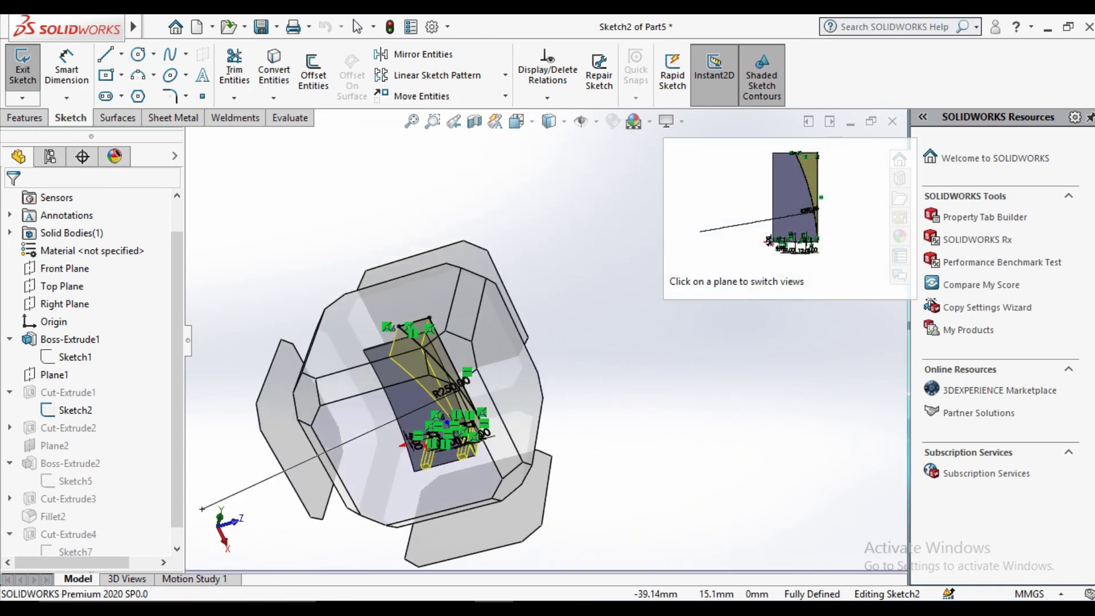
pyautogui.click(433, 399)
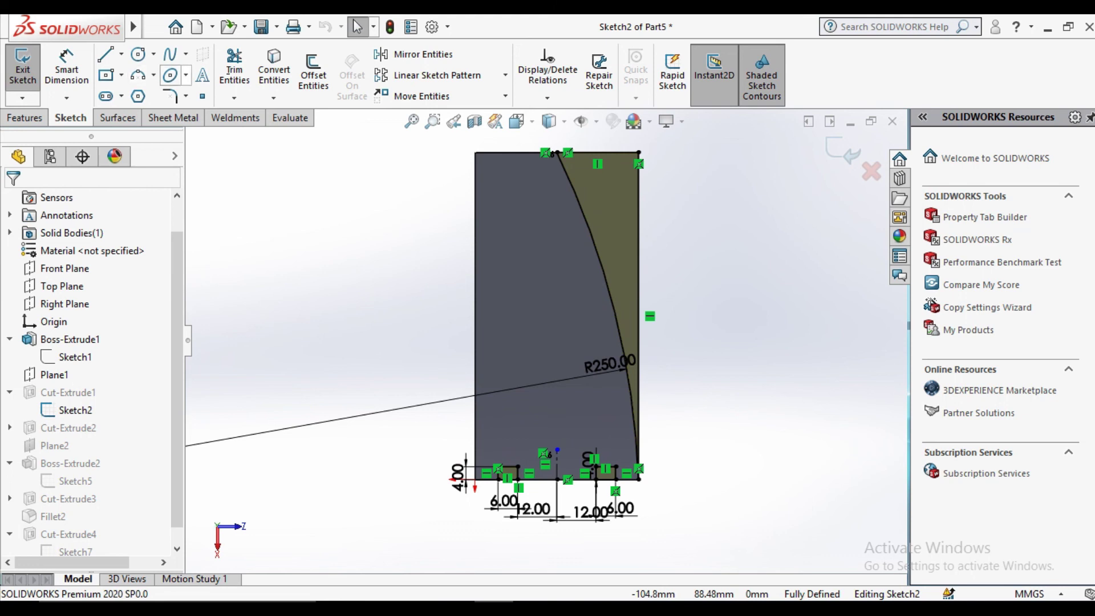
# Step: Select the R250 arc, Line3 and Line2 as entities to mirror
pyautogui.scroll(-4, 580, 459)
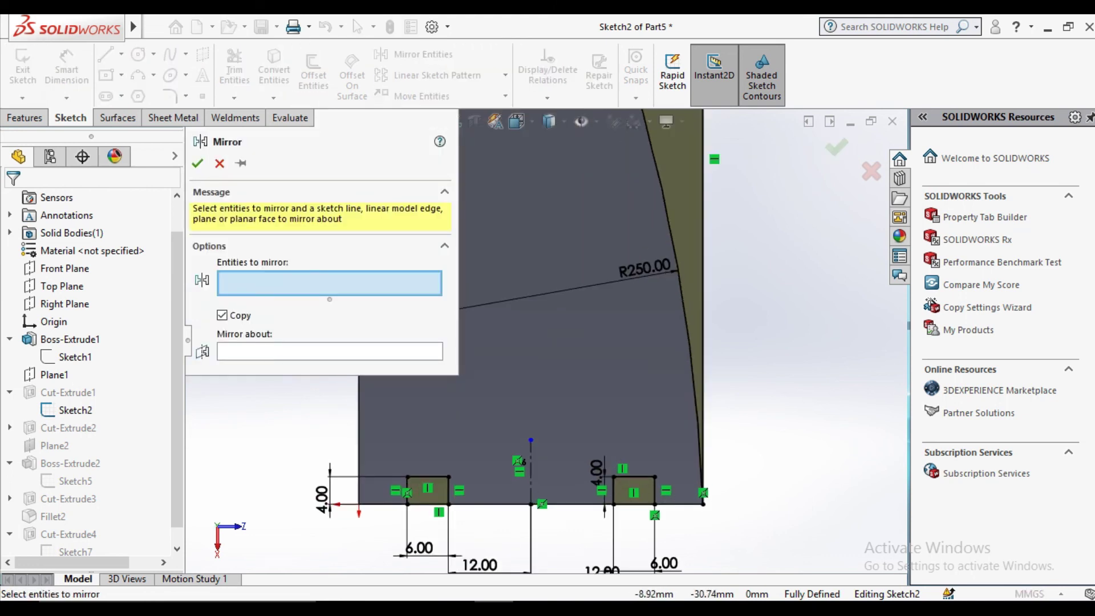
pyautogui.click(684, 320)
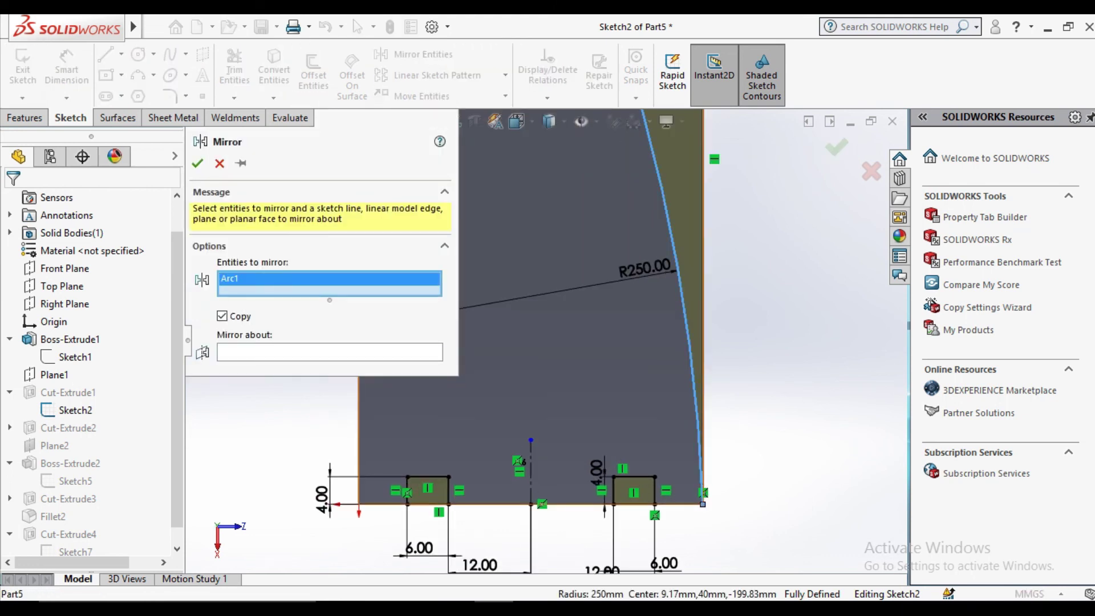
pyautogui.click(701, 343)
pyautogui.scroll(7, 544, 340)
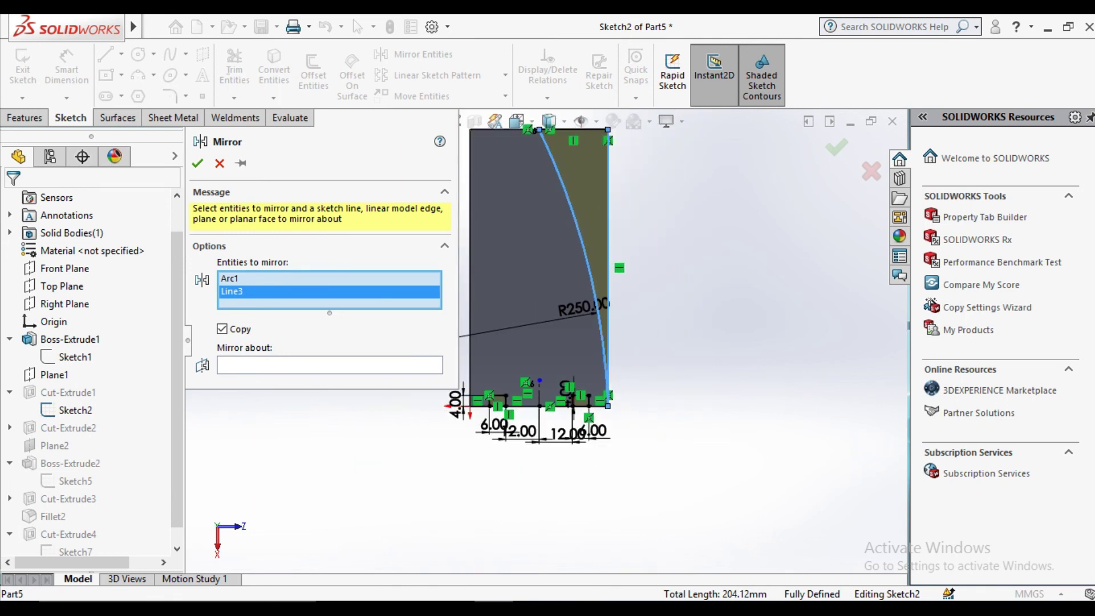
pyautogui.click(494, 365)
pyautogui.scroll(-3, 501, 364)
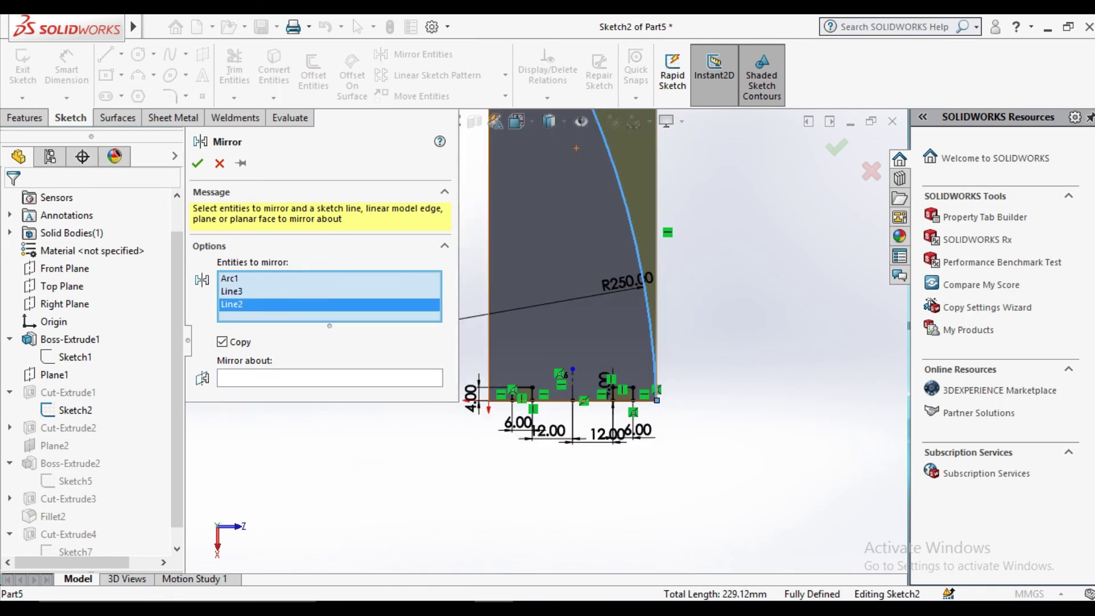
pyautogui.scroll(-2, 500, 365)
pyautogui.click(601, 394)
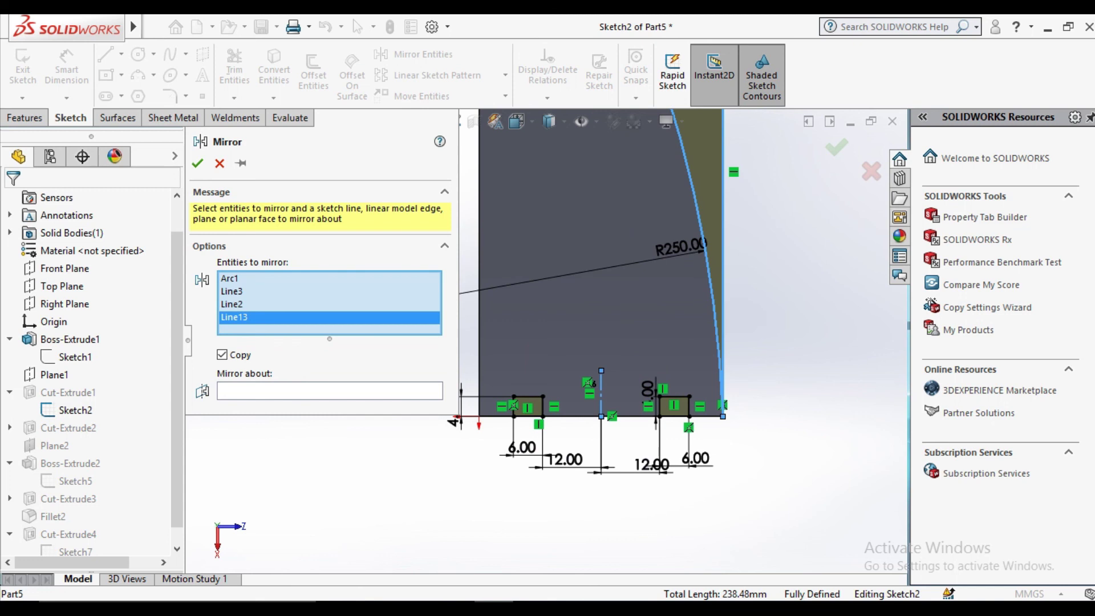
# Step: Remove the stray centre line from the selection and mirror about Line13
pyautogui.rightClick(288, 317)
pyautogui.click(311, 350)
pyautogui.click(330, 378)
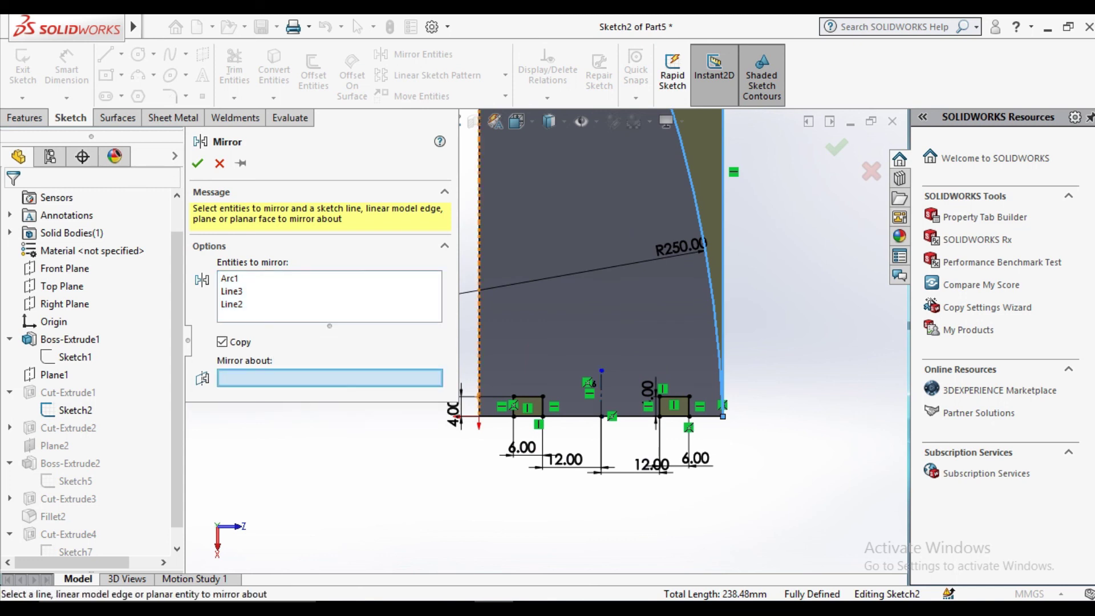
pyautogui.click(601, 393)
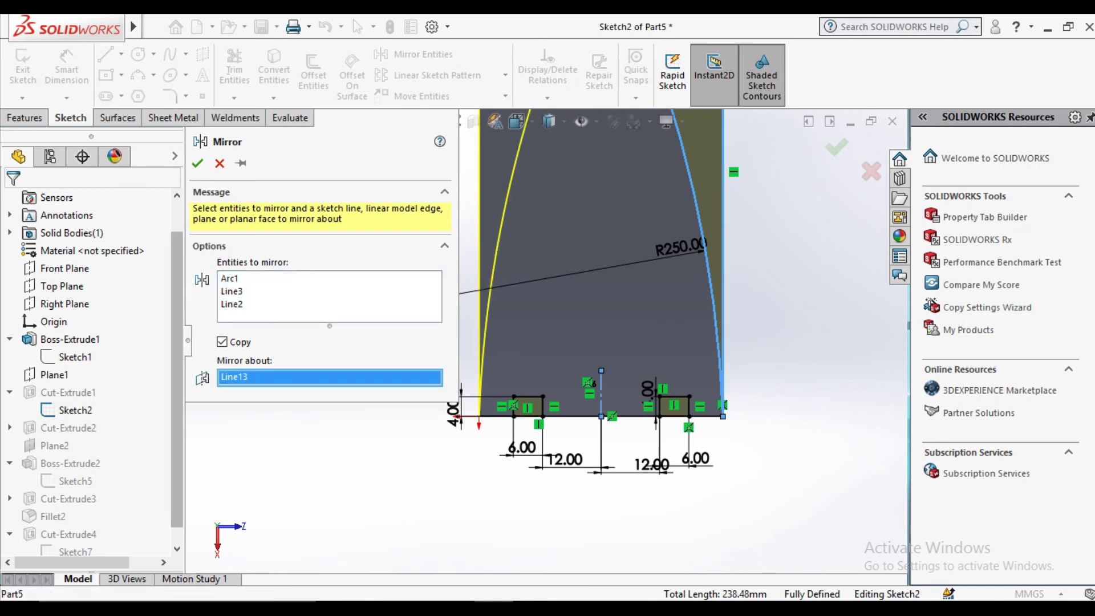
pyautogui.click(197, 163)
pyautogui.click(234, 69)
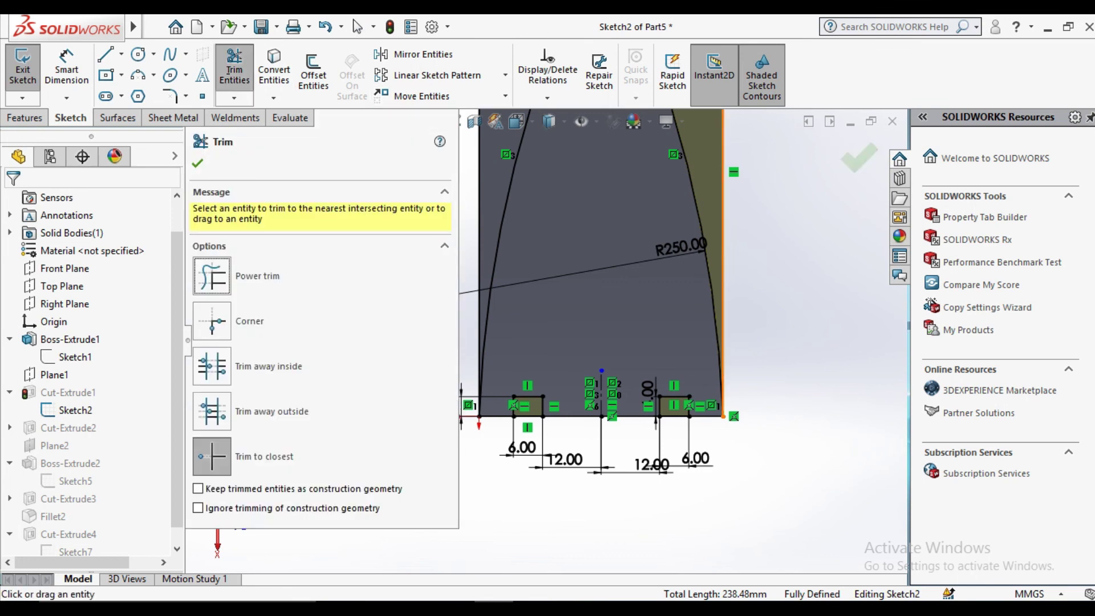
# Step: Trim the right half of Sketch2's top line, exit the sketch and dismiss the rebuild warnings
pyautogui.scroll(4, 545, 340)
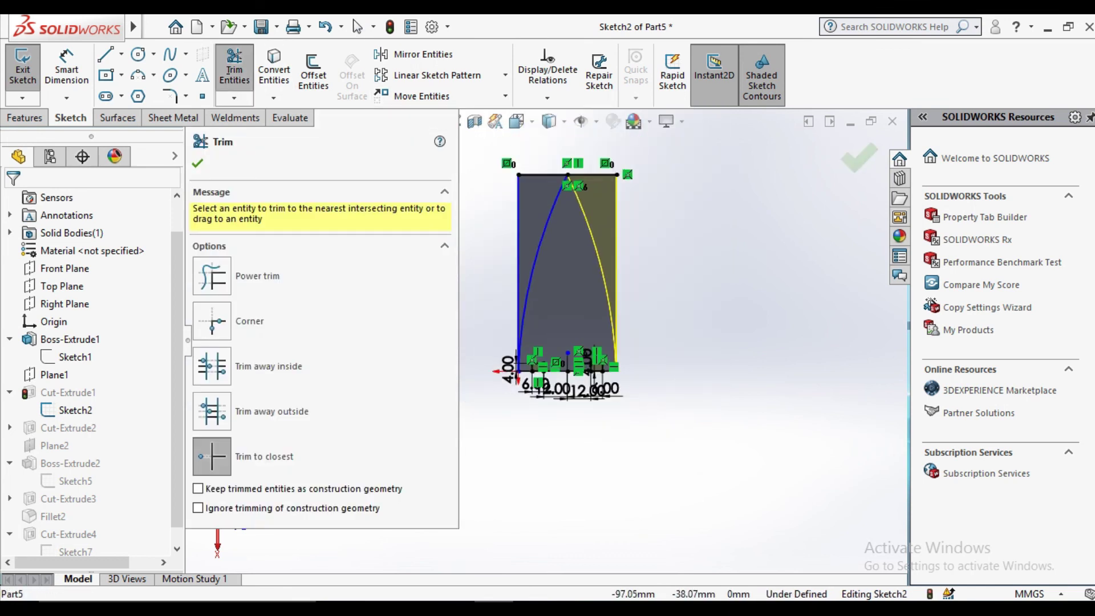
pyautogui.click(591, 174)
pyautogui.press('Return')
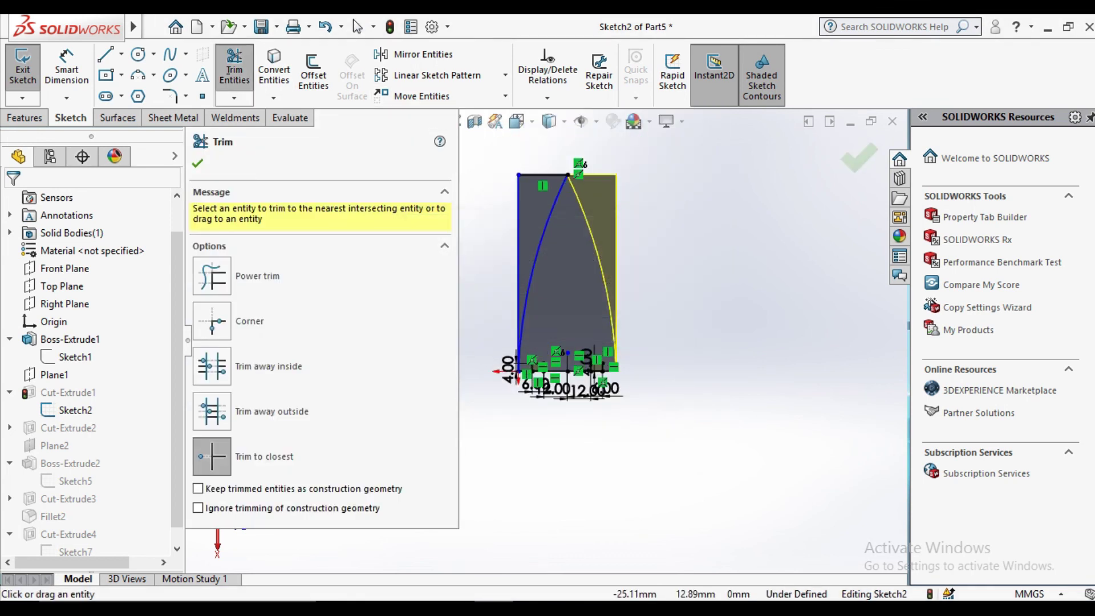
pyautogui.press('Escape')
pyautogui.click(23, 68)
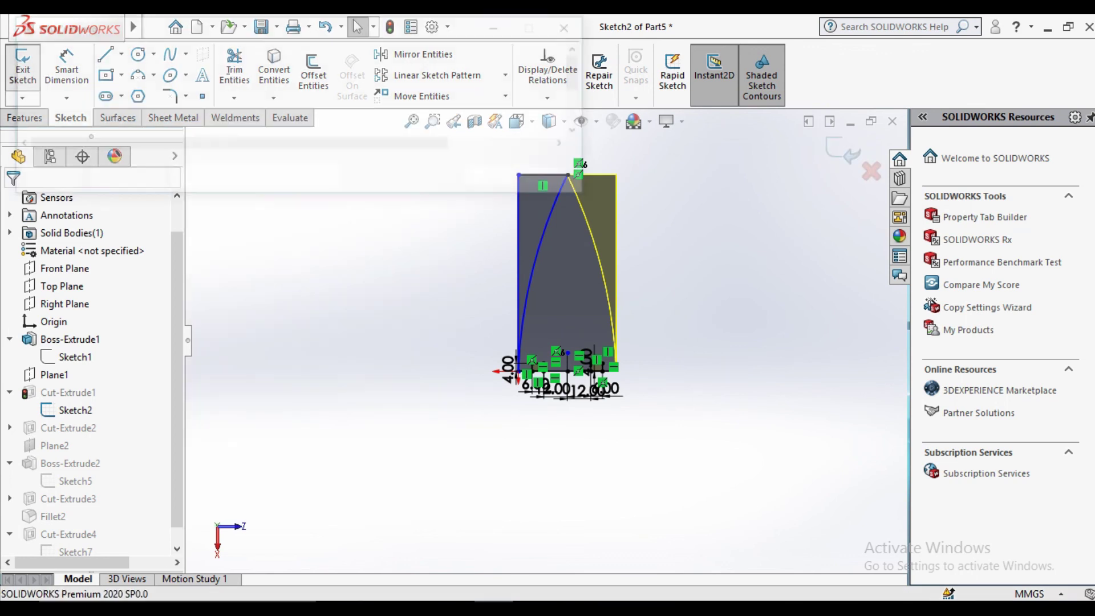
pyautogui.click(499, 177)
pyautogui.scroll(-2, 295, 289)
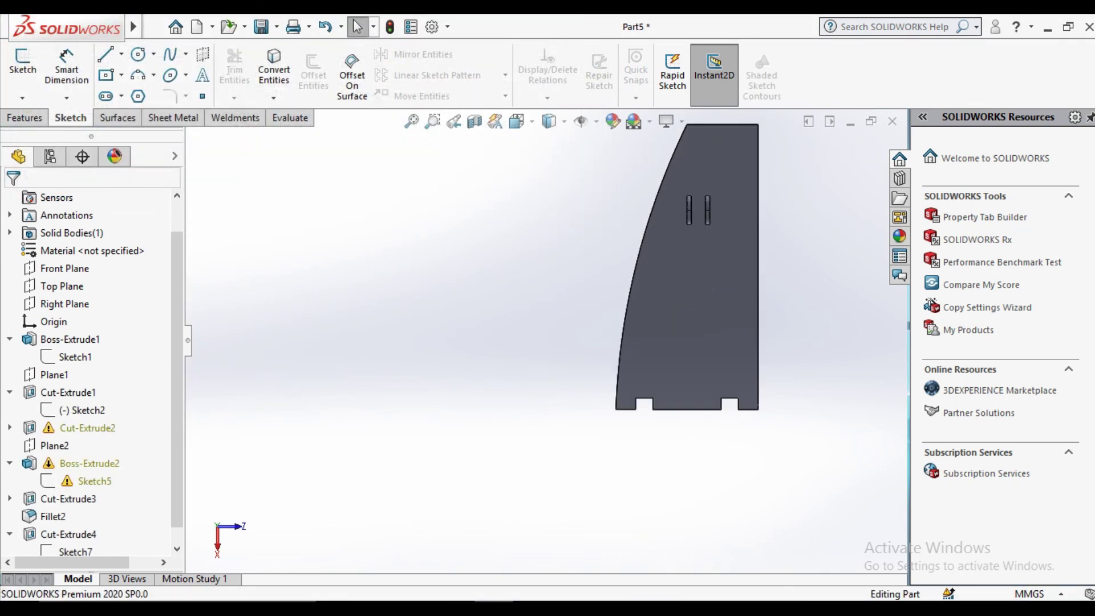
# Step: View the plate head-on, re-accept the tab extrusion and start editing Sketch5
pyautogui.moveTo(620, 365); pyautogui.dragTo(747, 254, button='middle')
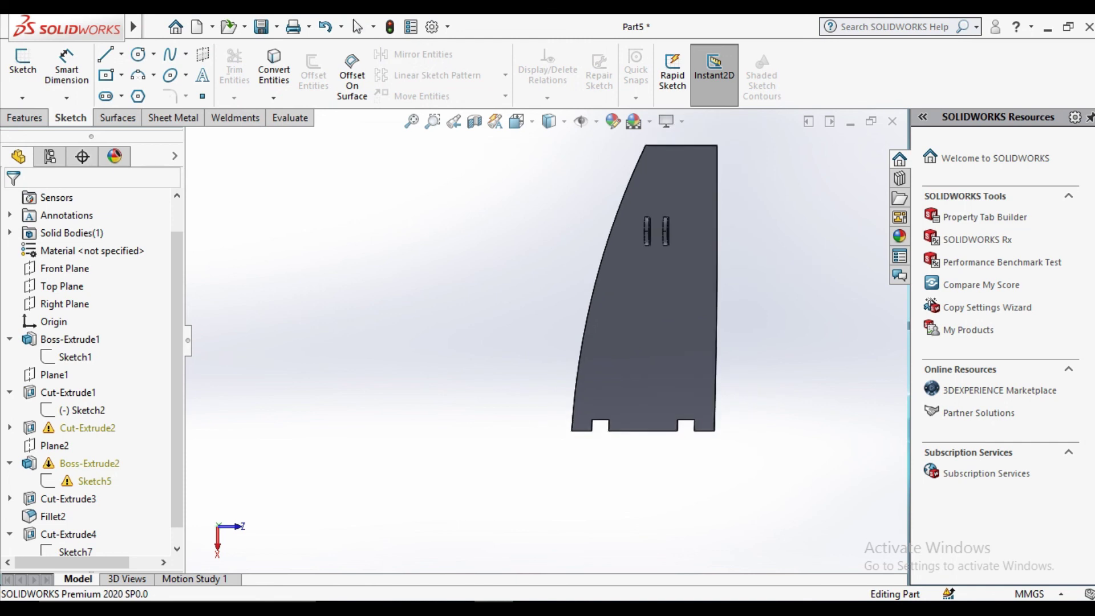
pyautogui.hotkey('ctrl', '8')
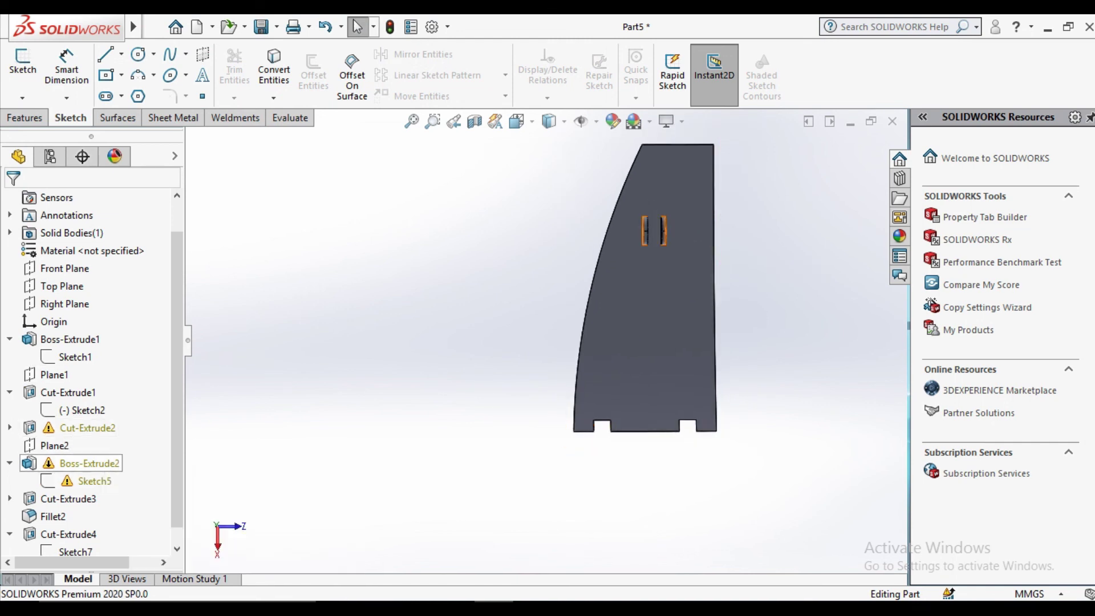
pyautogui.click(90, 463)
pyautogui.click(91, 420)
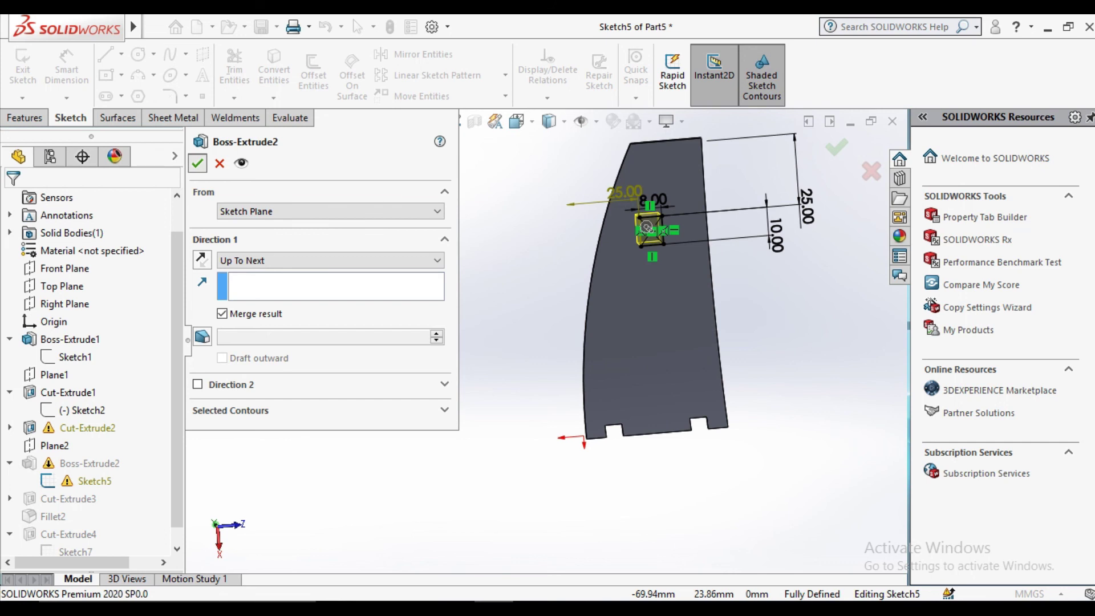
pyautogui.press('Return')
pyautogui.click(86, 481)
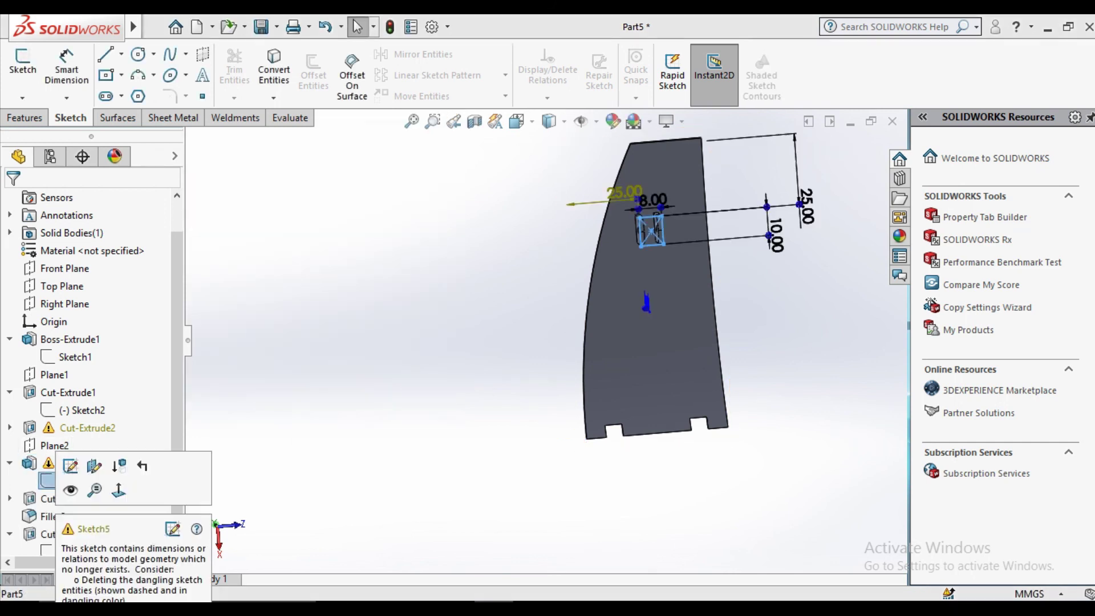
pyautogui.click(71, 466)
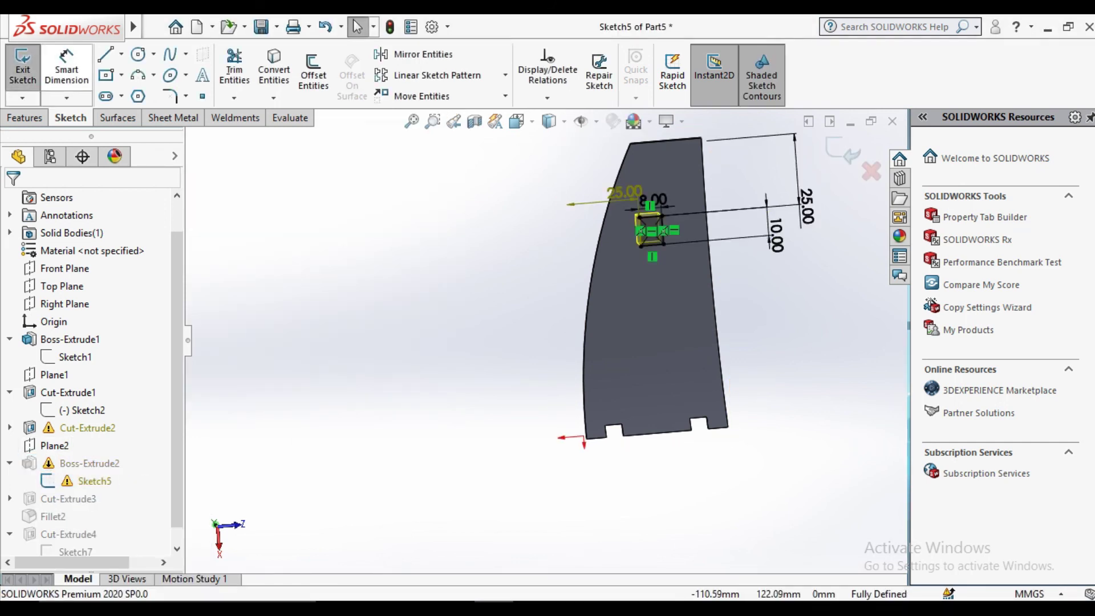
# Step: Select and dismiss the dangling 25.00 dimension in Sketch5
pyautogui.scroll(3, 826, 162)
pyautogui.scroll(-1, 826, 162)
pyautogui.scroll(1, 577, 217)
pyautogui.scroll(2, 577, 217)
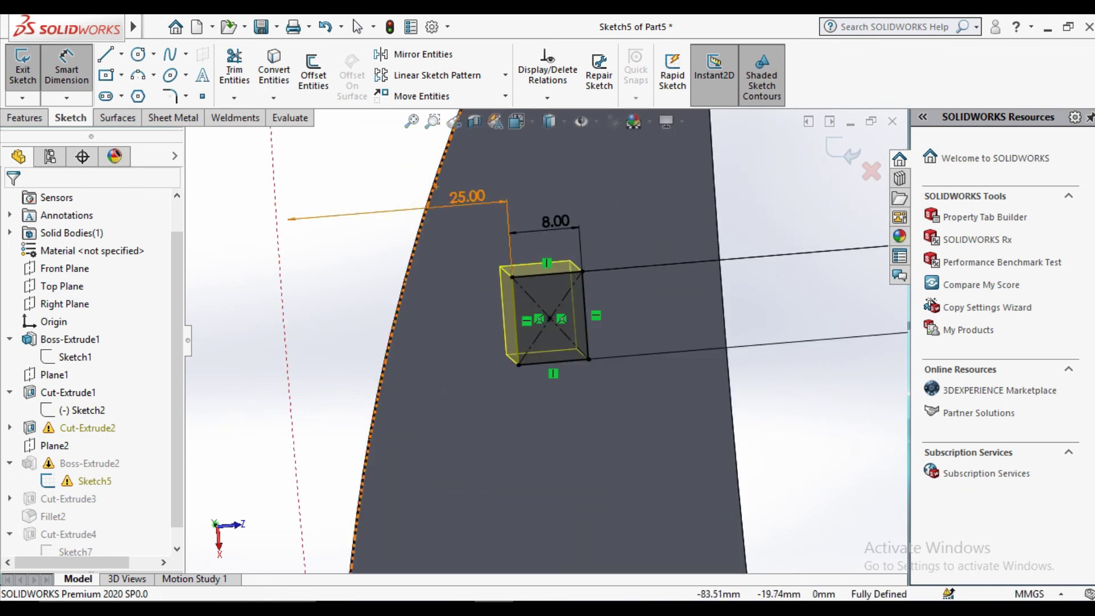
pyautogui.press('Escape')
pyautogui.click(465, 225)
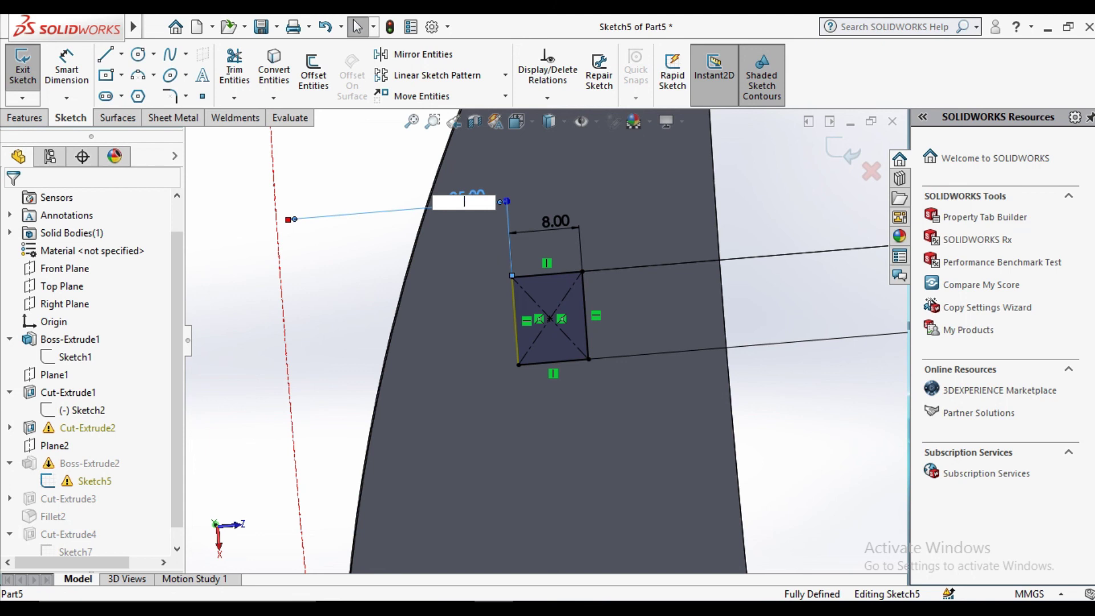
pyautogui.press('Return')
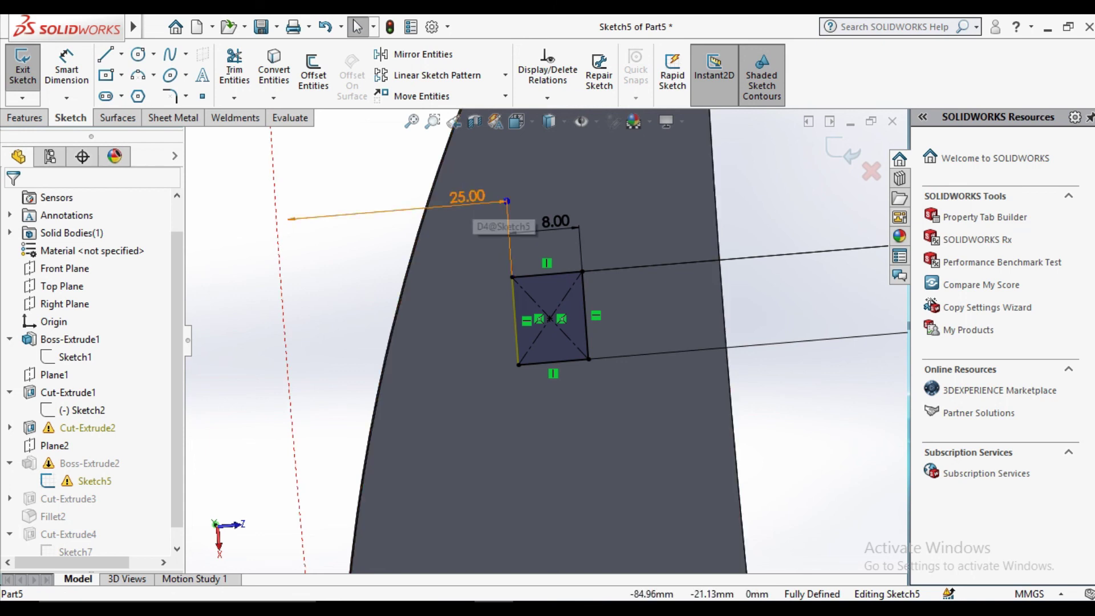
# Step: Dimension the tab square 25 mm from the plate's straight edge and exit the sketch
pyautogui.press('Return')
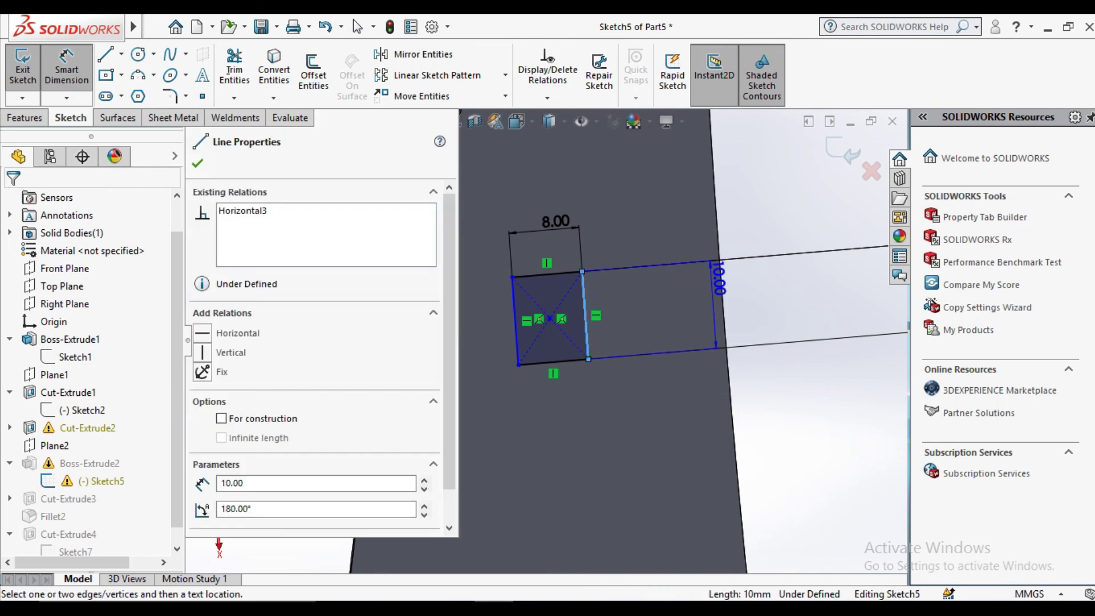
pyautogui.click(719, 279)
pyautogui.click(719, 185)
pyautogui.write('25')
pyautogui.press('Return')
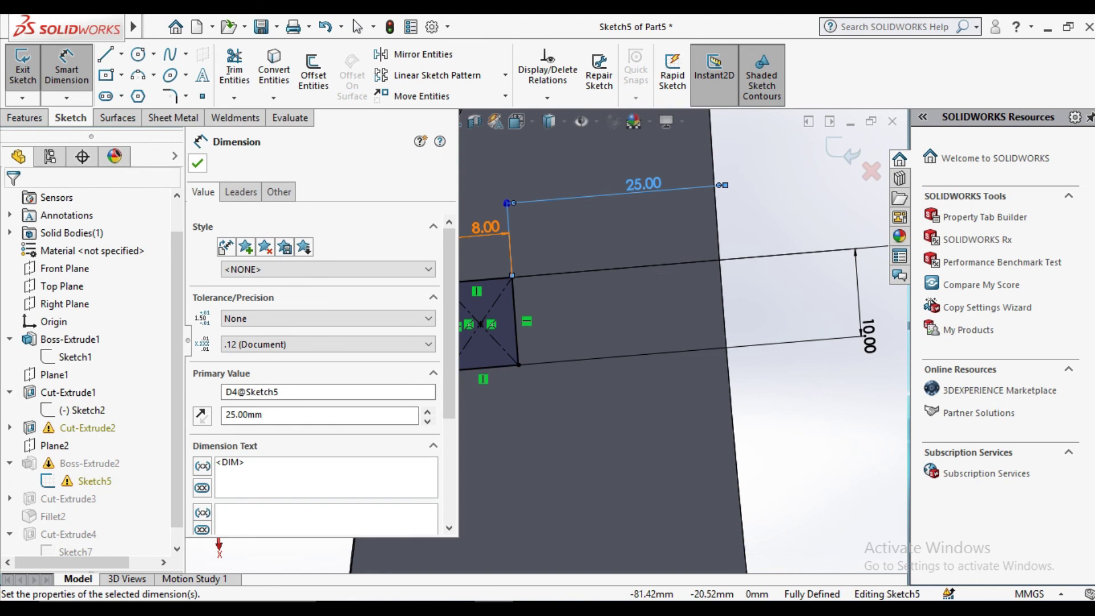
pyautogui.press('Escape')
pyautogui.hotkey('ctrl', 'b')
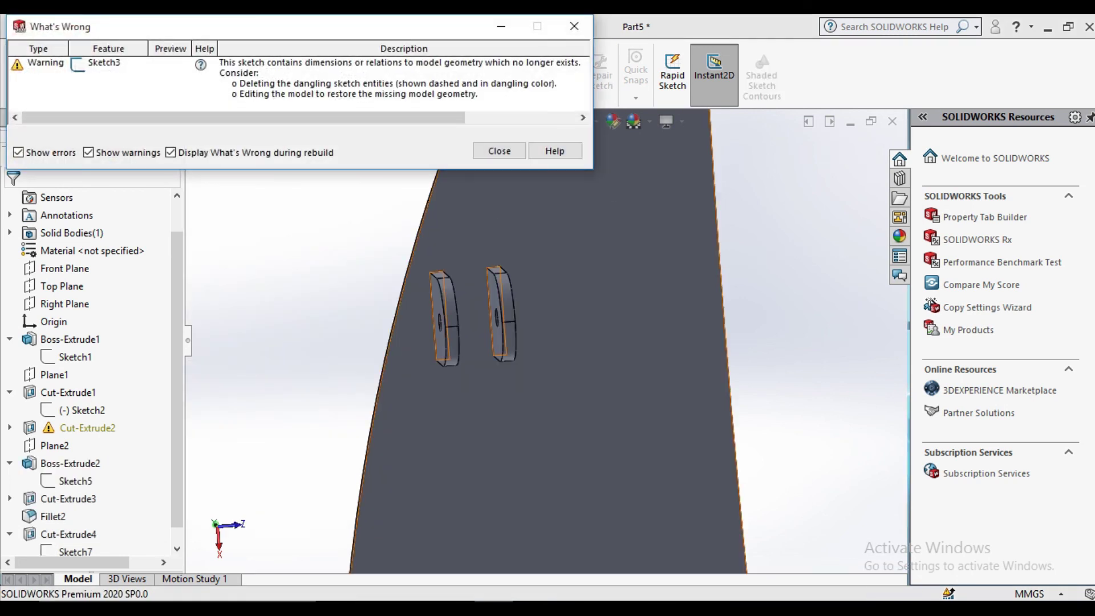
# Step: Delete the dangling 2.00 dimension from Sketch3 and exit the sketch so Part5 rebuilds cleanly
pyautogui.click(499, 151)
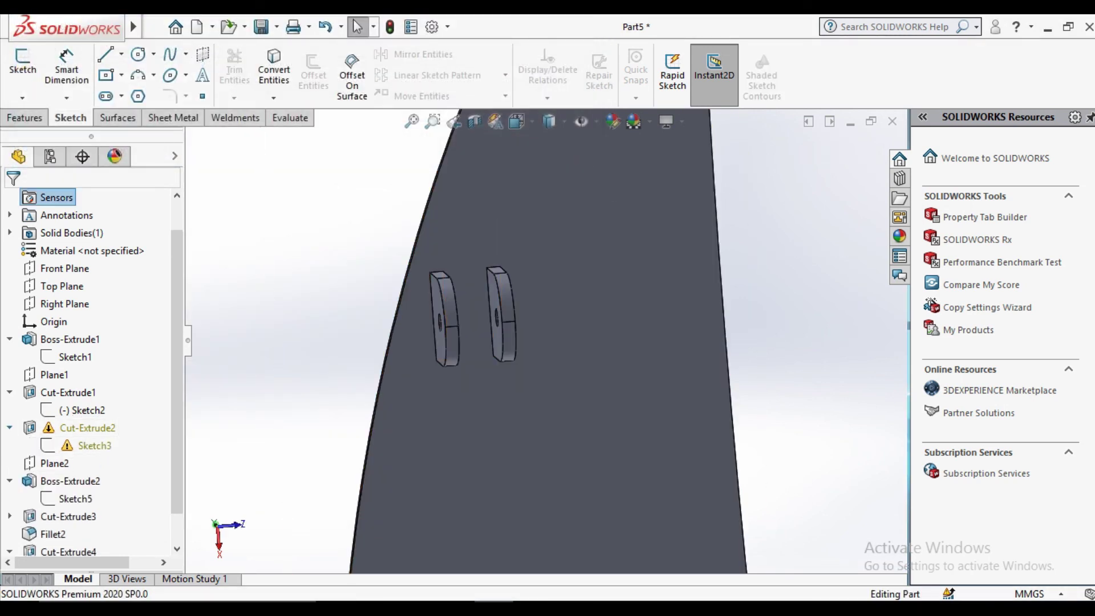
pyautogui.click(92, 446)
pyautogui.click(97, 394)
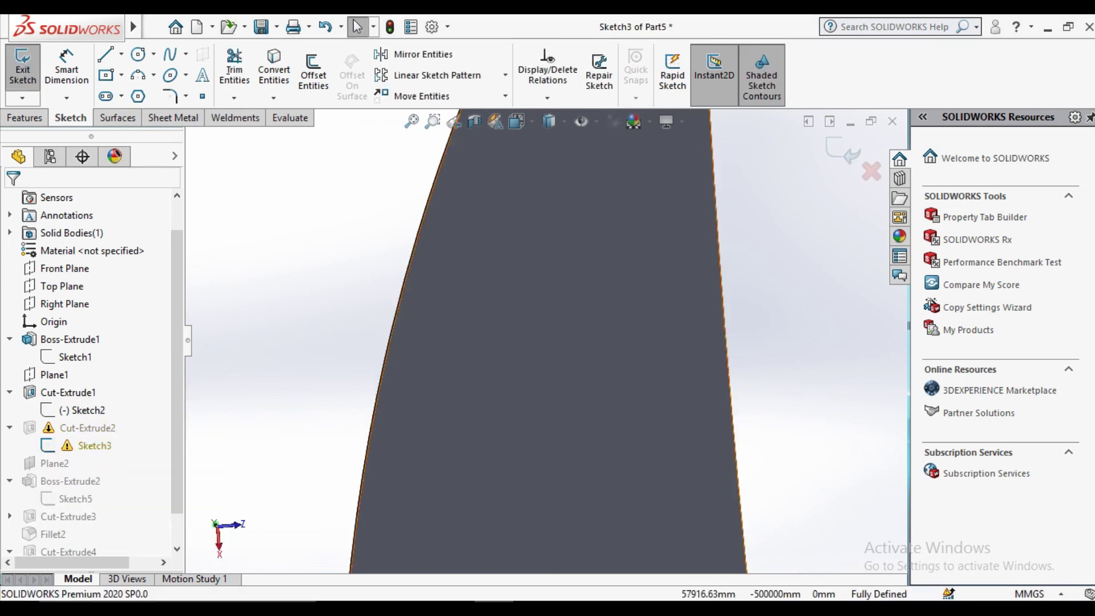
pyautogui.scroll(-3, 585, 447)
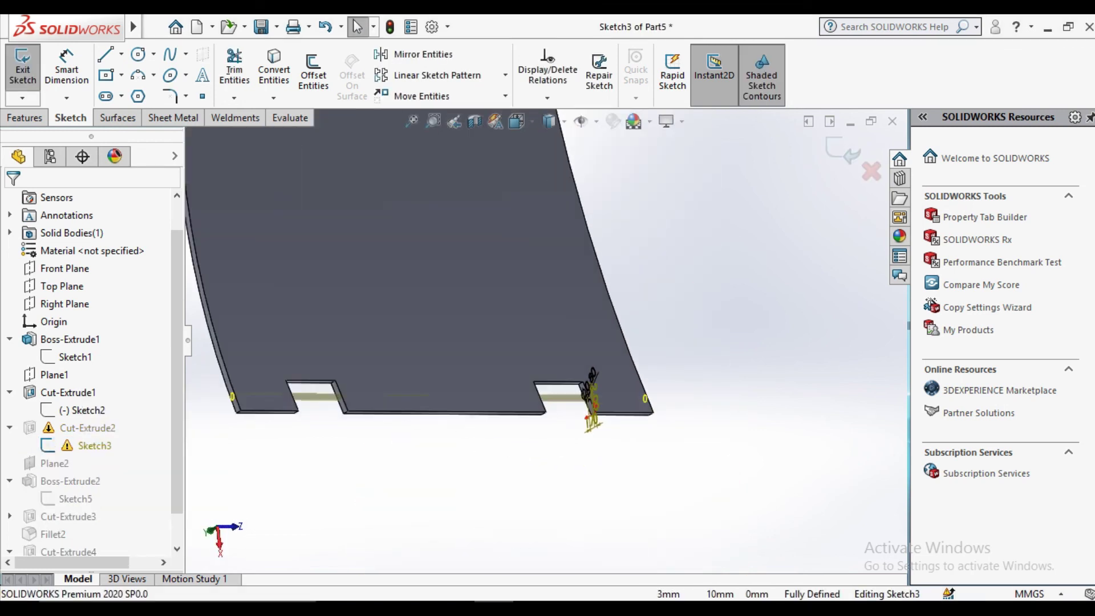
pyautogui.scroll(-4, 587, 433)
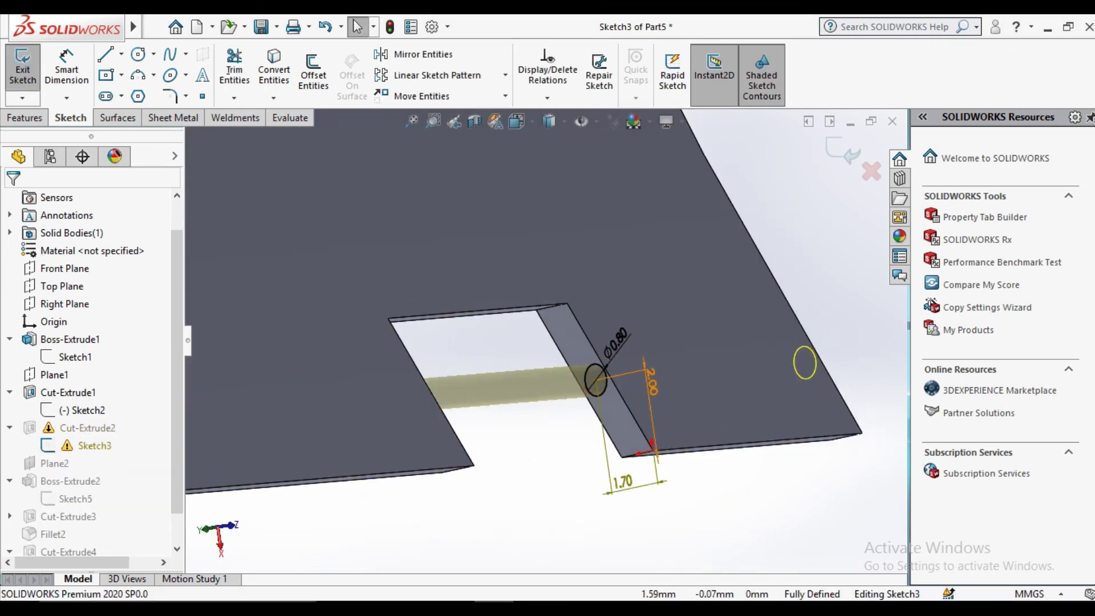
pyautogui.press('Delete')
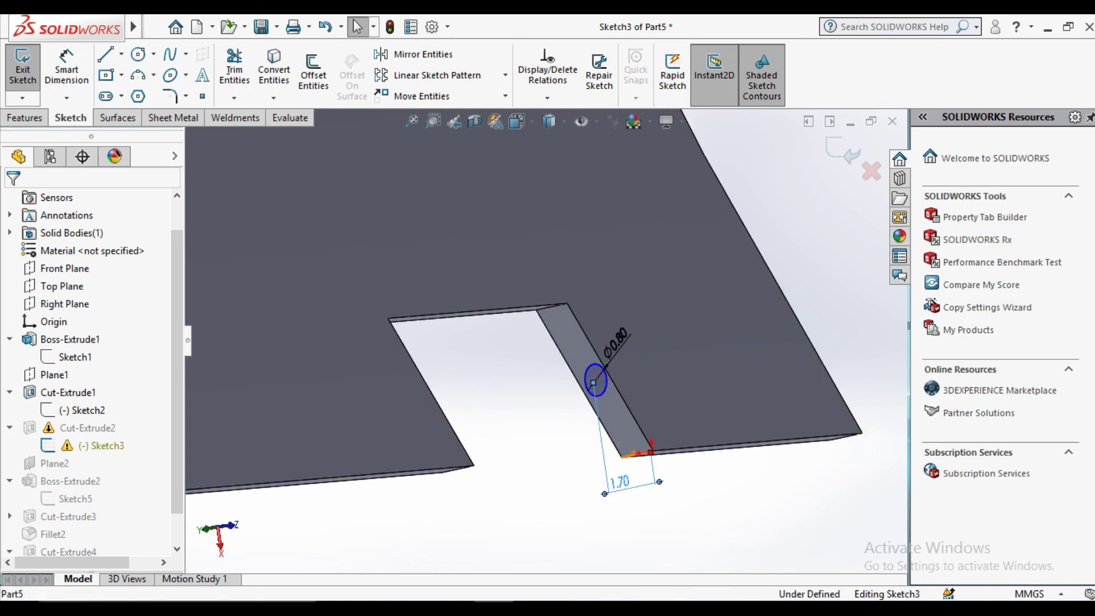
pyautogui.click(23, 69)
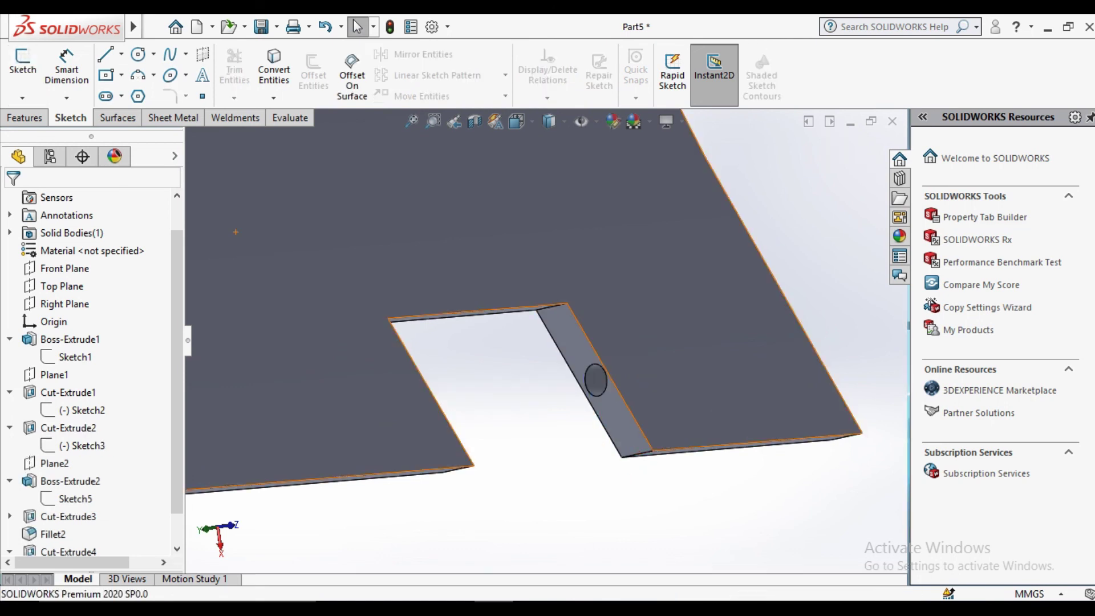
pyautogui.scroll(4, 497, 344)
pyautogui.scroll(5, 497, 344)
pyautogui.scroll(4, 498, 344)
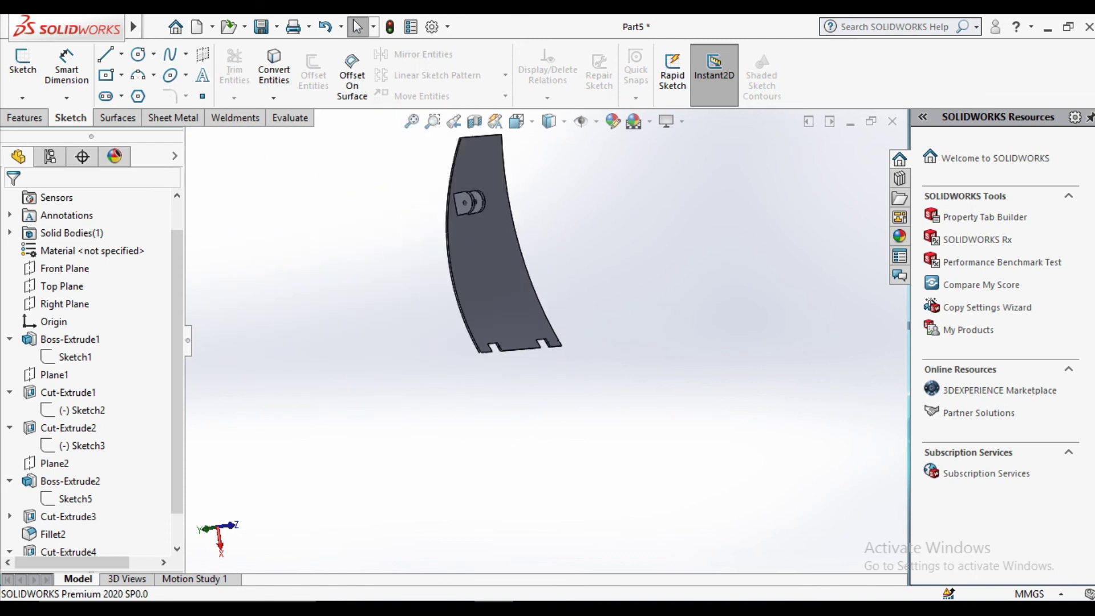
pyautogui.moveTo(502, 239)
pyautogui.mouseDown(button='middle')
pyautogui.moveTo(536, 228)
pyautogui.moveTo(530, 251)
pyautogui.moveTo(514, 251)
pyautogui.moveTo(530, 239)
pyautogui.mouseUp(button='middle')
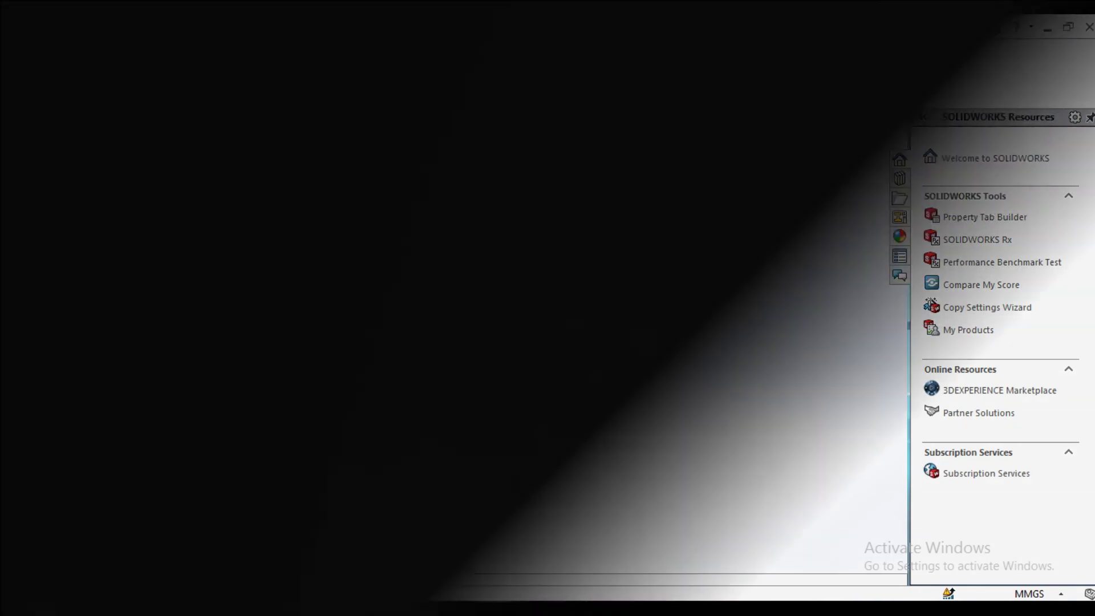